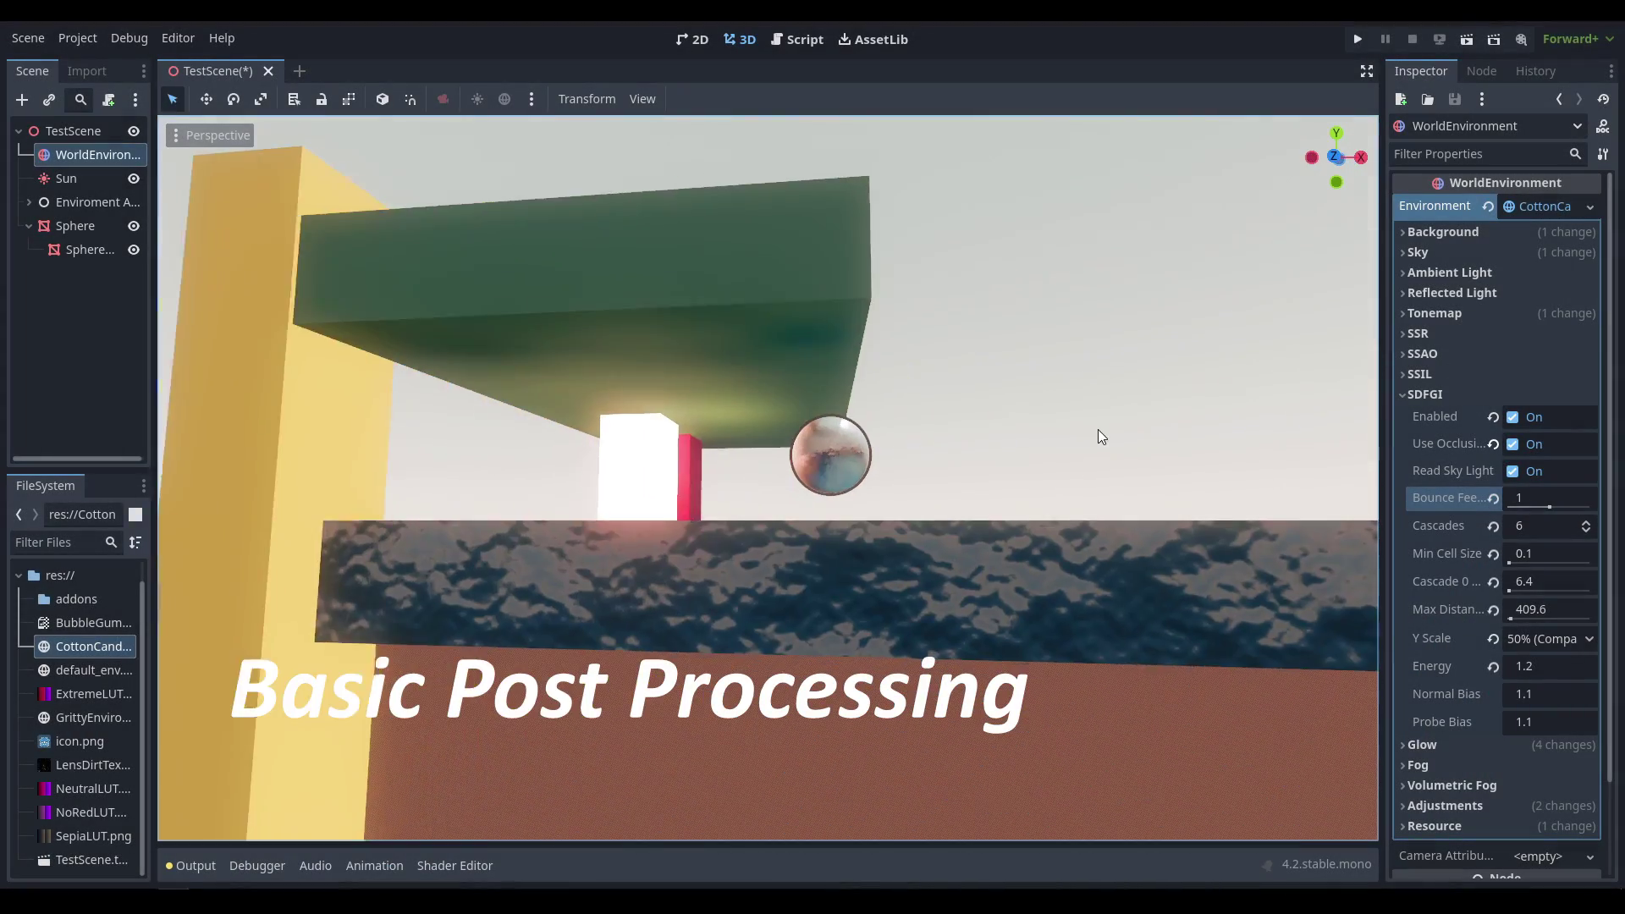
# Step: Try a higher SDFGI Bounce Feedback on the WorldEnvironment while viewing the sphere, and undo the change
pyautogui.scroll(2, 1148, 472)
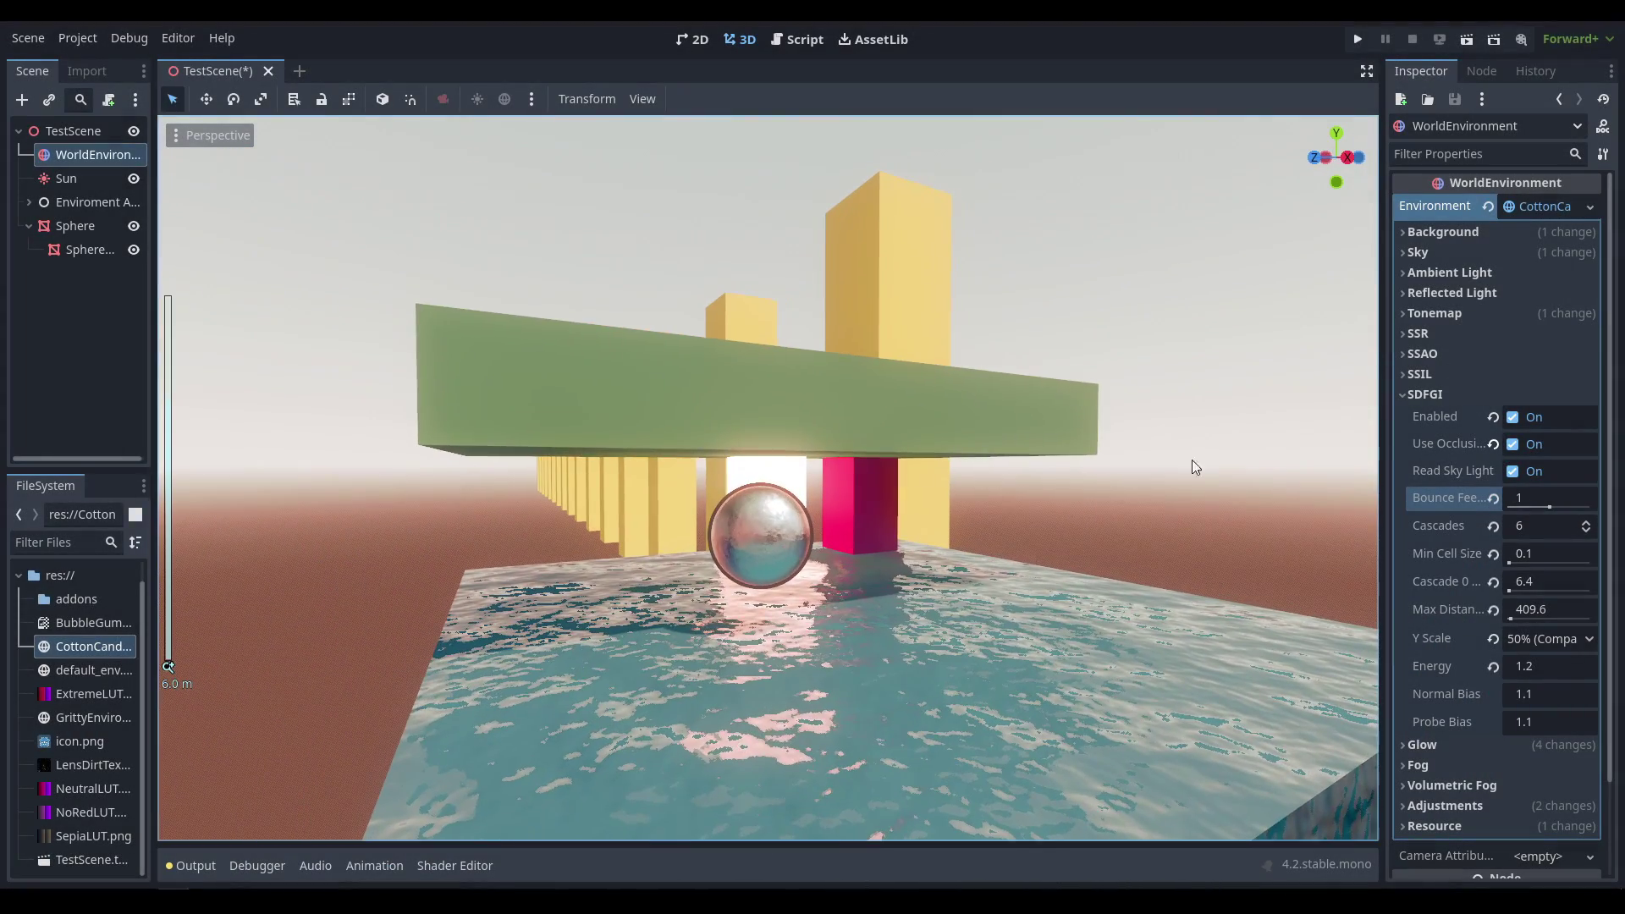
pyautogui.moveTo(1551, 504); pyautogui.dragTo(1574, 506)
pyautogui.scroll(2, 957, 525)
pyautogui.moveTo(956, 524); pyautogui.dragTo(846, 526, button='middle')
pyautogui.scroll(2, 969, 515)
pyautogui.hotkey('ctrl', 'z')
# Step: Expand the environment's Glow settings and switch glow off and back on to compare the scene
pyautogui.click(1471, 743)
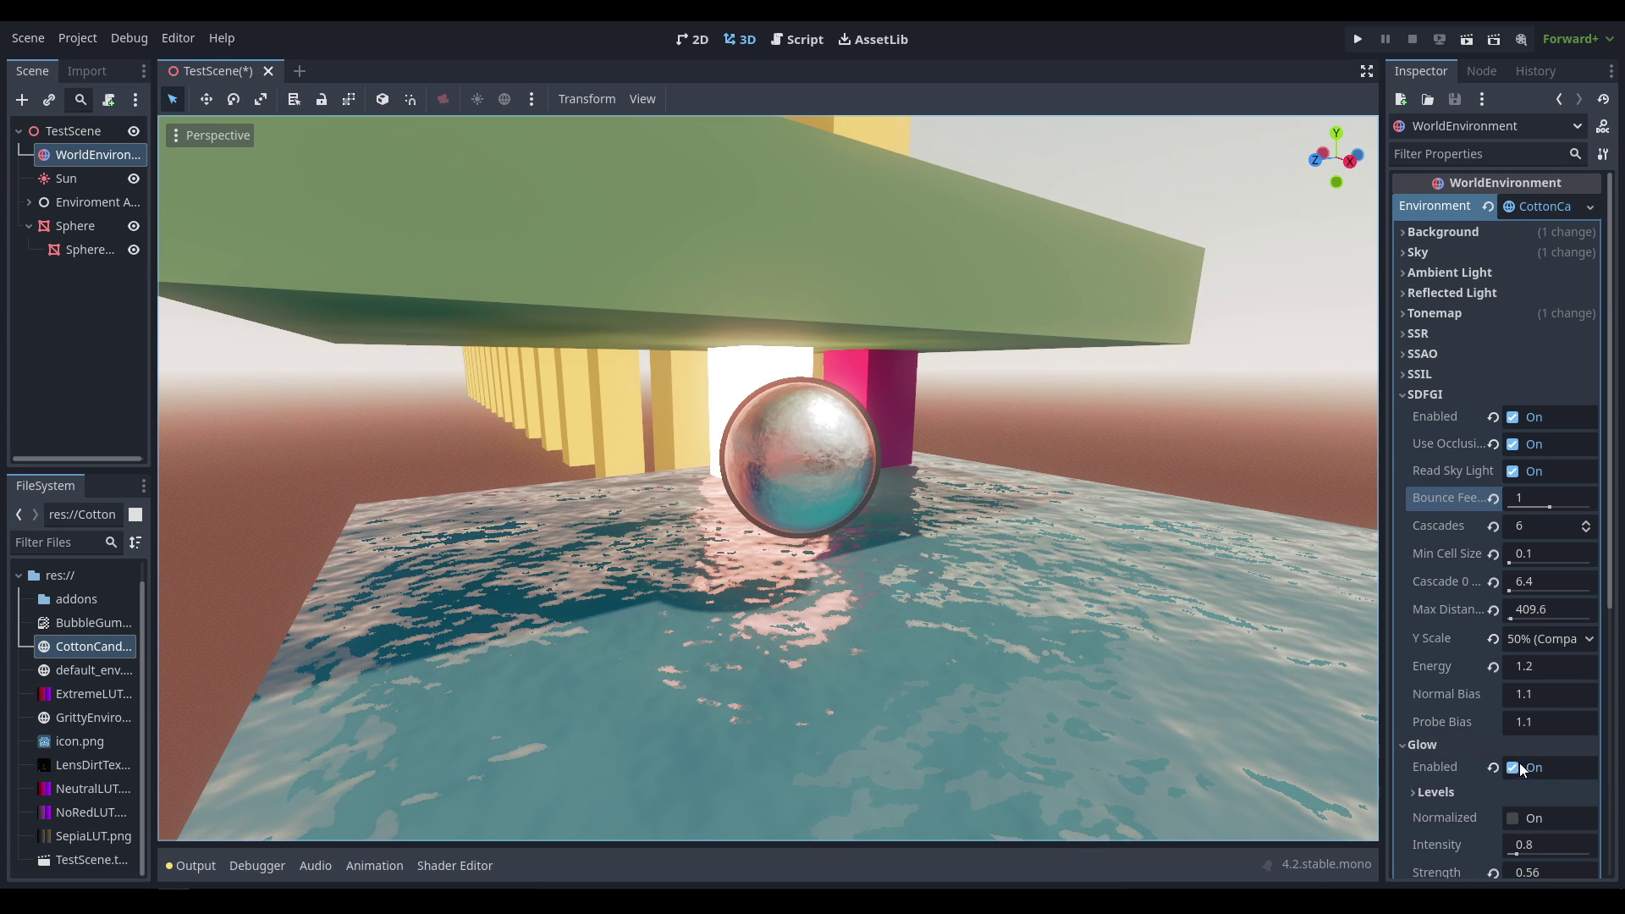
pyautogui.click(1511, 767)
pyautogui.click(1511, 767)
pyautogui.scroll(-5, 1517, 765)
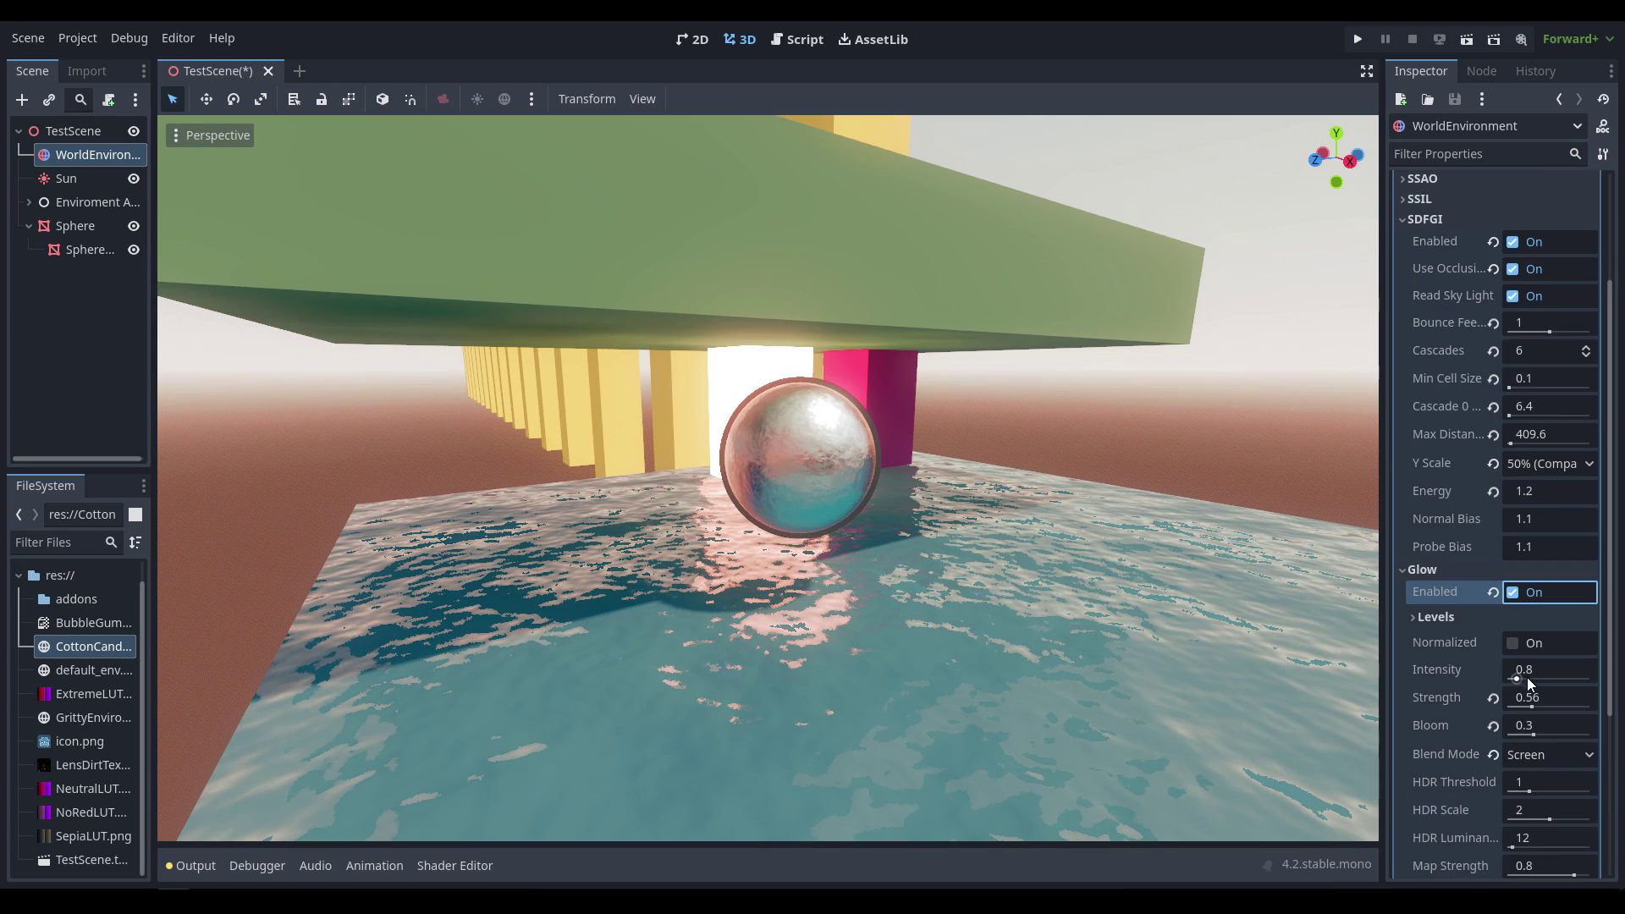
# Step: Set the glow blend mode to Replace, its bloom to 0.58 and its strength to 0.75
pyautogui.click(1547, 494)
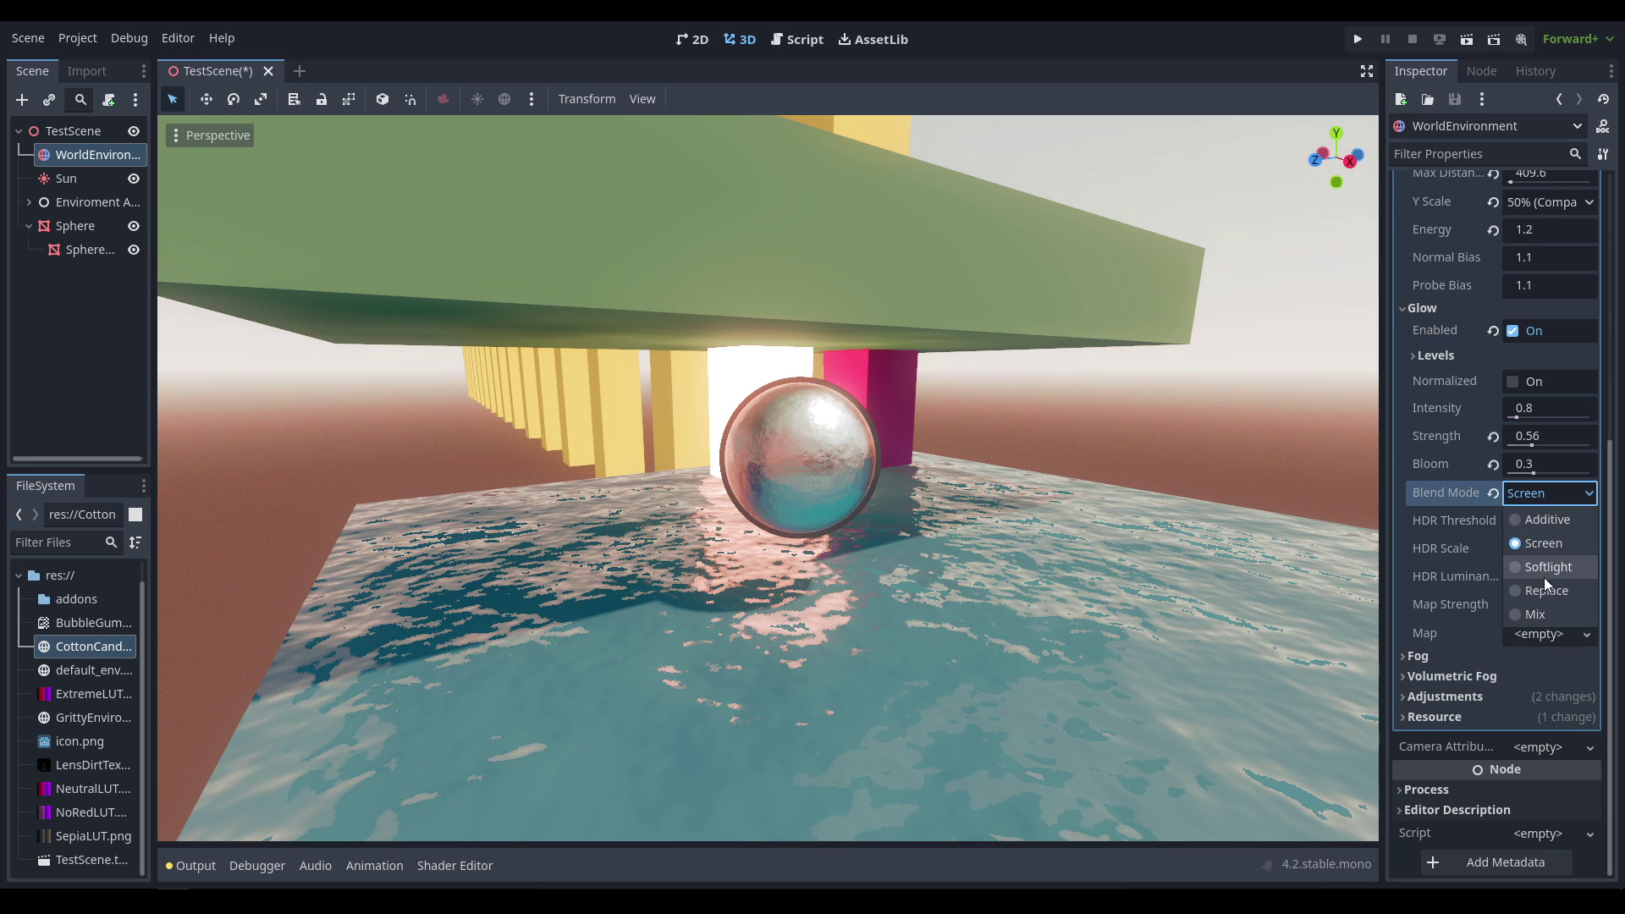
pyautogui.click(1543, 587)
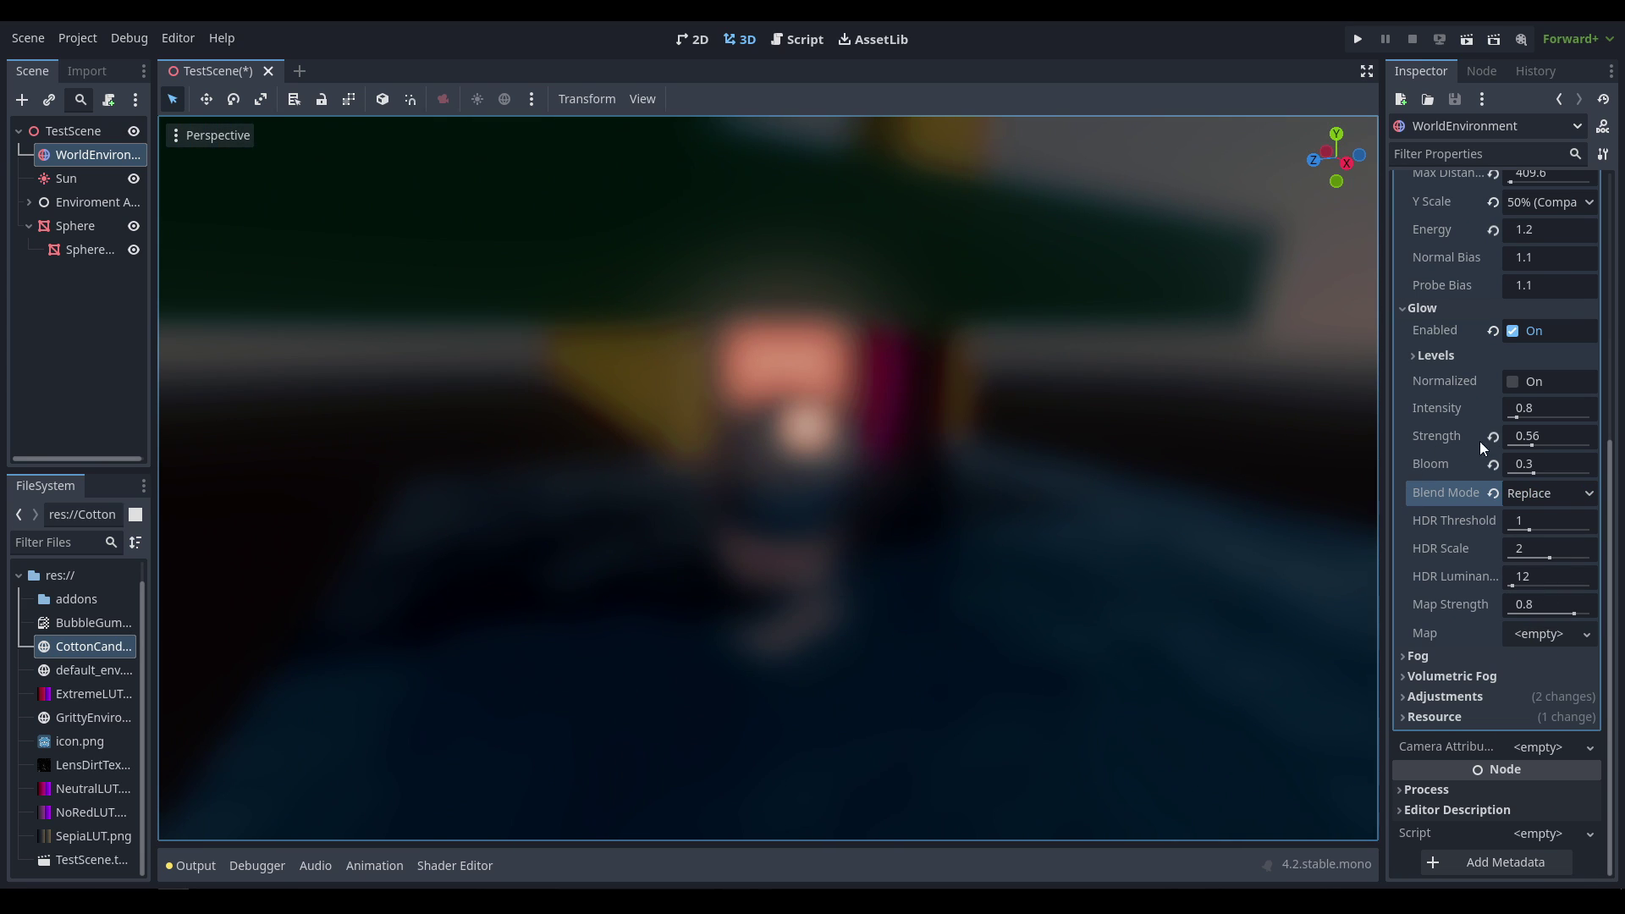
pyautogui.moveTo(1532, 465)
pyautogui.mouseDown()
pyautogui.moveTo(1566, 468)
pyautogui.moveTo(1537, 444)
pyautogui.mouseUp()
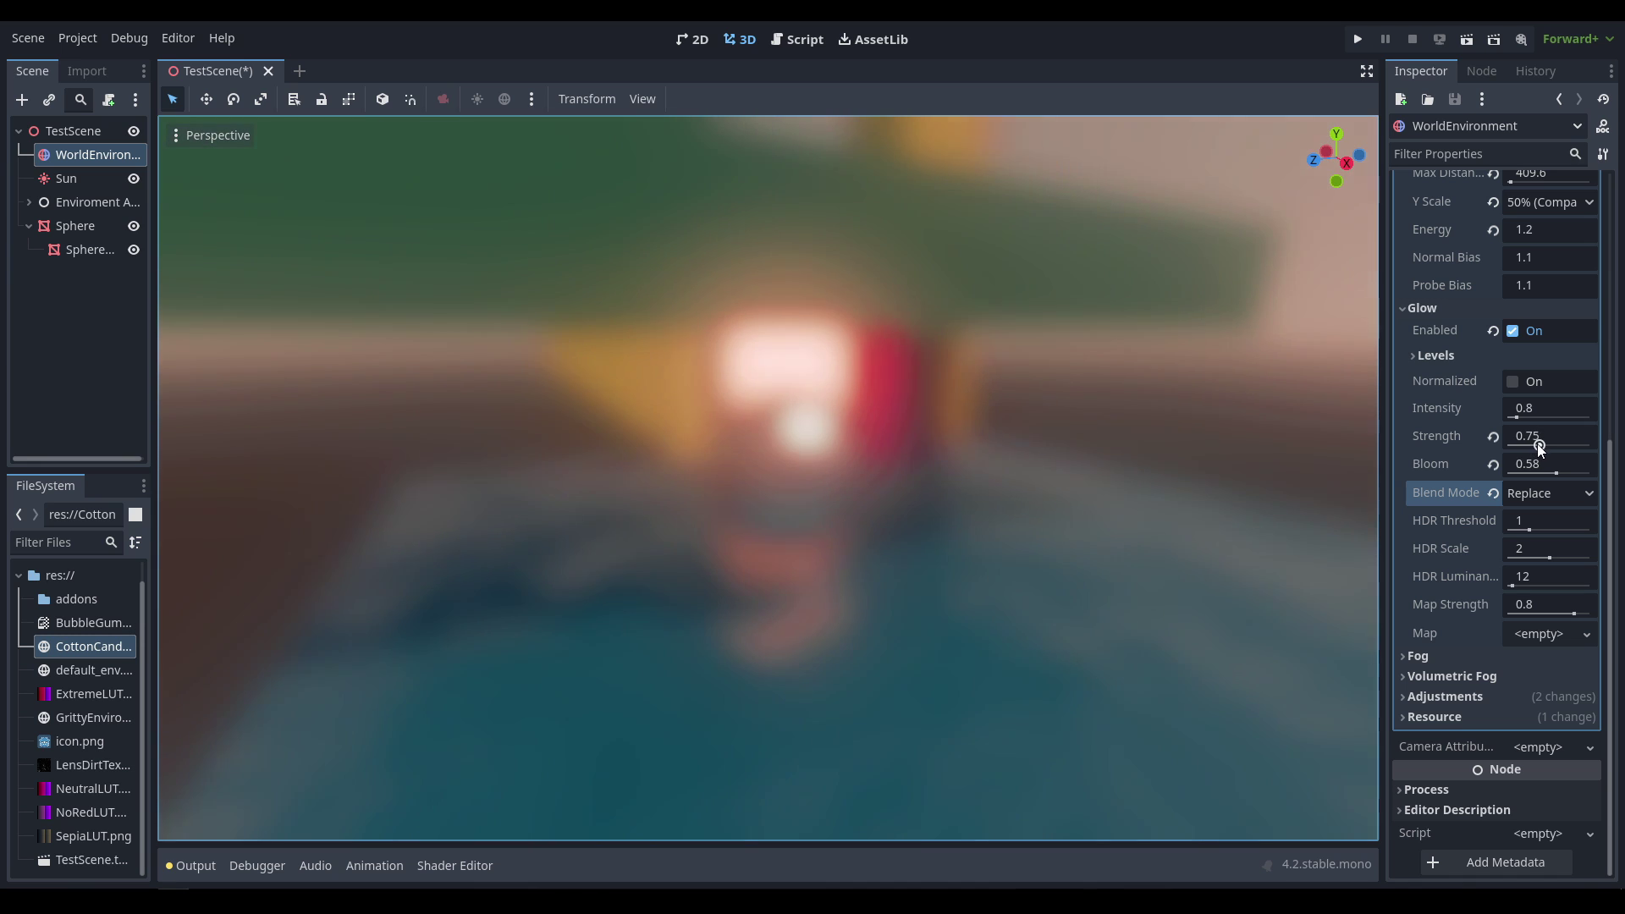
# Step: Put the glow blend mode back to Screen and undo the strength and bloom changes
pyautogui.click(1537, 491)
pyautogui.click(1537, 544)
pyautogui.moveTo(1262, 486); pyautogui.dragTo(1226, 429, button='middle')
pyautogui.hotkey('ctrl', 'z')
pyautogui.hotkey('ctrl', 'z')
pyautogui.hotkey('ctrl', 'z')
pyautogui.hotkey('ctrl', 'z')
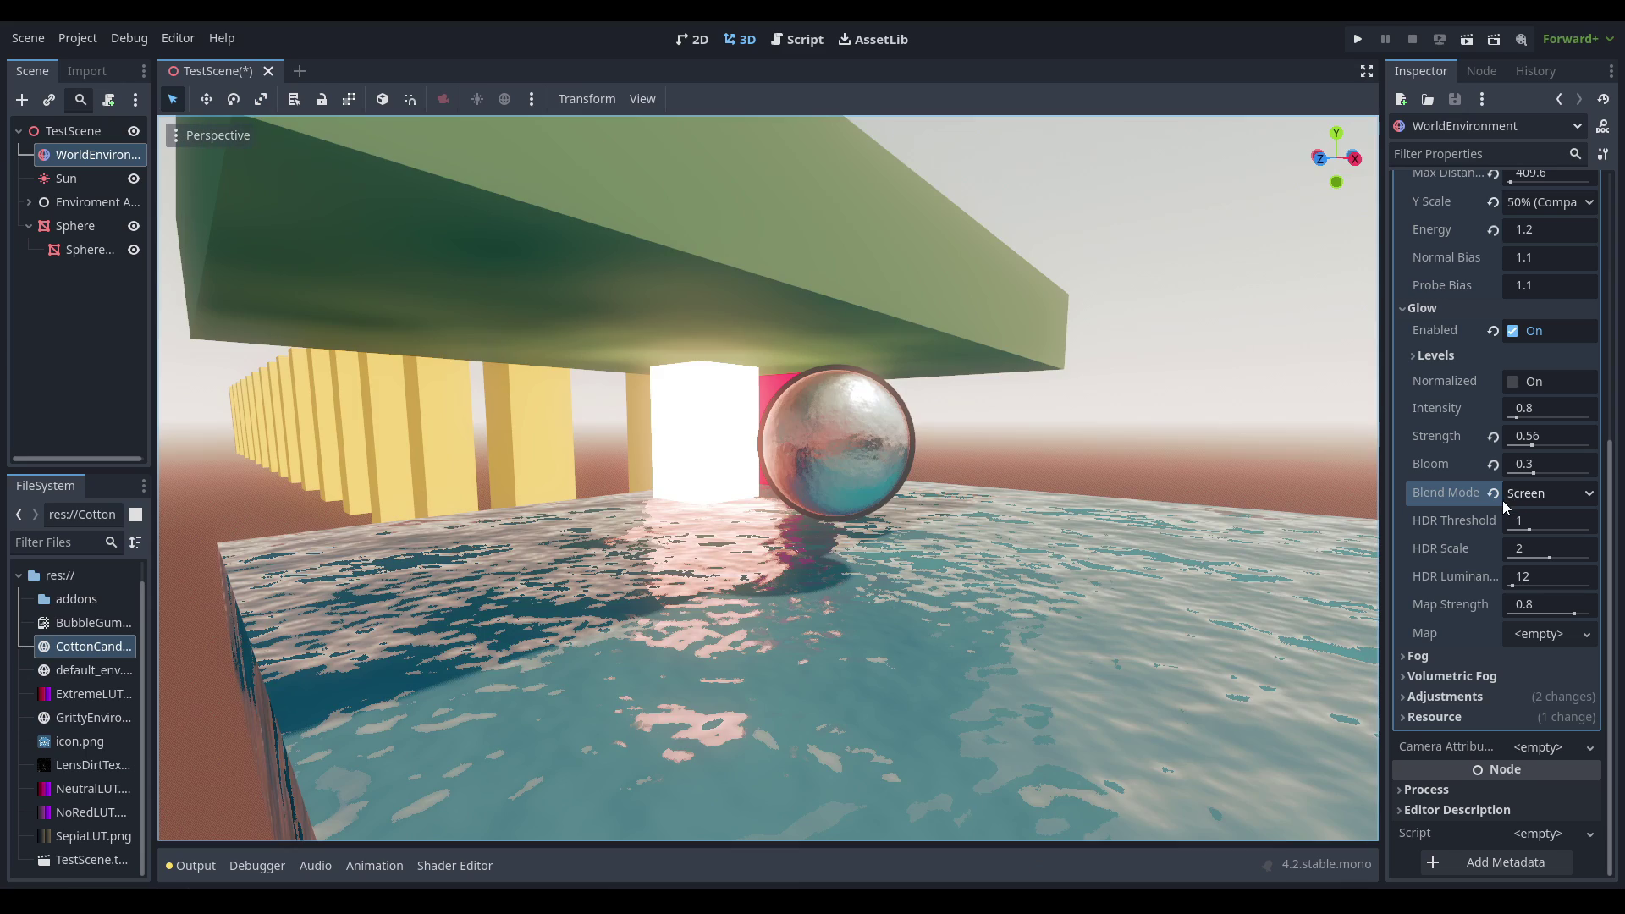
# Step: Set the glow blend mode to Softlight
pyautogui.click(1531, 496)
pyautogui.click(1546, 566)
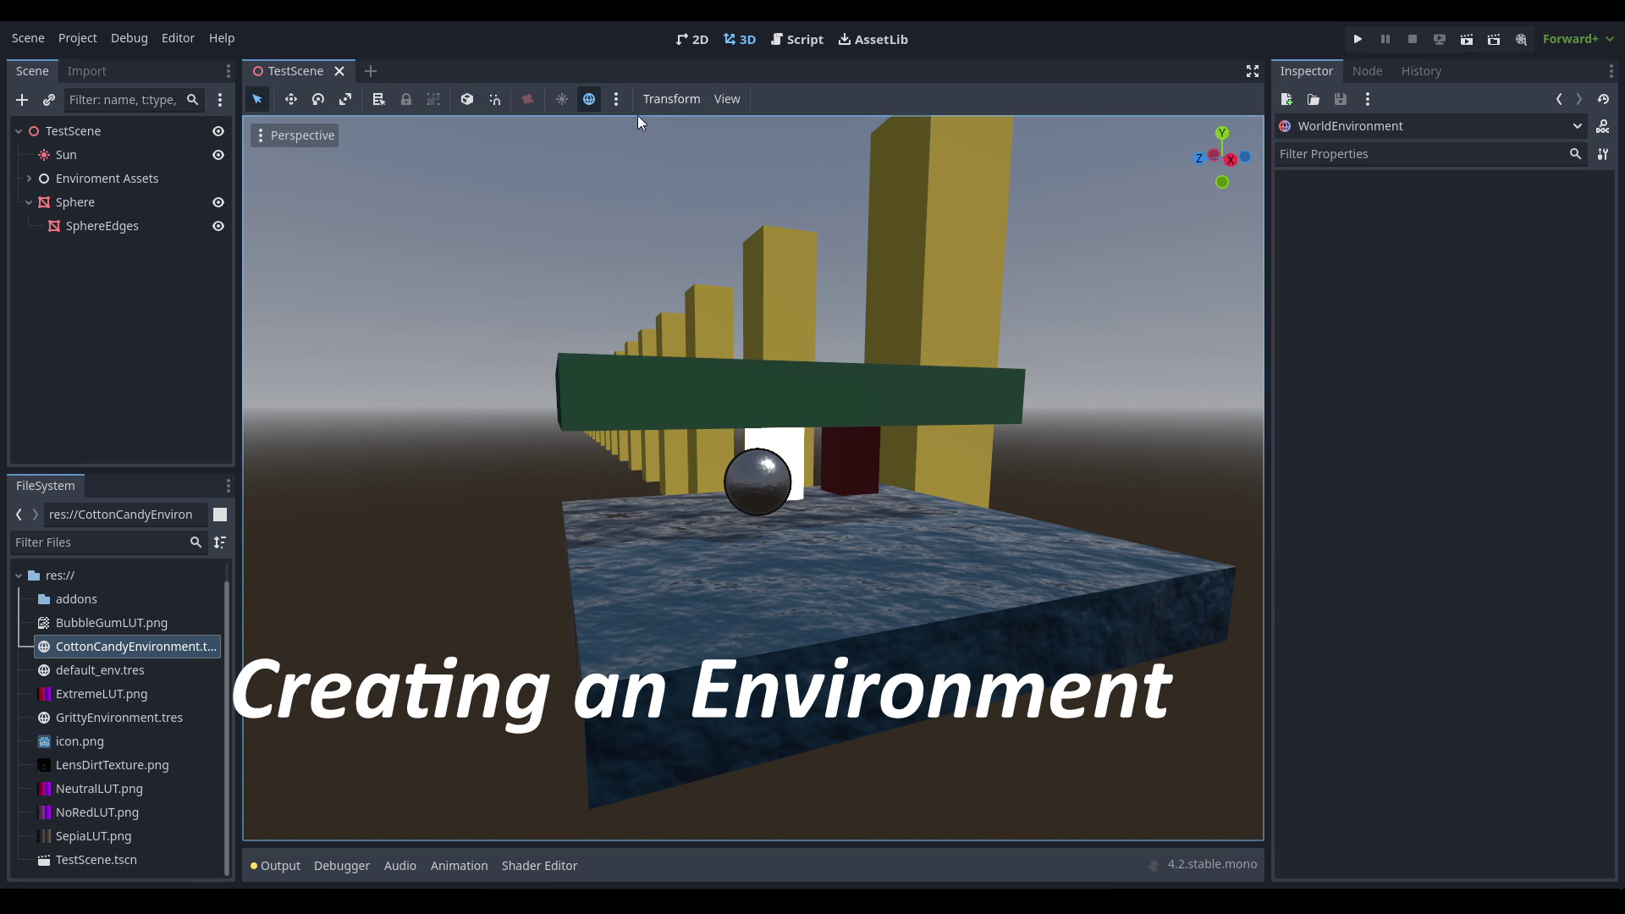
# Step: Toggle the preview environment's Glow and Tonemap on and off, and add that environment to TestScene
pyautogui.moveTo(829, 409)
pyautogui.mouseDown(button='right')
pyautogui.moveTo(922, 410)
pyautogui.moveTo(829, 397)
pyautogui.mouseUp(button='right')
pyautogui.click(617, 99)
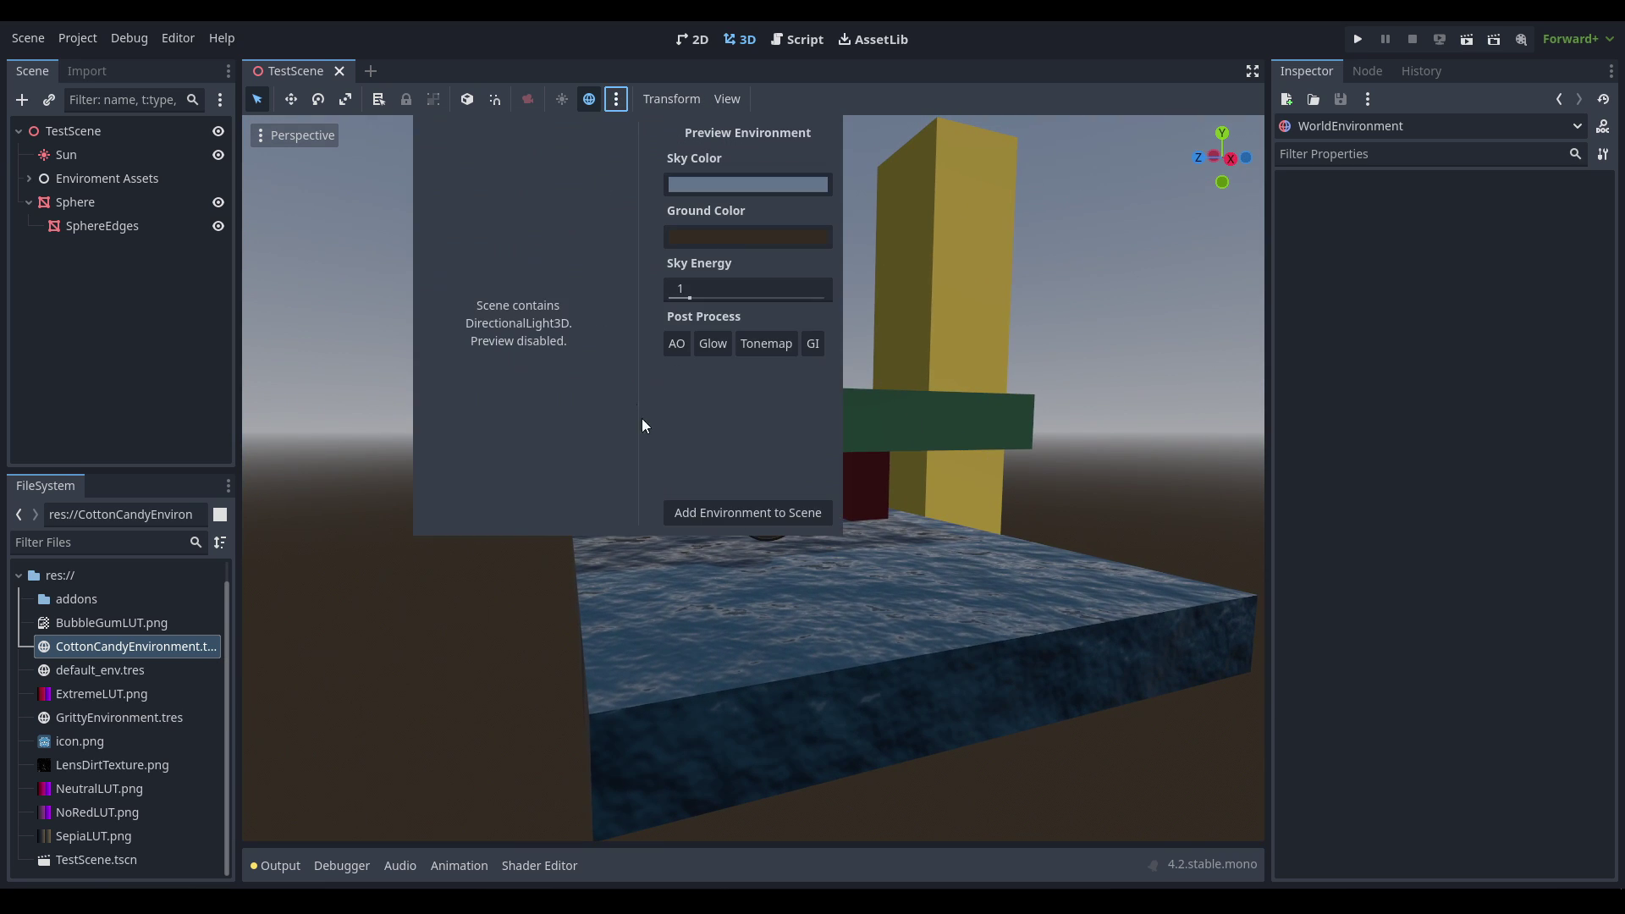
pyautogui.click(744, 342)
pyautogui.click(721, 342)
pyautogui.click(720, 342)
pyautogui.click(755, 343)
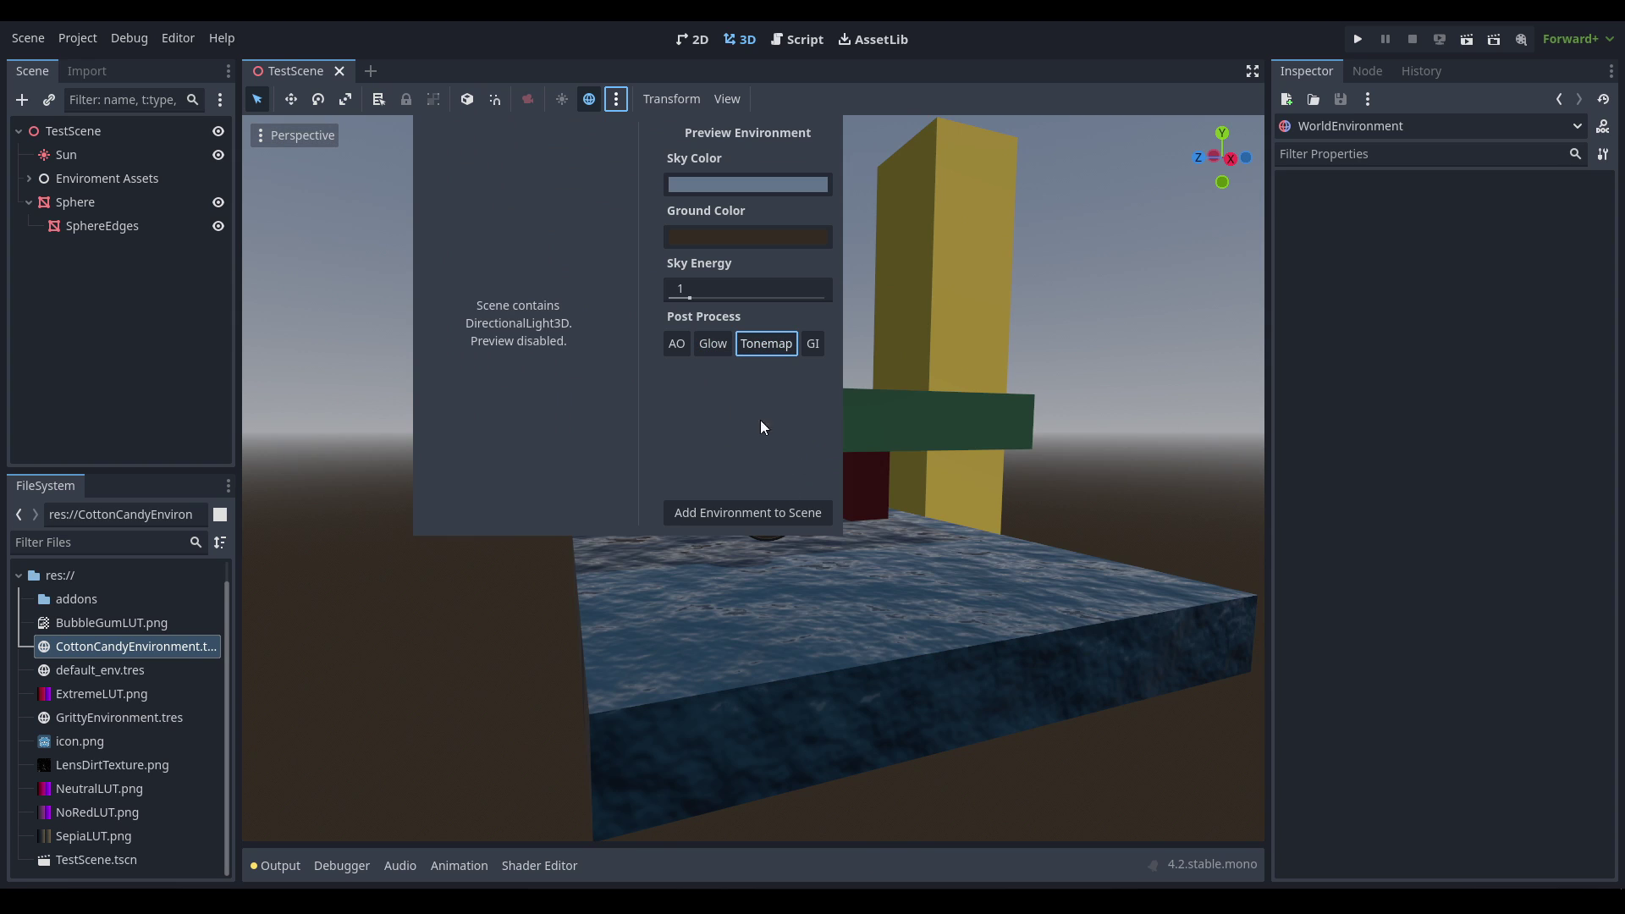
pyautogui.click(749, 514)
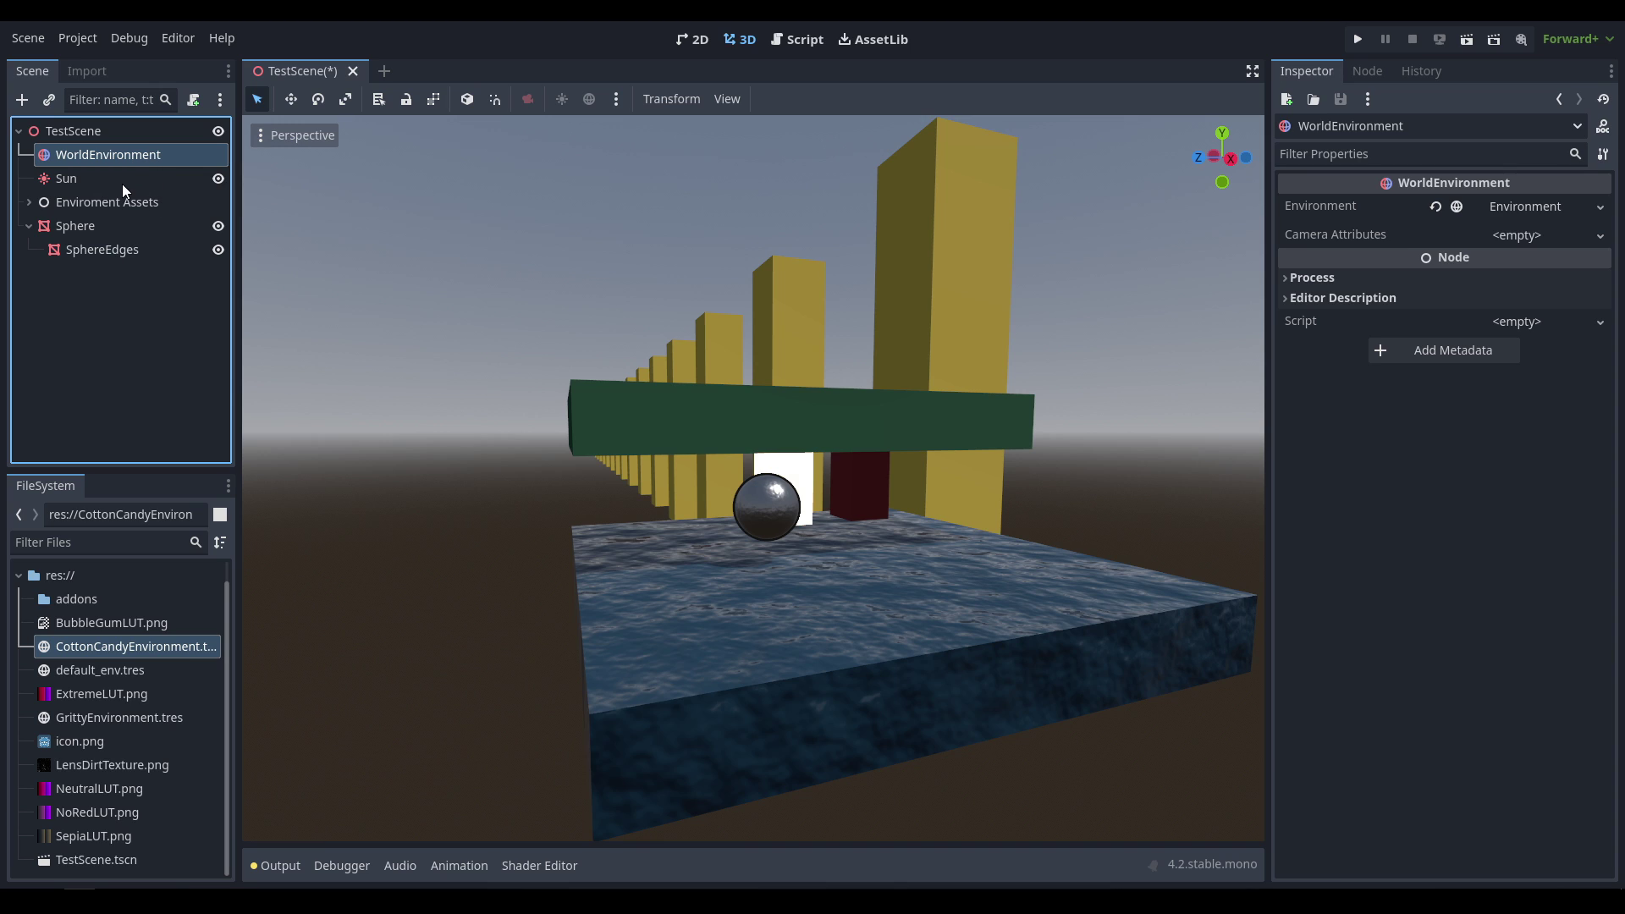
# Step: Open the new WorldEnvironment's environment resource and expand its Background settings
pyautogui.click(1503, 205)
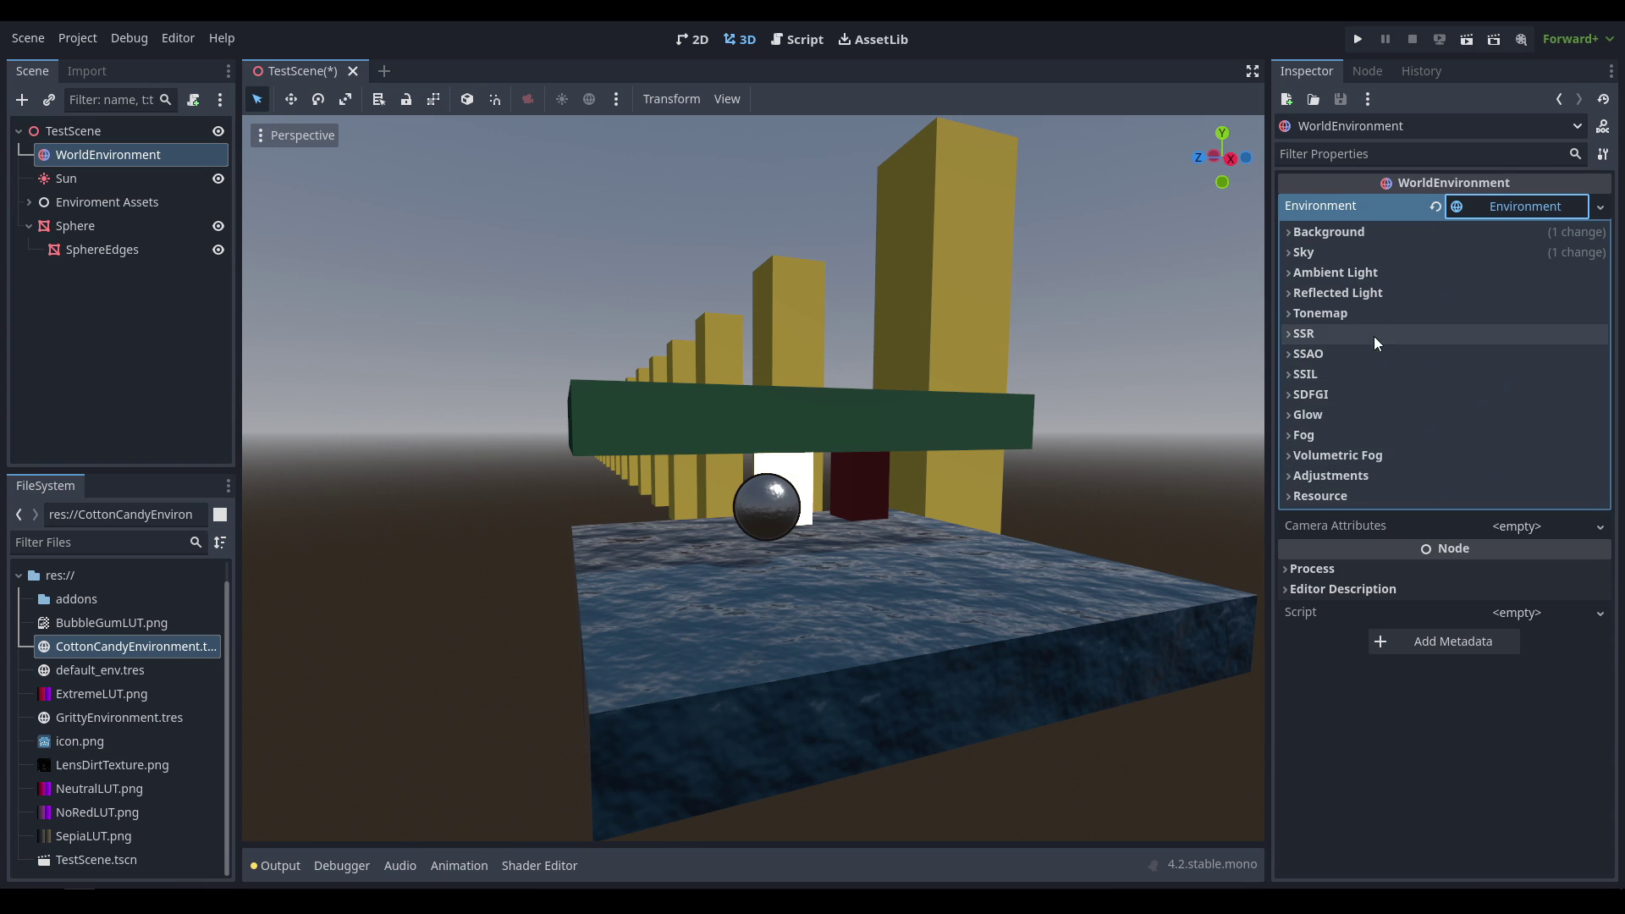
pyautogui.click(1386, 225)
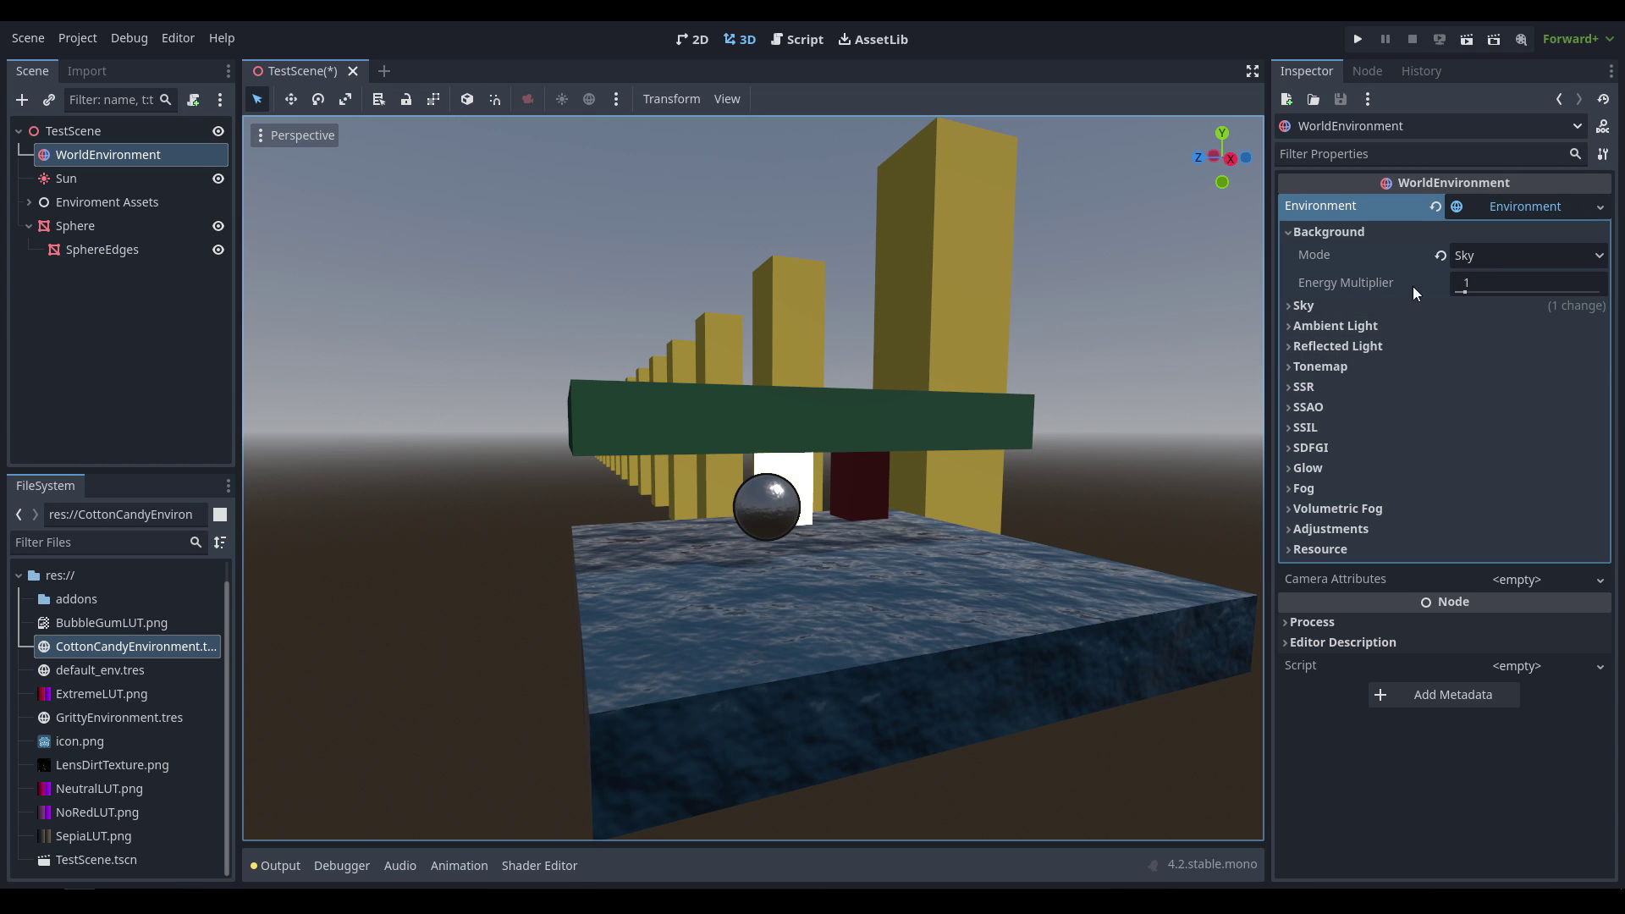
# Step: Try the Custom Color background mode and return it to Sky
pyautogui.click(1479, 256)
pyautogui.click(1489, 303)
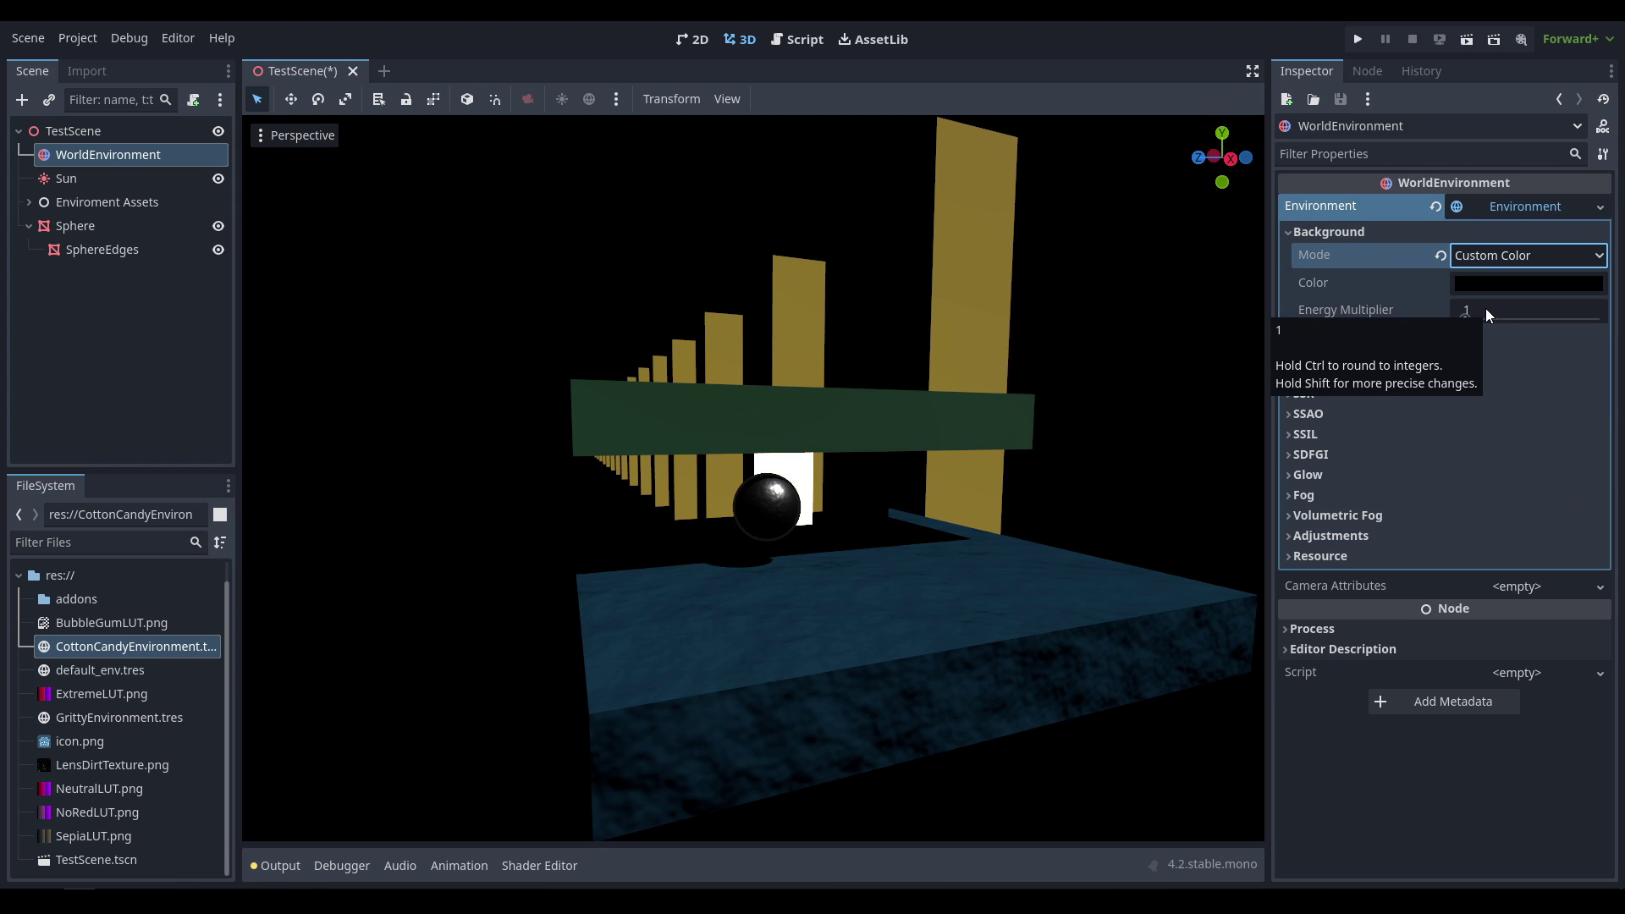
pyautogui.click(1483, 252)
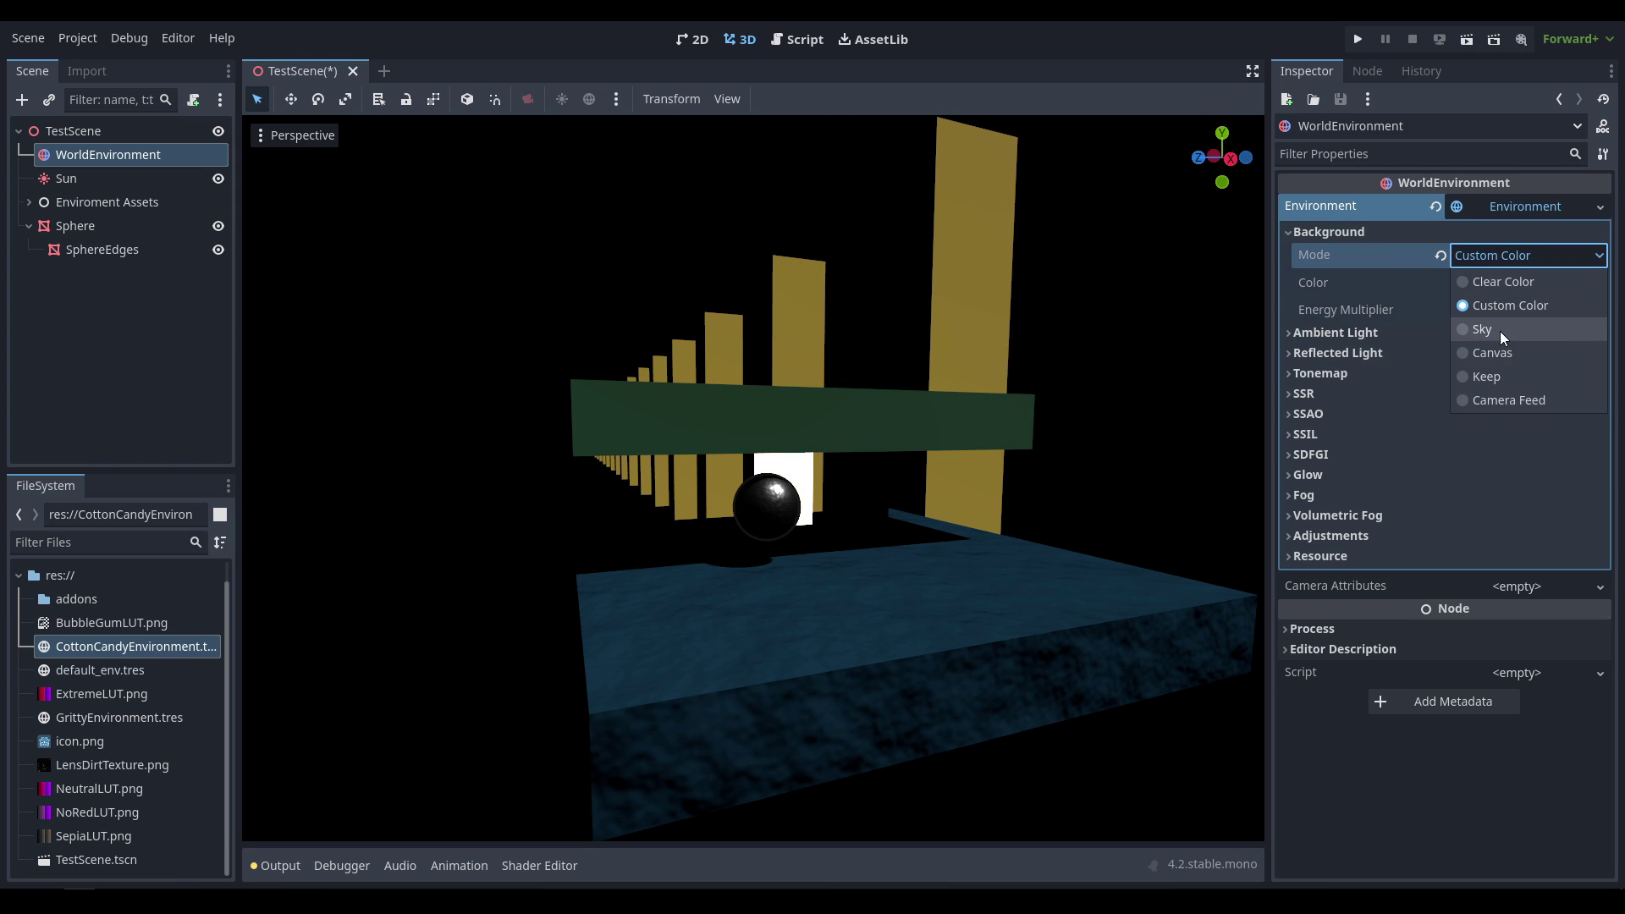
pyautogui.click(1500, 332)
# Step: Examine the source options available for the environment's ambient light and reflected light
pyautogui.click(1342, 327)
pyautogui.click(1333, 454)
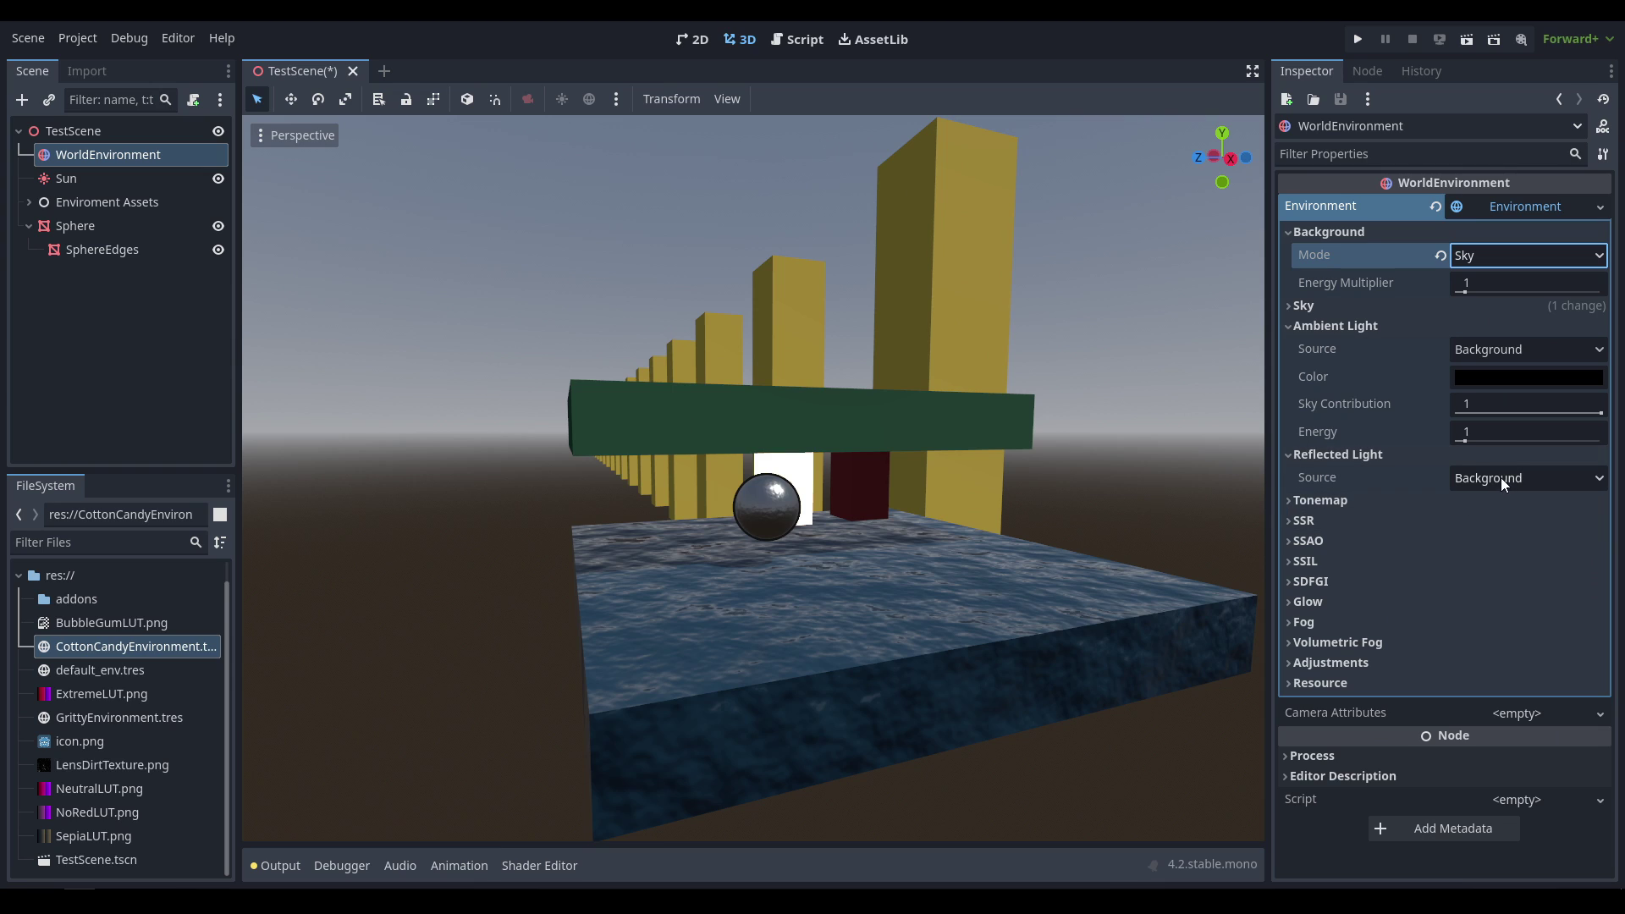
pyautogui.click(1482, 354)
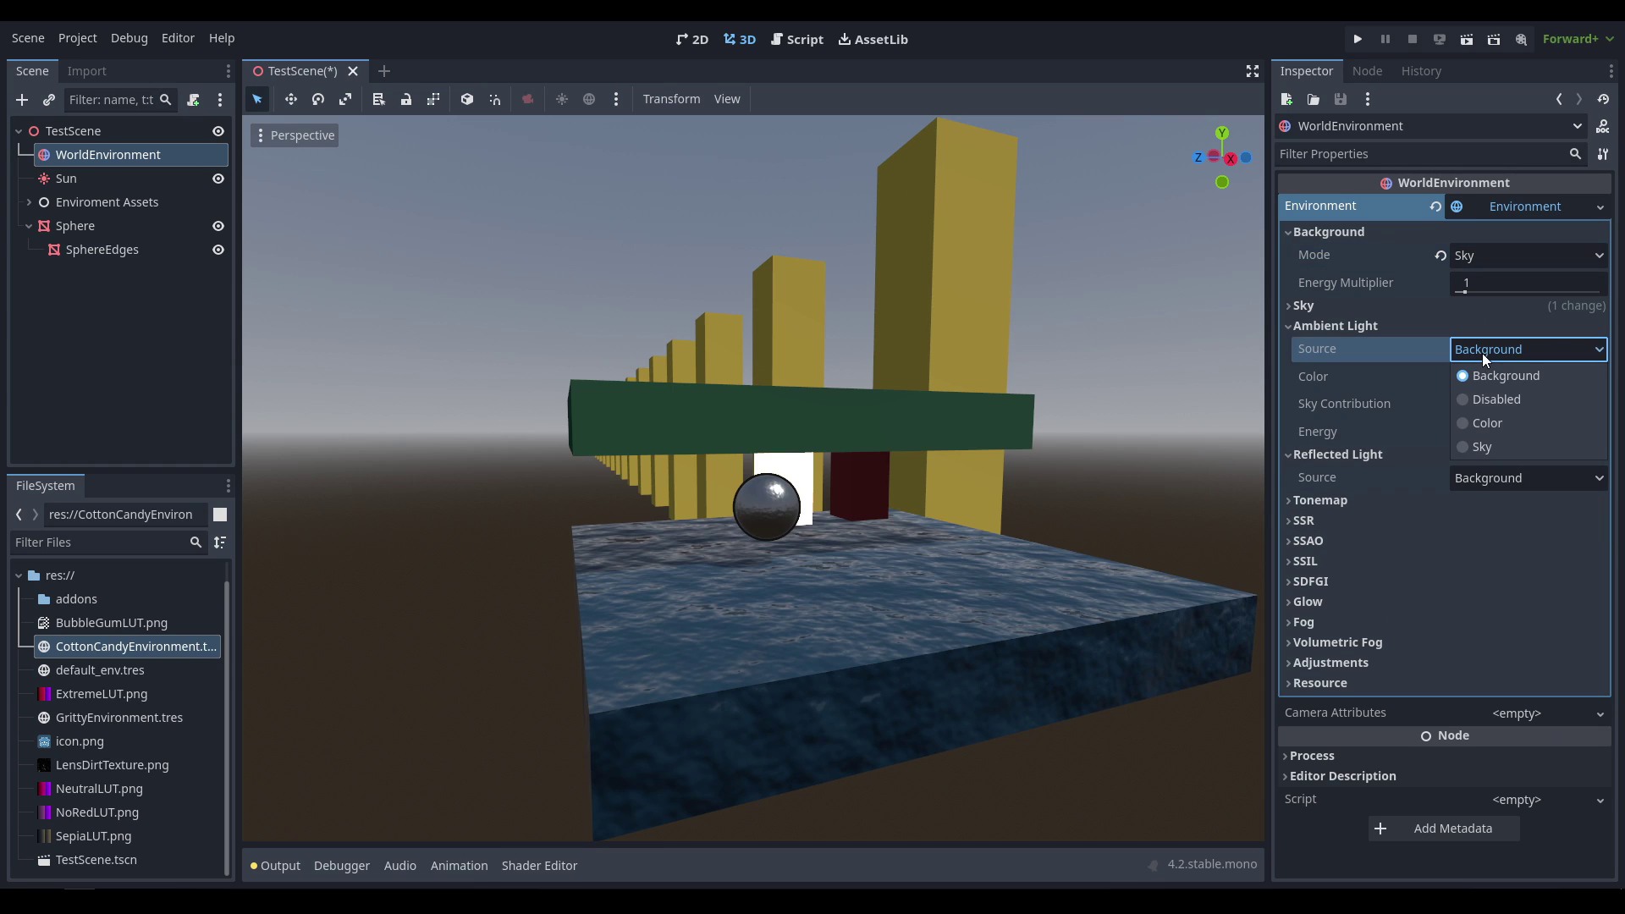
pyautogui.click(1476, 349)
pyautogui.click(1507, 475)
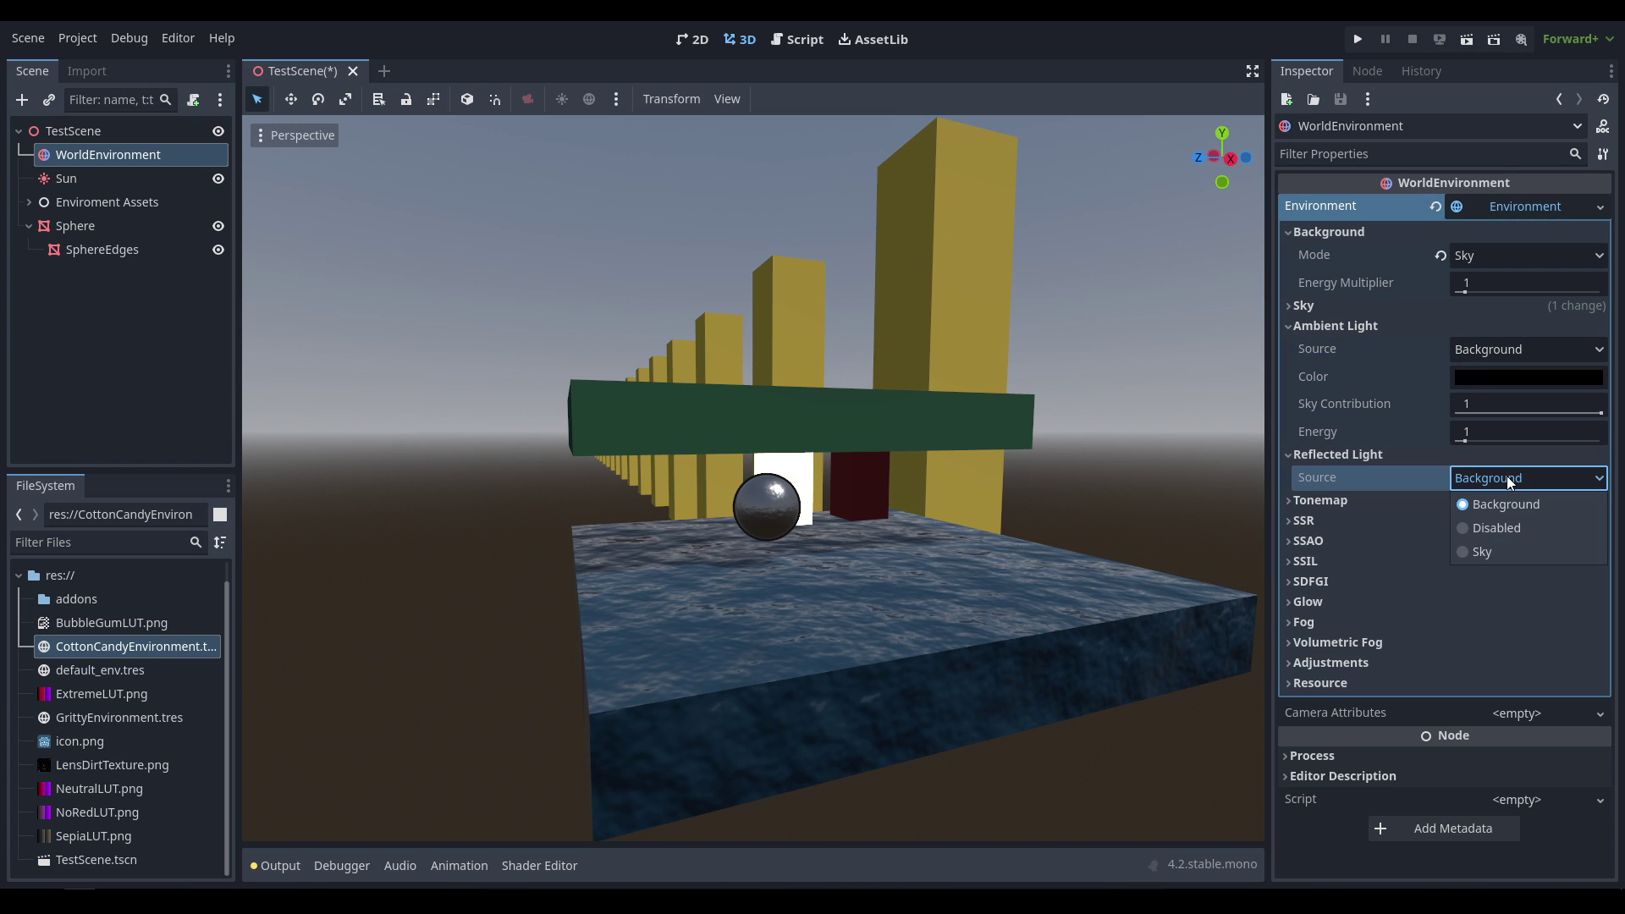
pyautogui.click(1506, 475)
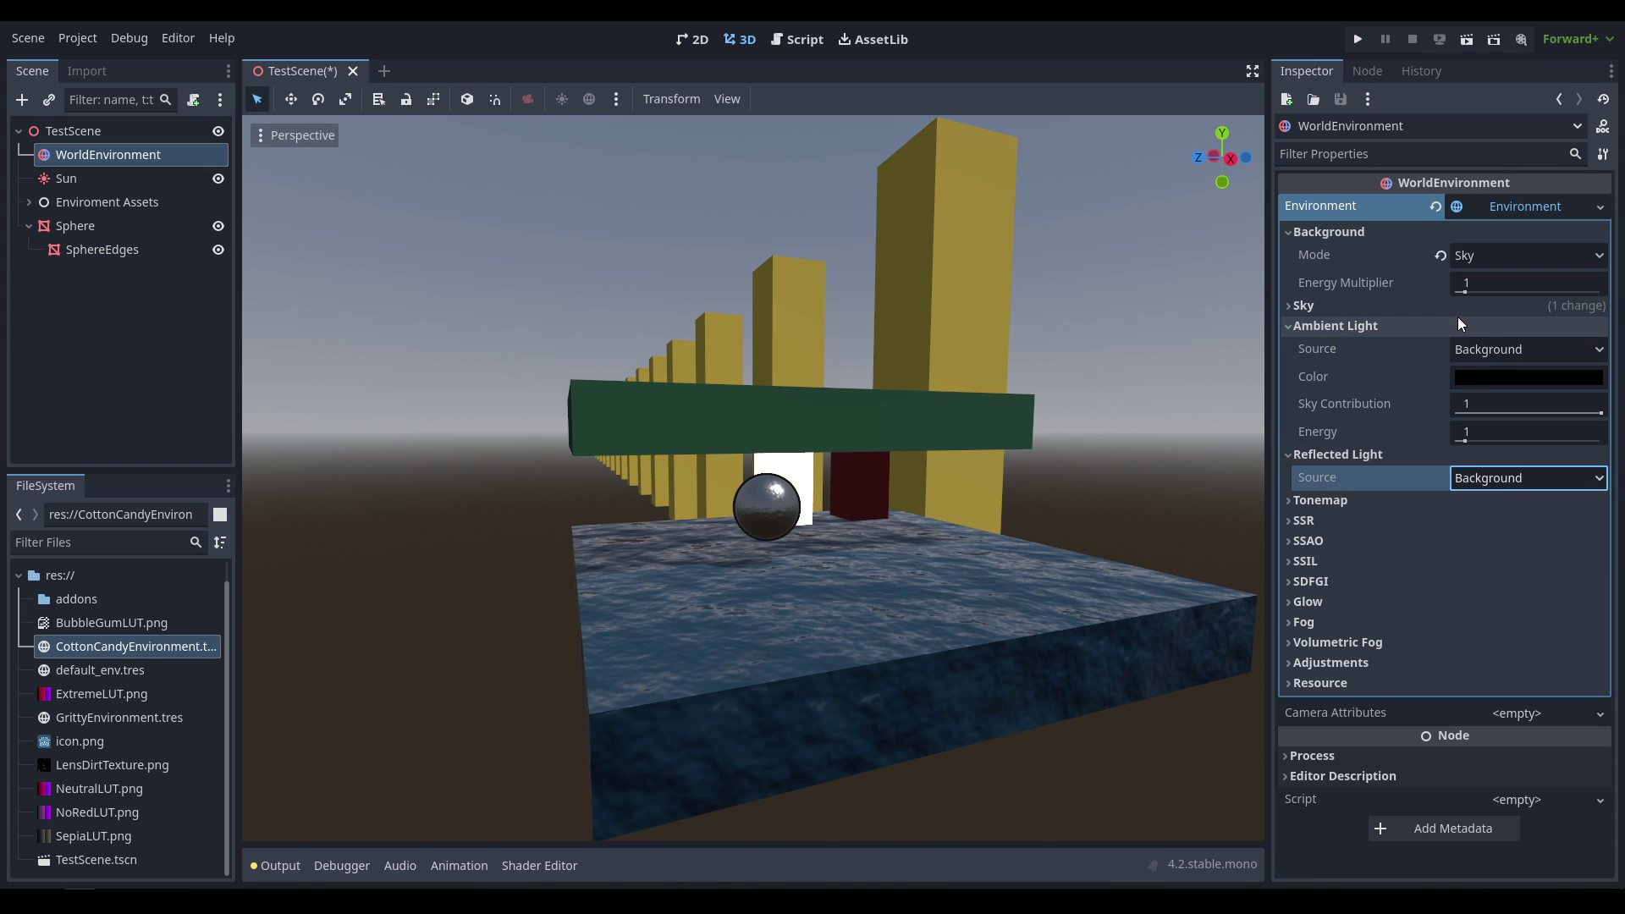
# Step: Collapse the other lighting settings and open the Sky color settings of the environment's procedural sky material
pyautogui.click(1416, 231)
pyautogui.click(1424, 252)
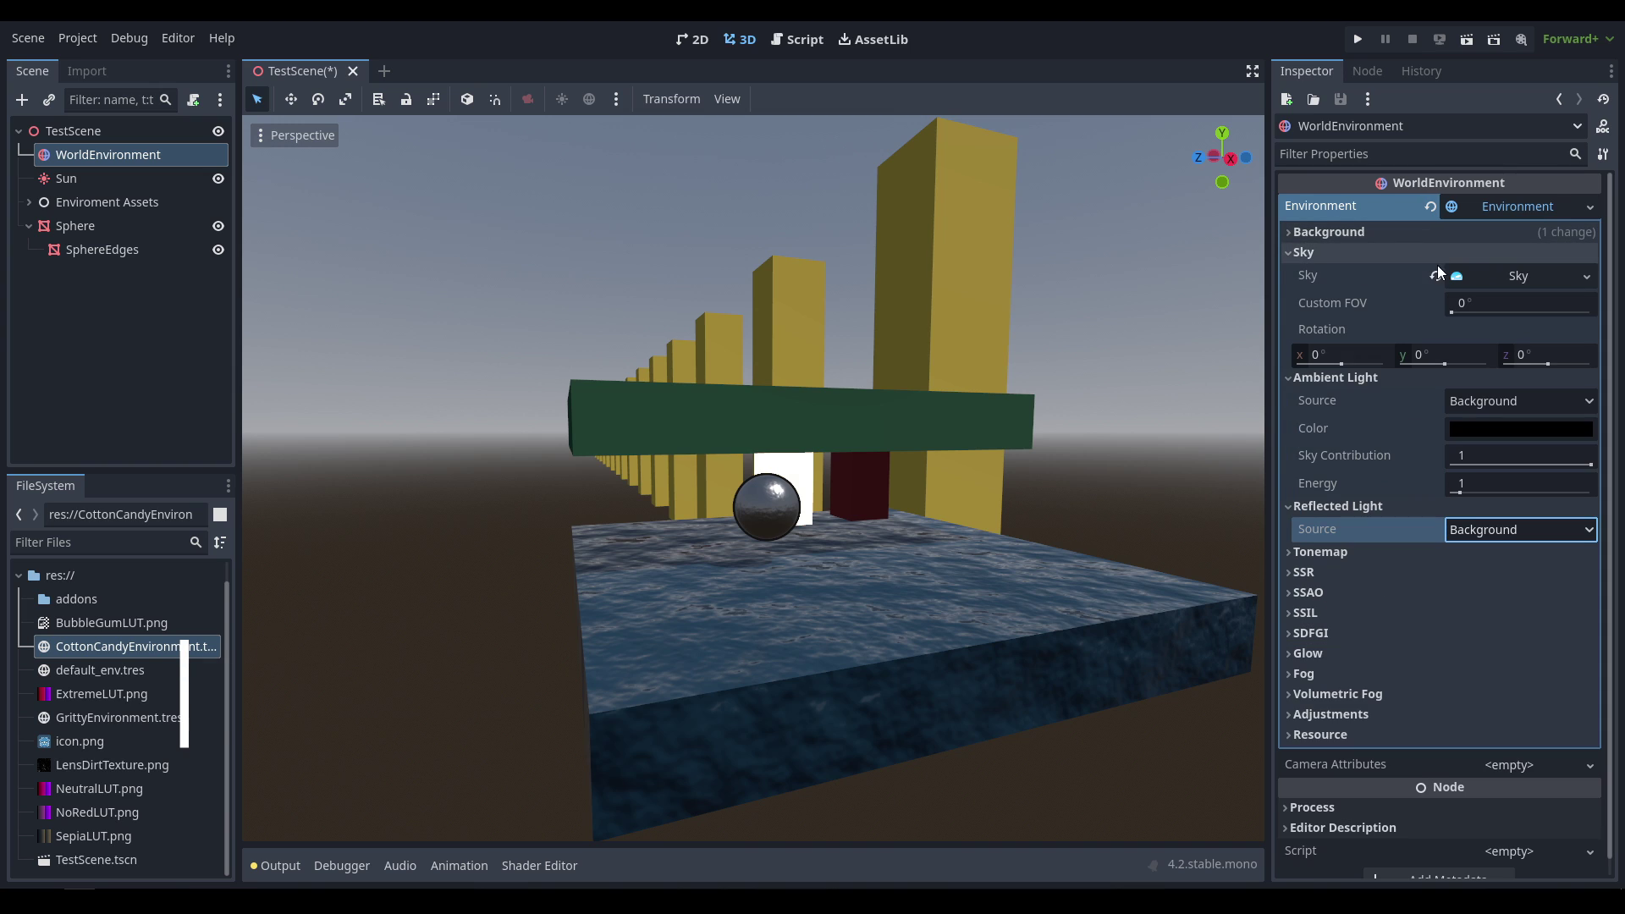
pyautogui.click(1426, 377)
pyautogui.click(1426, 397)
pyautogui.click(1515, 273)
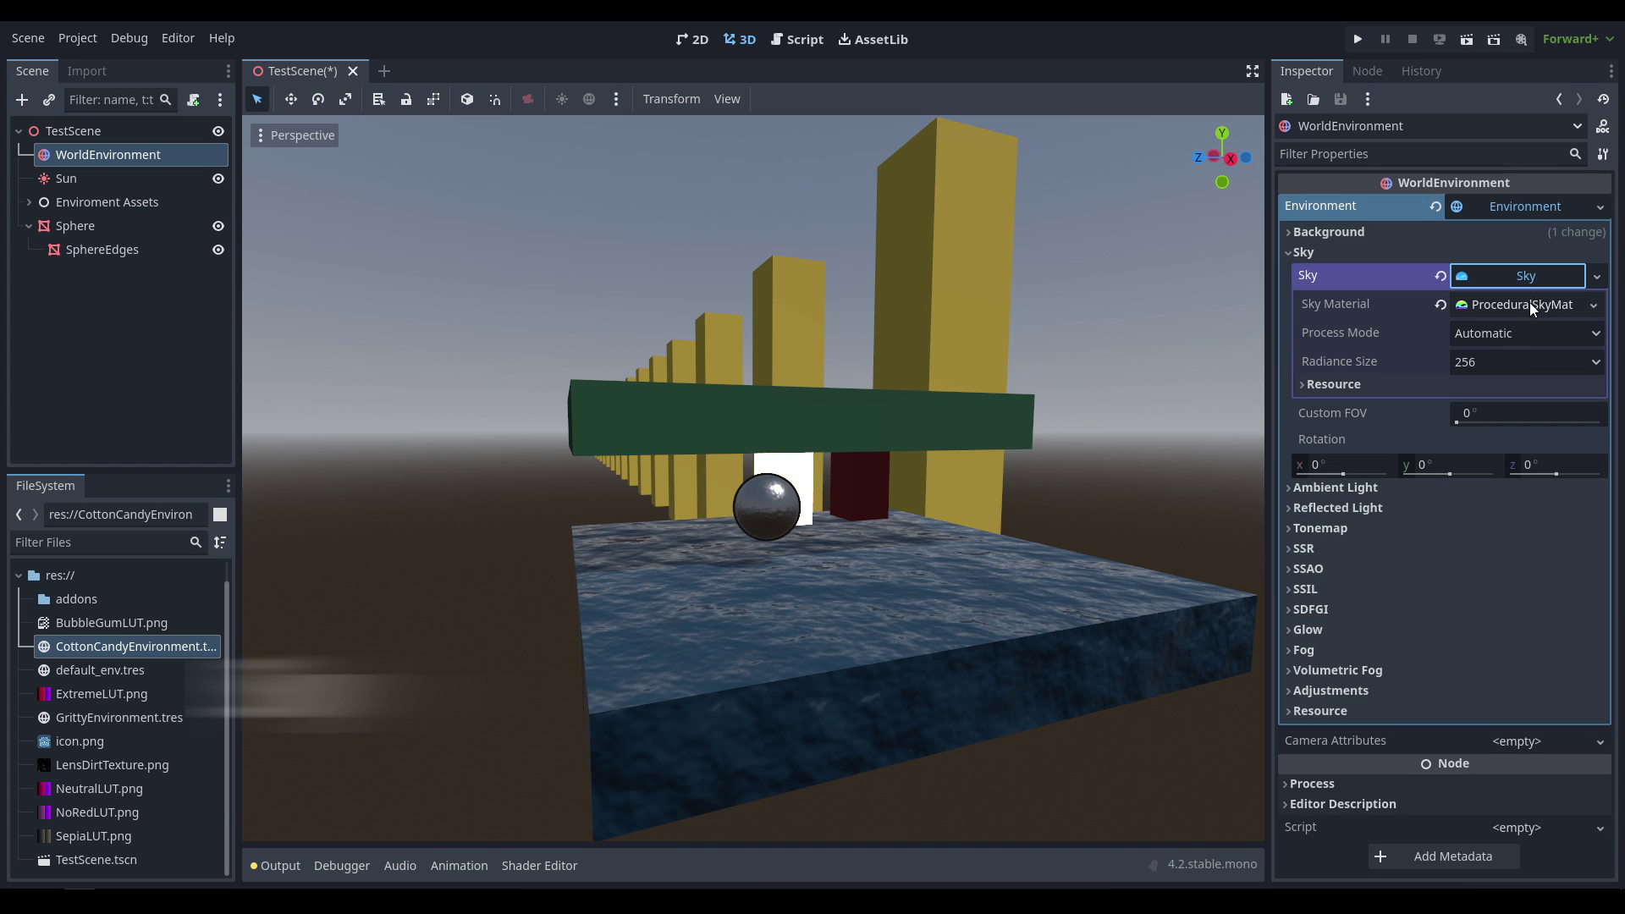
pyautogui.click(1530, 303)
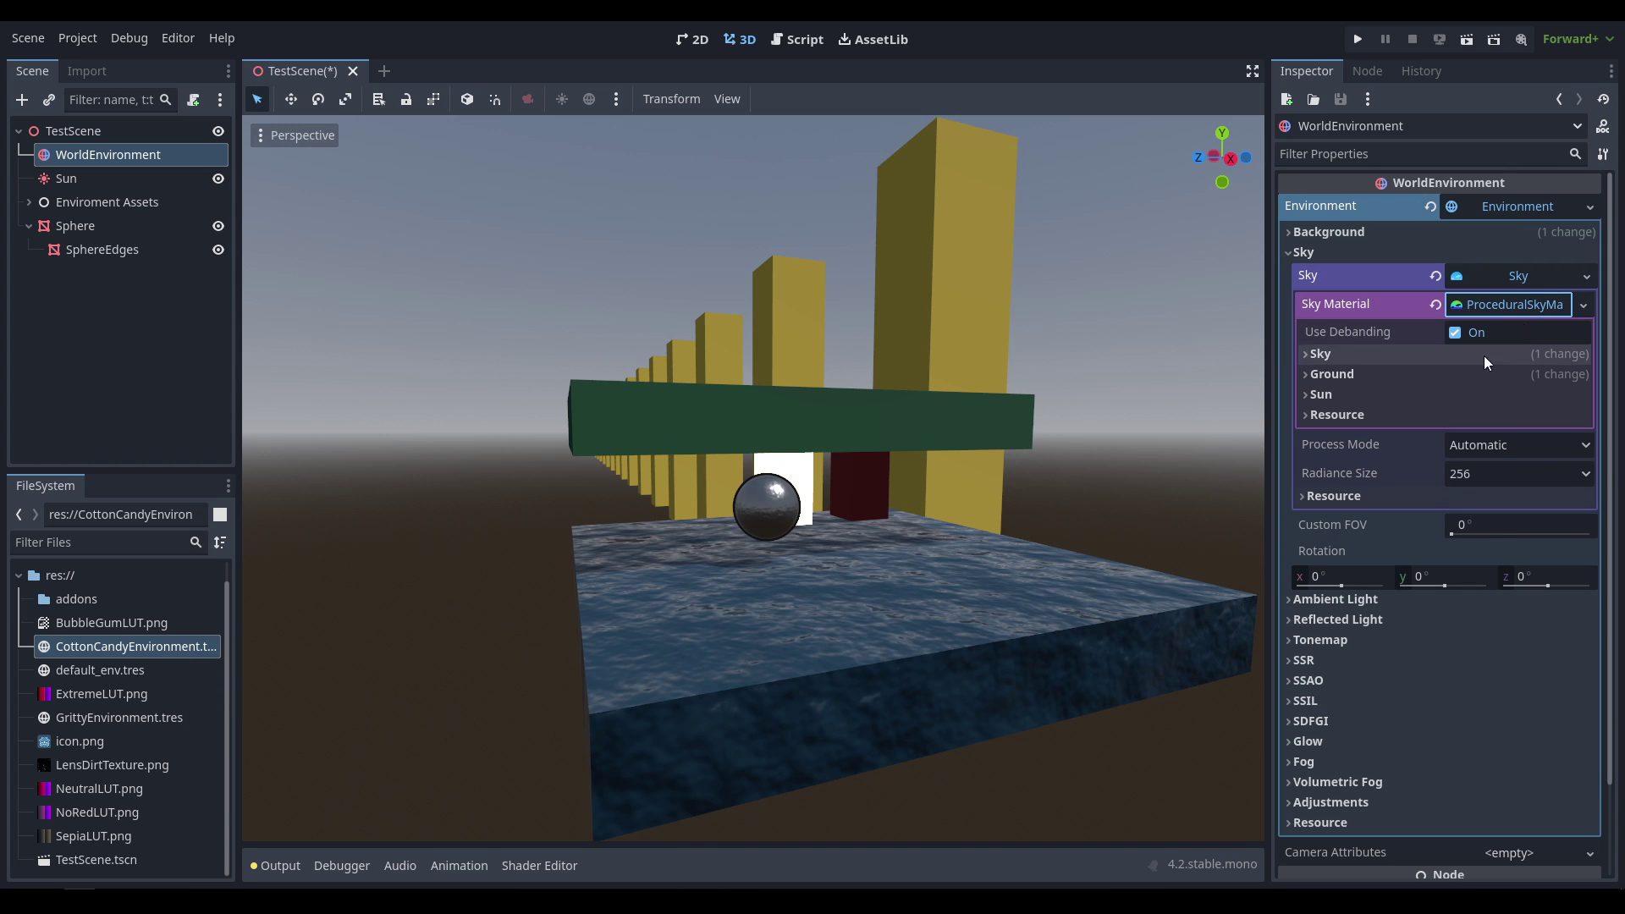
pyautogui.click(1379, 357)
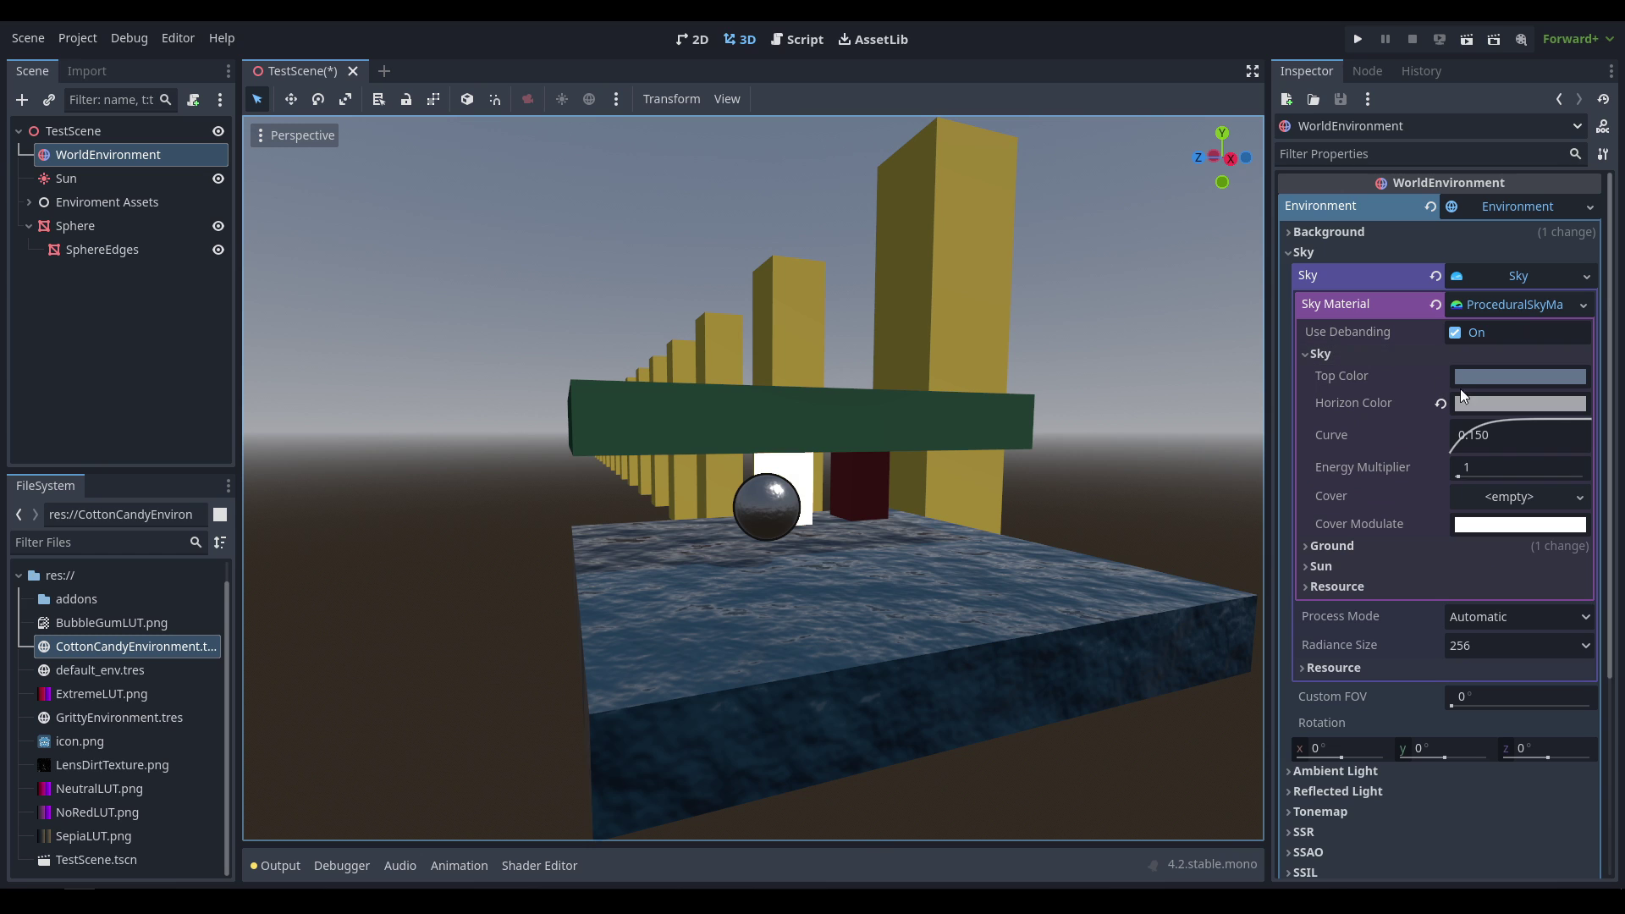
# Step: Try a sky top color of a45d3e, reset it to the default and collapse the material's Sky settings
pyautogui.click(1532, 378)
pyautogui.moveTo(1556, 515); pyautogui.dragTo(1517, 552)
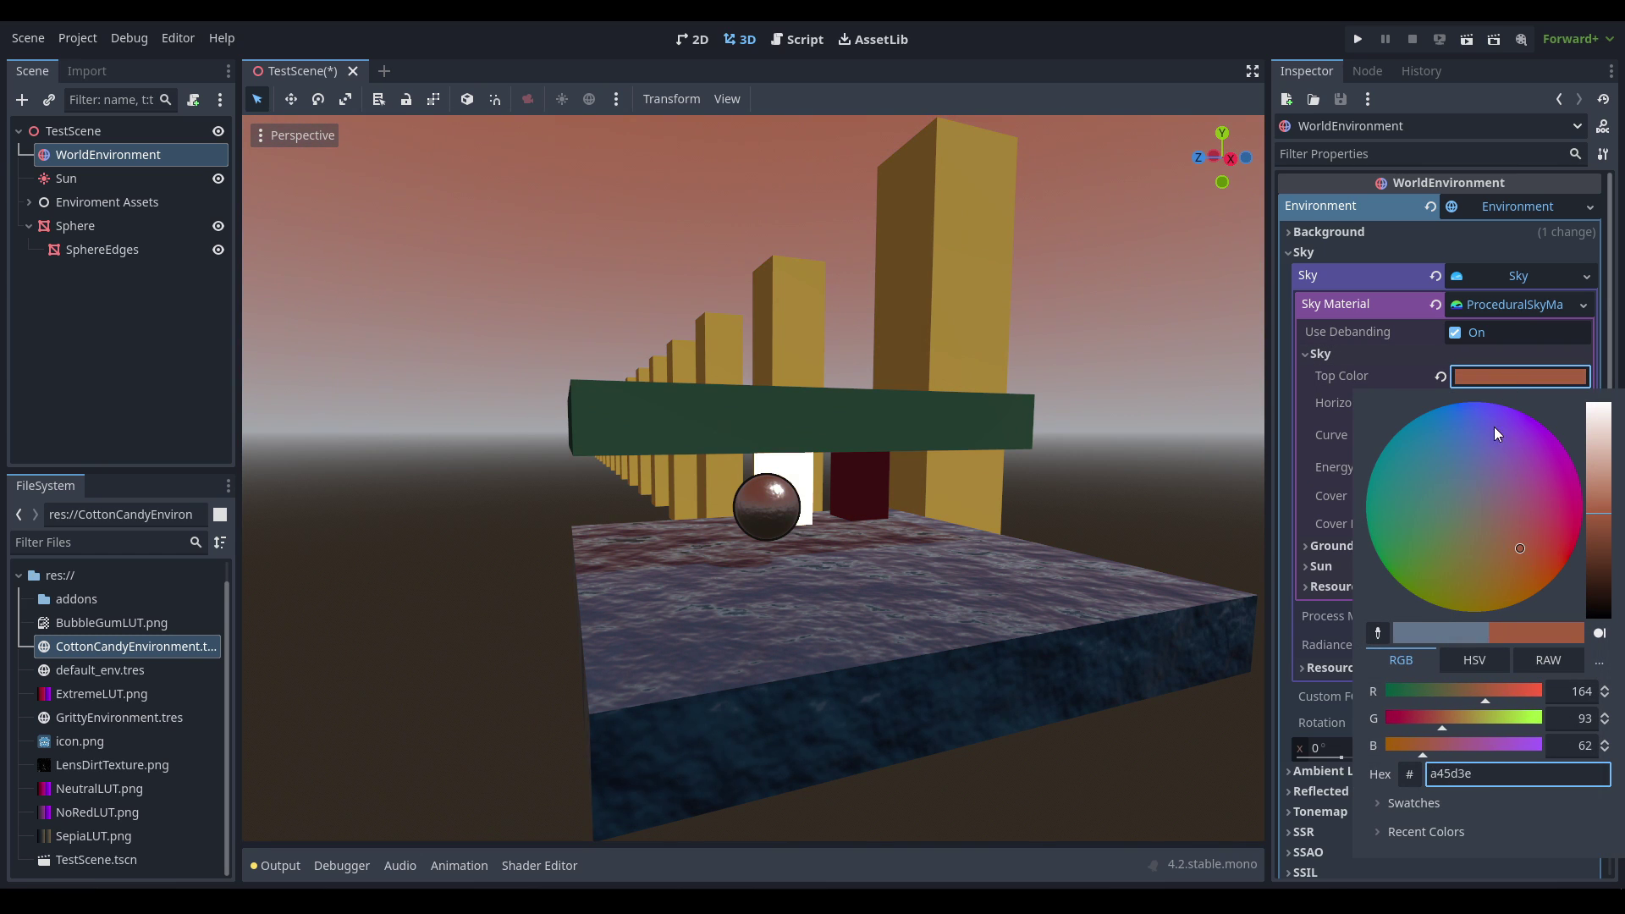
pyautogui.click(1455, 379)
pyautogui.click(1442, 377)
pyautogui.click(1449, 355)
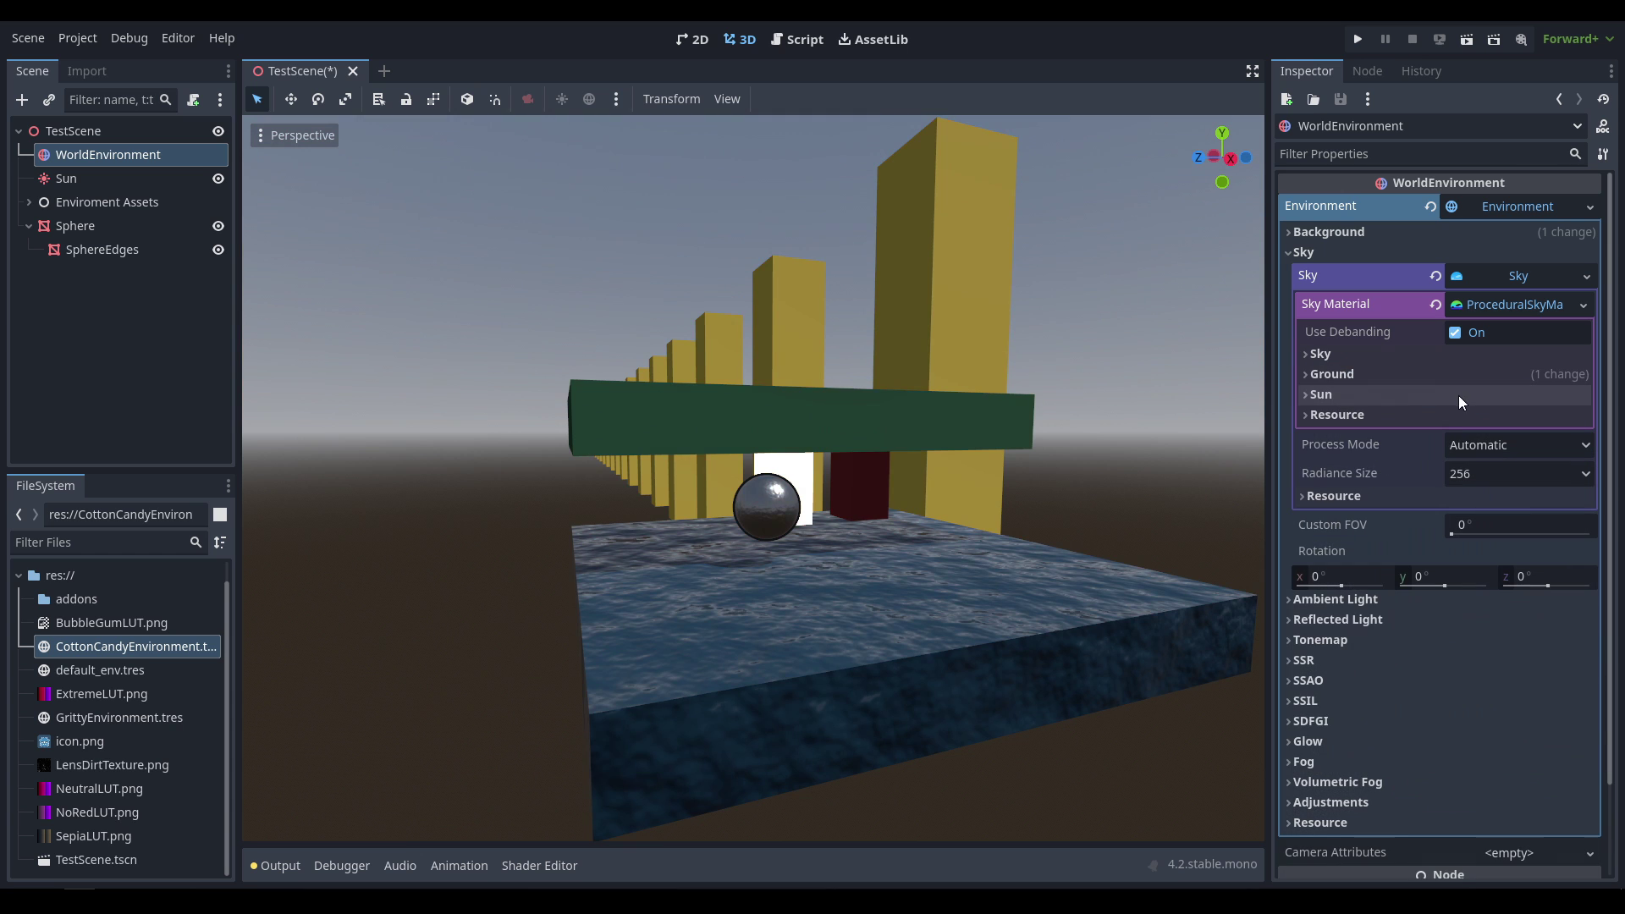
# Step: Try a sun Angle Max of 58.61° in the procedural sky material and reset it to 30°
pyautogui.moveTo(869, 499); pyautogui.dragTo(845, 504, button='right')
pyautogui.click(1321, 394)
pyautogui.moveTo(1467, 425)
pyautogui.mouseDown()
pyautogui.moveTo(1535, 434)
pyautogui.moveTo(1477, 431)
pyautogui.mouseUp()
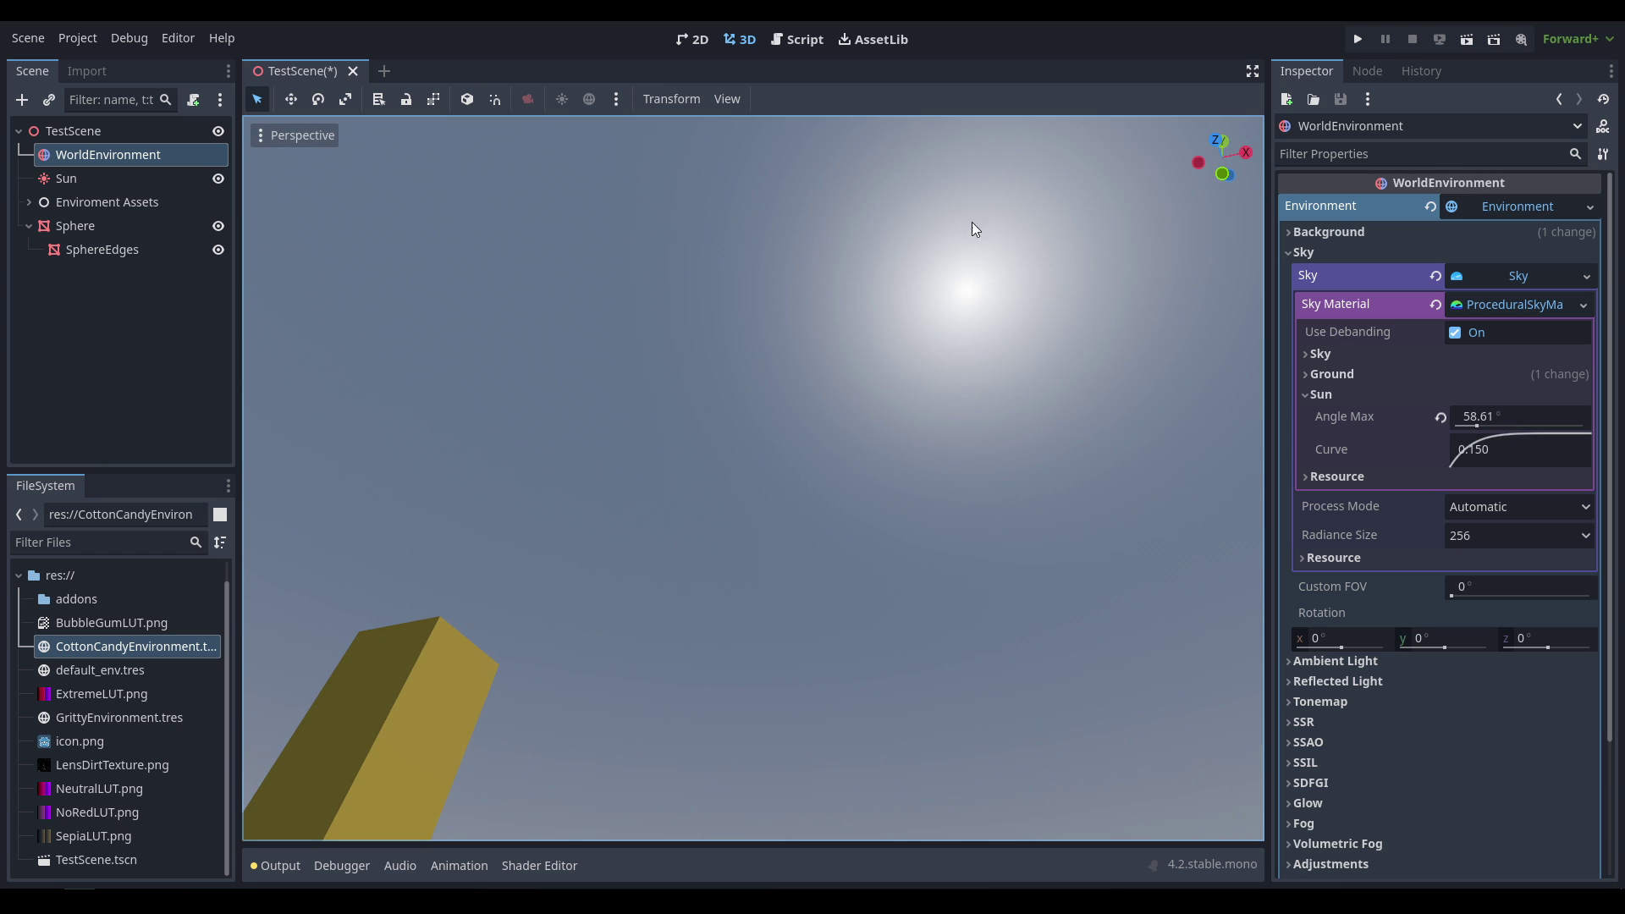
pyautogui.moveTo(993, 359); pyautogui.dragTo(980, 373, button='middle')
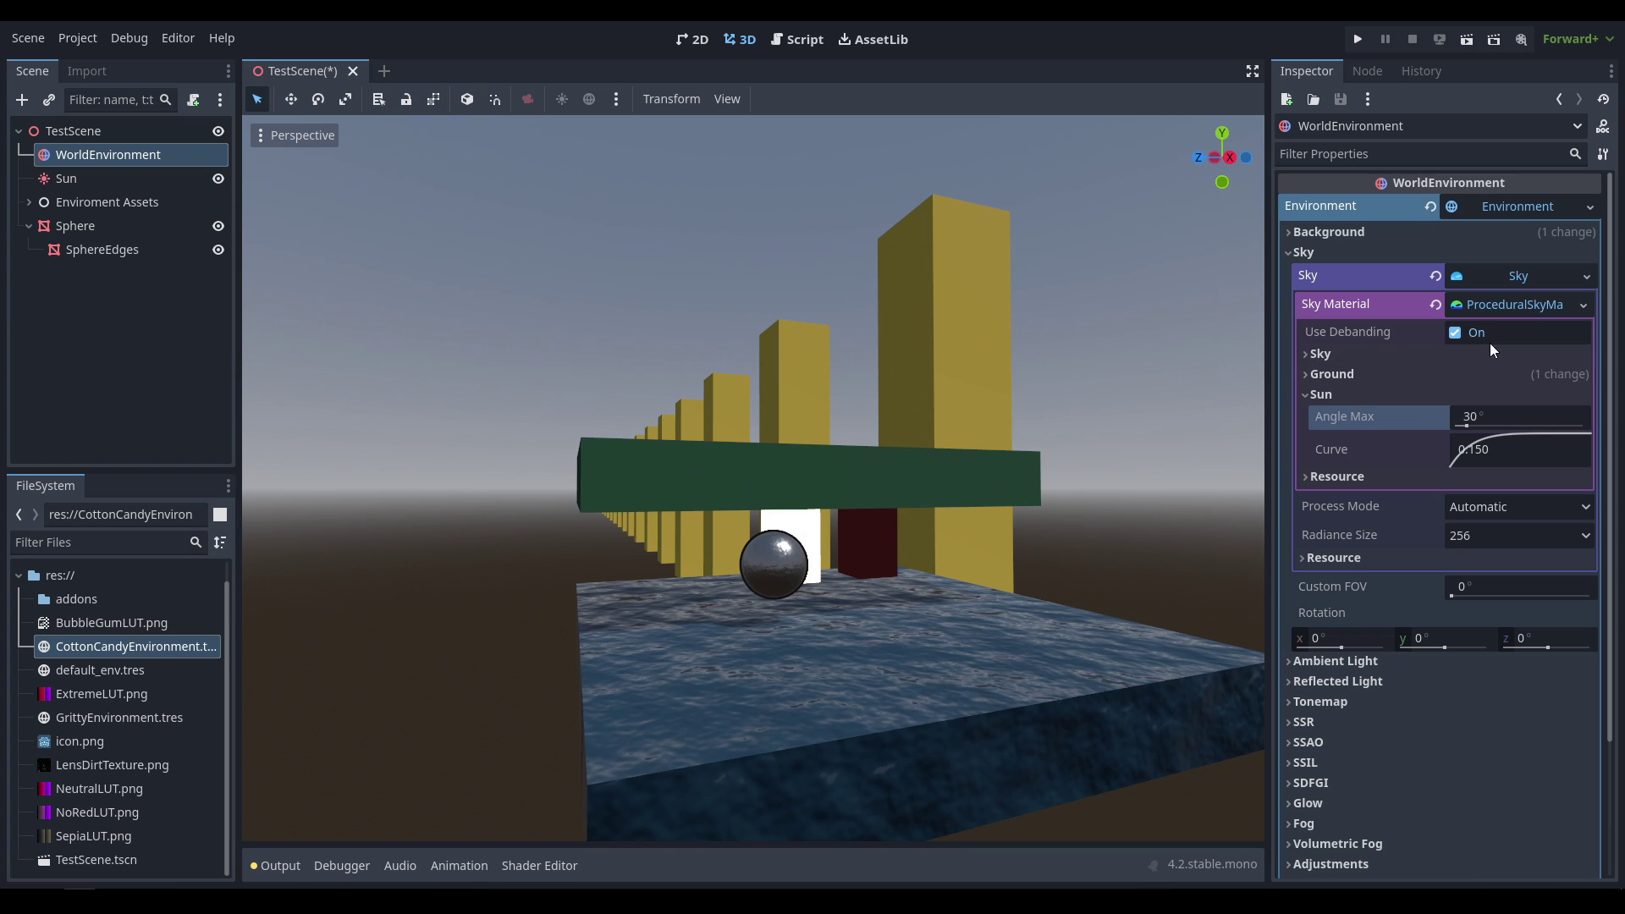
# Step: Close the sky resource settings and expand the Ambient Light settings with the scene viewed up close
pyautogui.click(1521, 276)
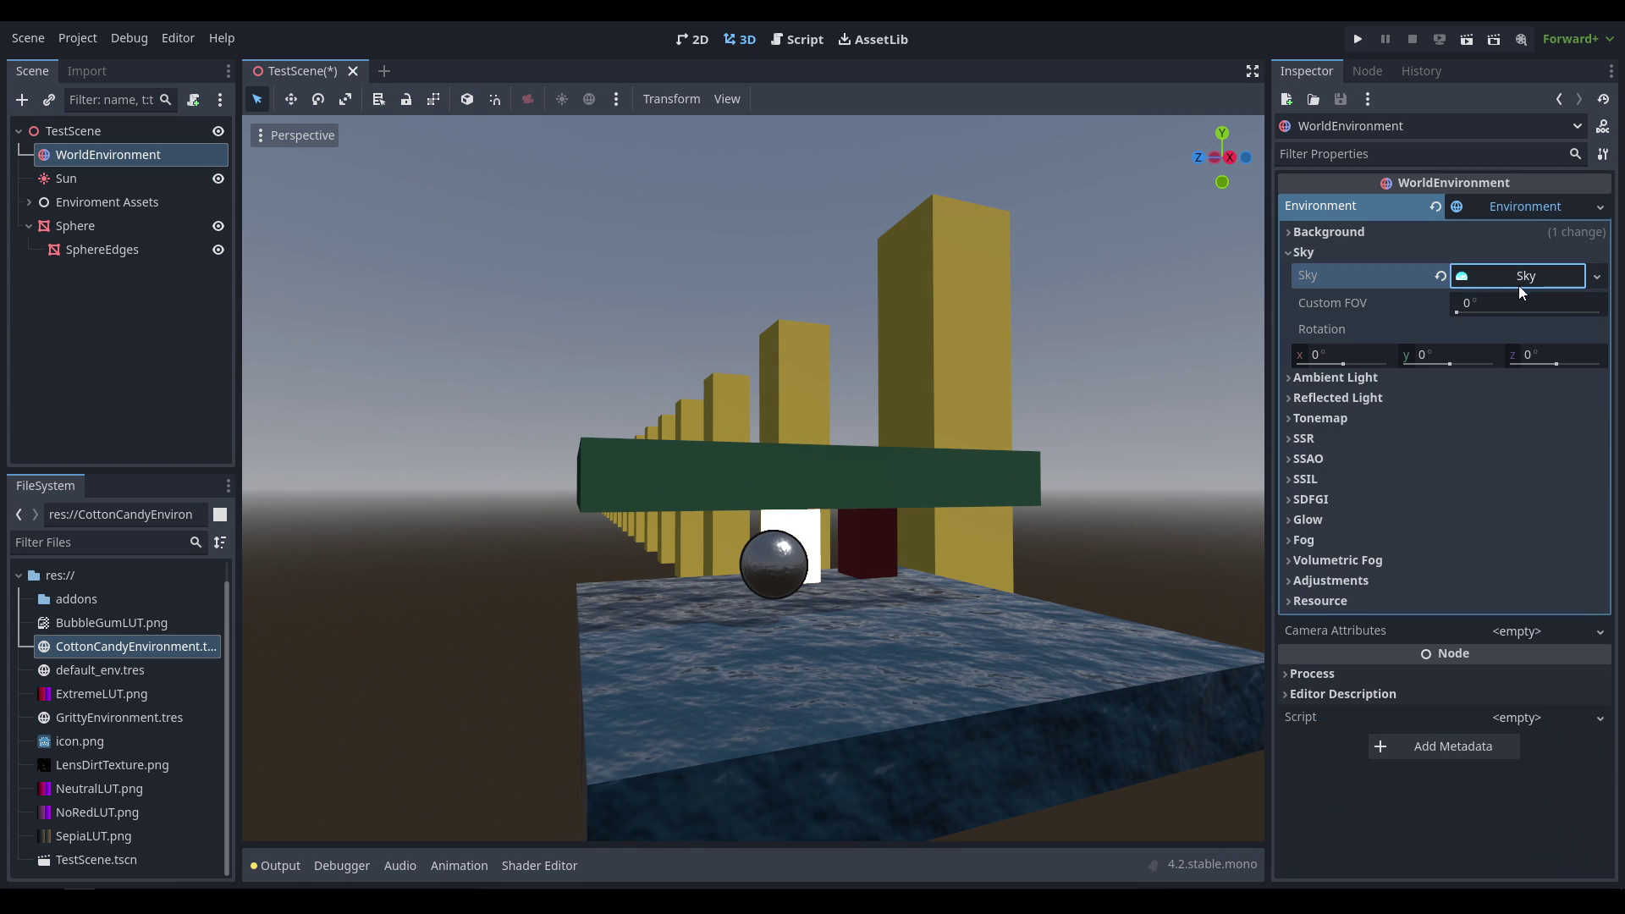
pyautogui.click(1450, 377)
pyautogui.click(1376, 254)
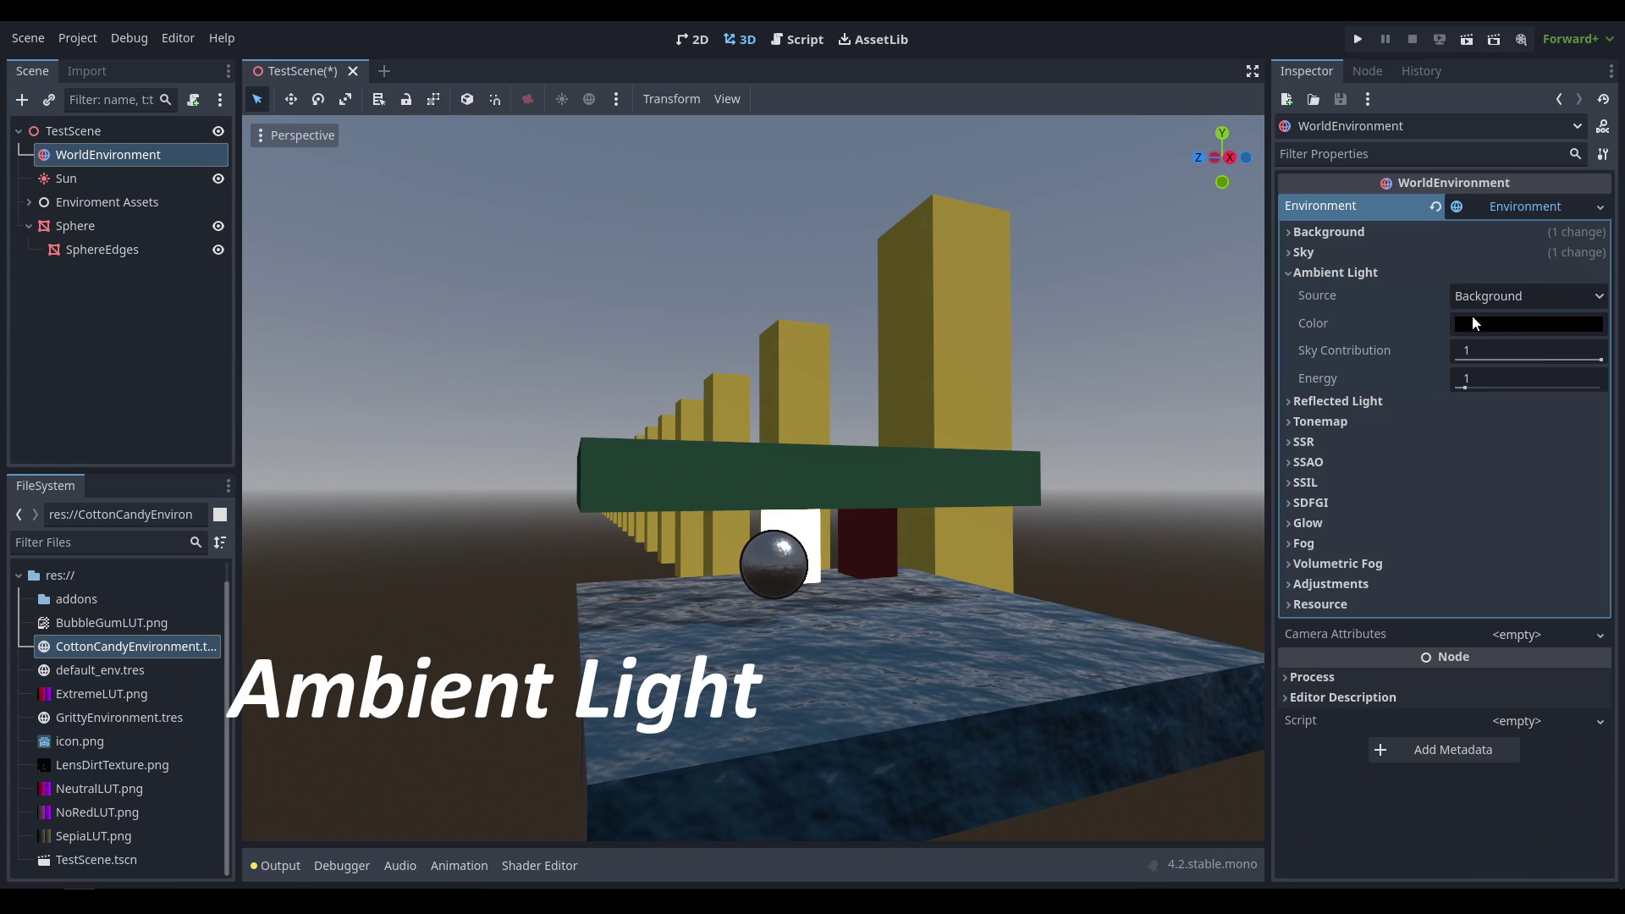
pyautogui.scroll(8, 912, 459)
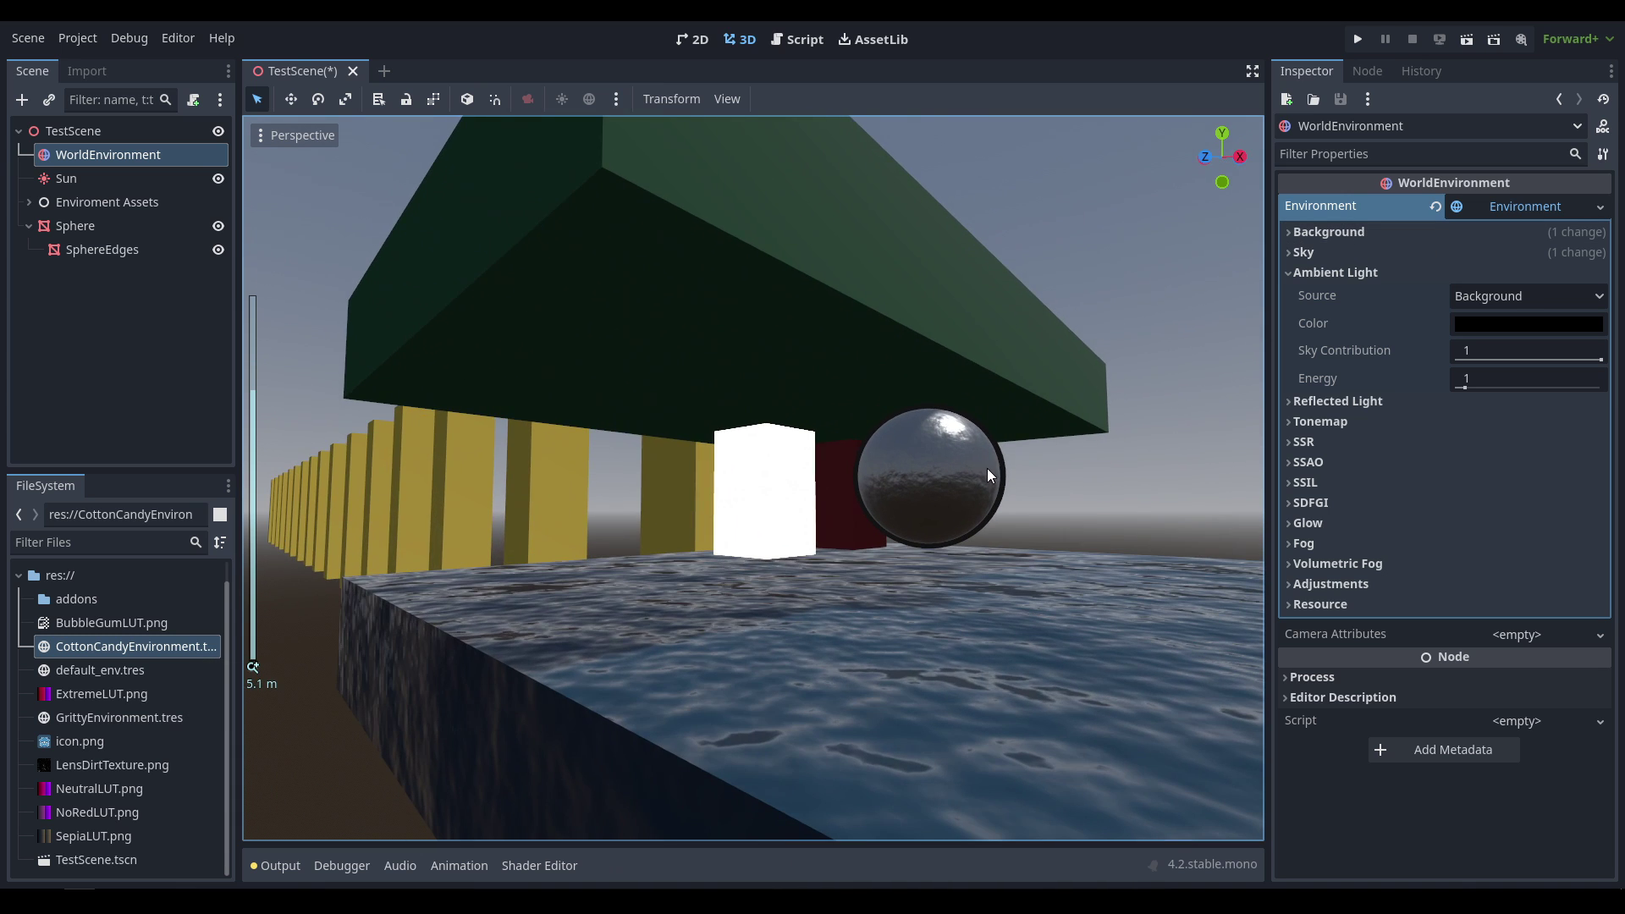
# Step: Try Color as the ambient light source with hex a1395a, and restore the Background source and default color
pyautogui.click(1505, 298)
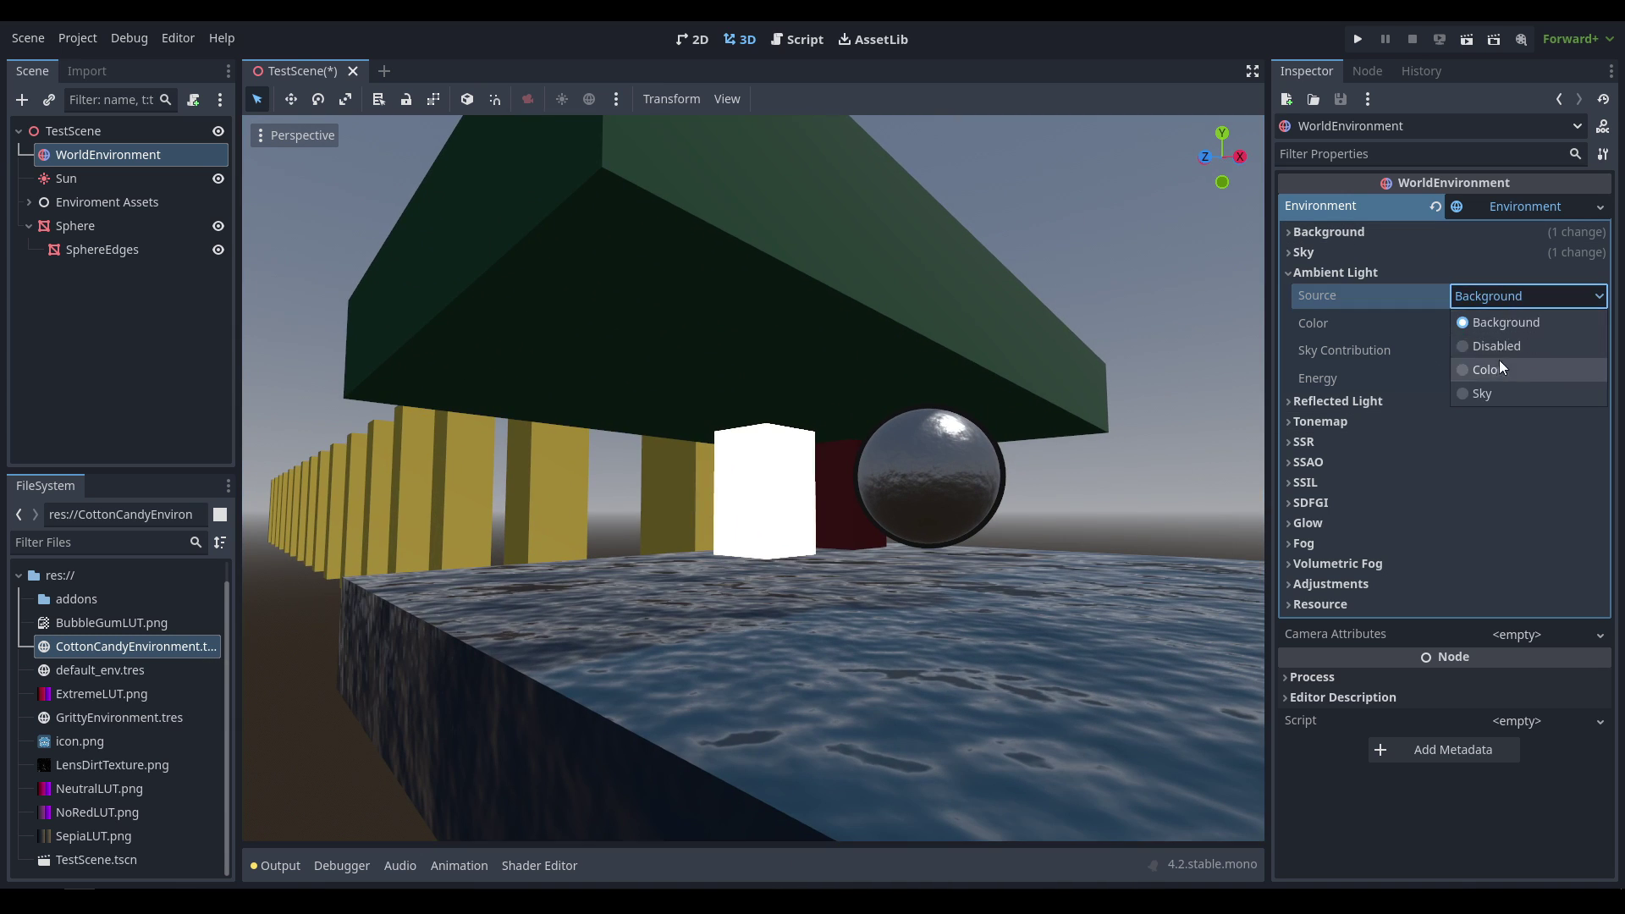
pyautogui.click(1500, 361)
pyautogui.click(1515, 325)
pyautogui.write('a1395a')
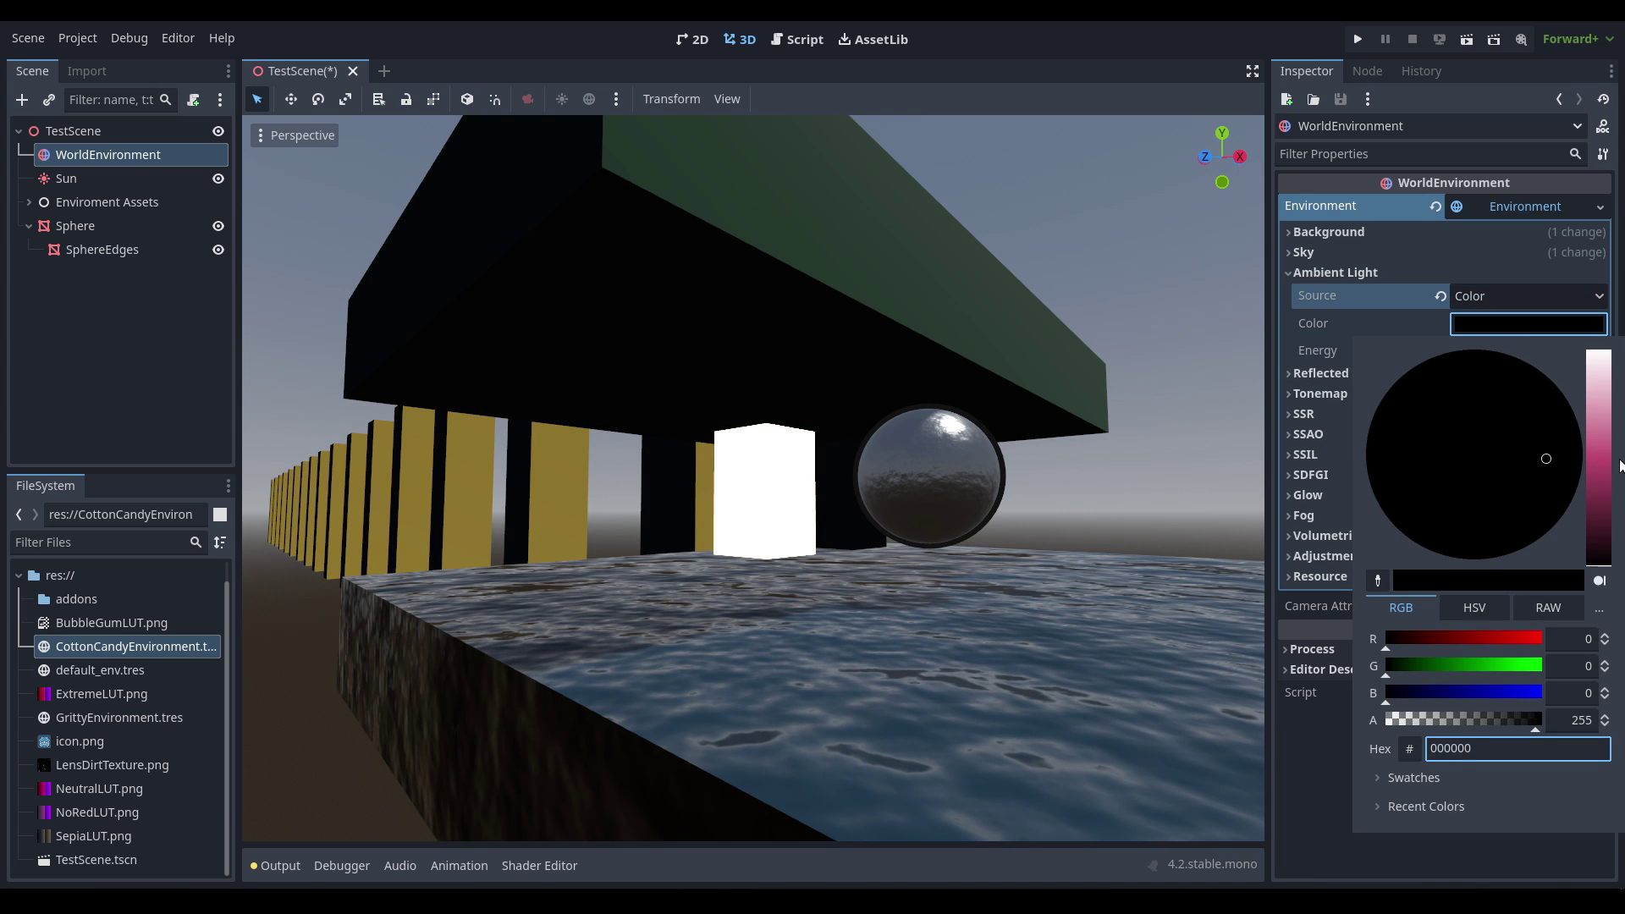
pyautogui.press('Return')
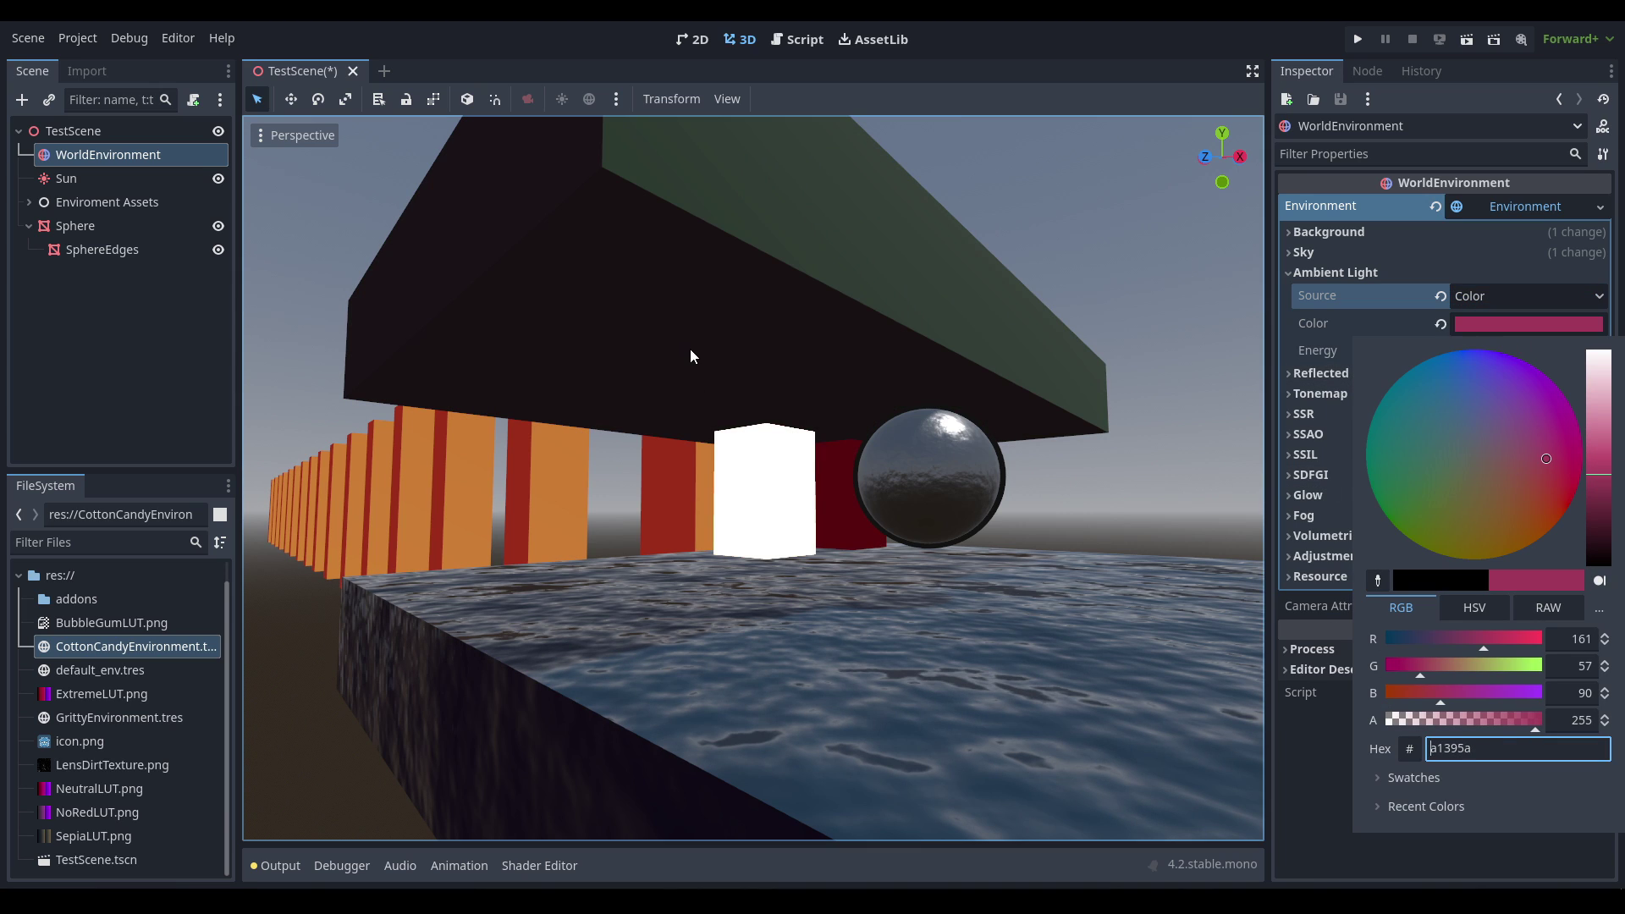
pyautogui.click(1479, 326)
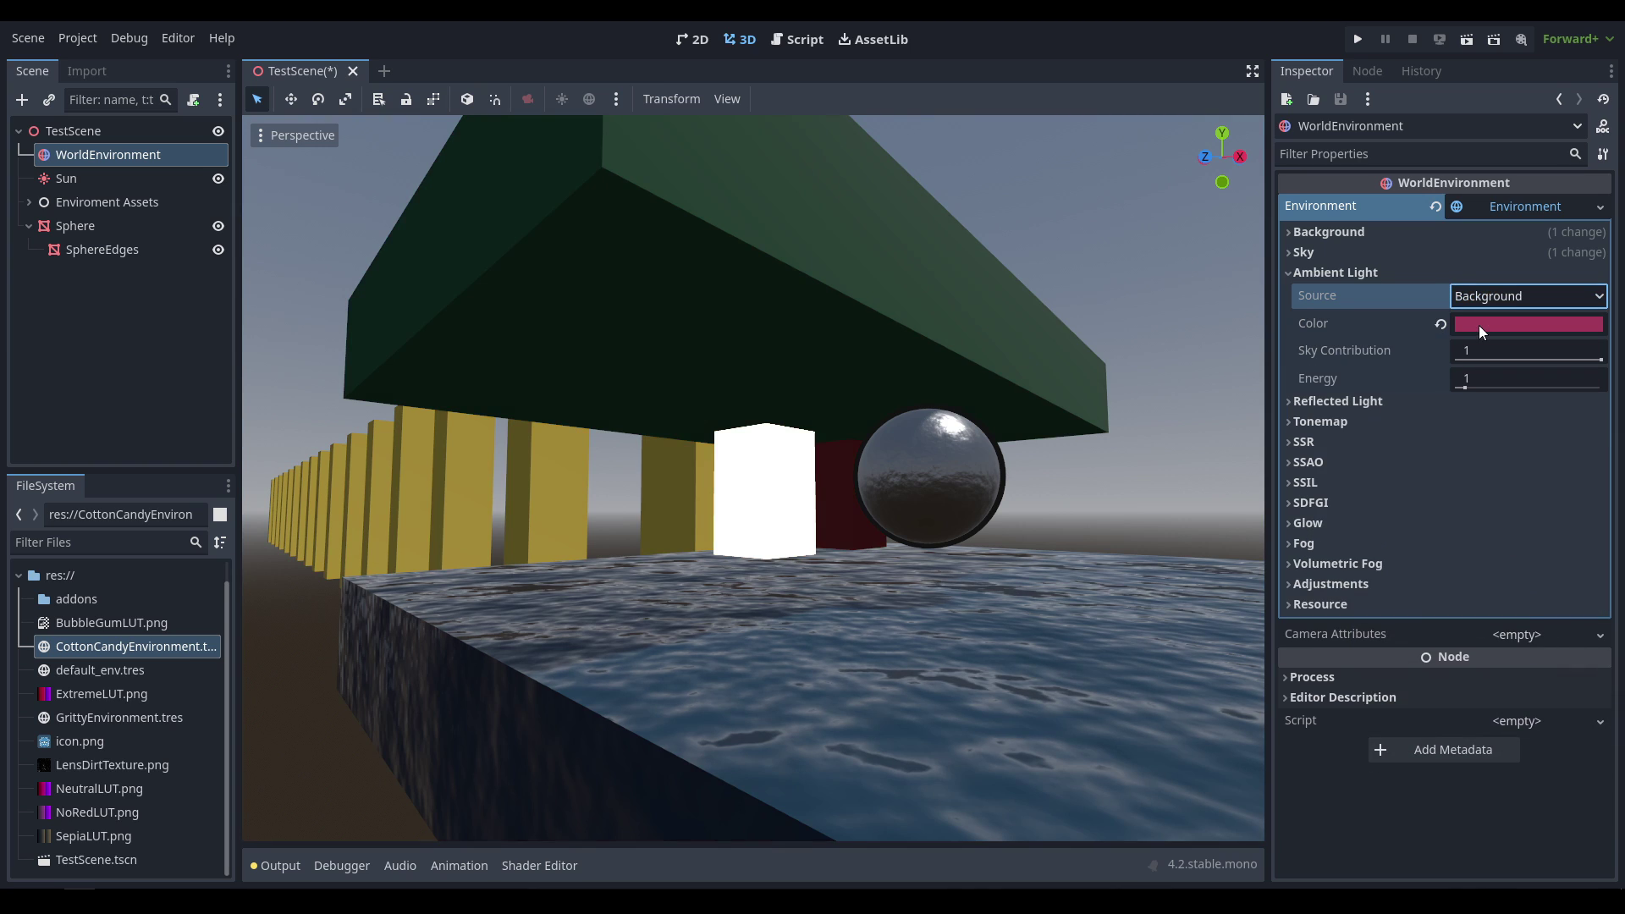
pyautogui.click(1440, 323)
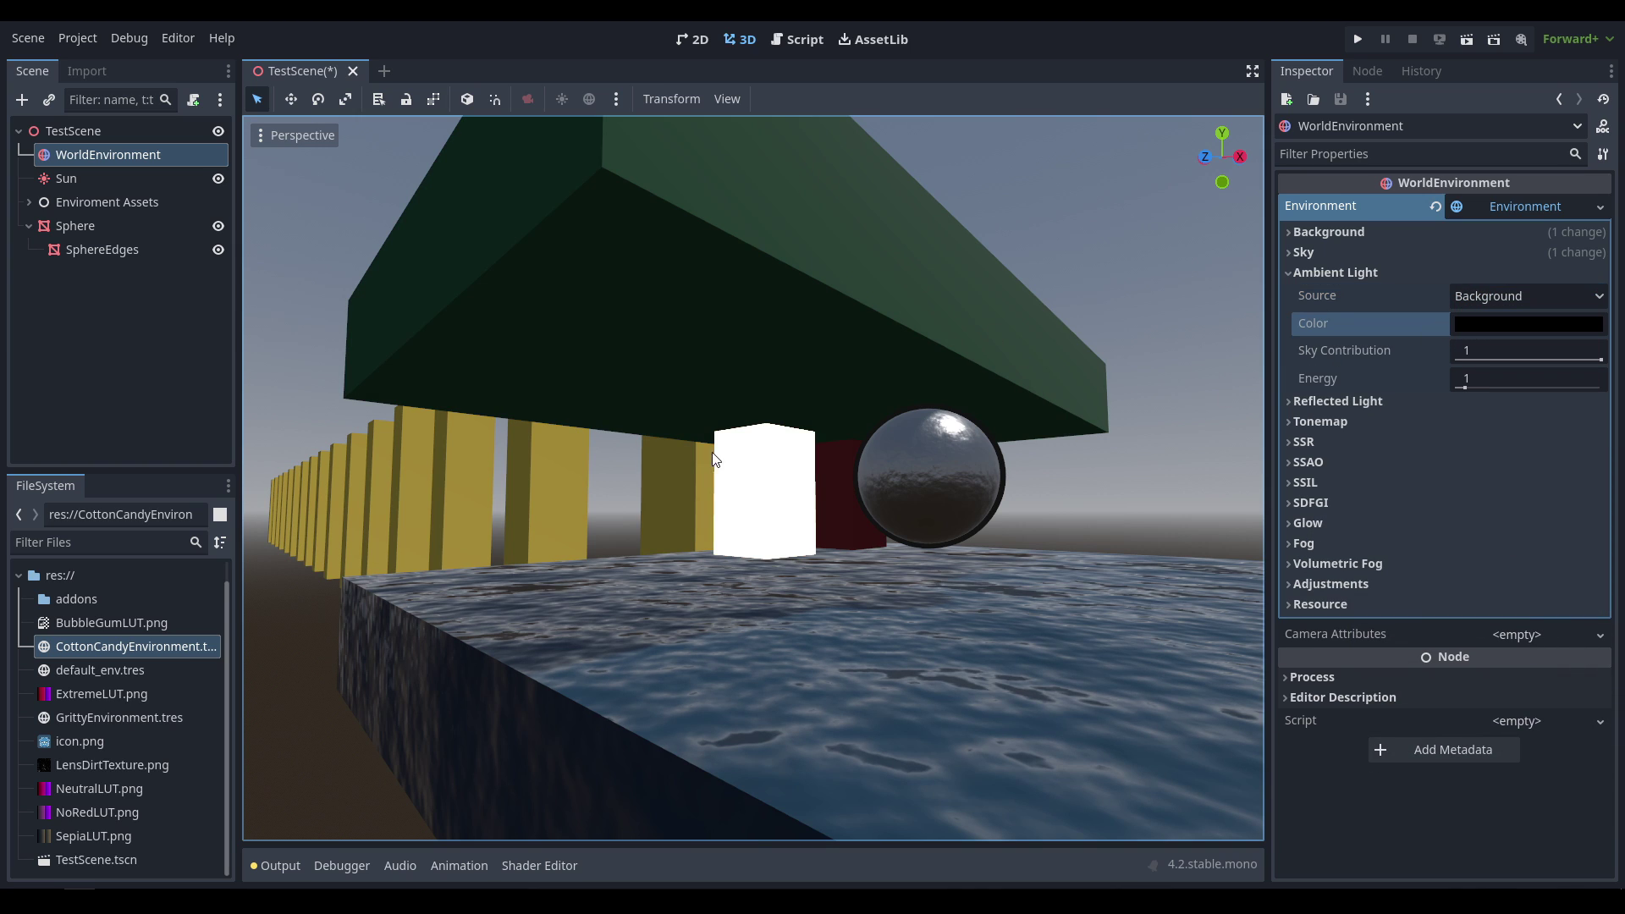
# Step: Examine the lighting on the blocks and metallic sphere from several angles and distances
pyautogui.moveTo(1006, 408); pyautogui.dragTo(1022, 462, button='middle')
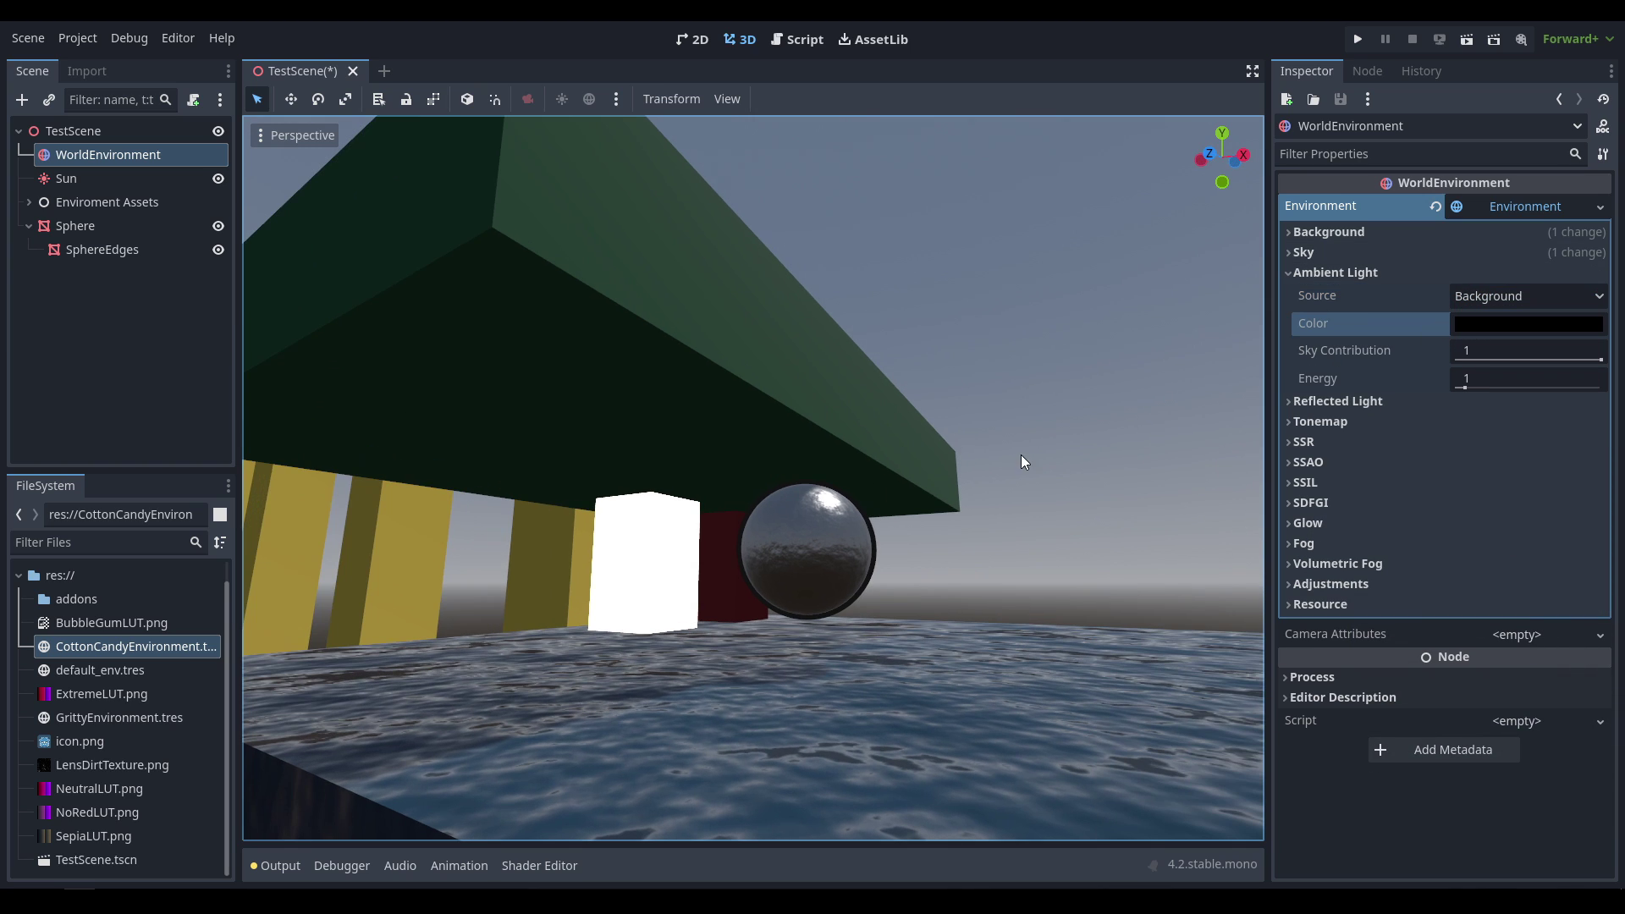
pyautogui.moveTo(1229, 403); pyautogui.dragTo(1069, 521, button='middle')
pyautogui.moveTo(1022, 398); pyautogui.dragTo(998, 457, button='middle')
pyautogui.scroll(-7, 1021, 437)
pyautogui.scroll(9, 887, 420)
pyautogui.scroll(-8, 982, 420)
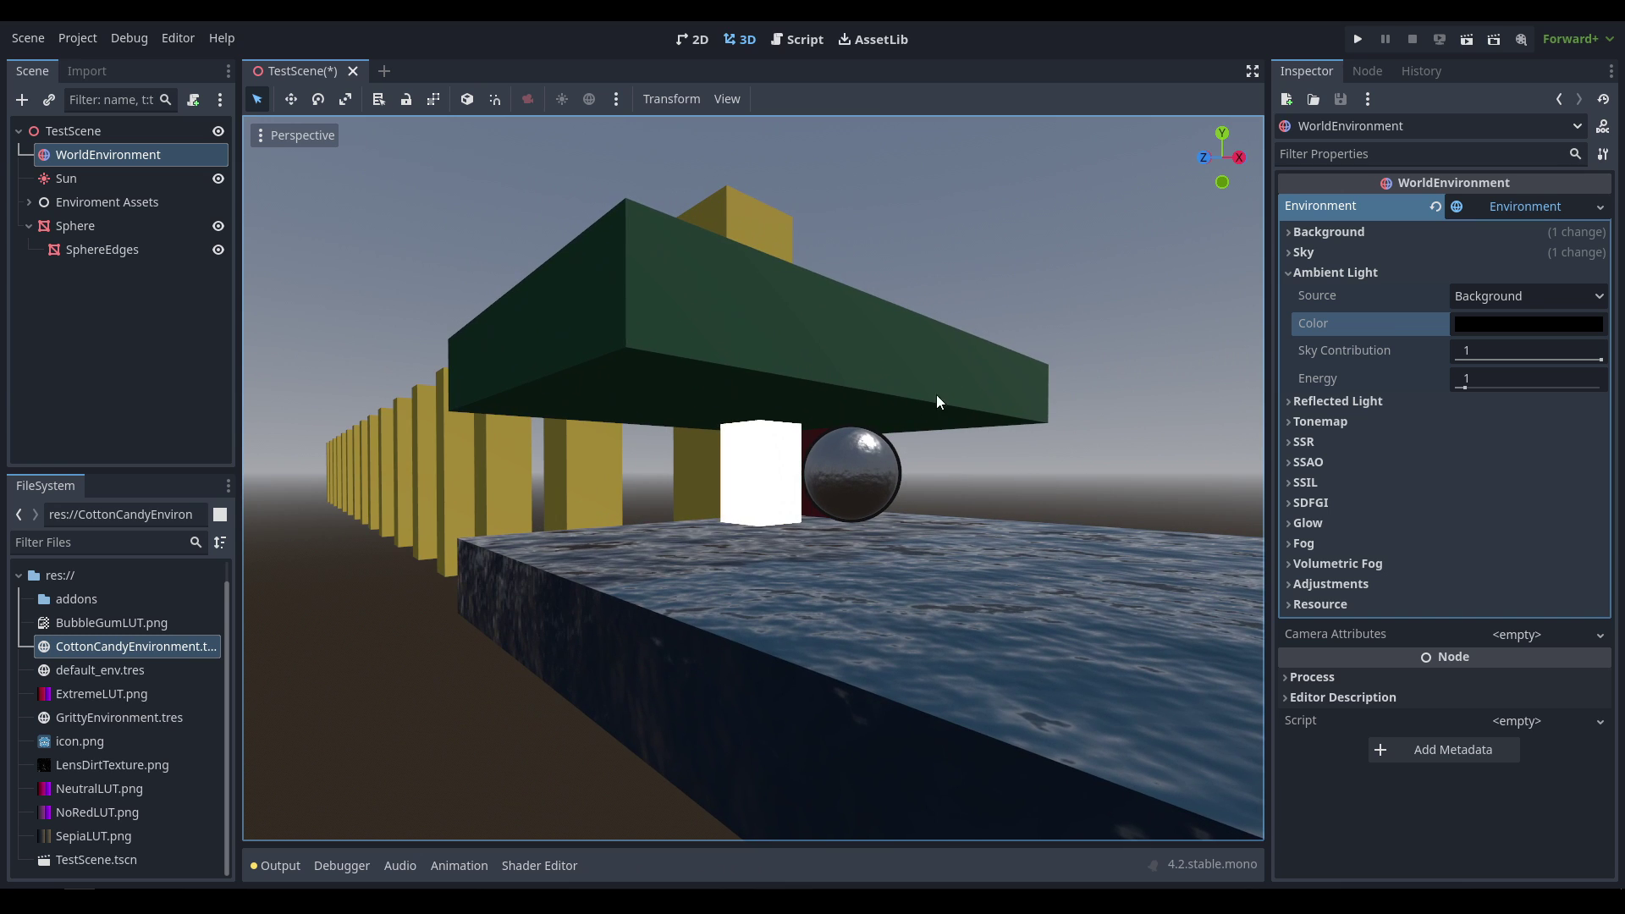
pyautogui.scroll(5, 994, 420)
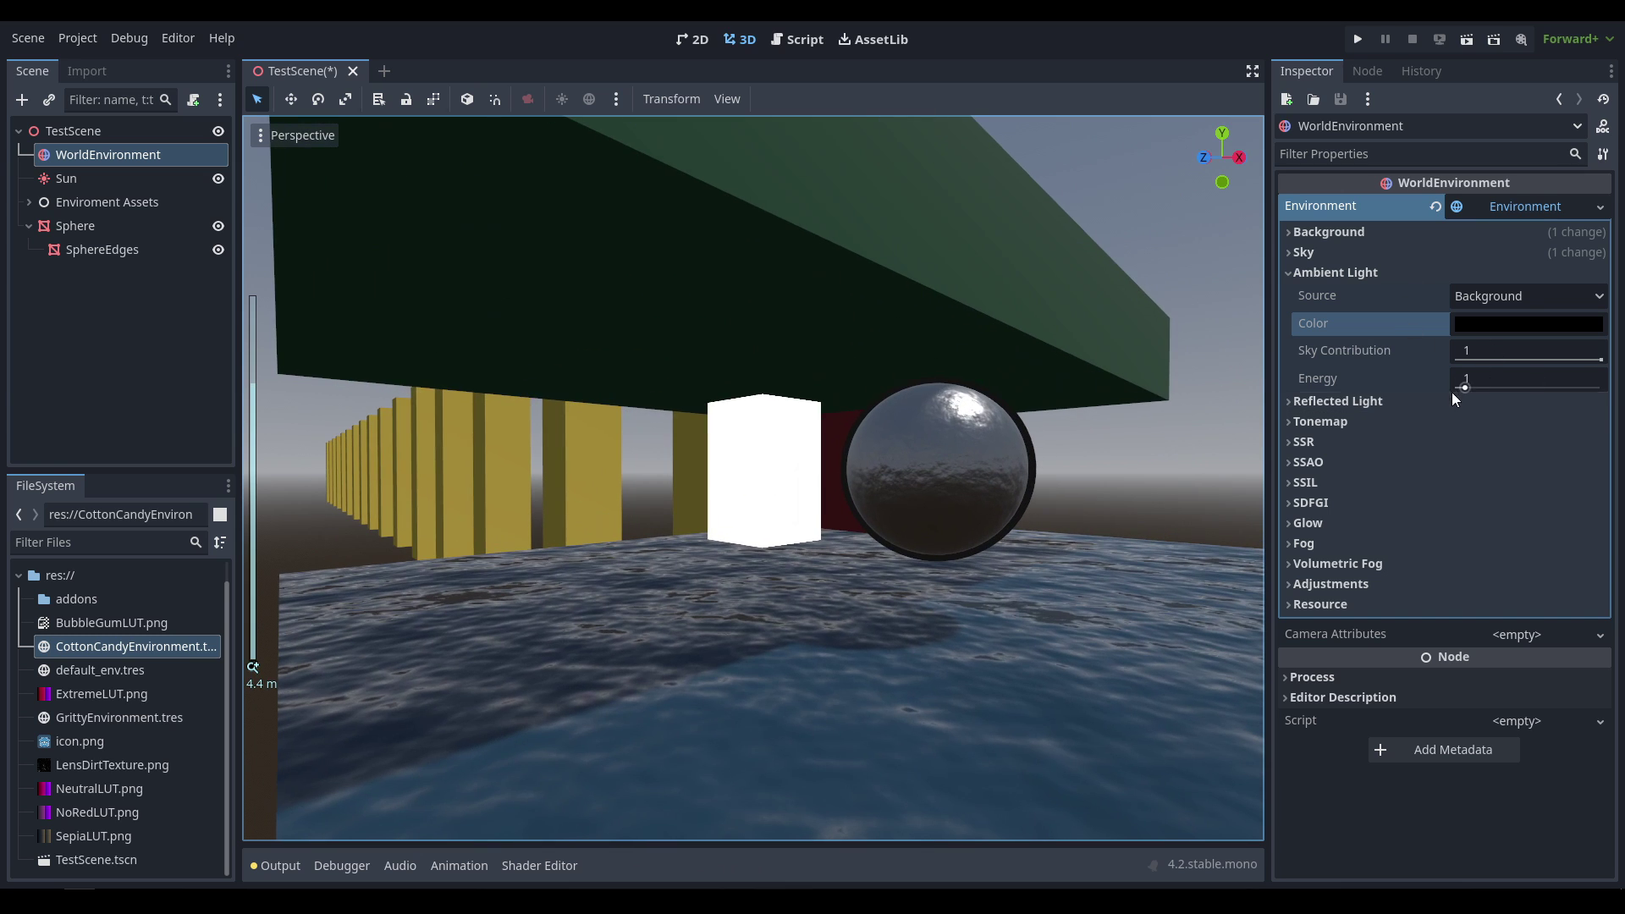
# Step: Expand the Reflected Light settings and check the options for its source
pyautogui.click(1364, 403)
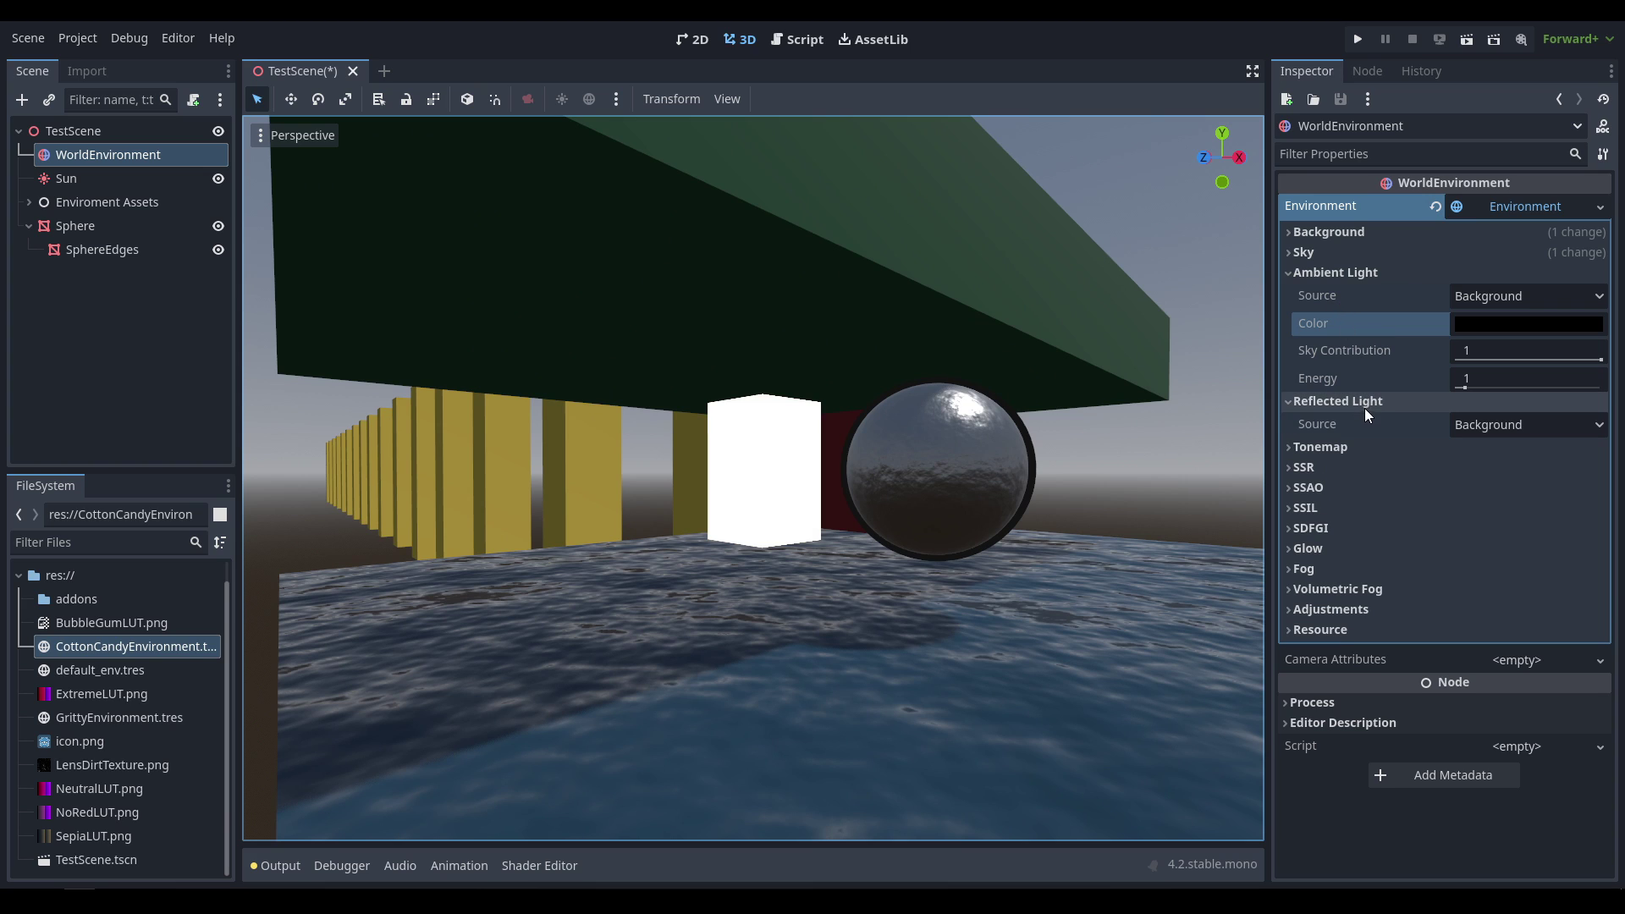
pyautogui.click(1477, 421)
pyautogui.click(1496, 470)
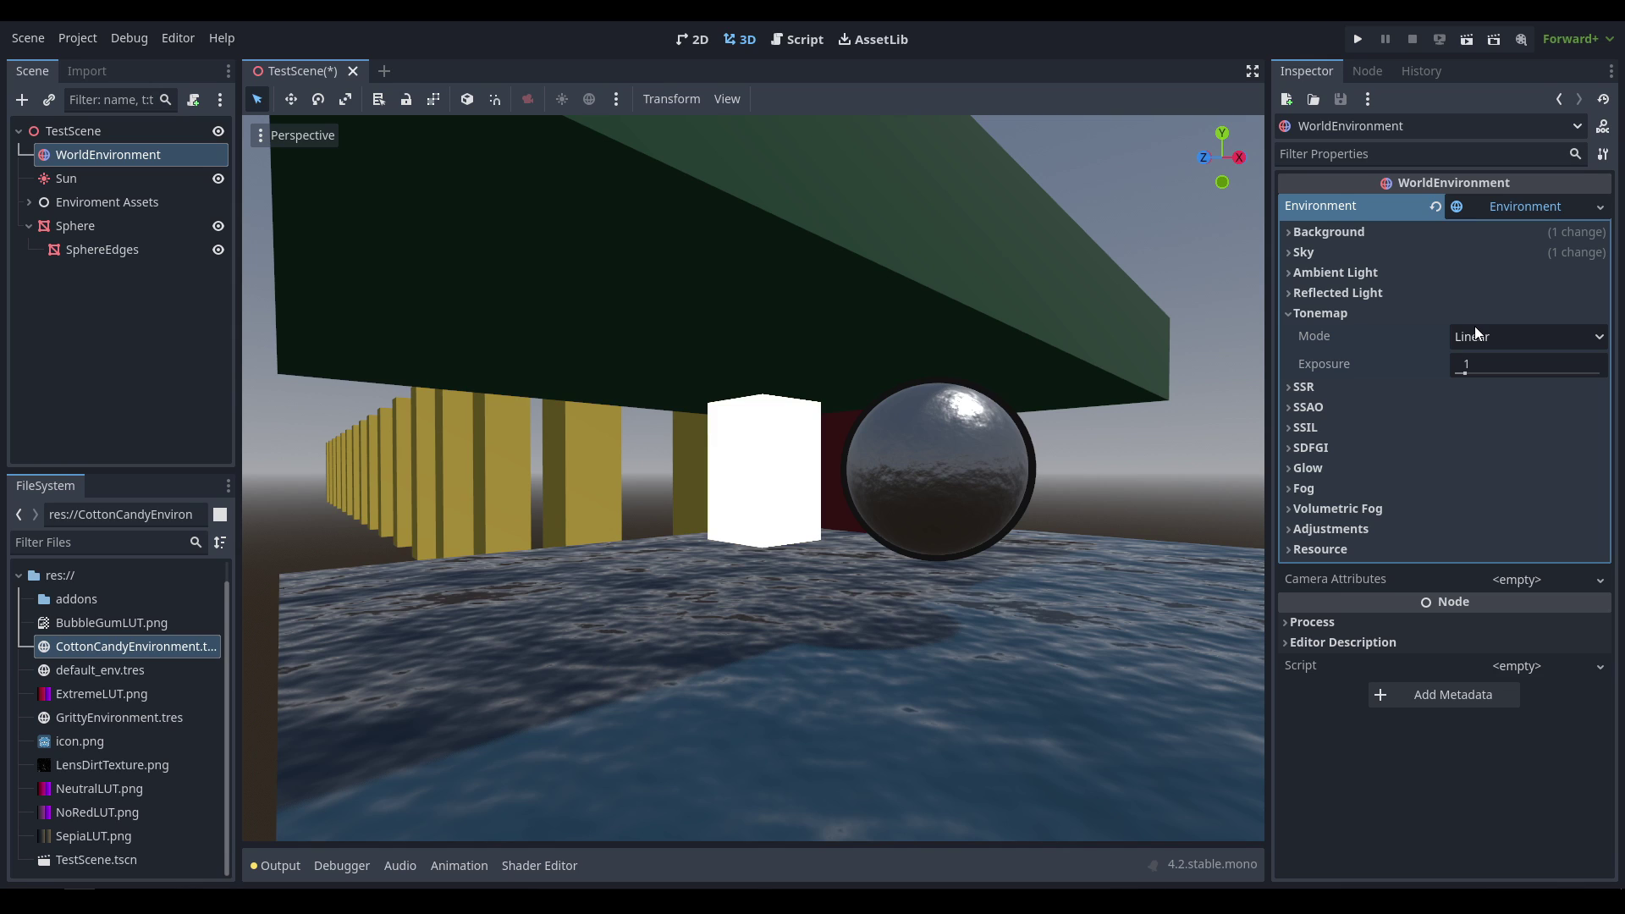
# Step: Try the Reinhard, Filmic and ACES tonemap modes one after another
pyautogui.click(1503, 330)
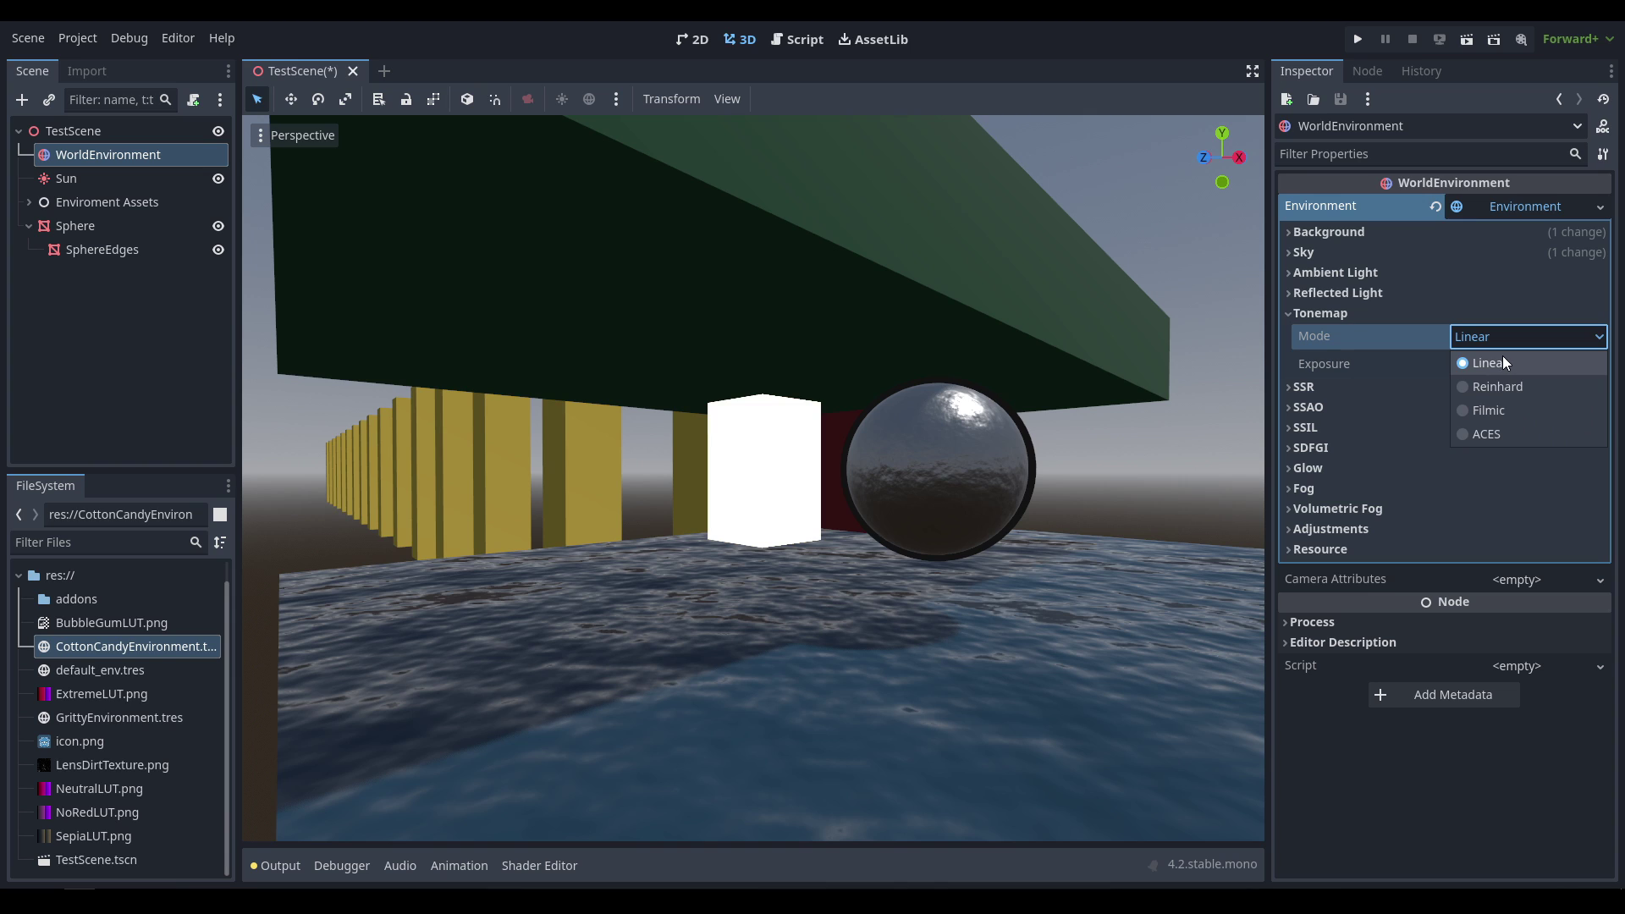
pyautogui.click(1507, 363)
pyautogui.click(1507, 336)
pyautogui.click(1505, 357)
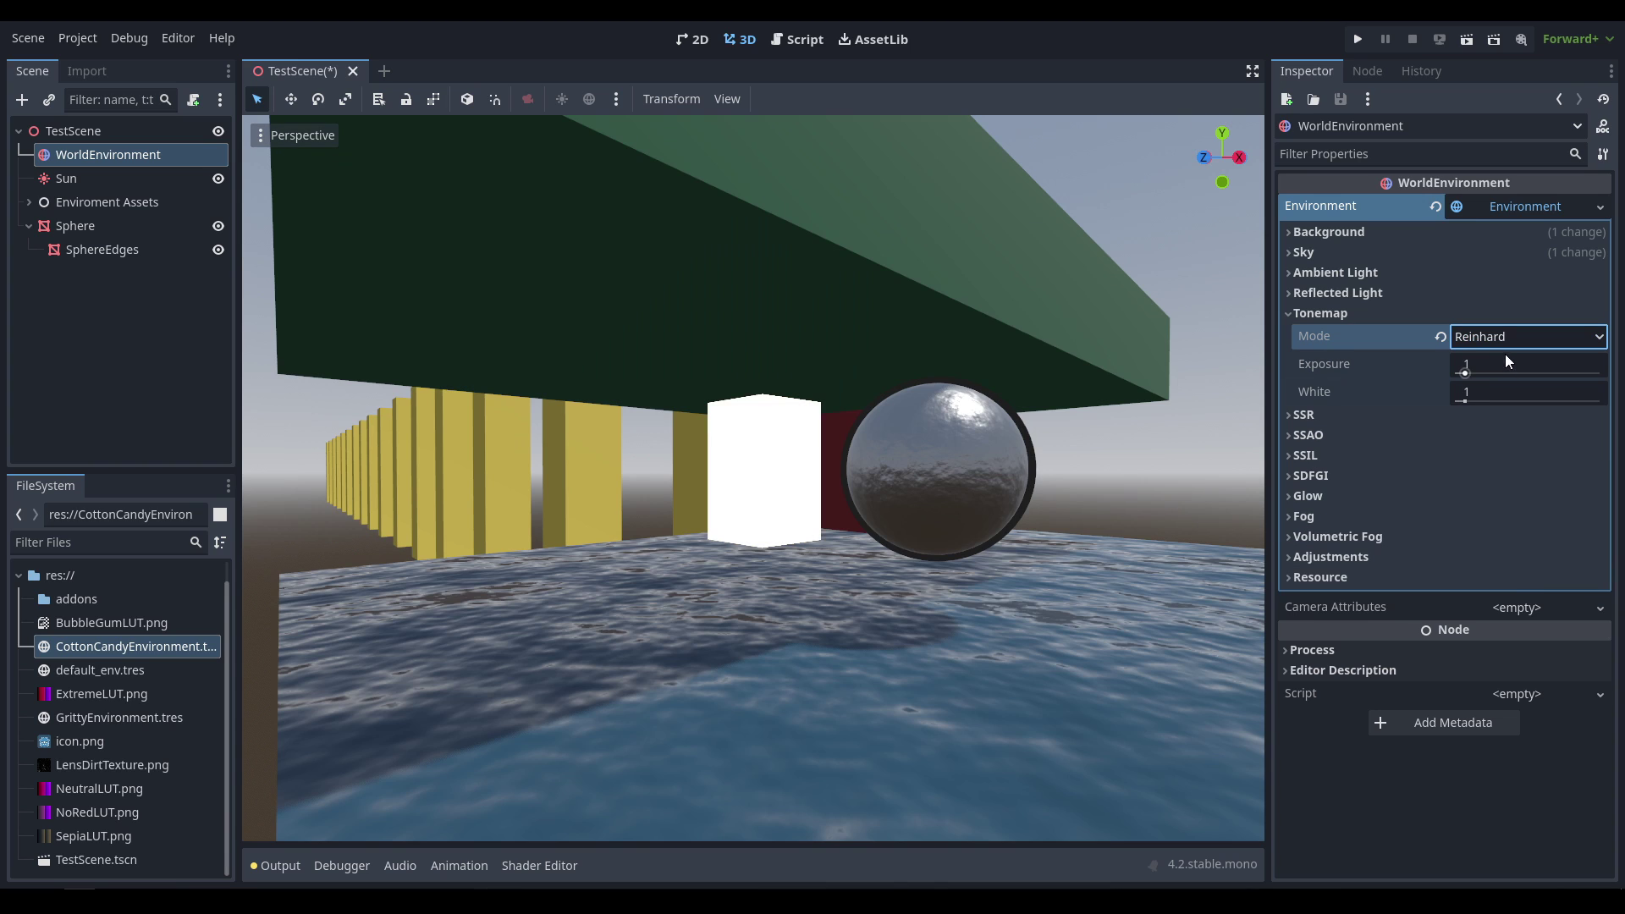
pyautogui.click(1495, 333)
pyautogui.click(1473, 412)
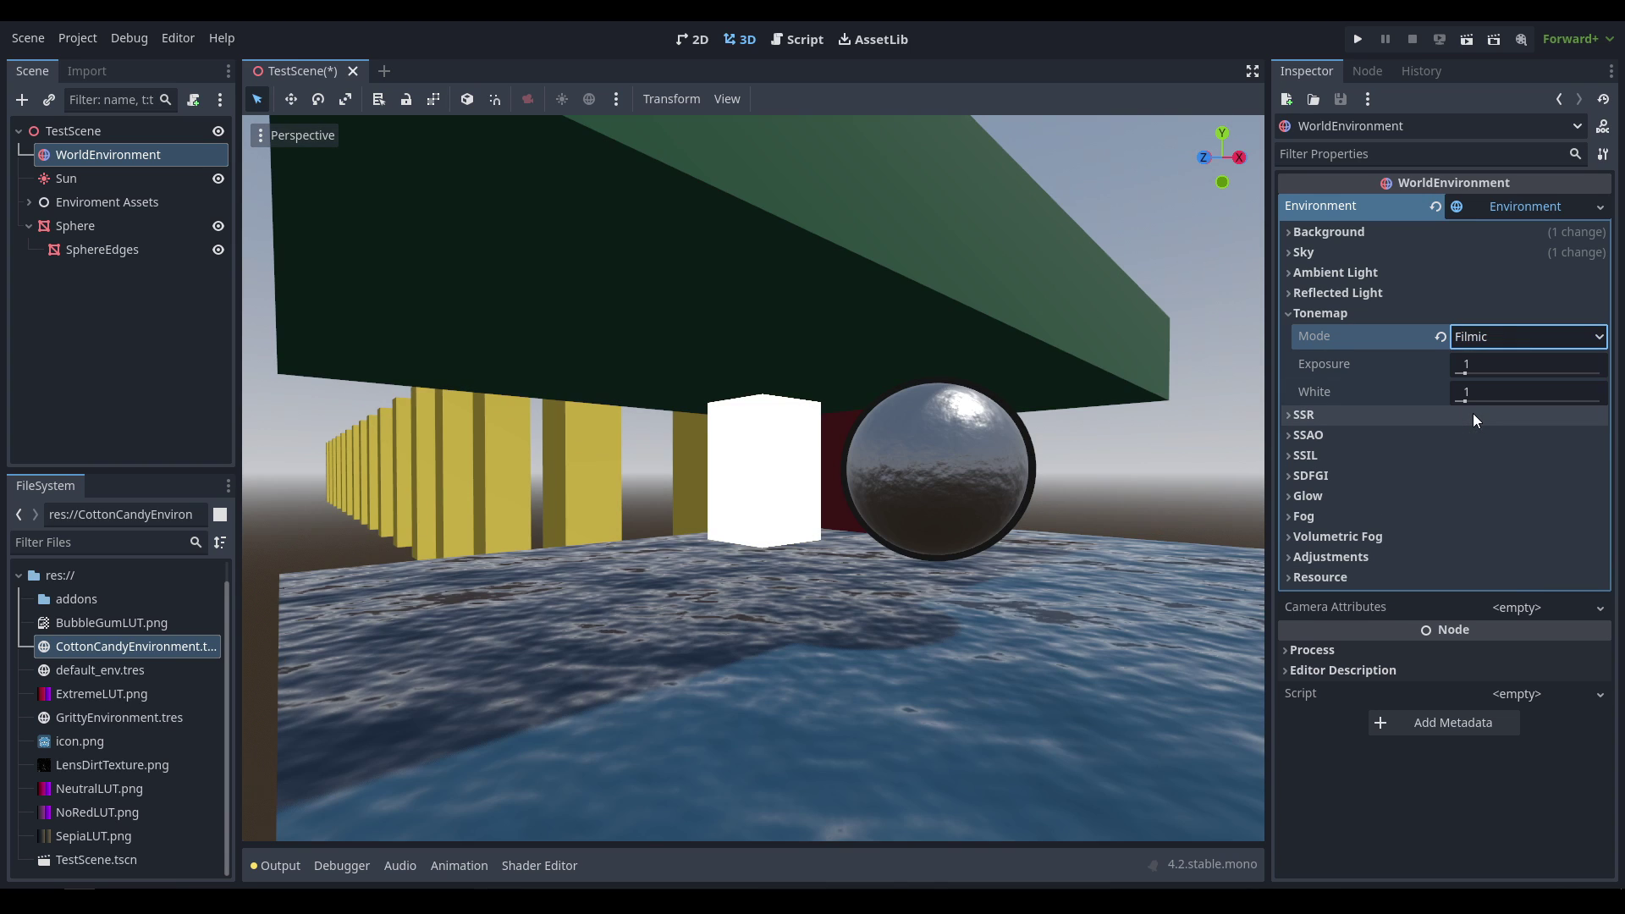
pyautogui.click(1490, 337)
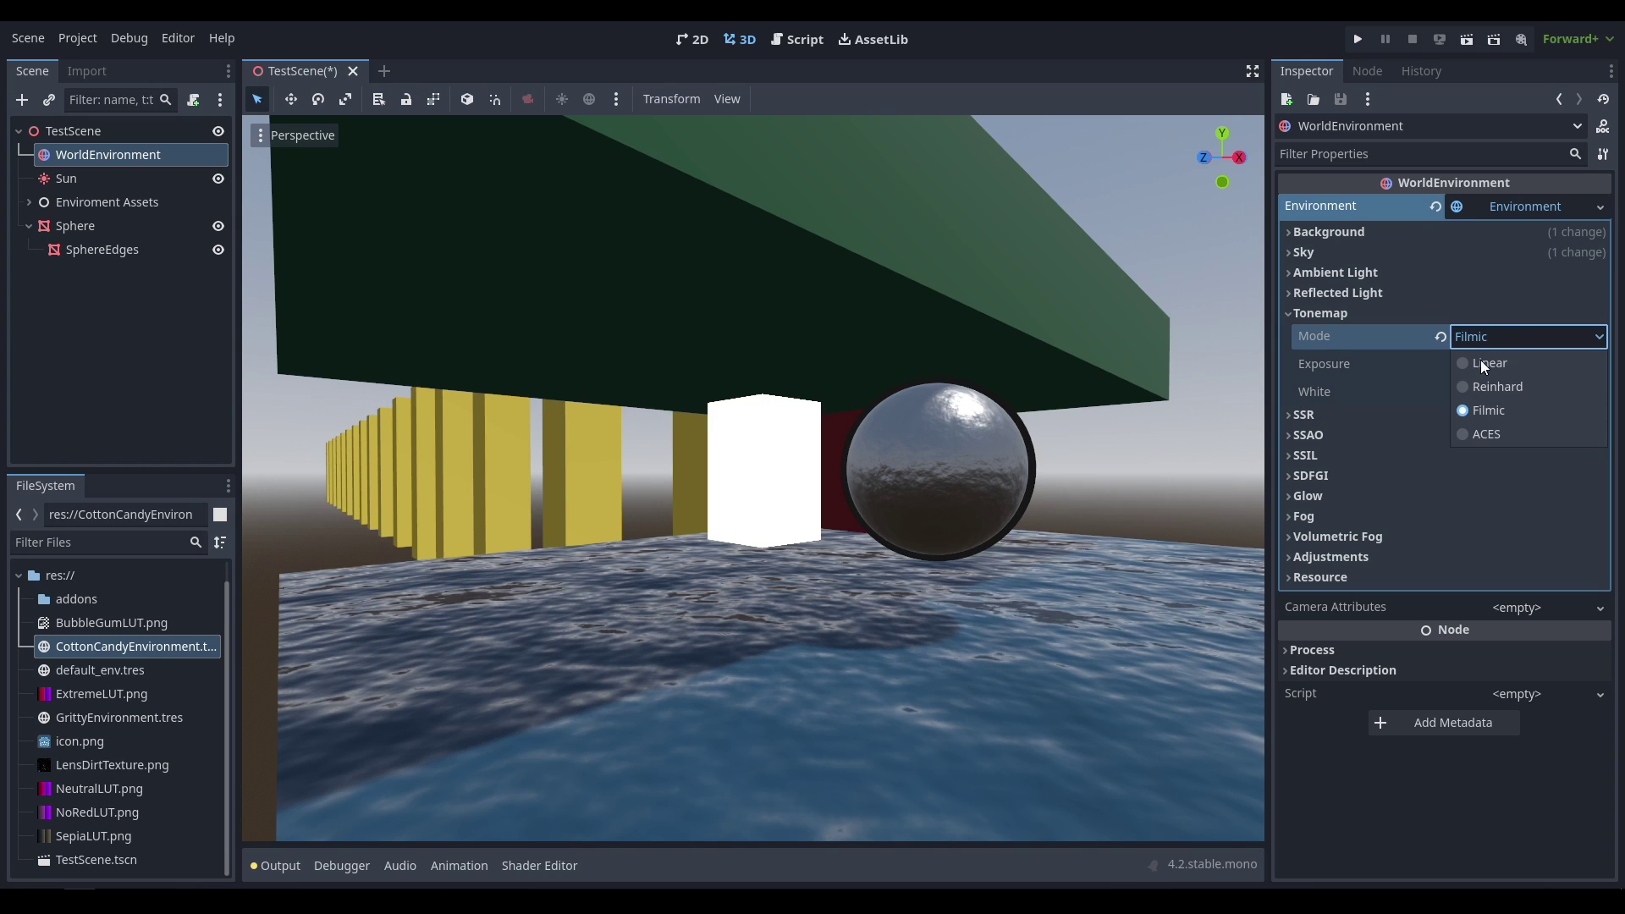
pyautogui.click(1469, 431)
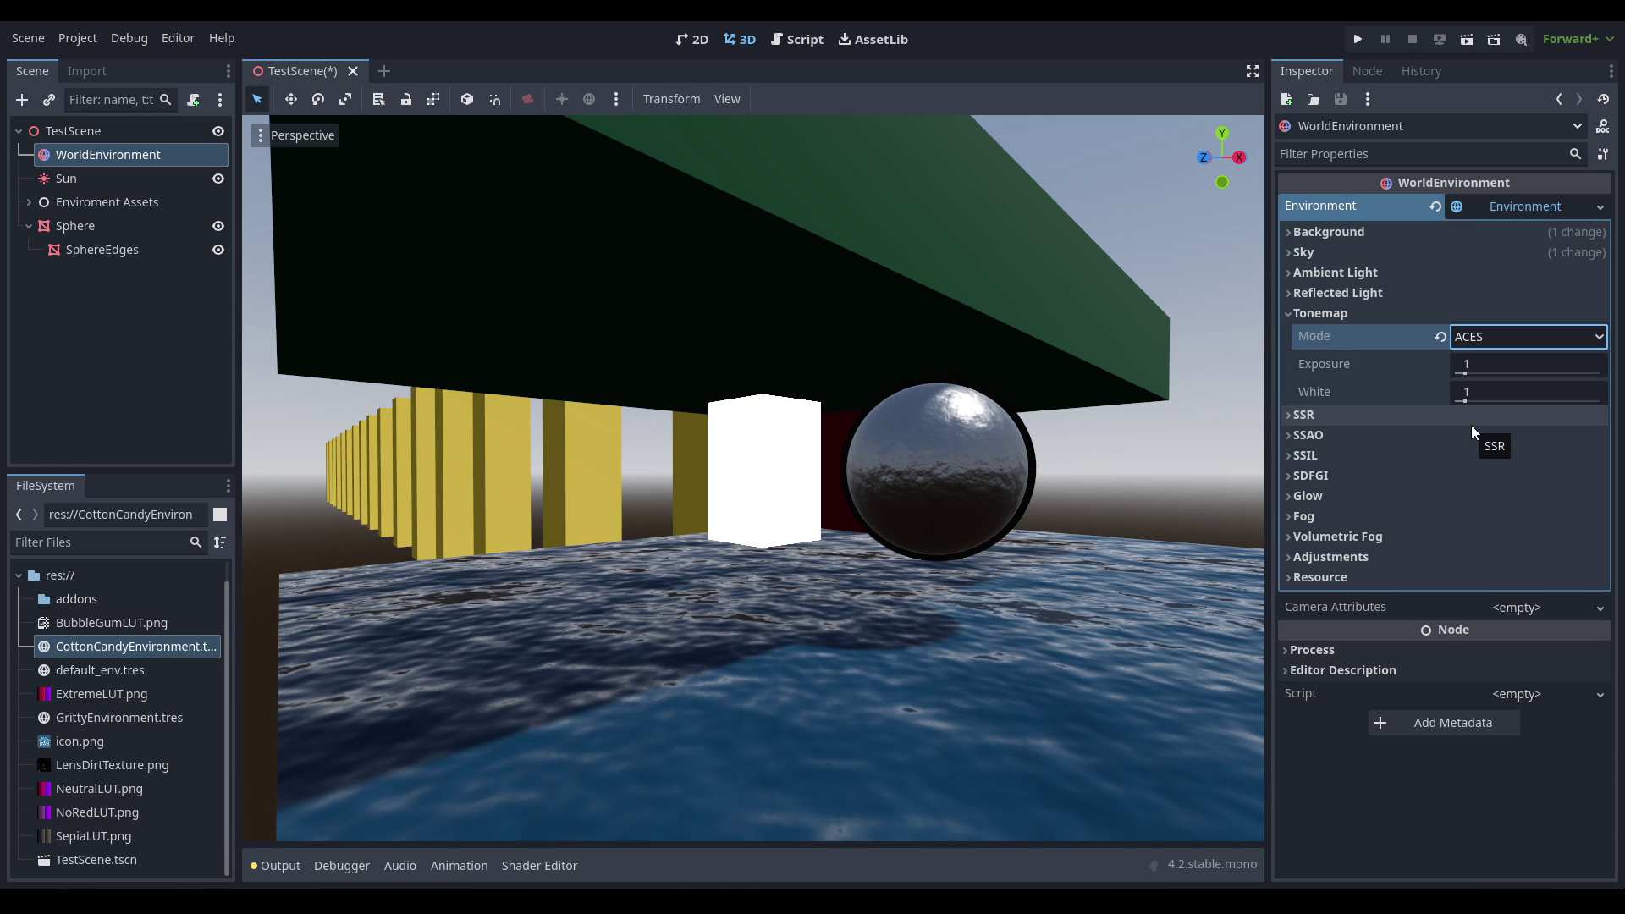
# Step: Set the tonemap mode to Reinhard and view the scene from the sphere and cube side
pyautogui.press('s')
pyautogui.moveTo(700, 497); pyautogui.dragTo(592, 523, button='right')
pyautogui.press('d')
pyautogui.press('w')
pyautogui.click(1512, 338)
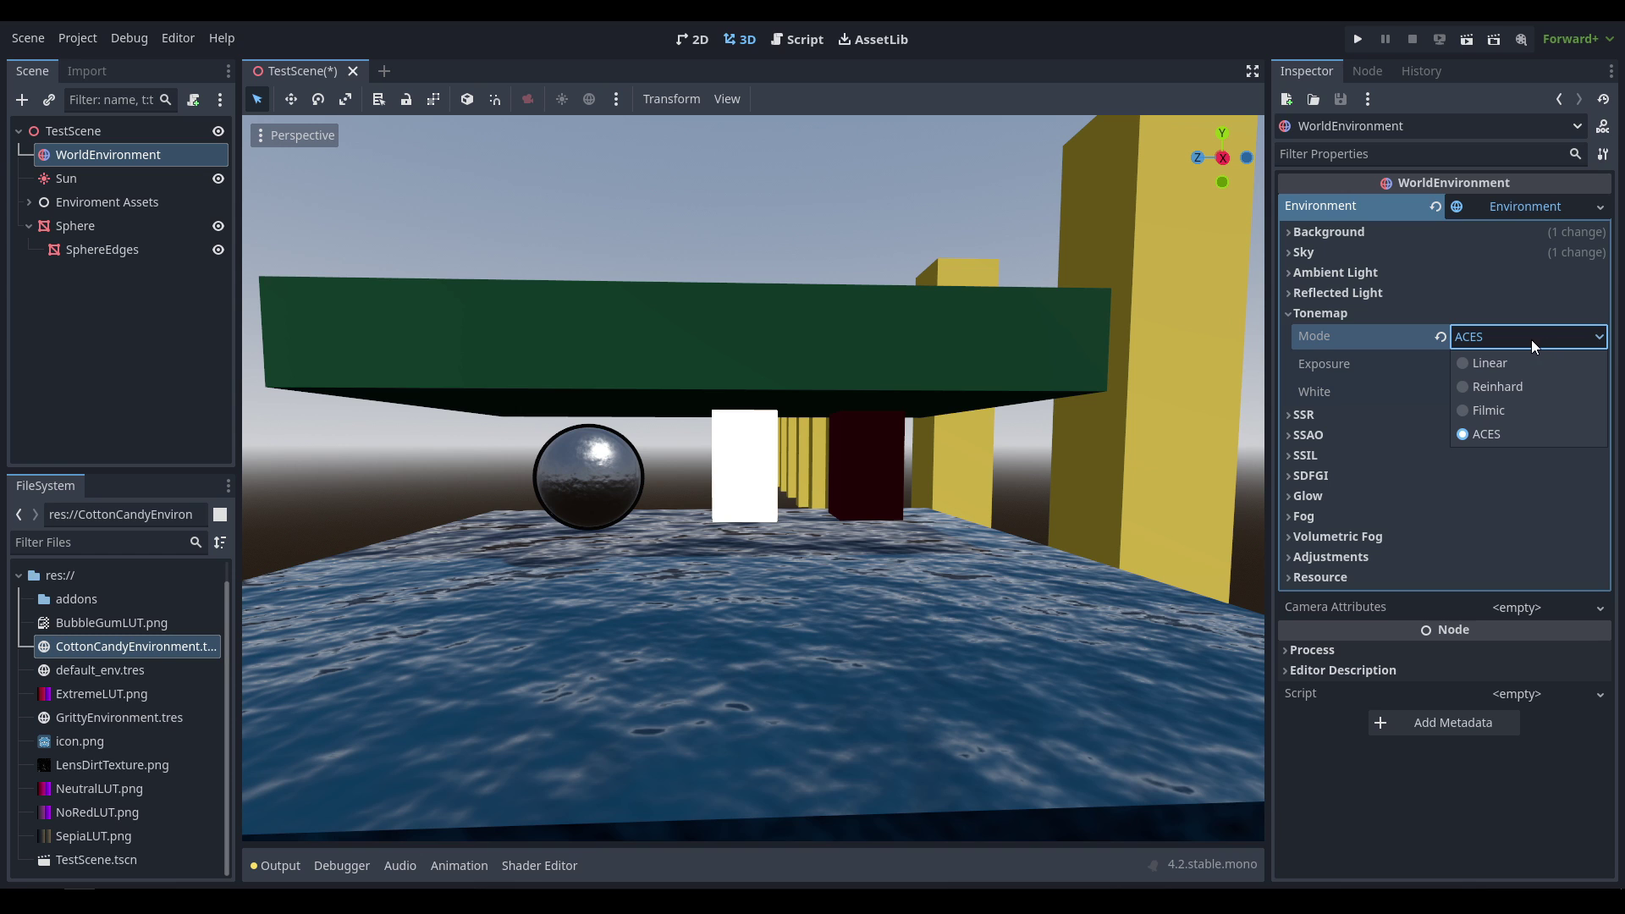
pyautogui.click(1495, 385)
pyautogui.scroll(8, 825, 347)
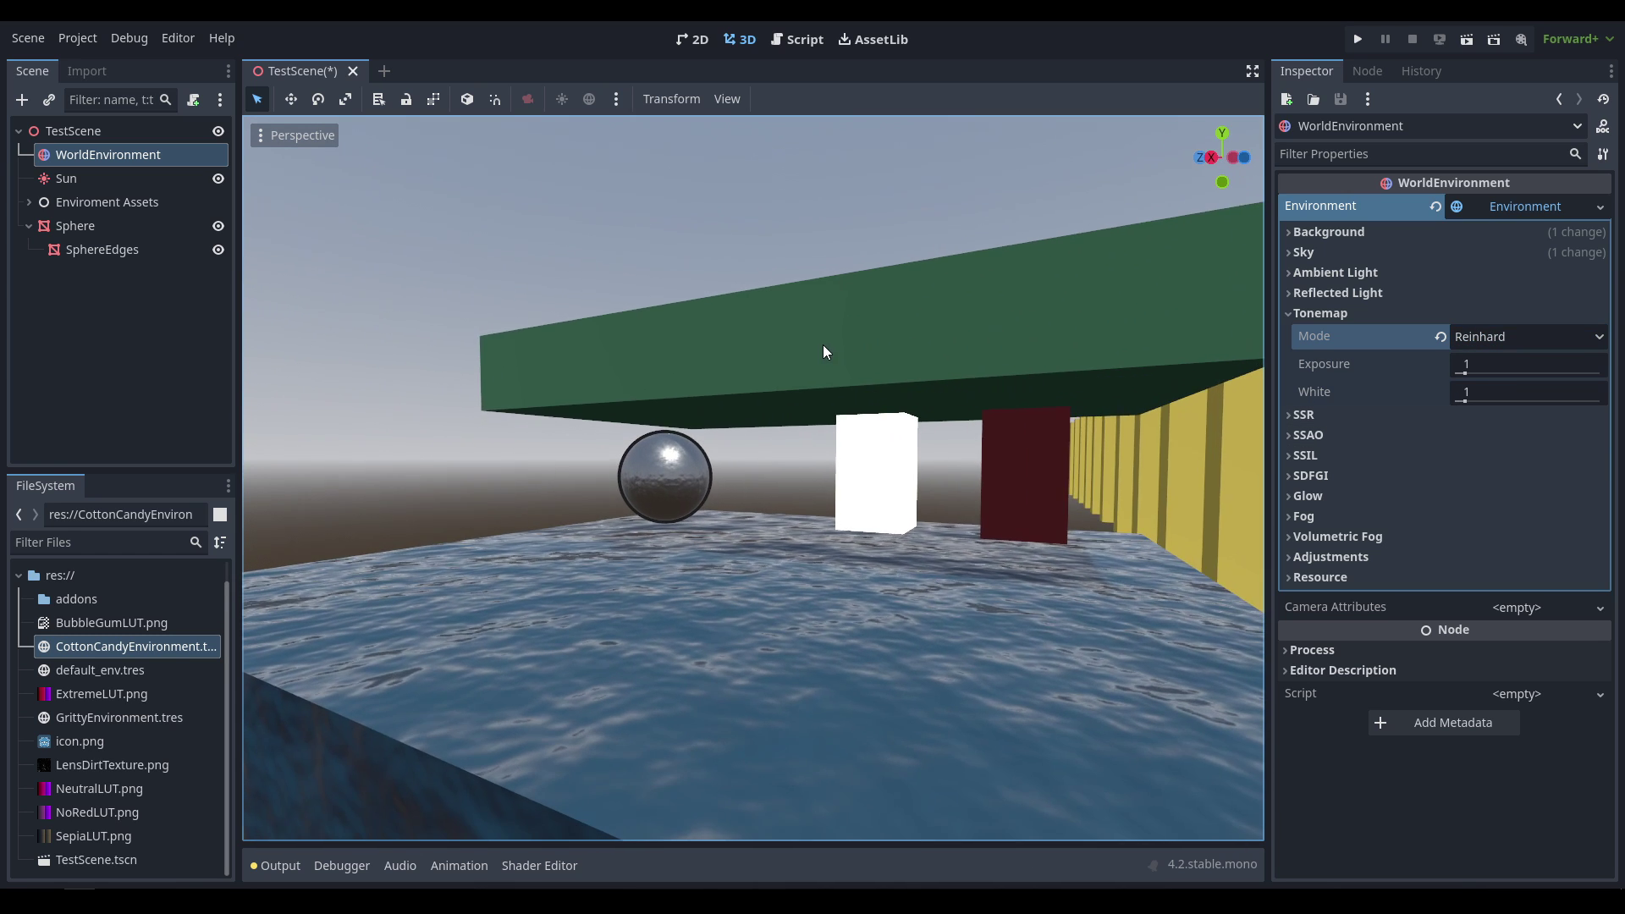
pyautogui.scroll(-6, 811, 399)
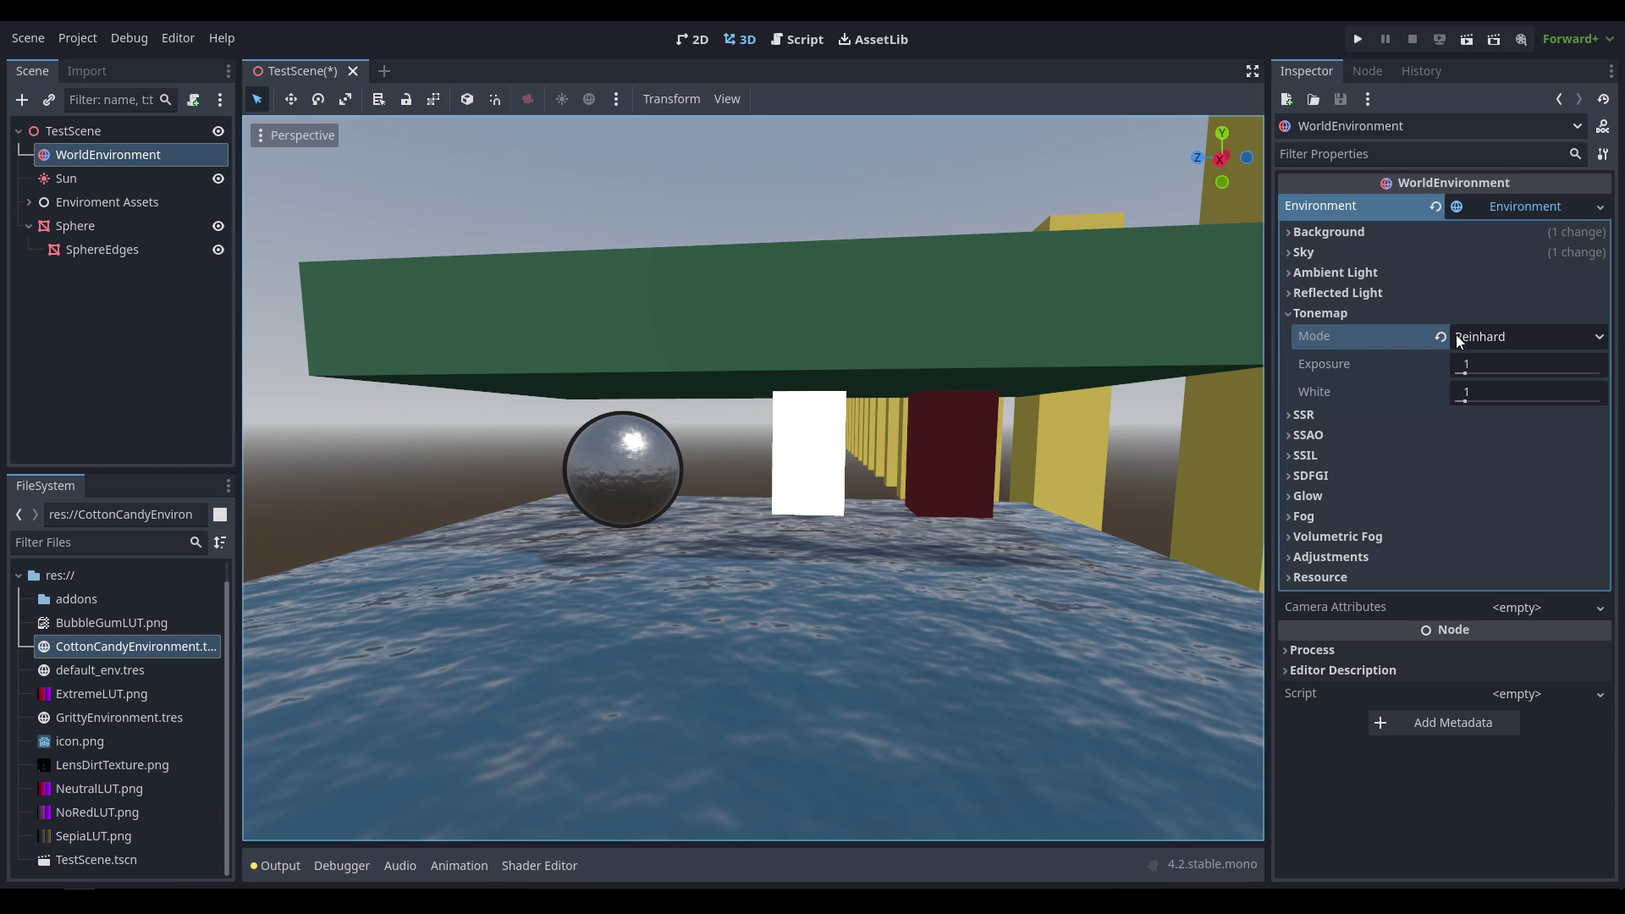
# Step: Collapse the Tonemap settings and try enabling screen-space reflections (SSR)
pyautogui.click(1361, 414)
pyautogui.click(1388, 314)
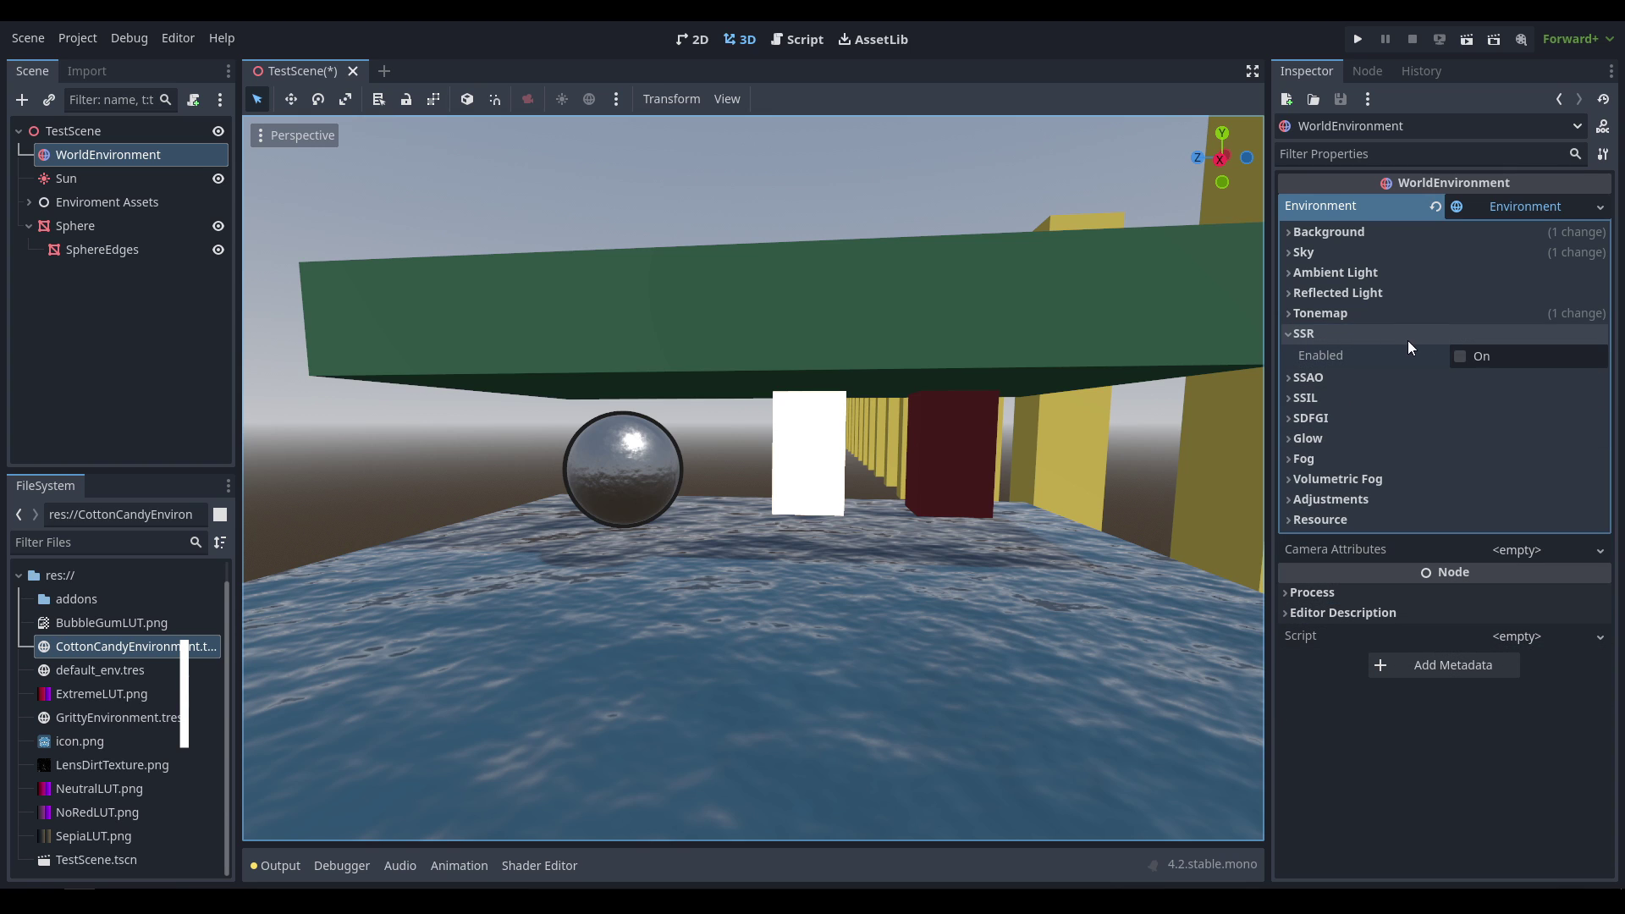
pyautogui.click(1461, 356)
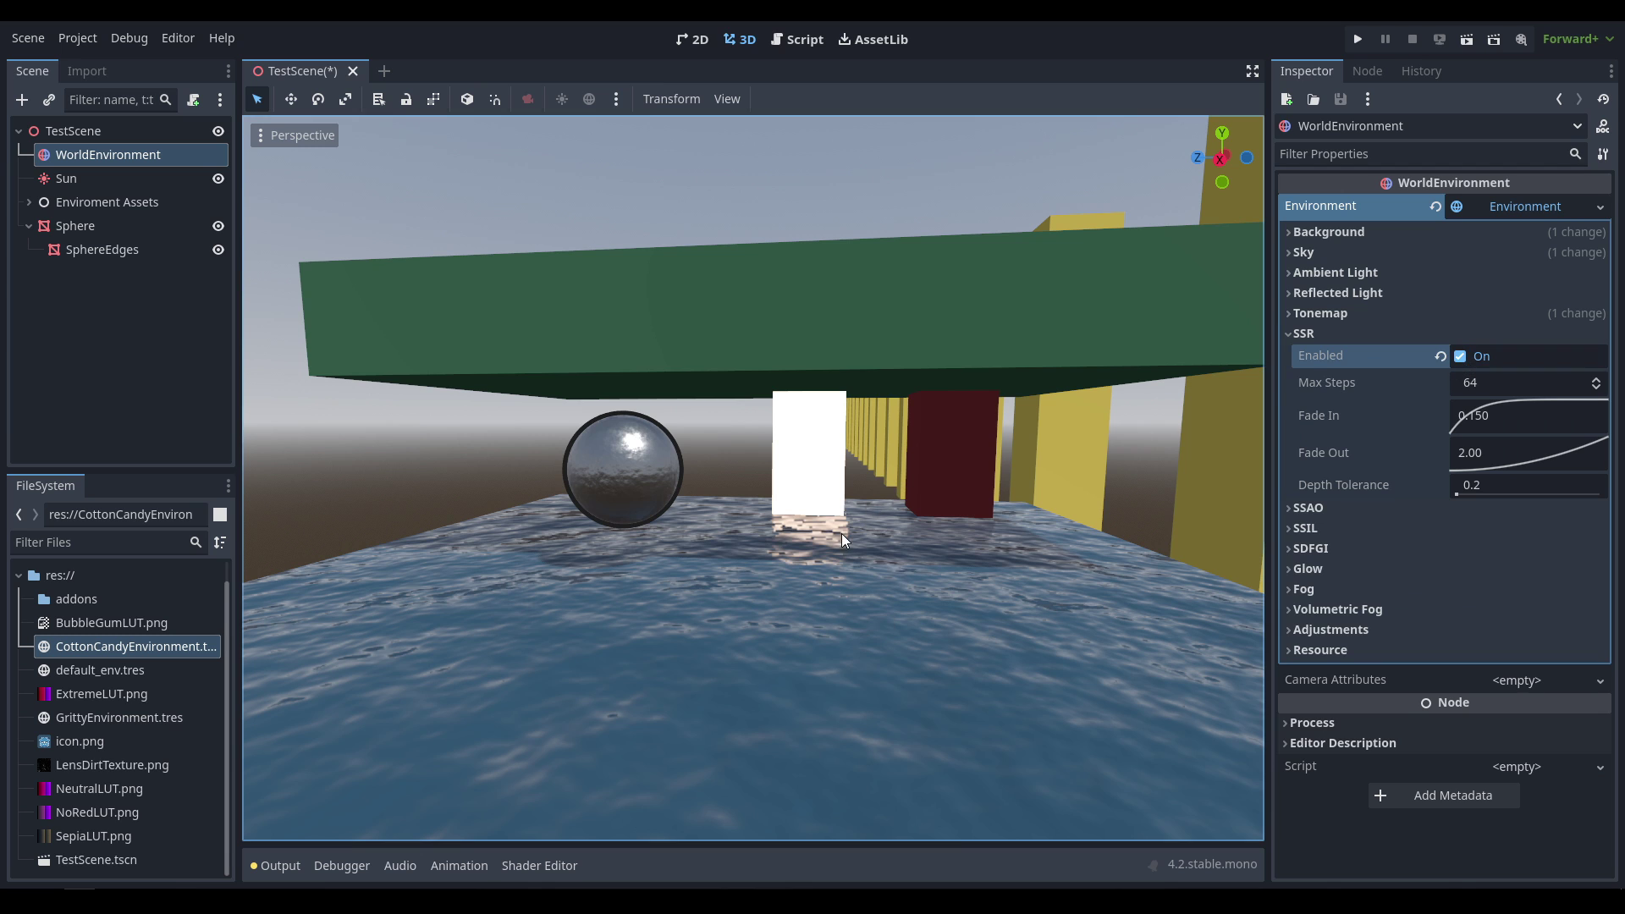
# Step: Examine the reflections on the water surface and the metallic sphere from several angles and distances
pyautogui.scroll(4, 789, 532)
pyautogui.moveTo(797, 550); pyautogui.dragTo(754, 547, button='middle')
pyautogui.scroll(2, 886, 532)
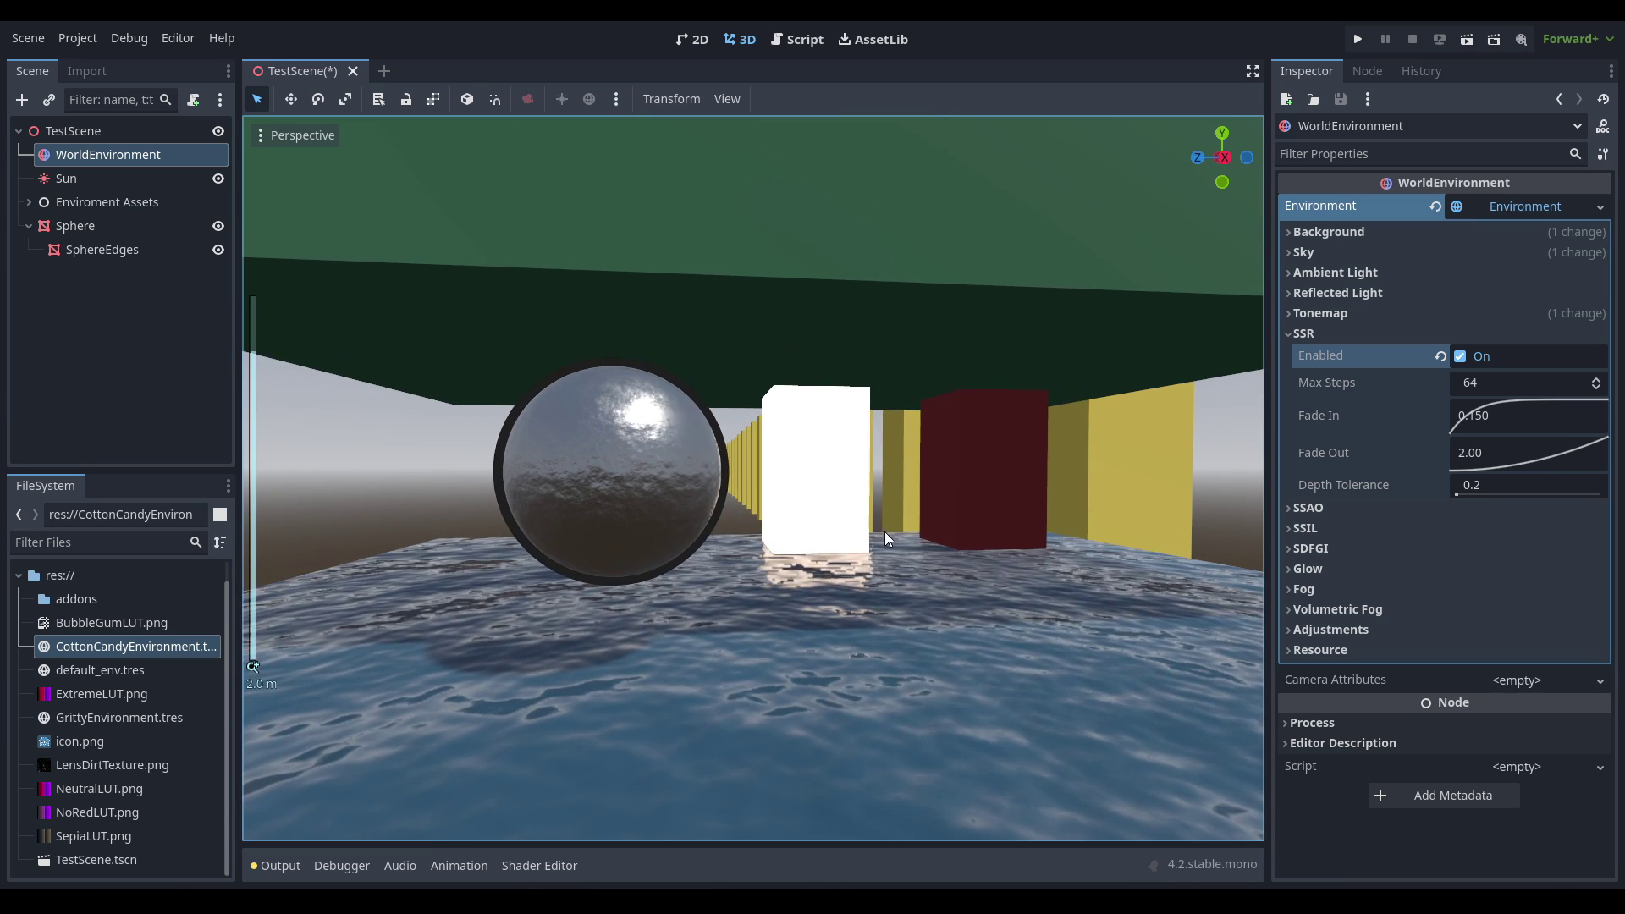
pyautogui.keyDown('shift'); pyautogui.moveTo(885, 531); pyautogui.dragTo(861, 526, button='middle'); pyautogui.keyUp('shift')
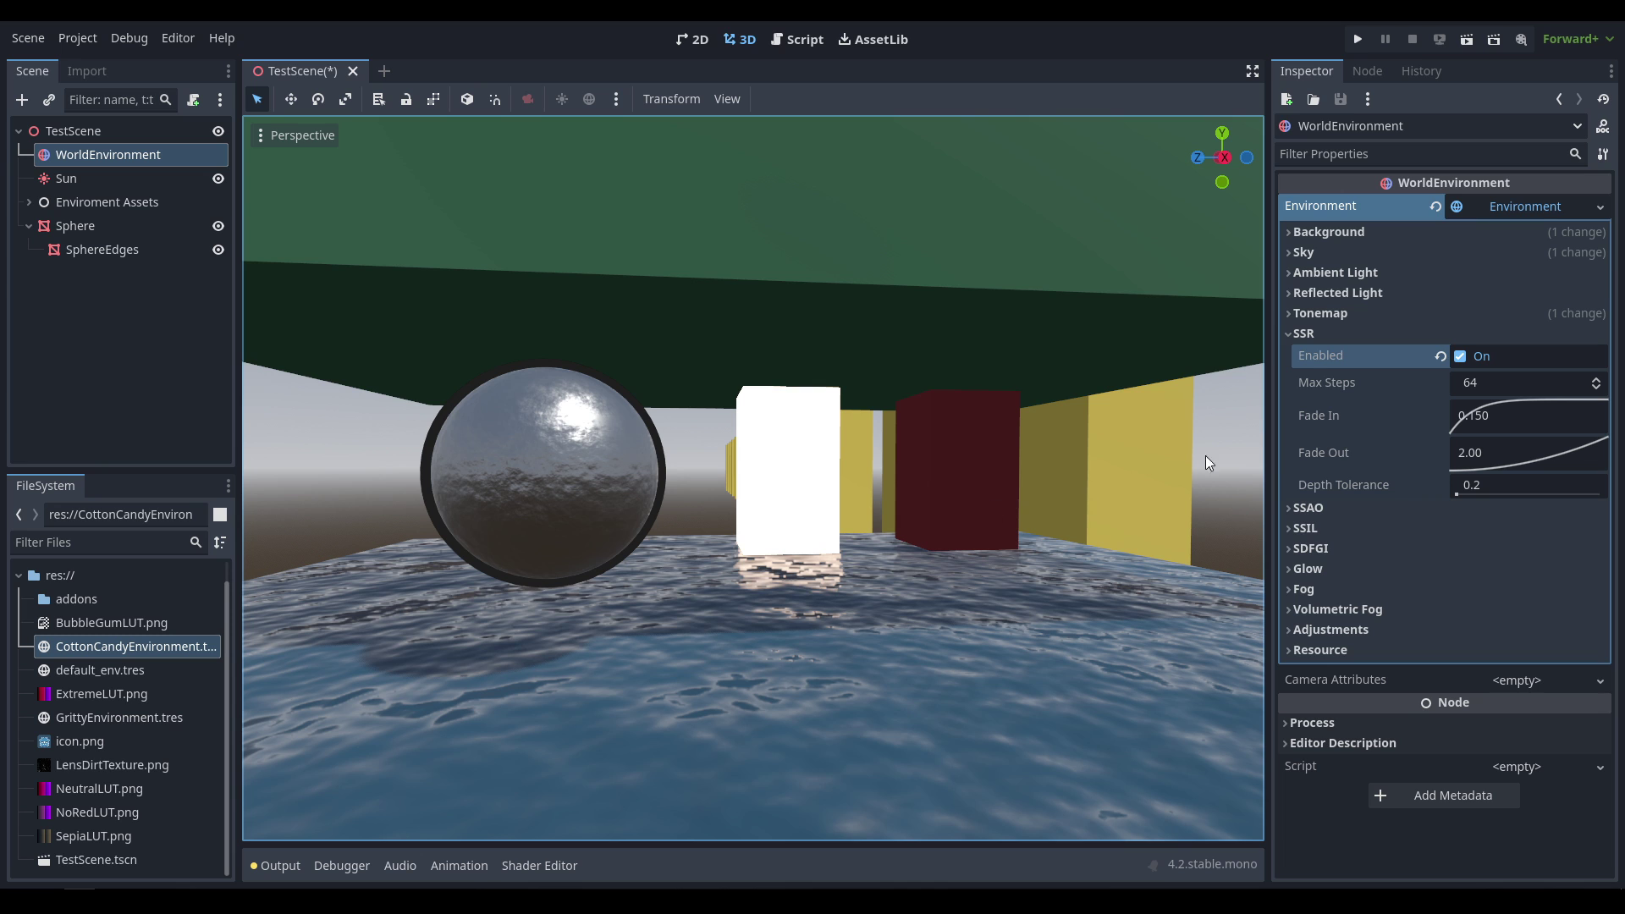
pyautogui.moveTo(690, 537); pyautogui.dragTo(948, 528, button='middle')
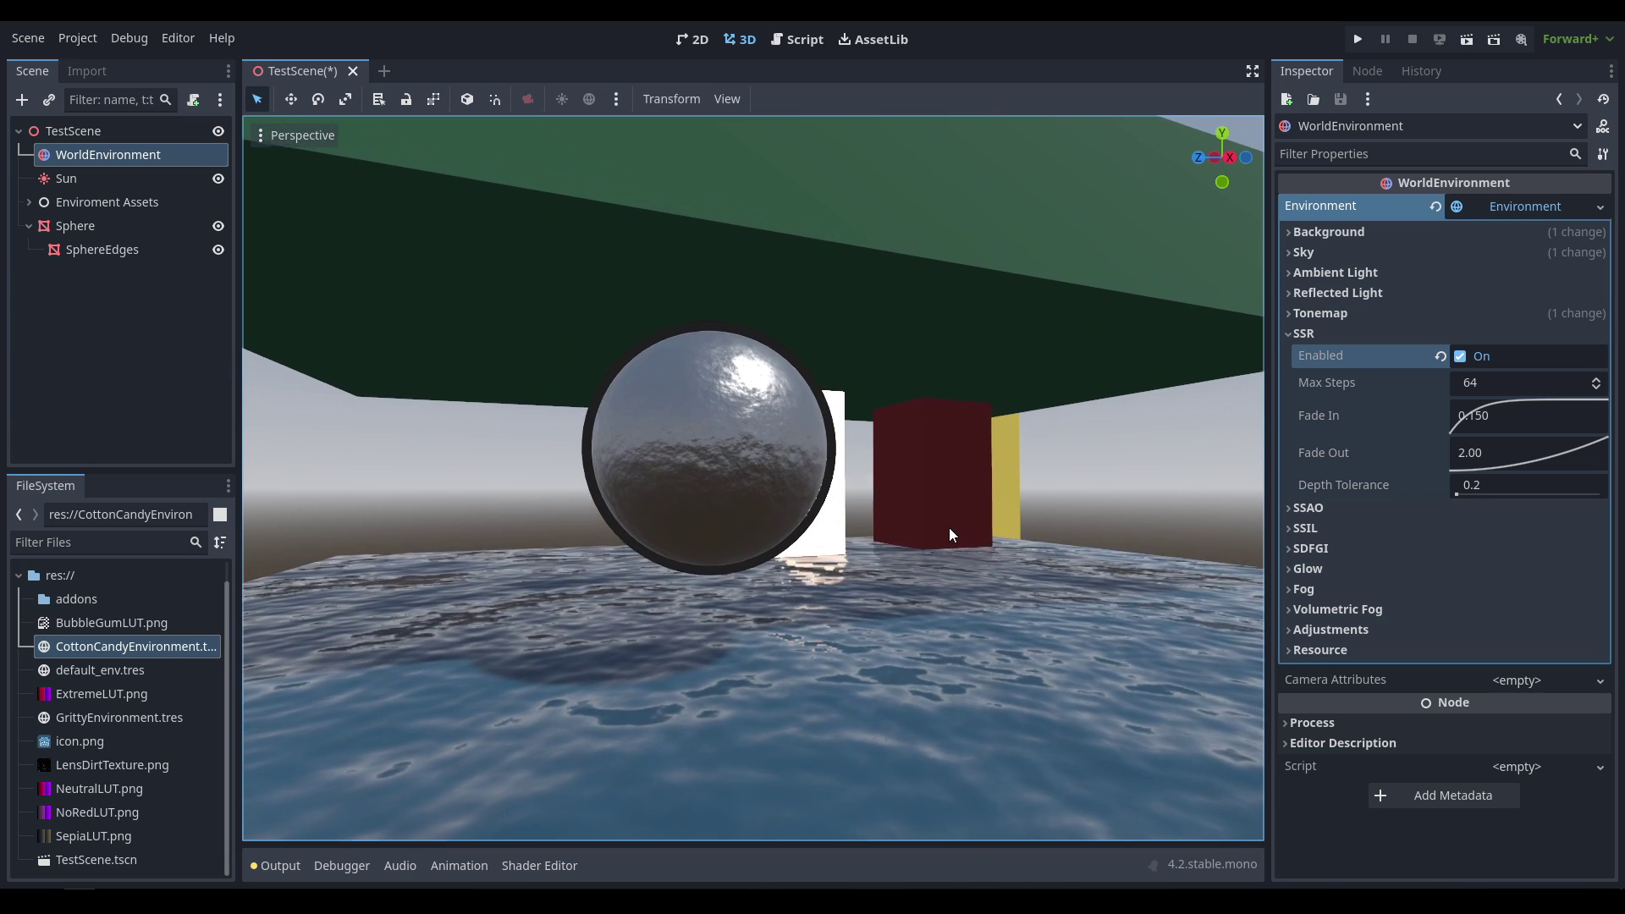
pyautogui.scroll(7, 795, 551)
pyautogui.scroll(-5, 854, 584)
pyautogui.scroll(-2, 849, 584)
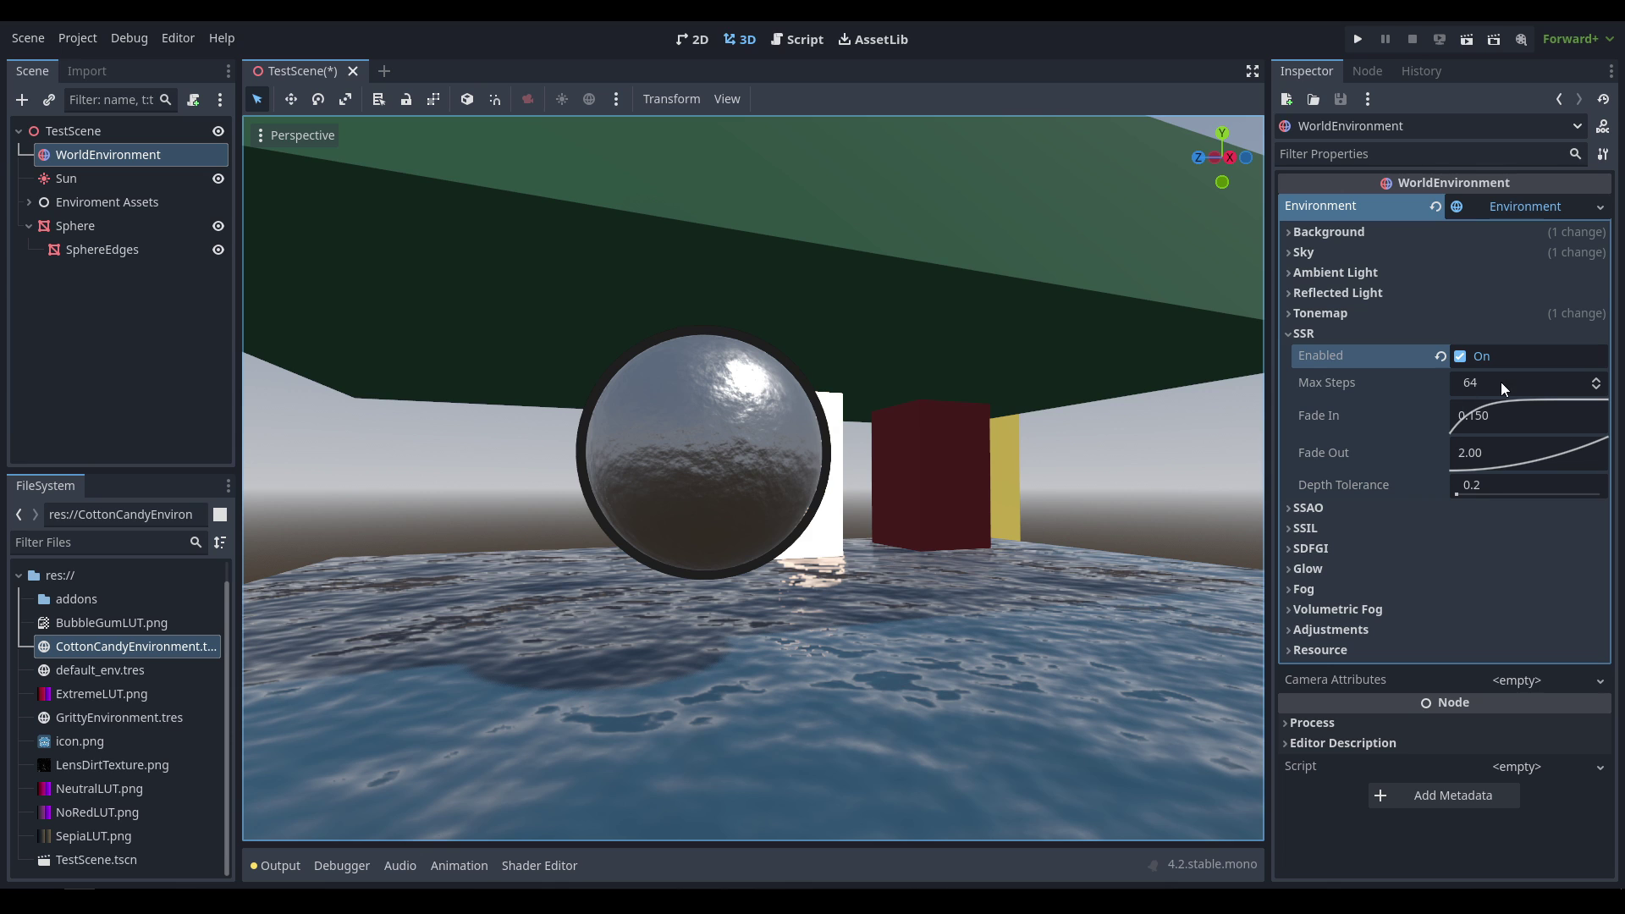
pyautogui.scroll(-6, 1038, 471)
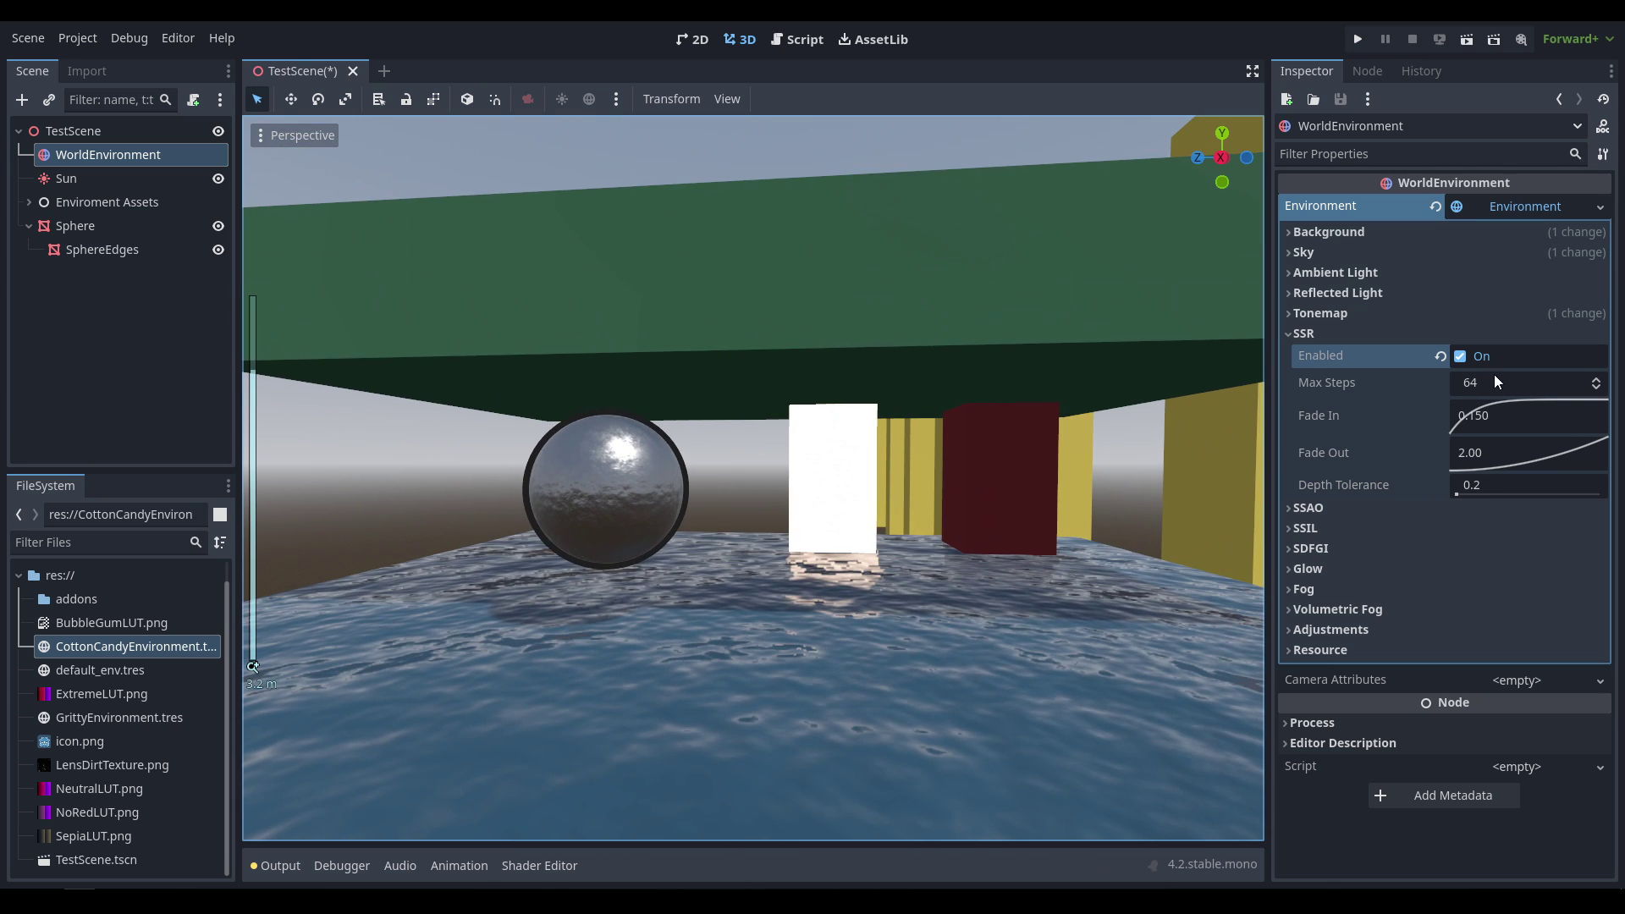
# Step: Try SSR Max Steps of 224, reset it to the default, turn SSR off and collapse its settings
pyautogui.moveTo(1496, 380); pyautogui.dragTo(1363, 475)
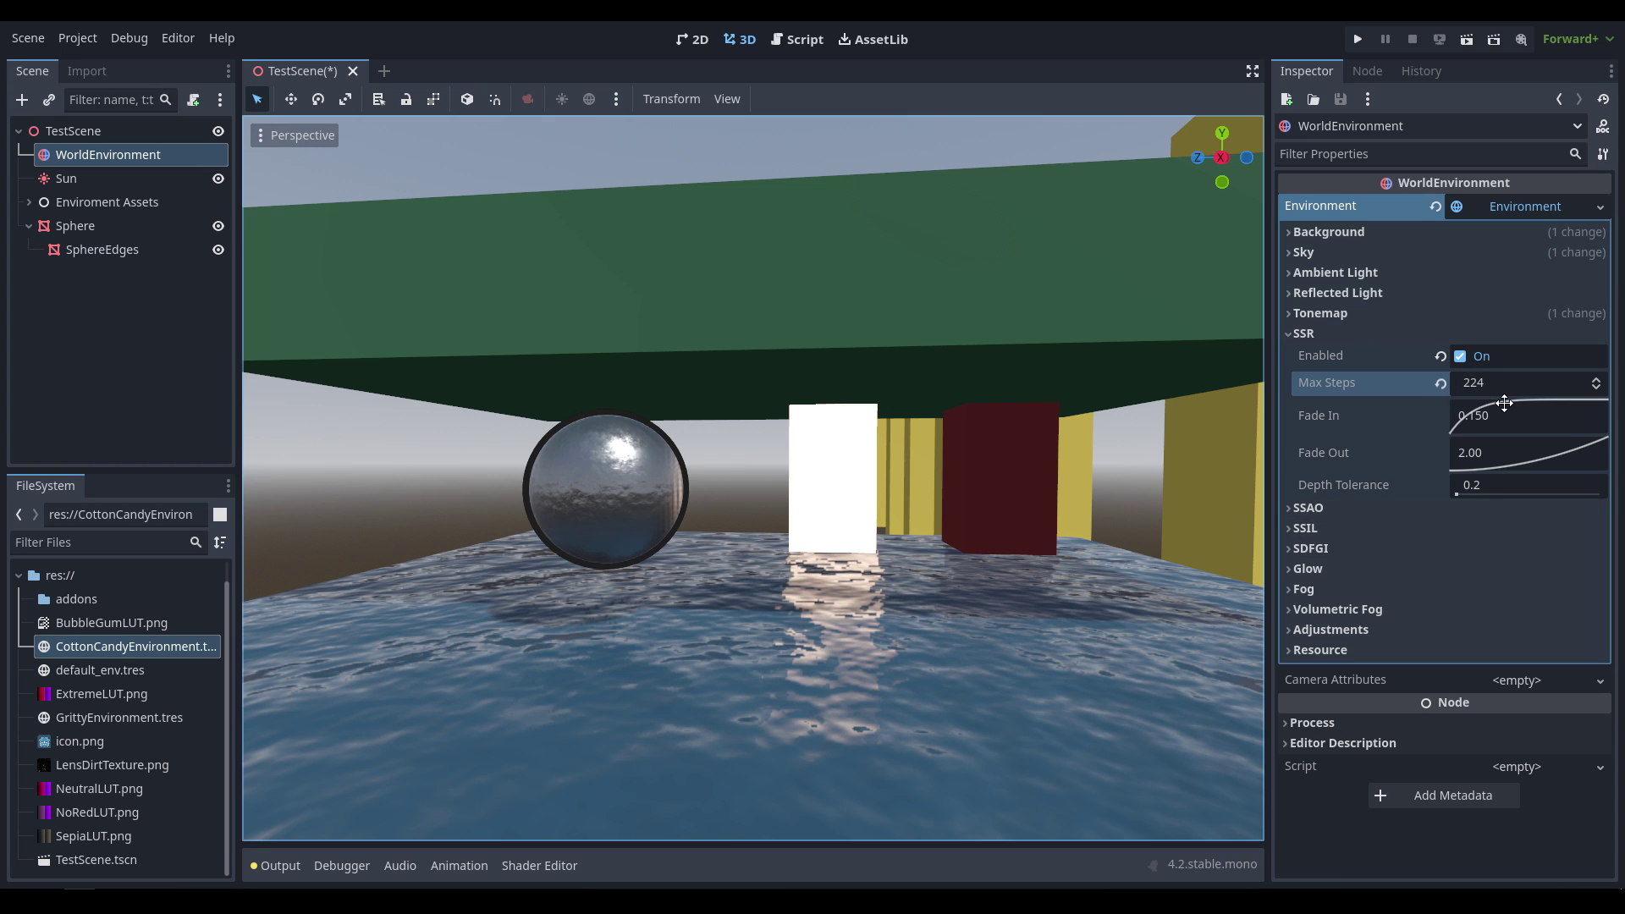
pyautogui.click(1440, 382)
pyautogui.click(1308, 334)
# Step: Try enabling SSAO and view where the white and red blocks meet the green slab
pyautogui.click(1359, 353)
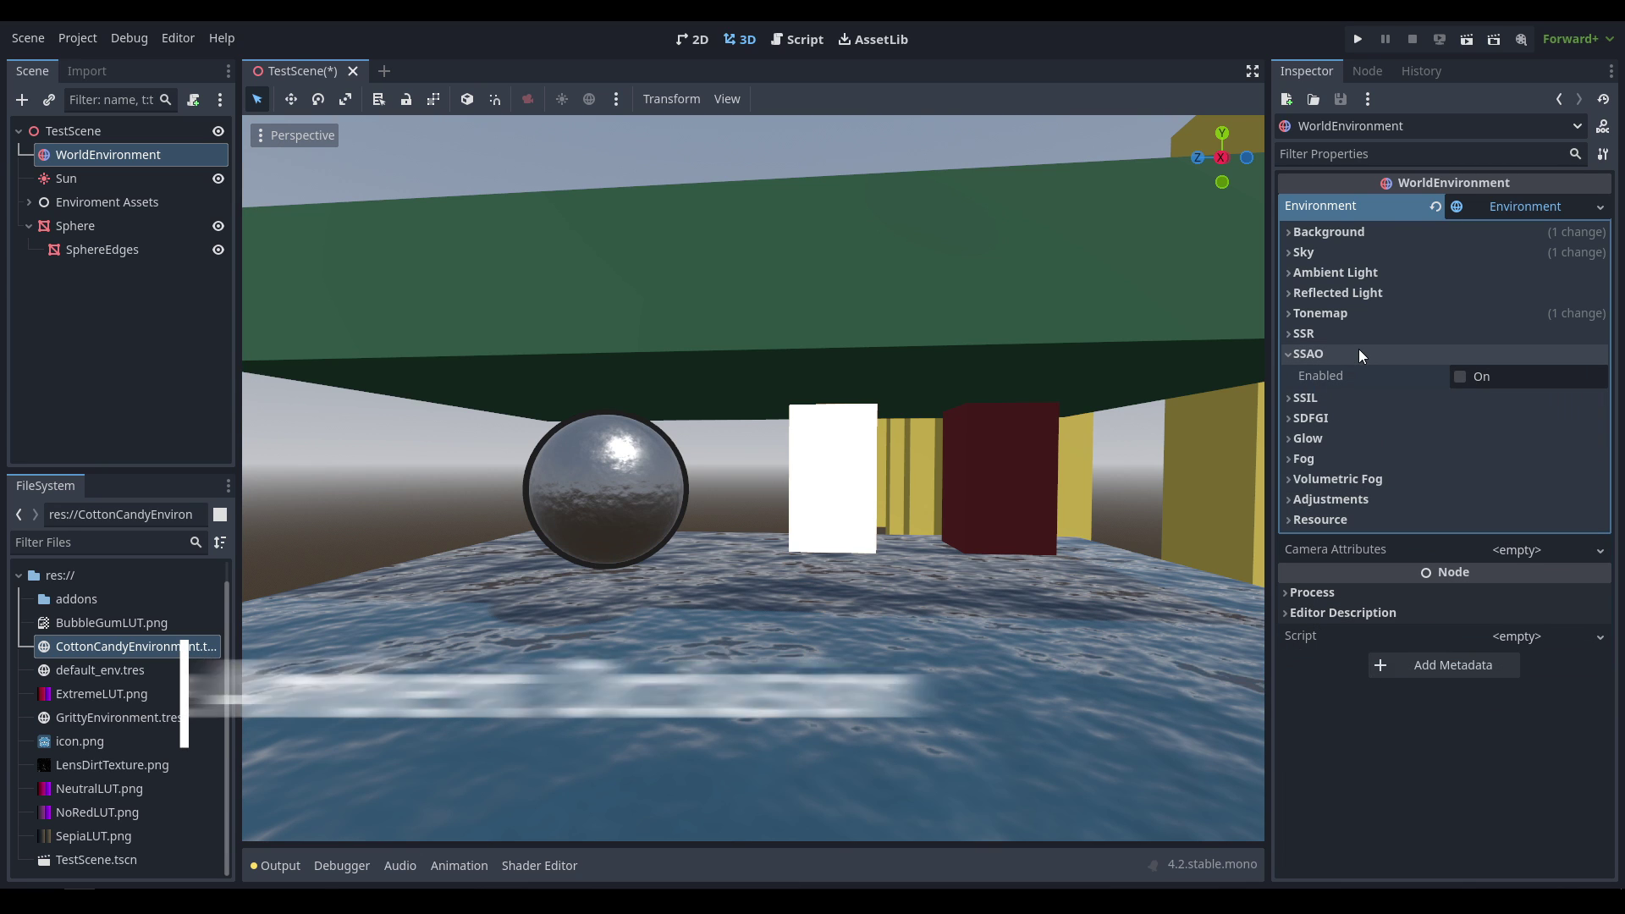
pyautogui.click(1457, 375)
pyautogui.keyDown('shift'); pyautogui.moveTo(870, 476); pyautogui.dragTo(624, 459, button='middle'); pyautogui.keyUp('shift')
pyautogui.scroll(3, 889, 501)
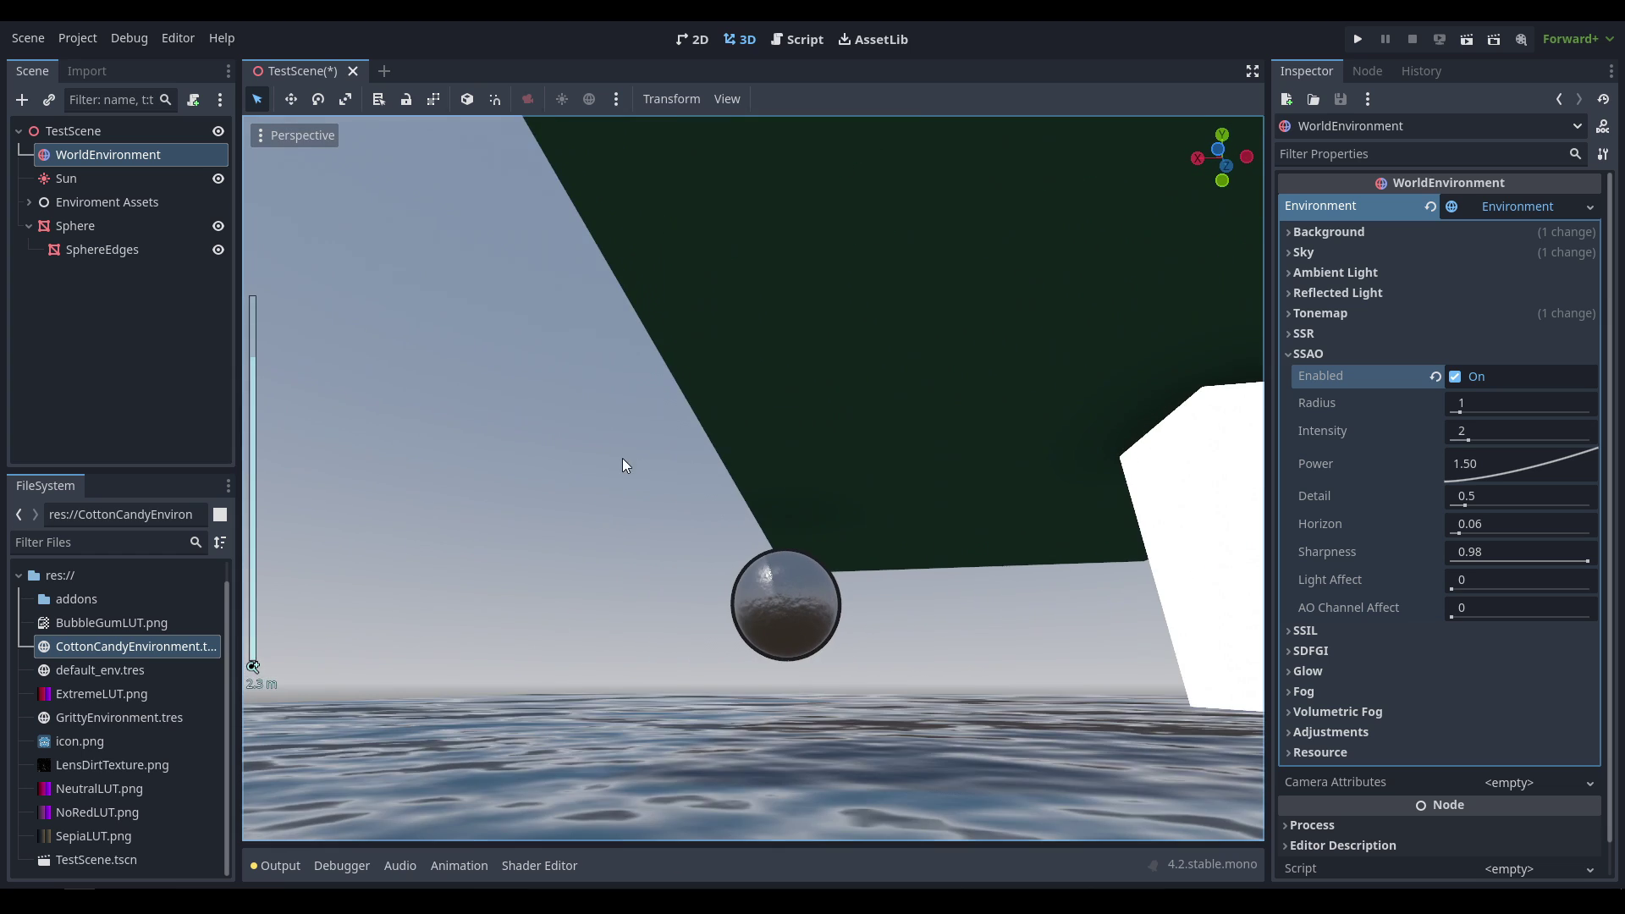
pyautogui.keyDown('shift'); pyautogui.moveTo(745, 508); pyautogui.dragTo(597, 515, button='middle'); pyautogui.keyUp('shift')
pyautogui.scroll(-9, 866, 489)
pyautogui.scroll(3, 866, 489)
pyautogui.keyDown('shift'); pyautogui.moveTo(867, 489); pyautogui.dragTo(828, 573, button='middle'); pyautogui.keyUp('shift')
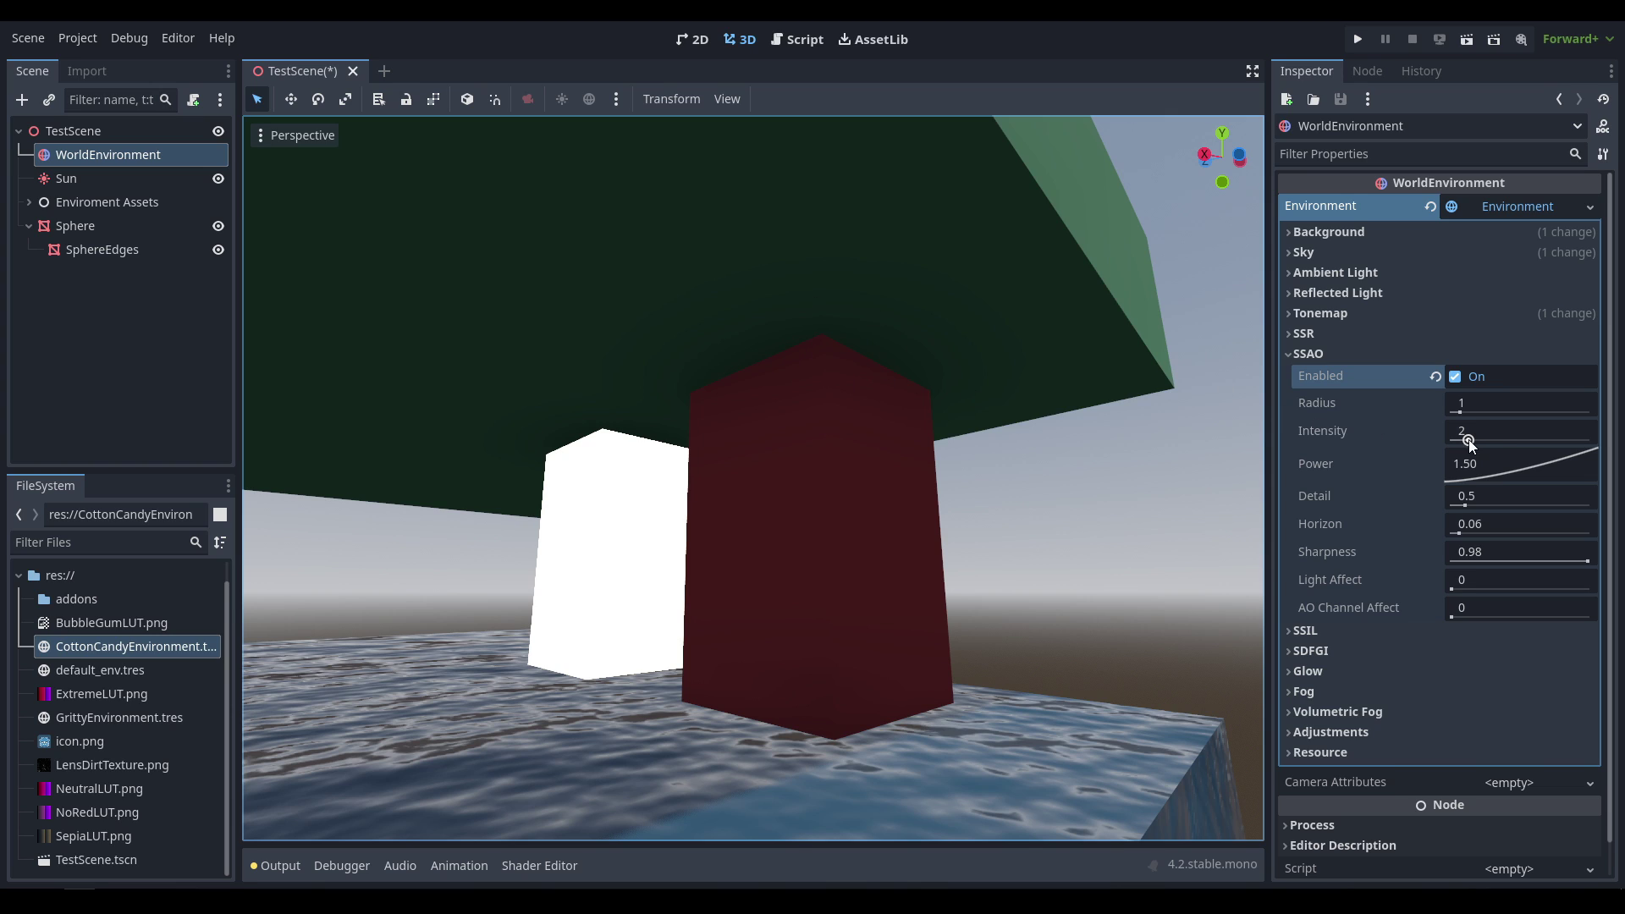
# Step: Try an SSAO intensity of 11.02 on the blocks under the slab and reset it to 2
pyautogui.moveTo(1476, 439); pyautogui.dragTo(1547, 439)
pyautogui.moveTo(1101, 436); pyautogui.dragTo(980, 407, button='middle')
pyautogui.scroll(2, 980, 442)
pyautogui.scroll(2, 980, 442)
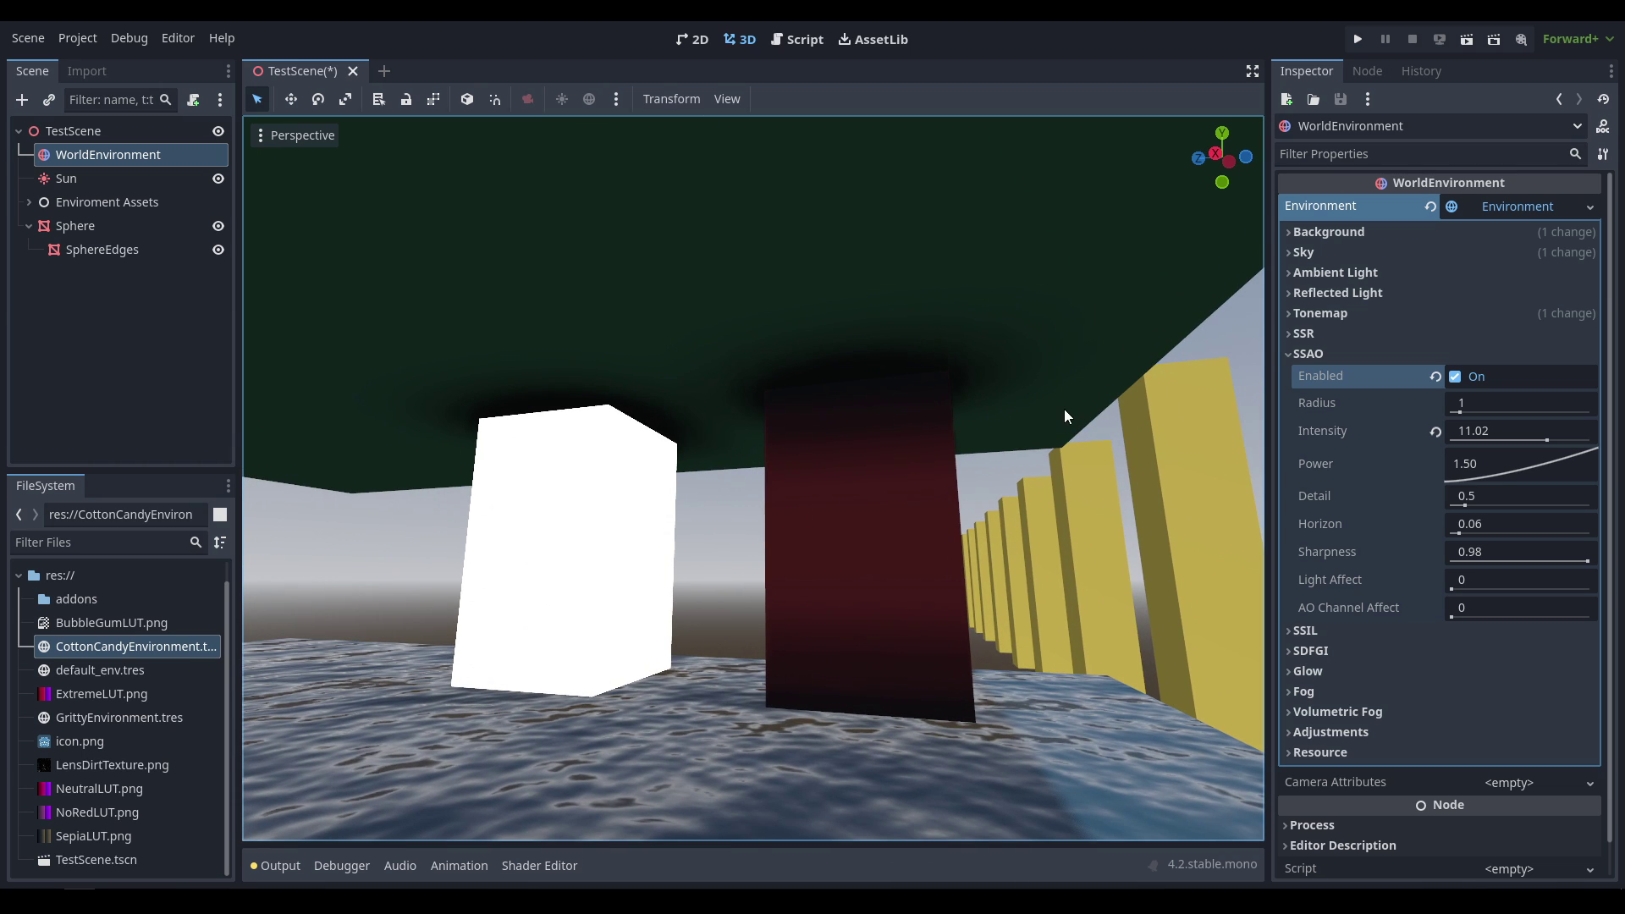
pyautogui.click(1435, 431)
# Step: View the SSAO shading around the red block, turn SSAO off and collapse its settings
pyautogui.scroll(-6, 1092, 381)
pyautogui.moveTo(1092, 381); pyautogui.dragTo(951, 376, button='middle')
pyautogui.scroll(3, 1108, 395)
pyautogui.moveTo(1047, 399); pyautogui.dragTo(838, 395, button='middle')
pyautogui.scroll(2, 855, 372)
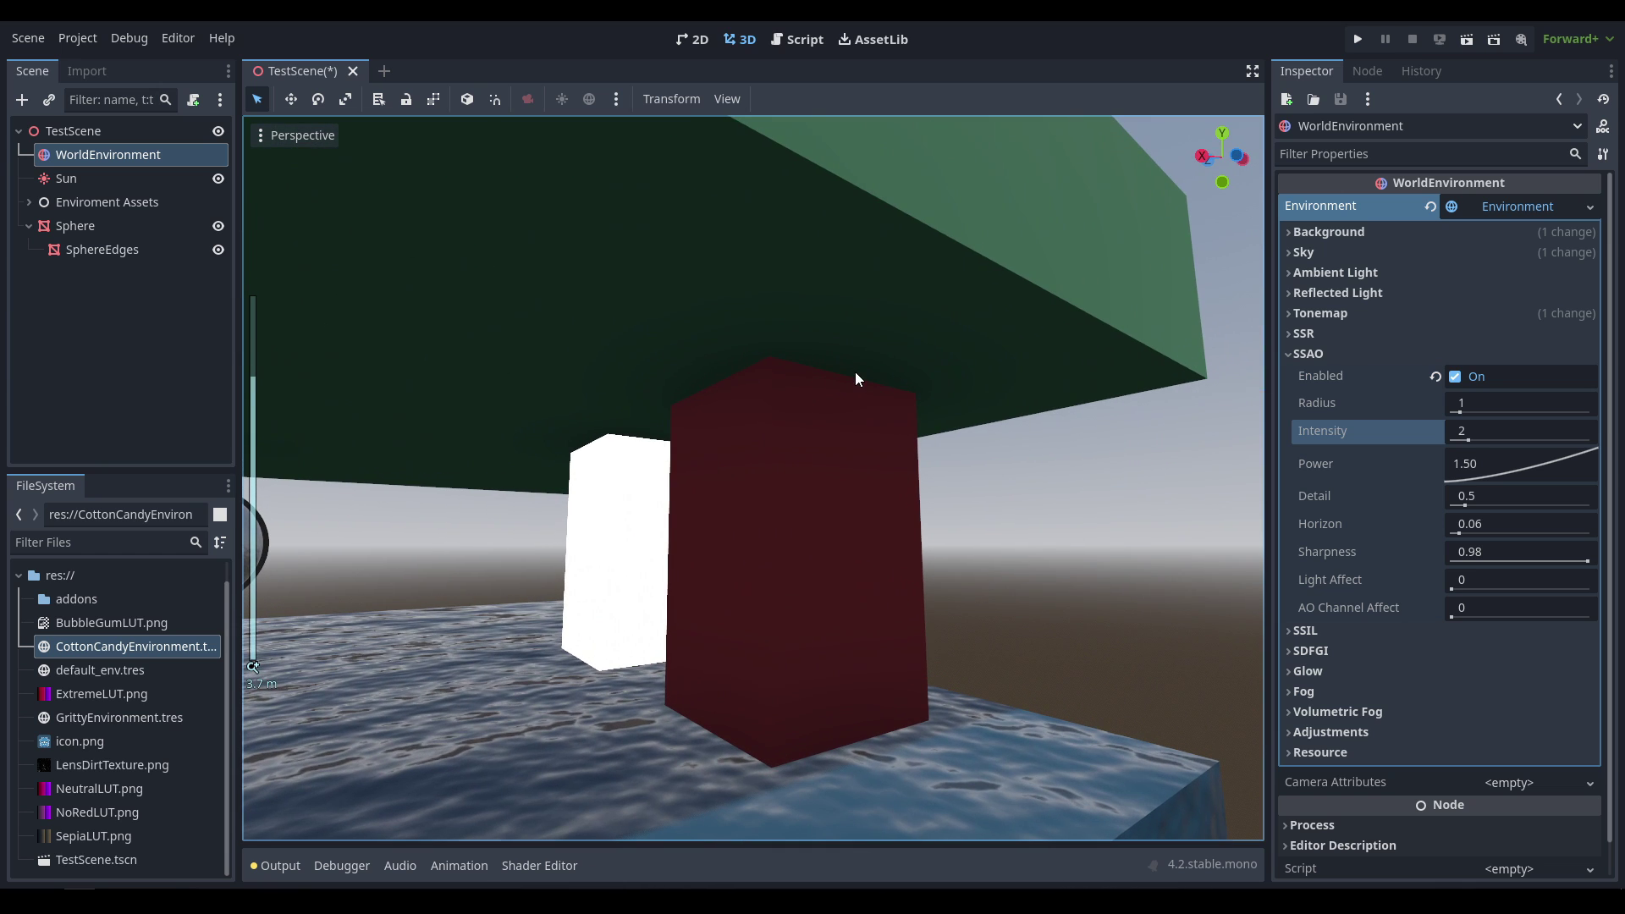
pyautogui.moveTo(694, 400); pyautogui.dragTo(768, 420, button='middle')
pyautogui.scroll(-3, 748, 408)
pyautogui.scroll(1, 768, 427)
pyautogui.scroll(3, 768, 428)
pyautogui.click(1371, 354)
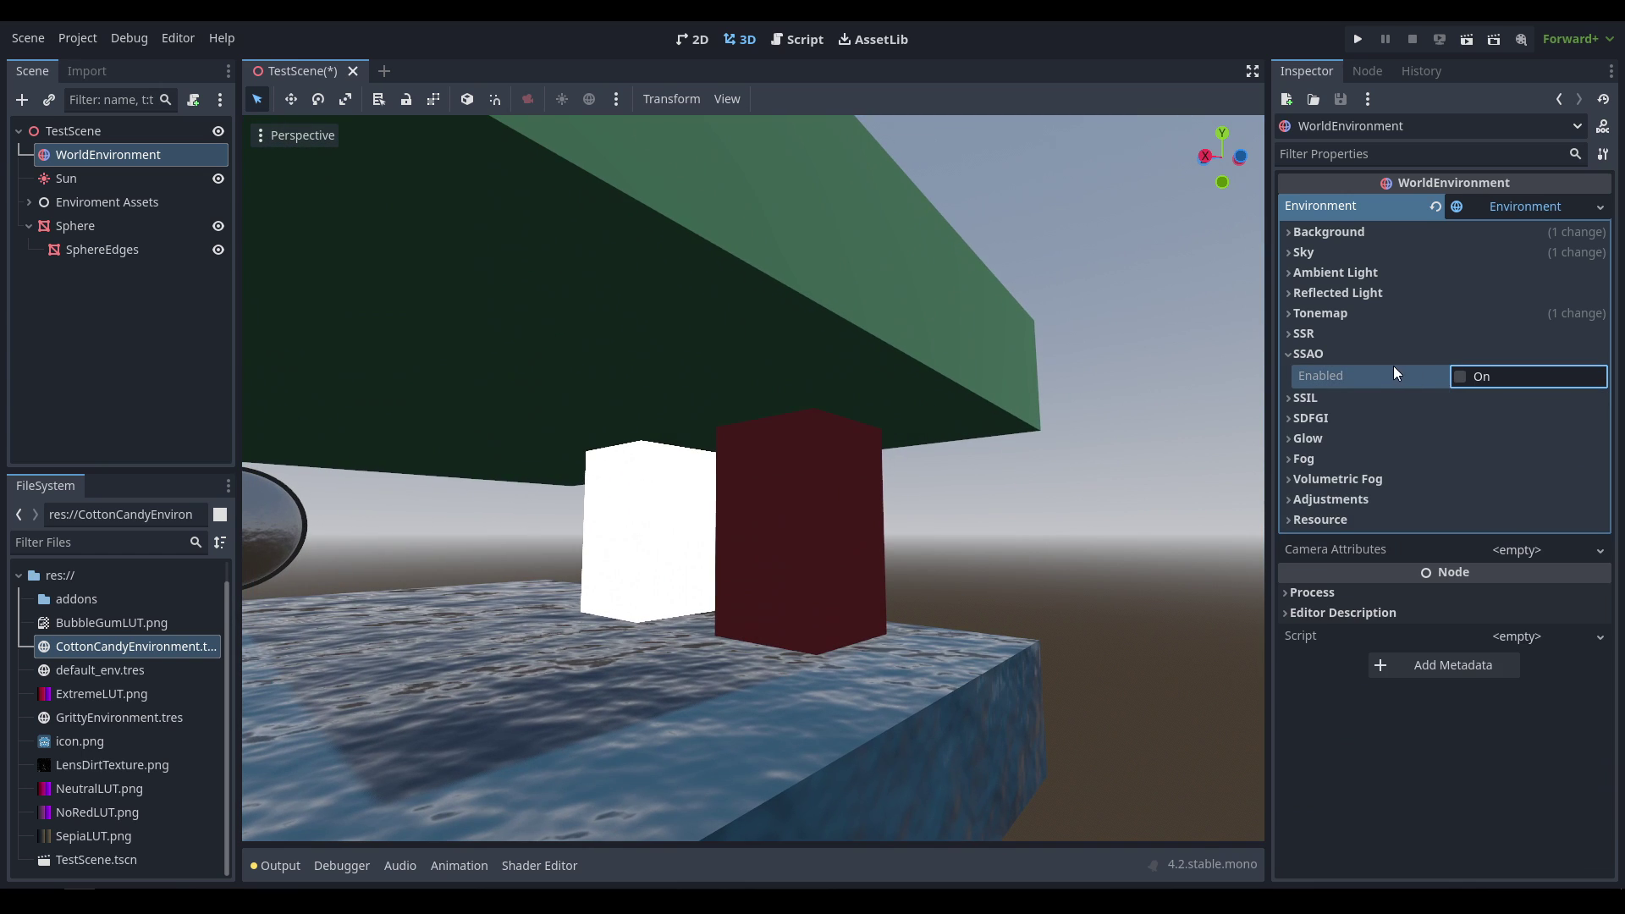
# Step: Try enabling SSIL and view the light around the white block under the green slab
pyautogui.click(1364, 374)
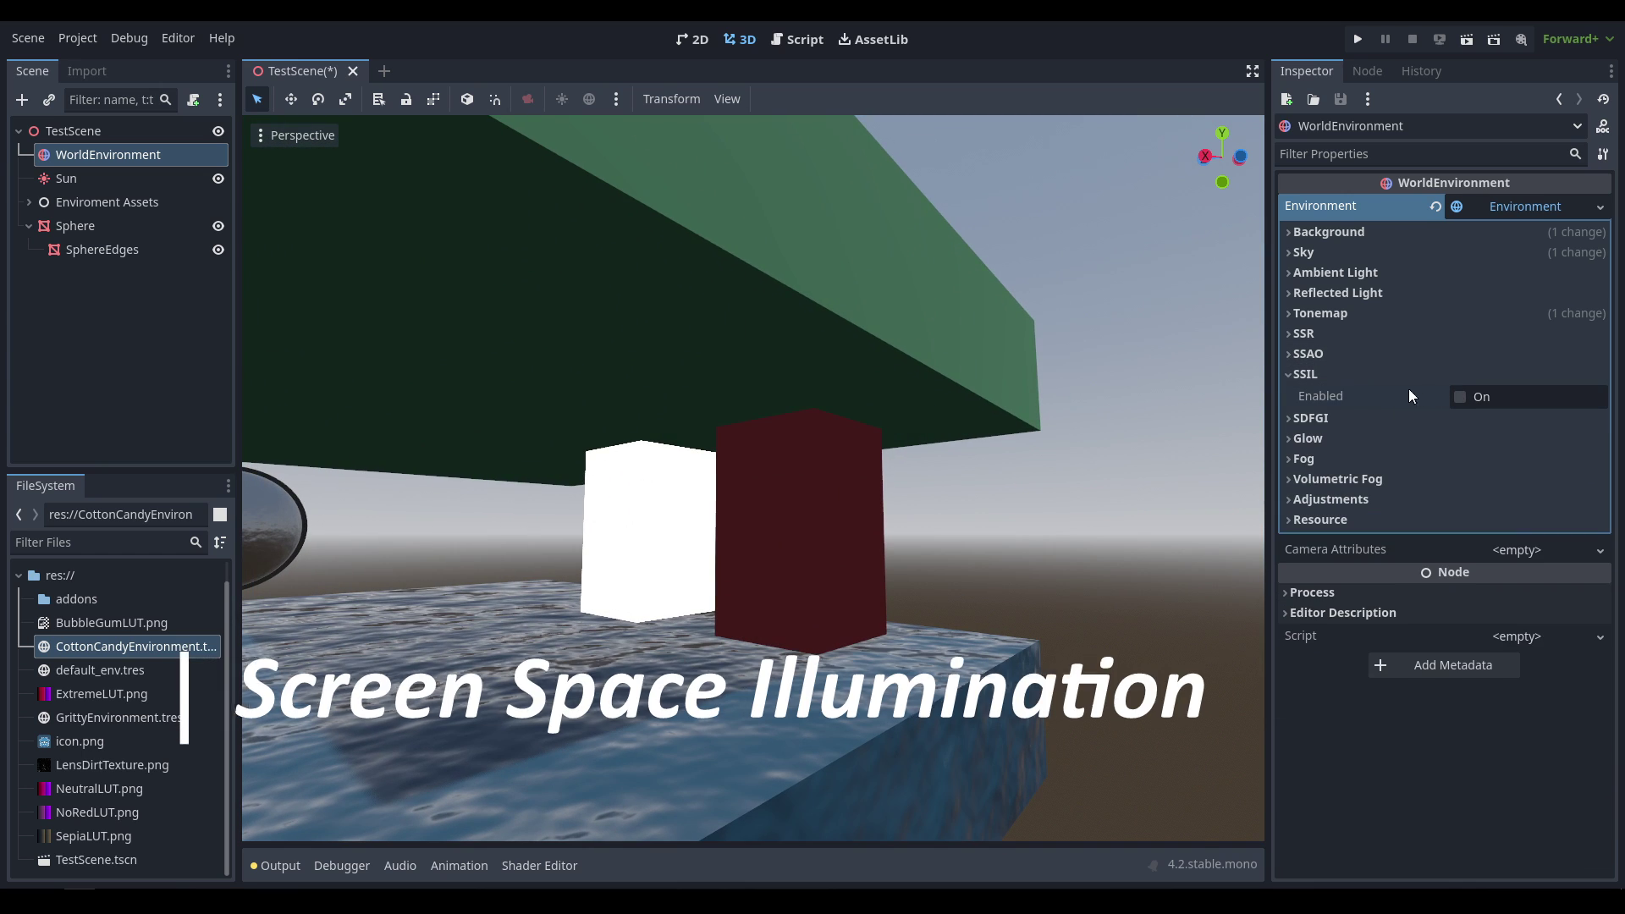
pyautogui.click(1460, 395)
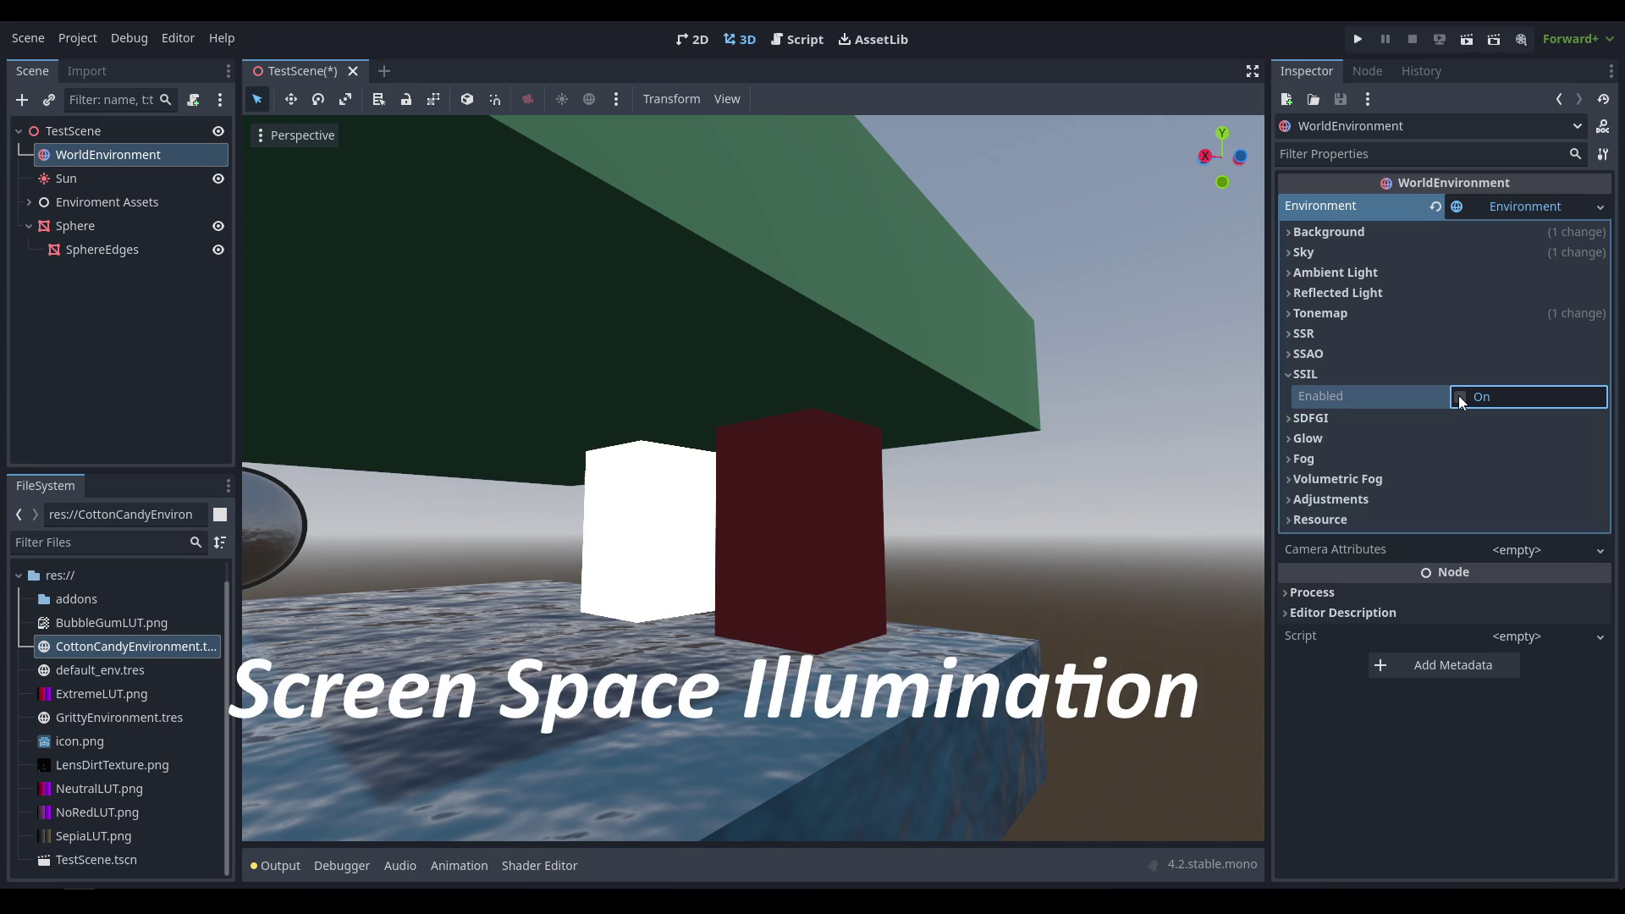
pyautogui.moveTo(867, 434); pyautogui.dragTo(1043, 421, button='middle')
pyautogui.scroll(4, 1069, 420)
pyautogui.moveTo(928, 447); pyautogui.dragTo(839, 492, button='middle')
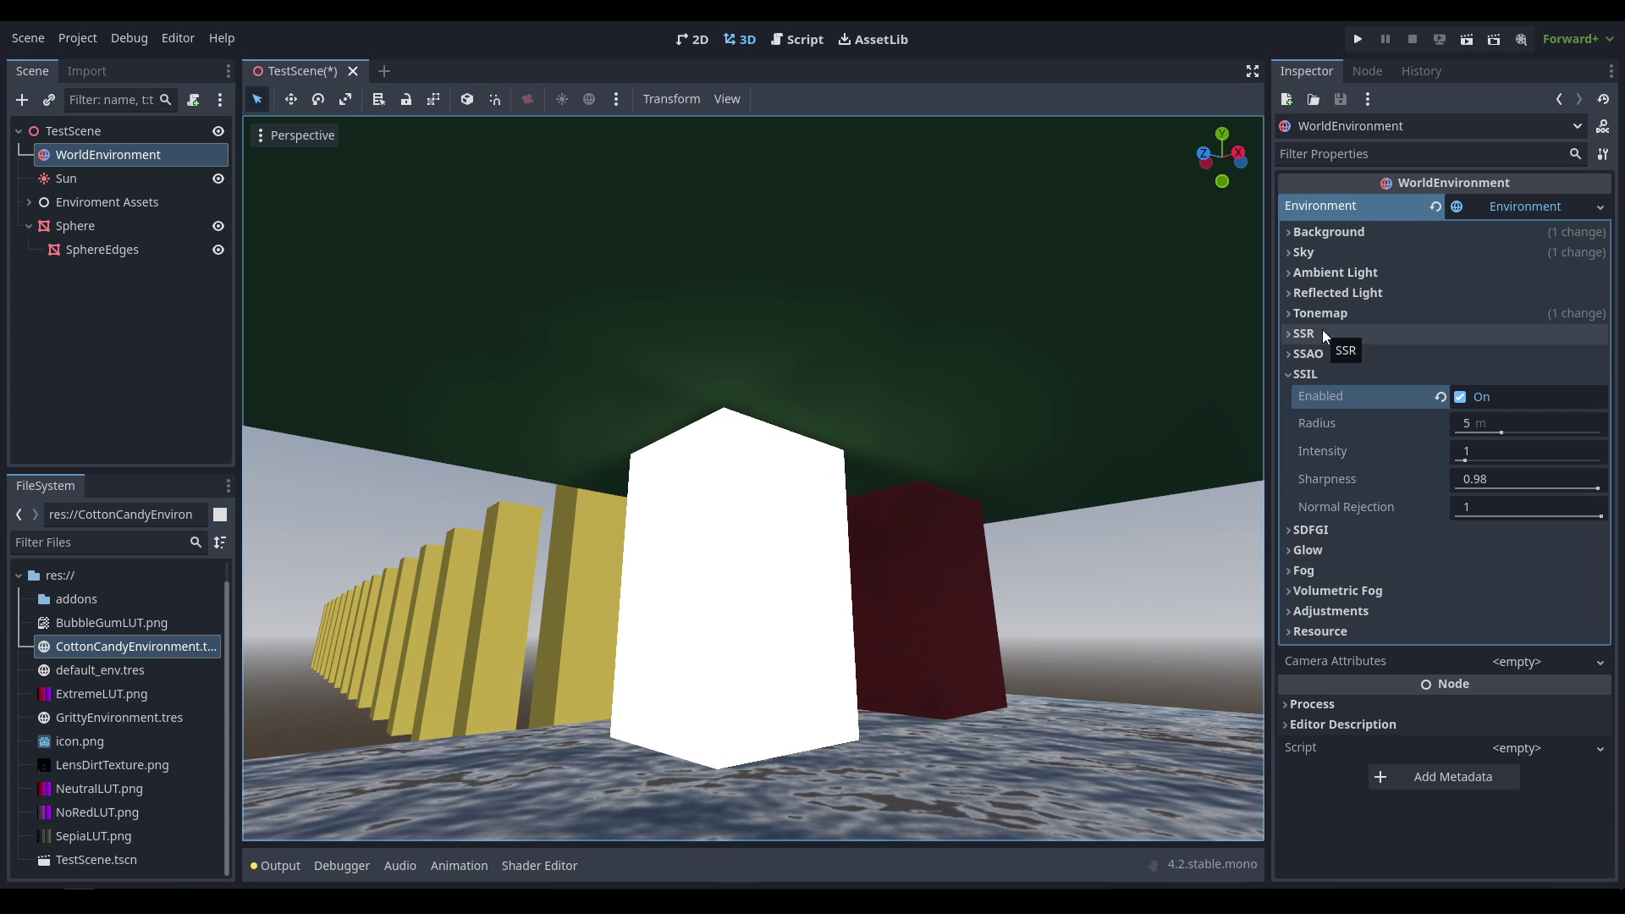
# Step: Try an SSIL Normal Rejection of 0.33 and view the light cast on the red block
pyautogui.scroll(-5, 889, 500)
pyautogui.moveTo(889, 500); pyautogui.dragTo(1008, 477, button='middle')
pyautogui.scroll(5, 817, 508)
pyautogui.scroll(6, 1007, 478)
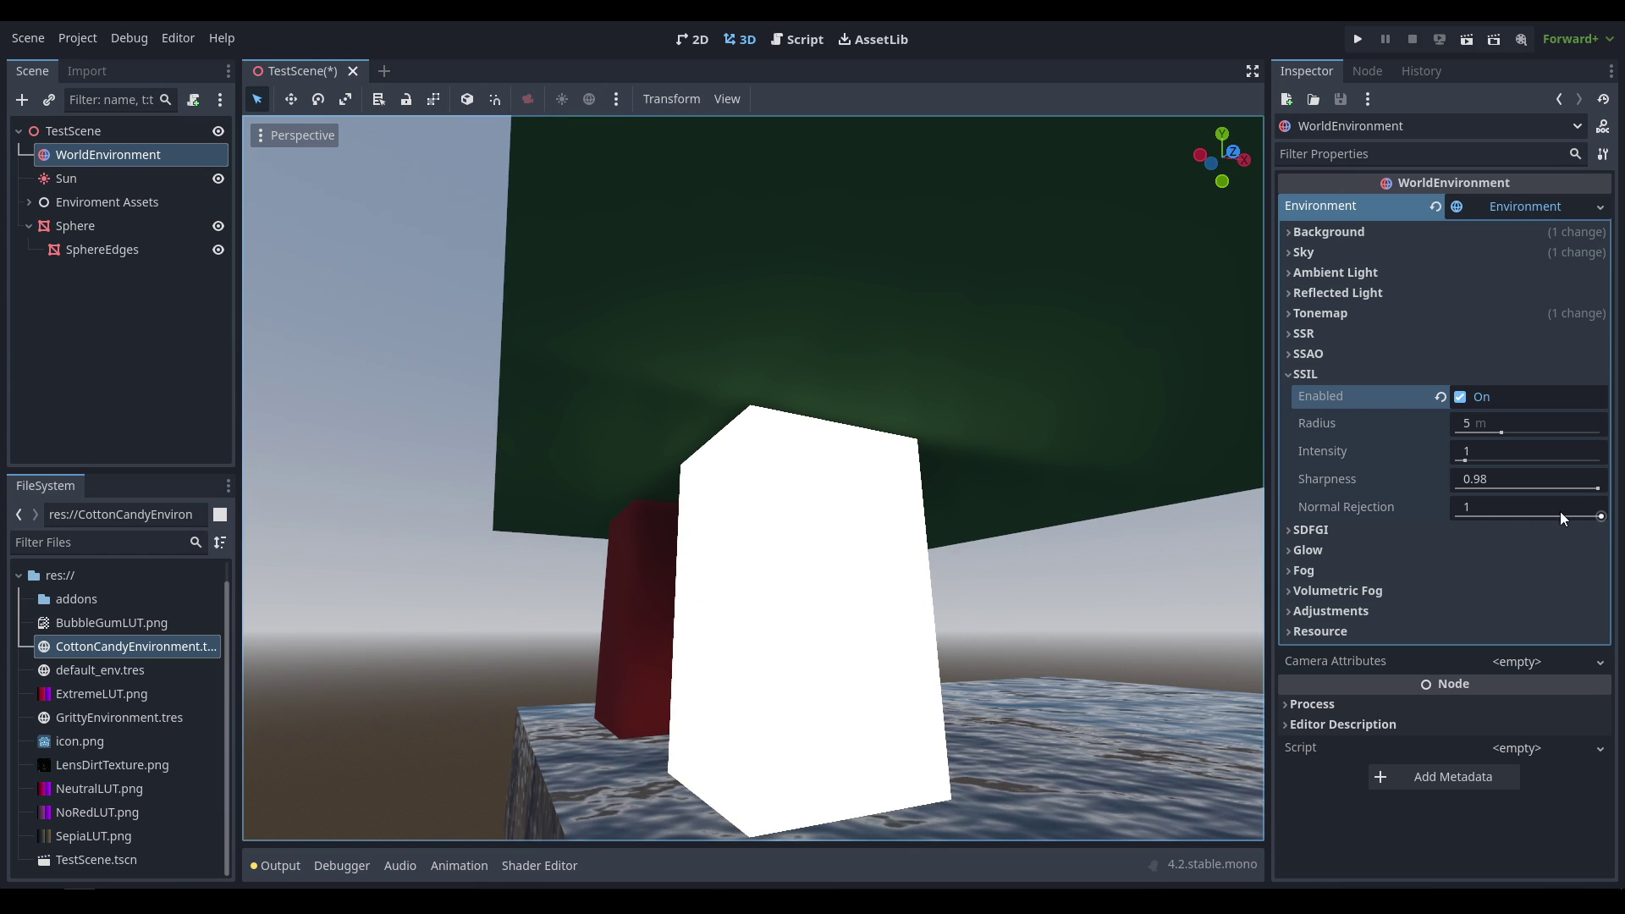
pyautogui.moveTo(1601, 516); pyautogui.dragTo(1553, 525)
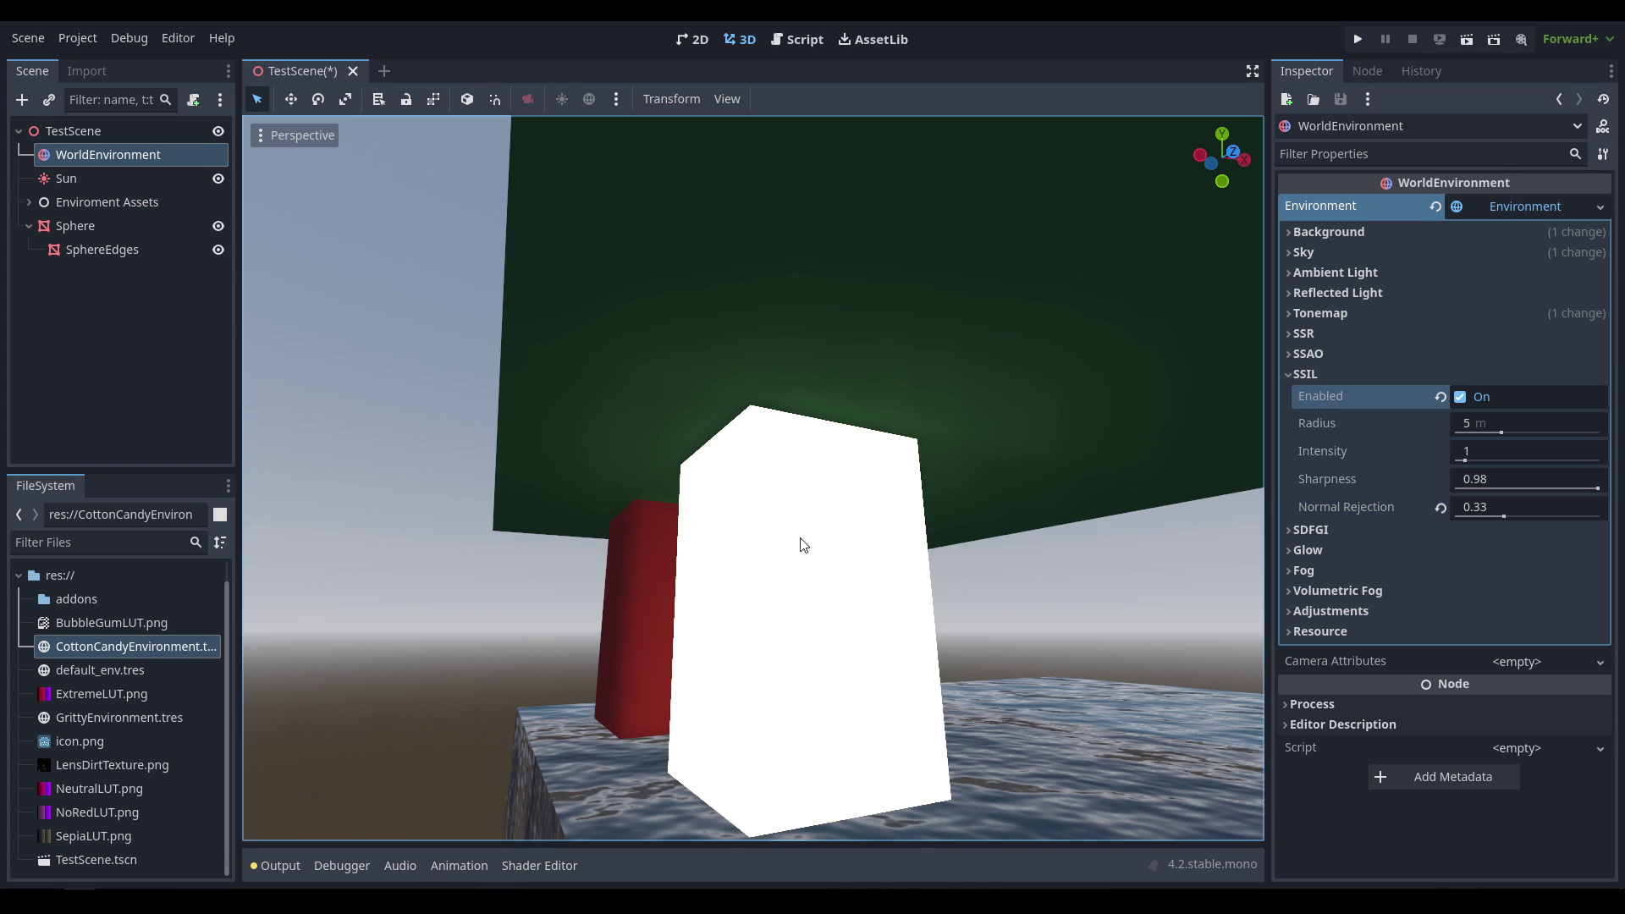
pyautogui.moveTo(841, 539); pyautogui.dragTo(854, 542, button='middle')
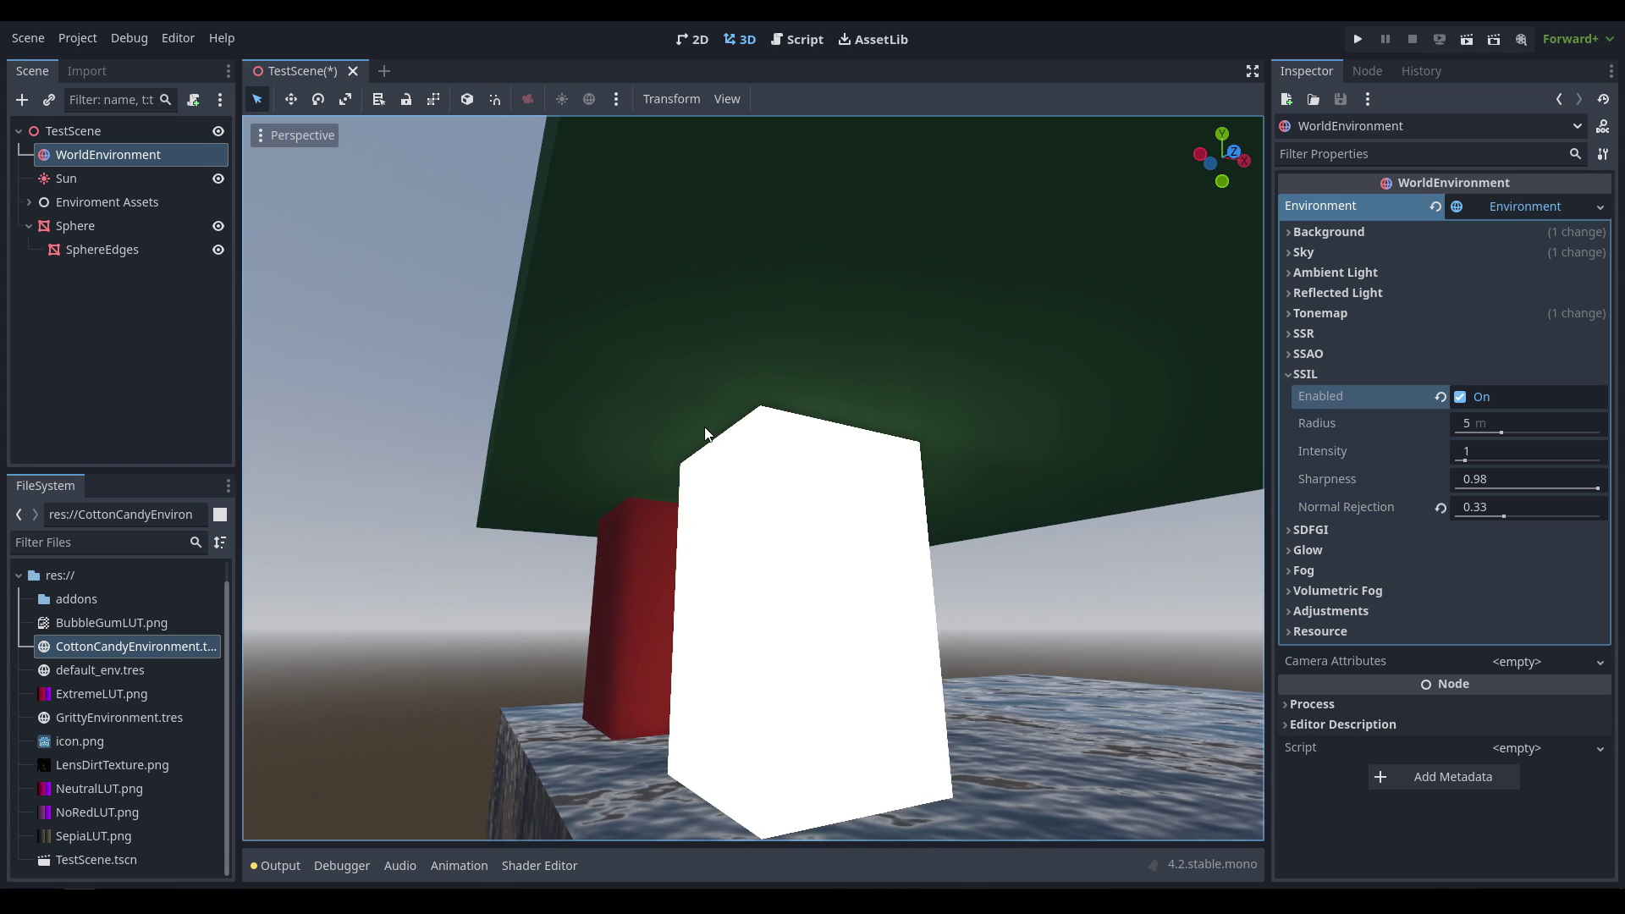
pyautogui.moveTo(656, 592); pyautogui.dragTo(648, 545, button='middle')
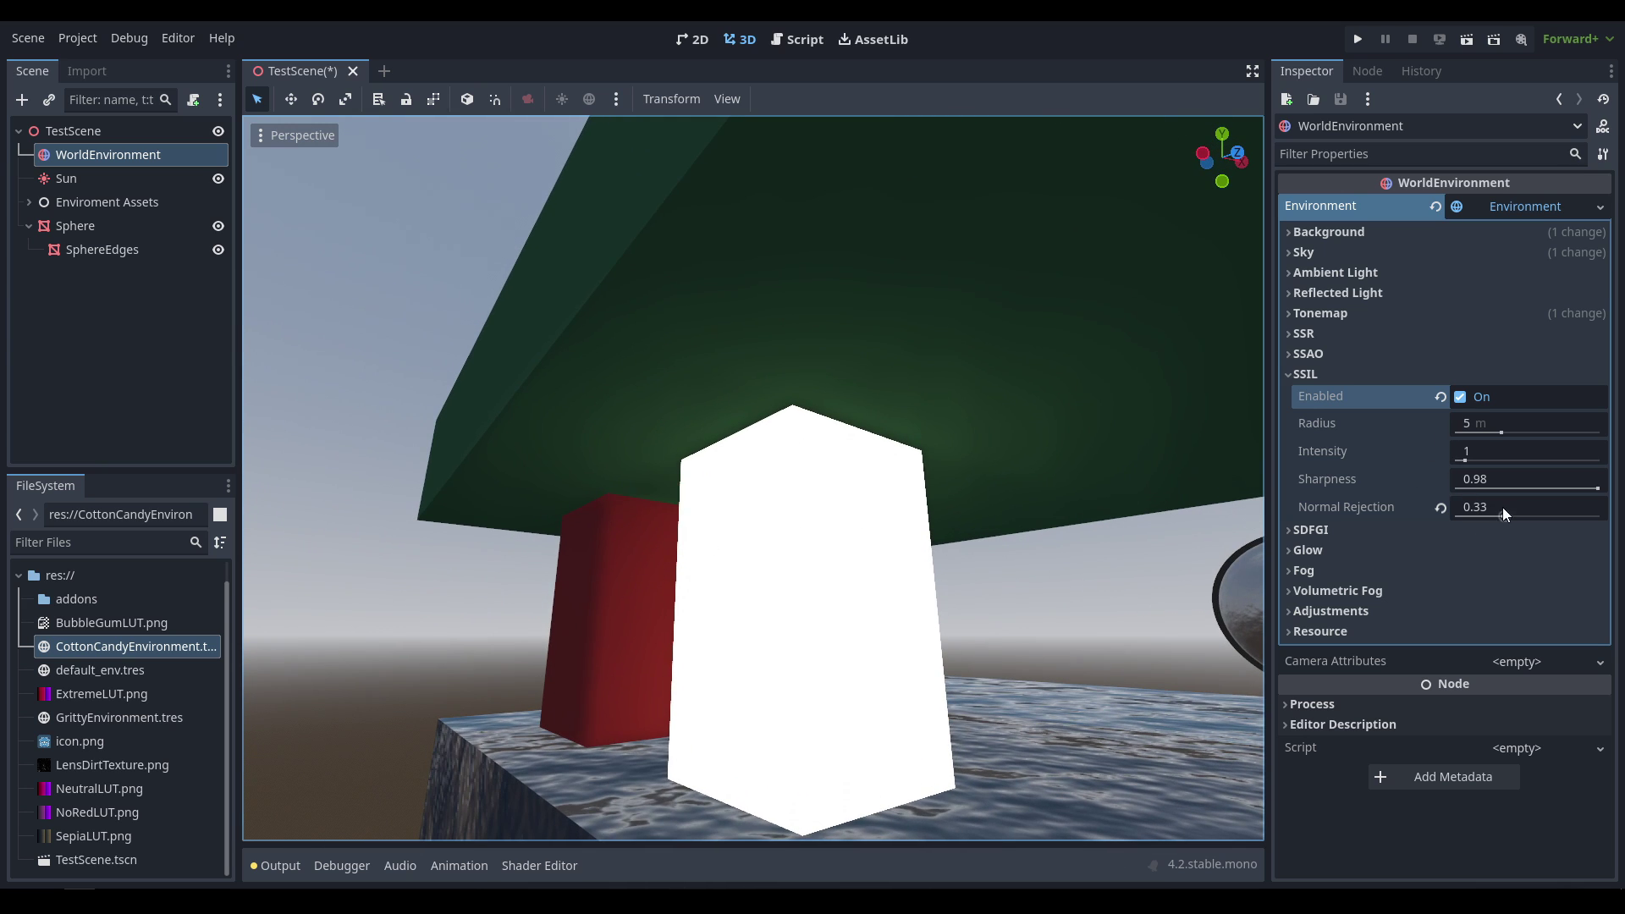
# Step: Turn SSIL off, collapse its settings and expand the SDFGI settings
pyautogui.click(1465, 399)
pyautogui.click(1382, 371)
pyautogui.click(1374, 393)
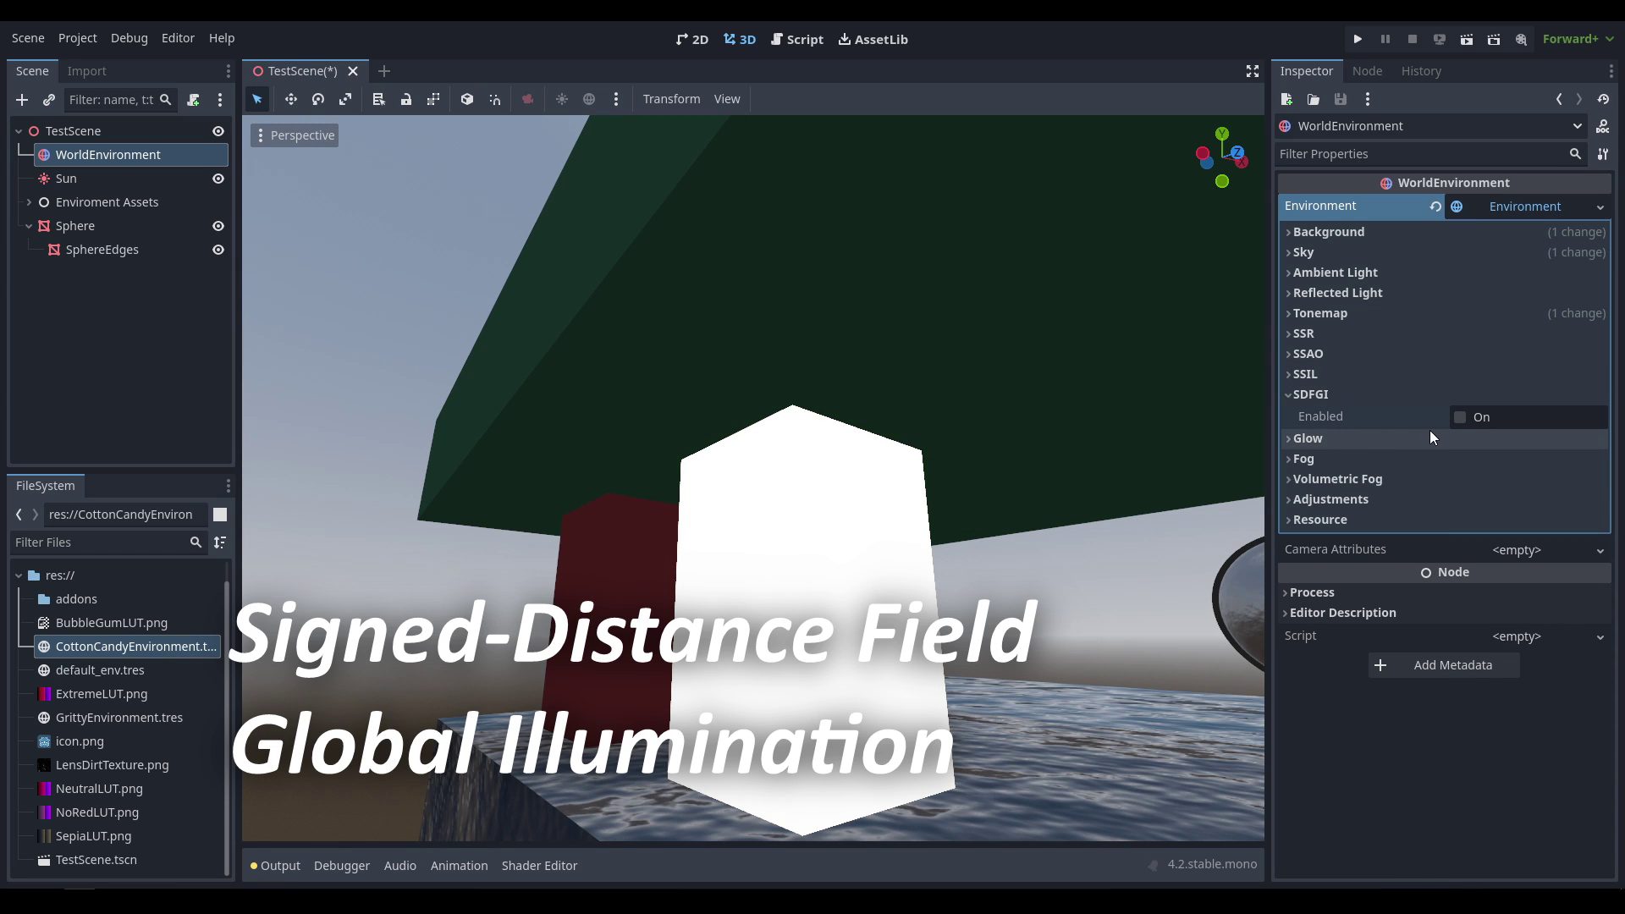
# Step: Try enabling SDFGI and view the light bouncing around the white block under the green slab
pyautogui.click(1460, 416)
pyautogui.scroll(-6, 928, 460)
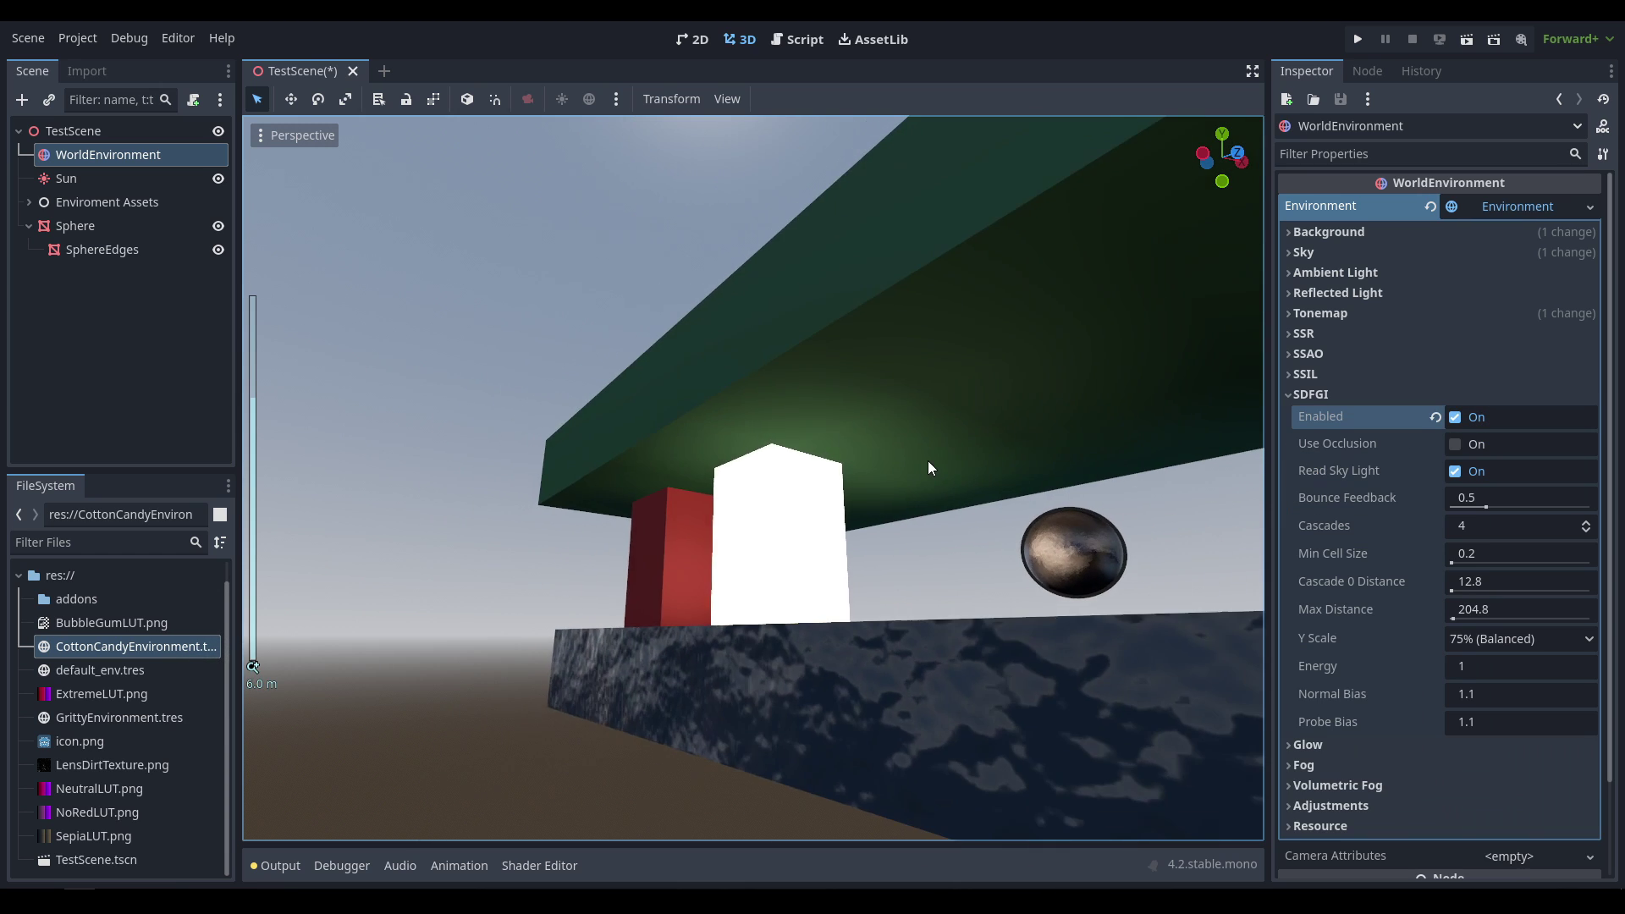
pyautogui.scroll(8, 828, 494)
pyautogui.moveTo(887, 479); pyautogui.dragTo(1059, 484, button='middle')
pyautogui.scroll(4, 947, 475)
pyautogui.moveTo(946, 475); pyautogui.dragTo(978, 479, button='middle')
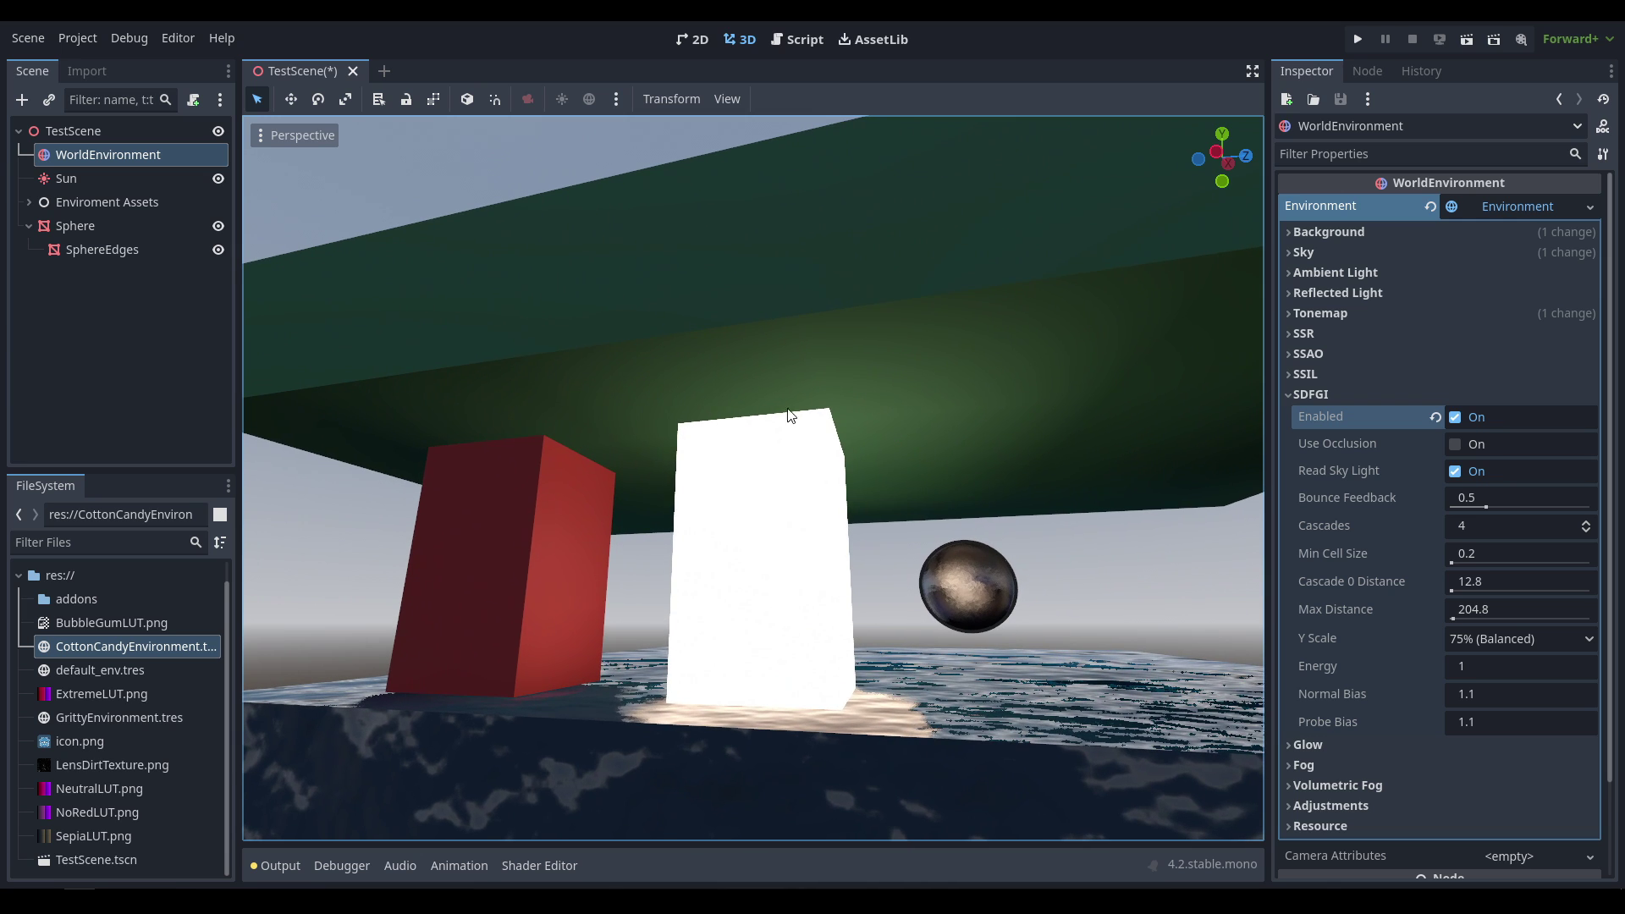
# Step: Examine the SDFGI light on the red block's sides, the green slab's underside and the water around the white block
pyautogui.moveTo(1119, 533); pyautogui.dragTo(1015, 540, button='middle')
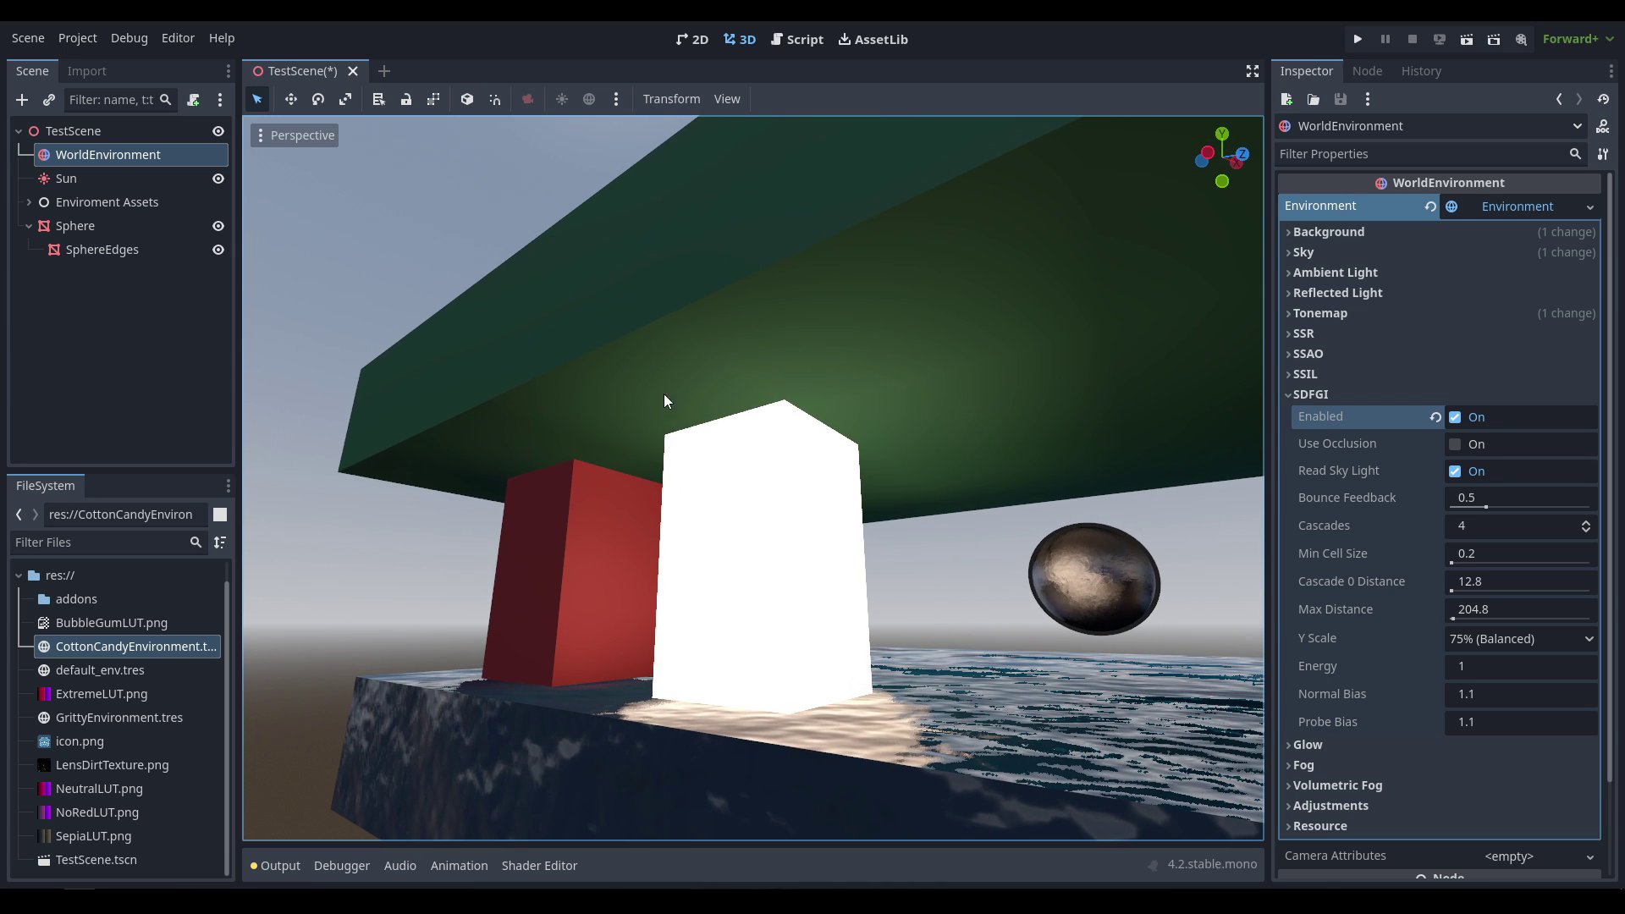
pyautogui.moveTo(692, 466); pyautogui.dragTo(834, 425, button='middle')
pyautogui.moveTo(547, 424); pyautogui.dragTo(677, 454, button='middle')
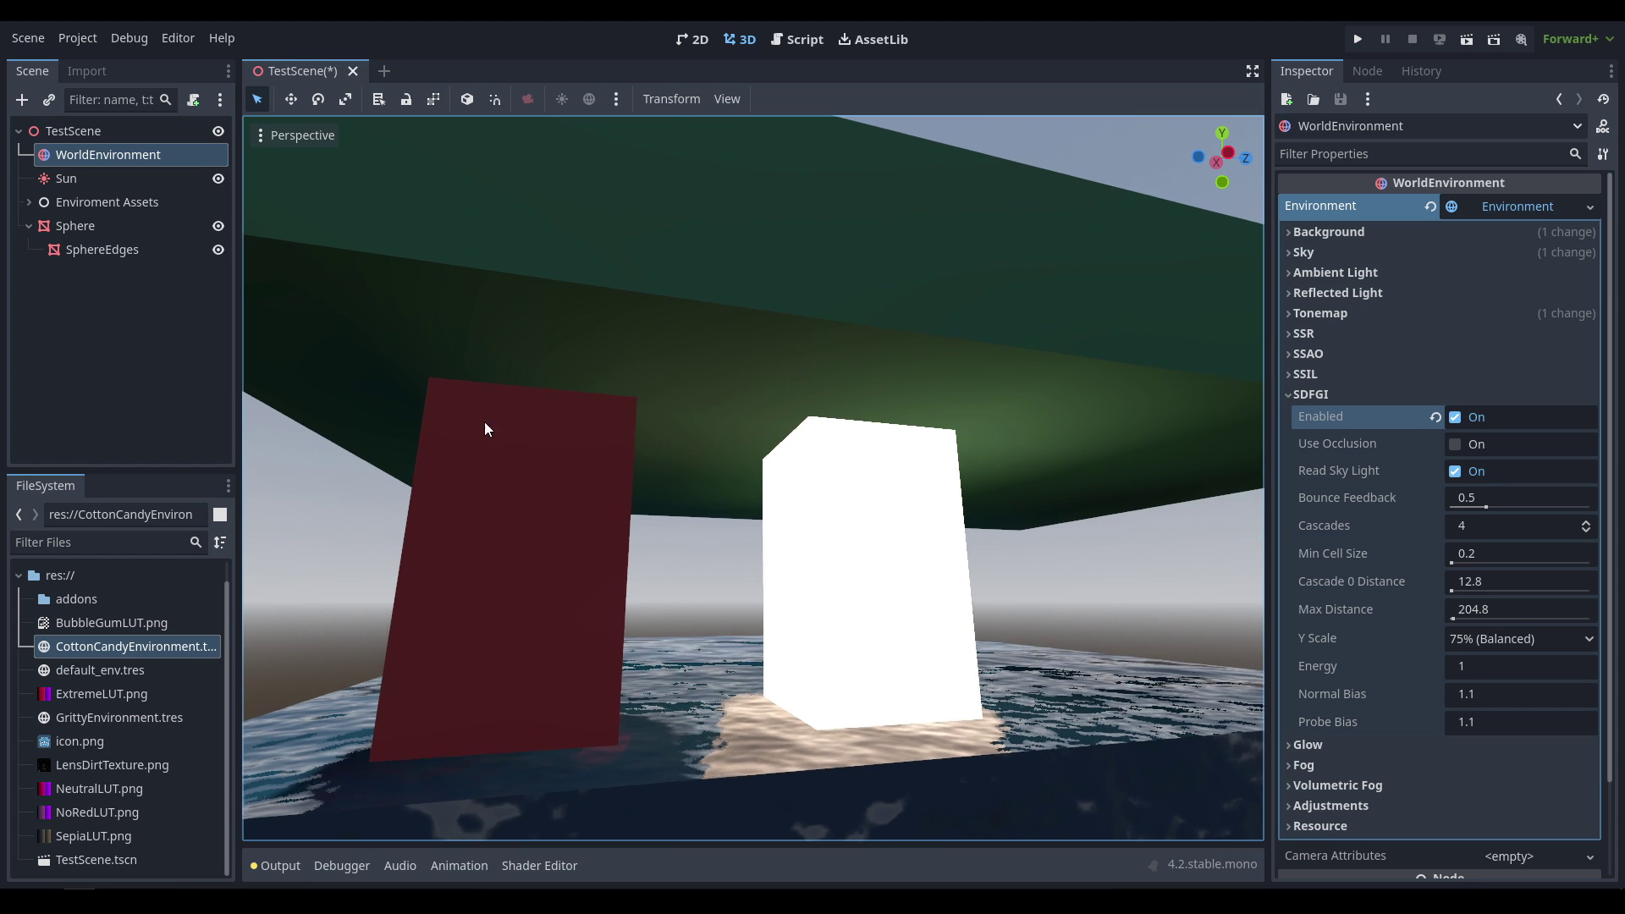
pyautogui.keyDown('shift'); pyautogui.moveTo(471, 423); pyautogui.dragTo(637, 433, button='middle'); pyautogui.keyUp('shift')
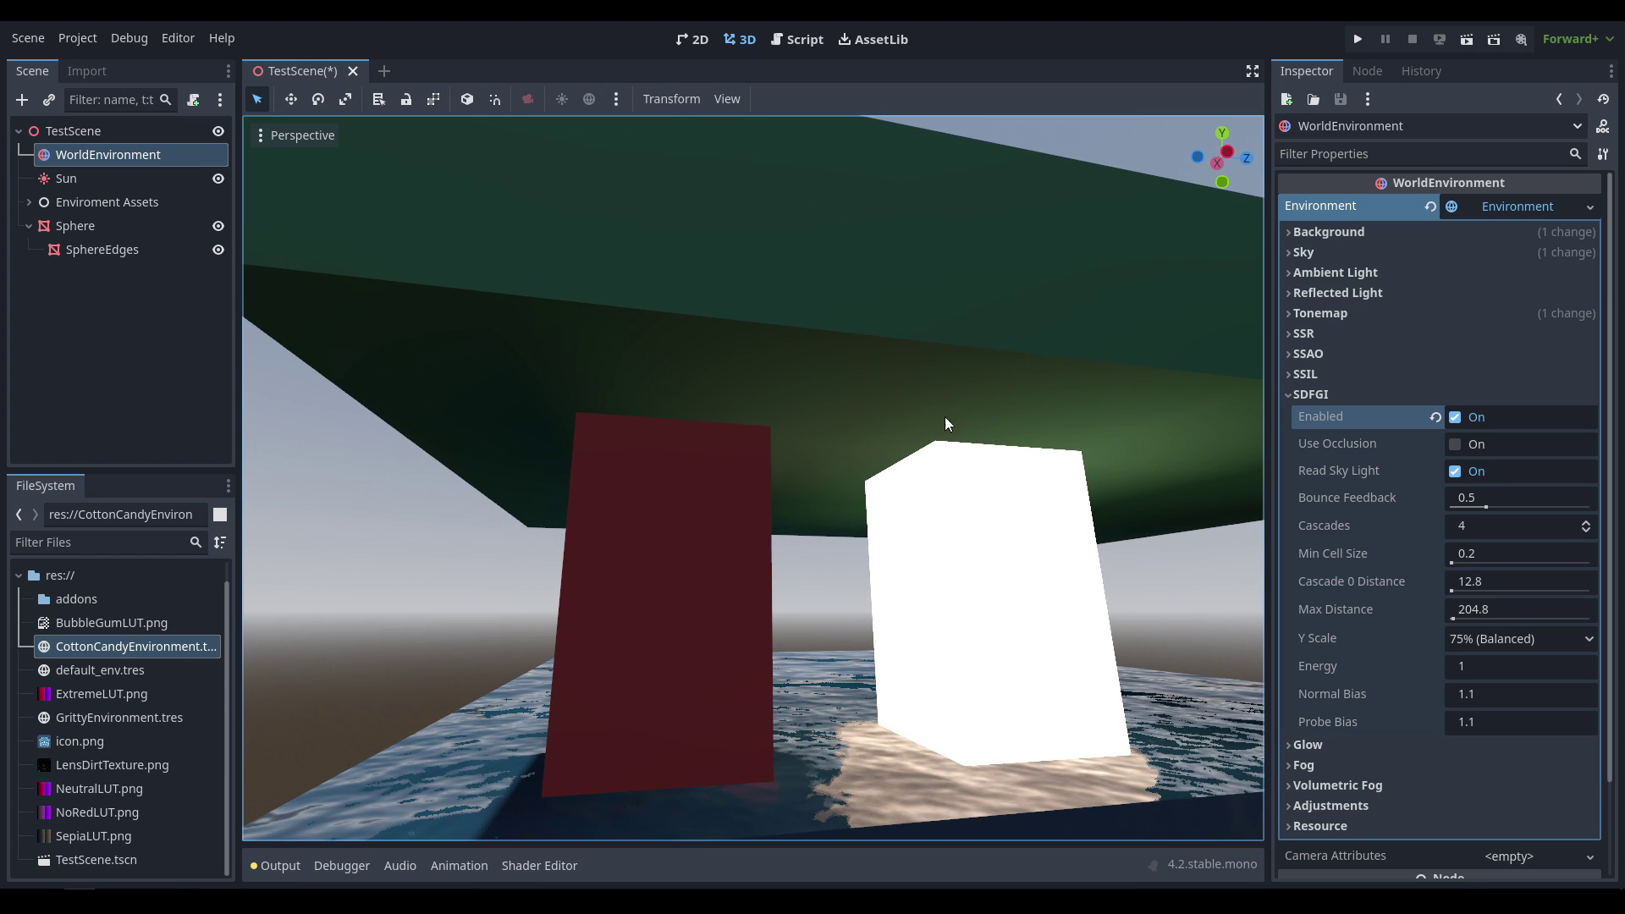
pyautogui.moveTo(943, 496); pyautogui.dragTo(669, 531, button='middle')
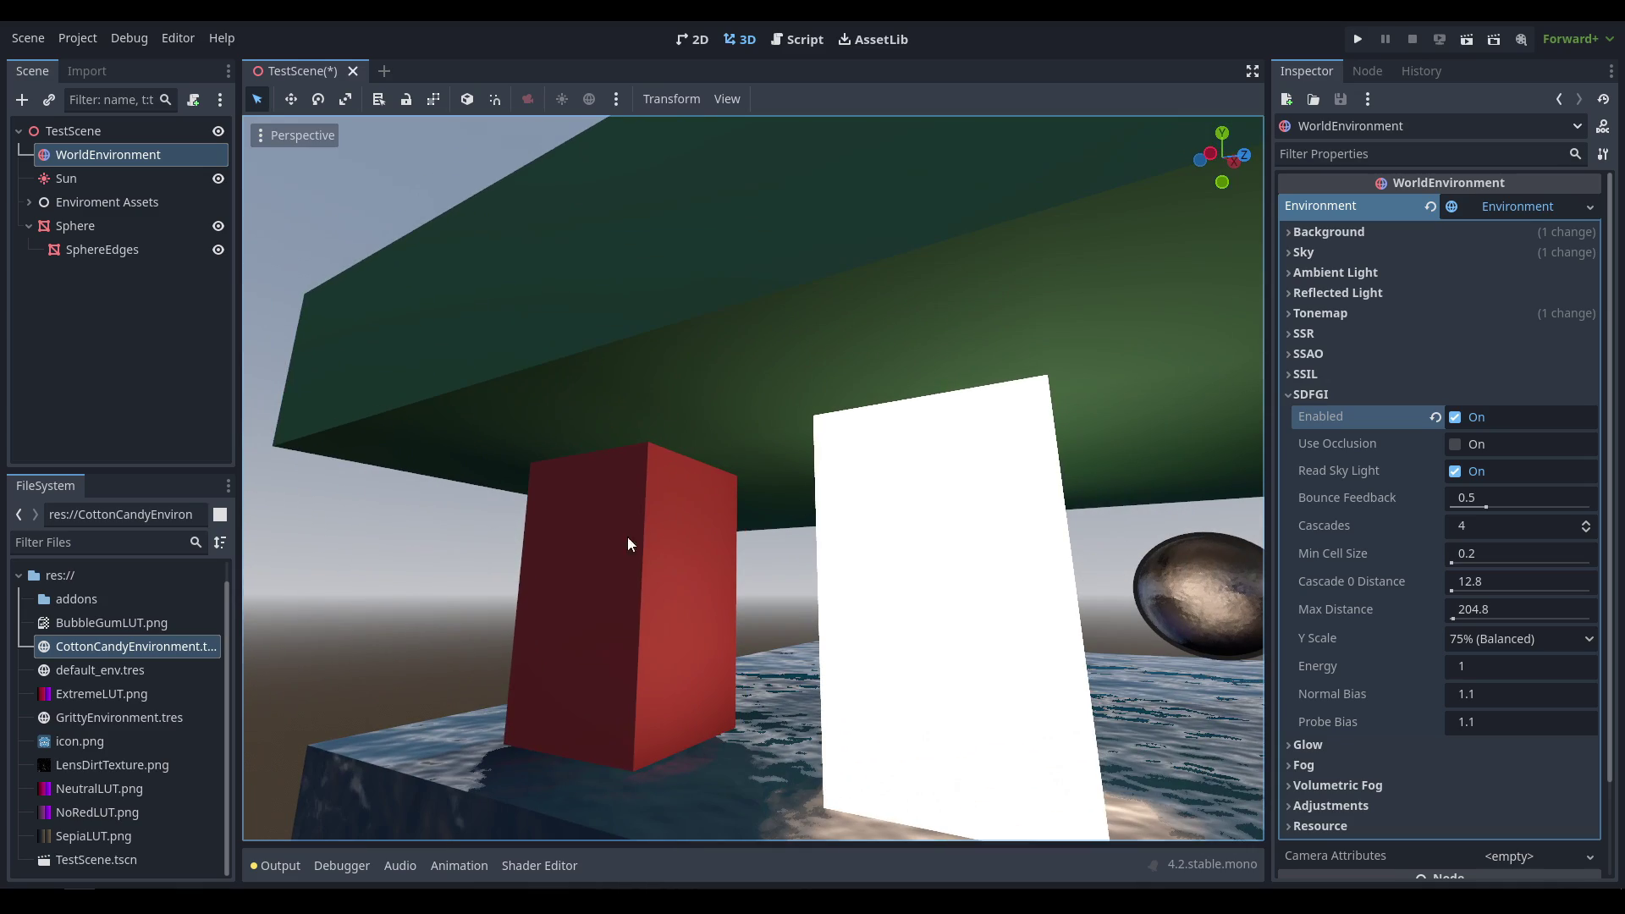
pyautogui.moveTo(677, 726); pyautogui.dragTo(805, 668, button='middle')
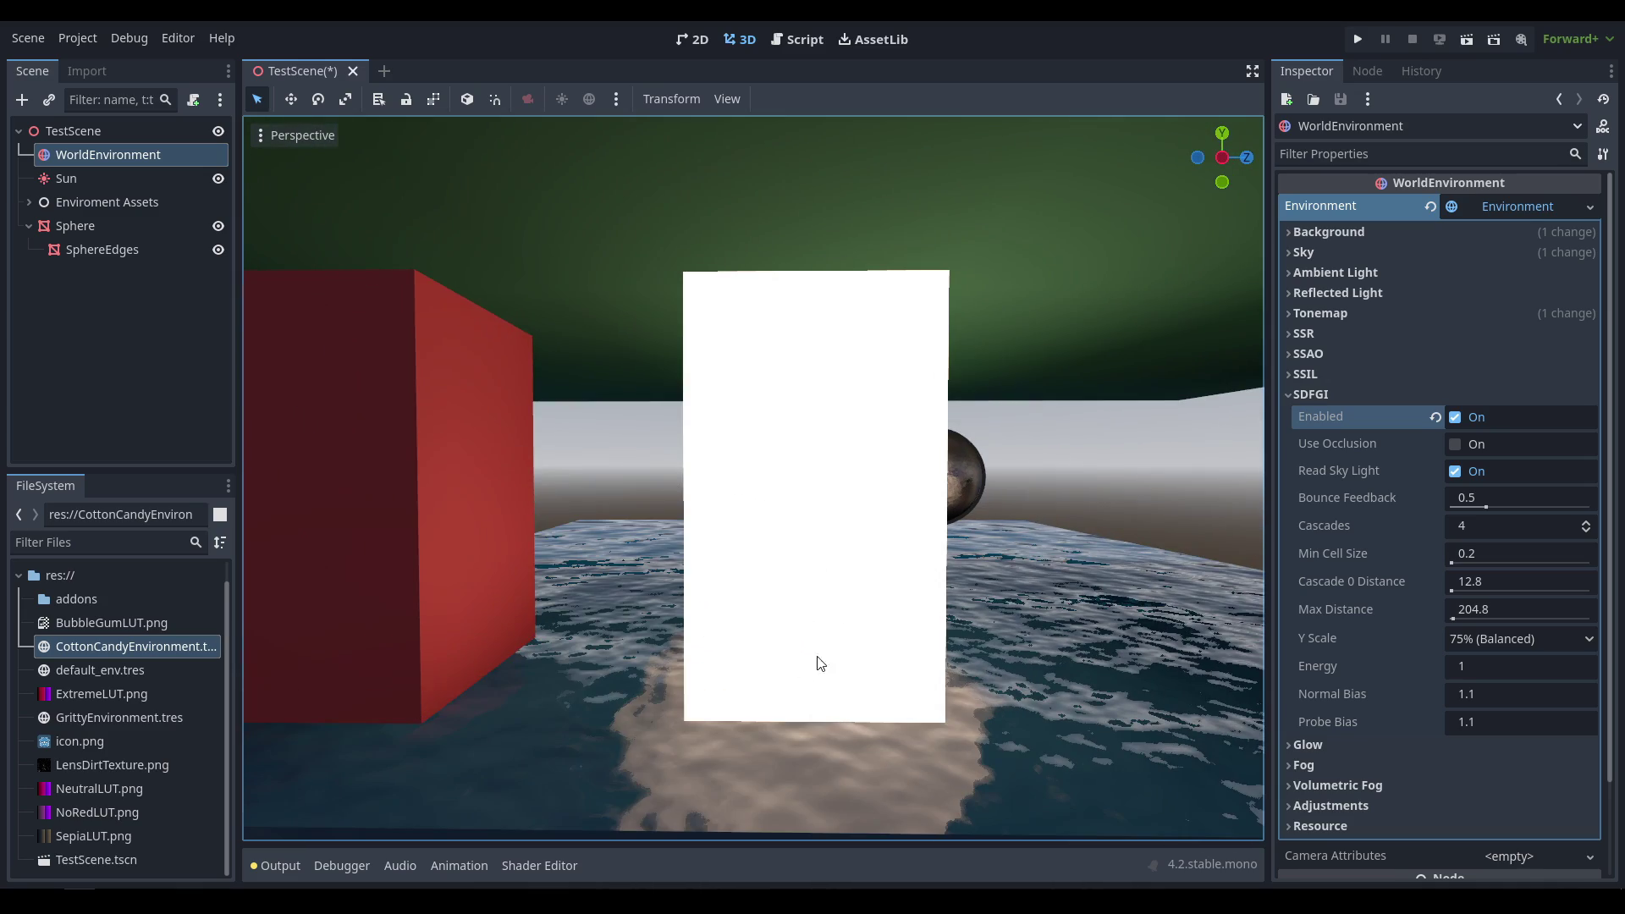
pyautogui.scroll(-3, 947, 558)
pyautogui.moveTo(948, 559); pyautogui.dragTo(865, 587, button='middle')
pyautogui.scroll(4, 722, 562)
pyautogui.scroll(-4, 918, 559)
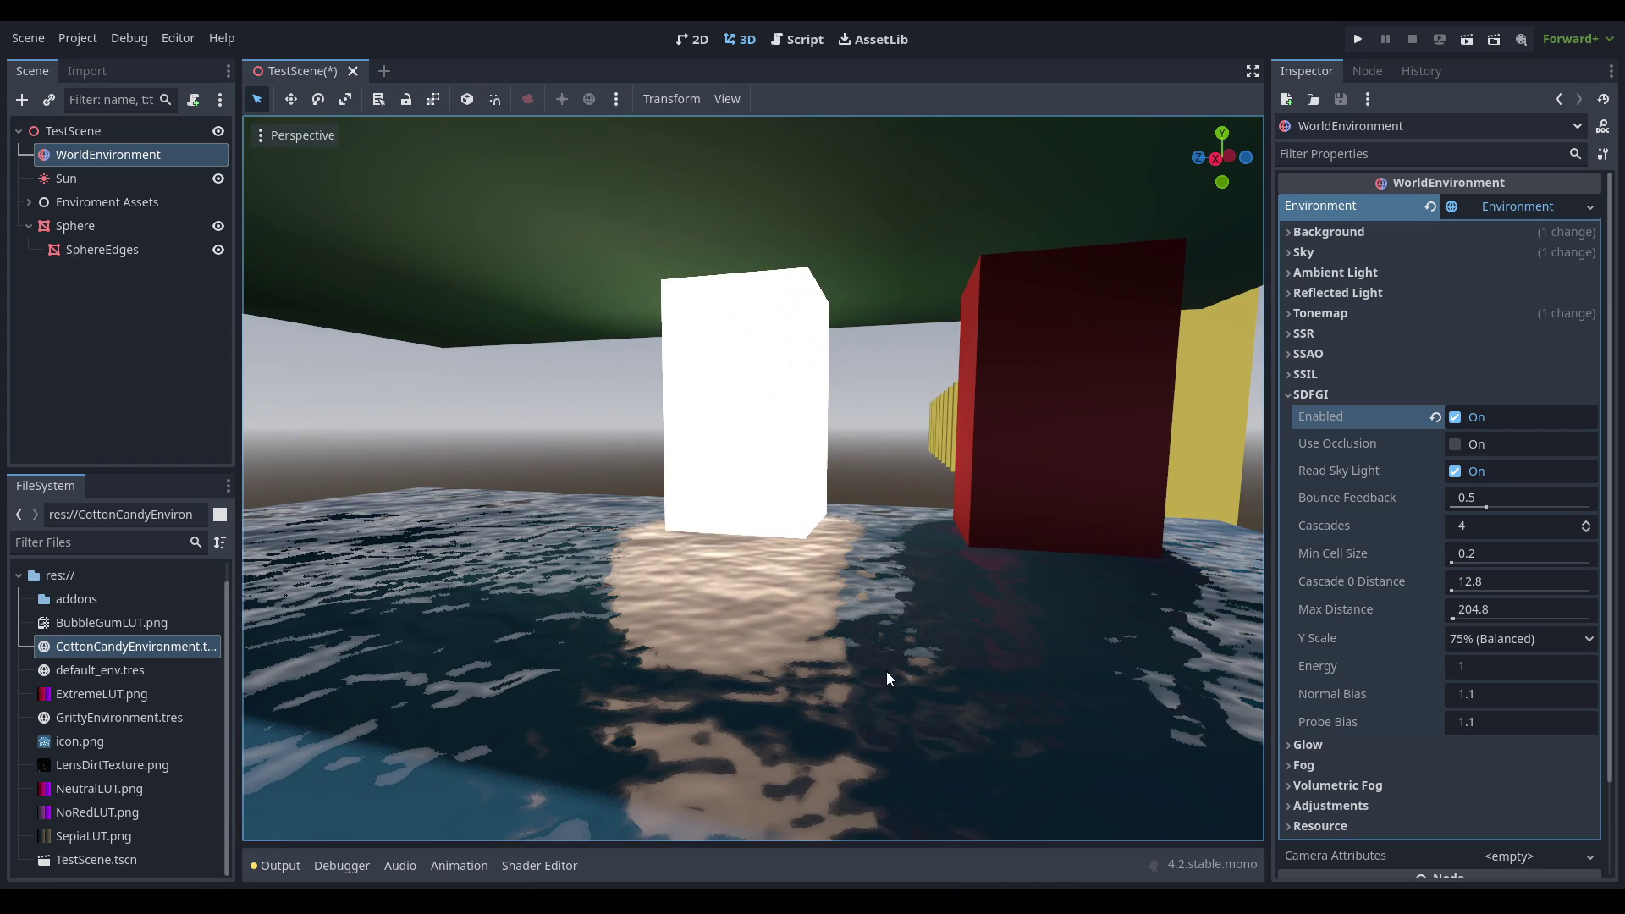
# Step: Select the Sphere and frame it close up in the viewport
pyautogui.click(88, 228)
pyautogui.press('f')
pyautogui.scroll(7, 921, 472)
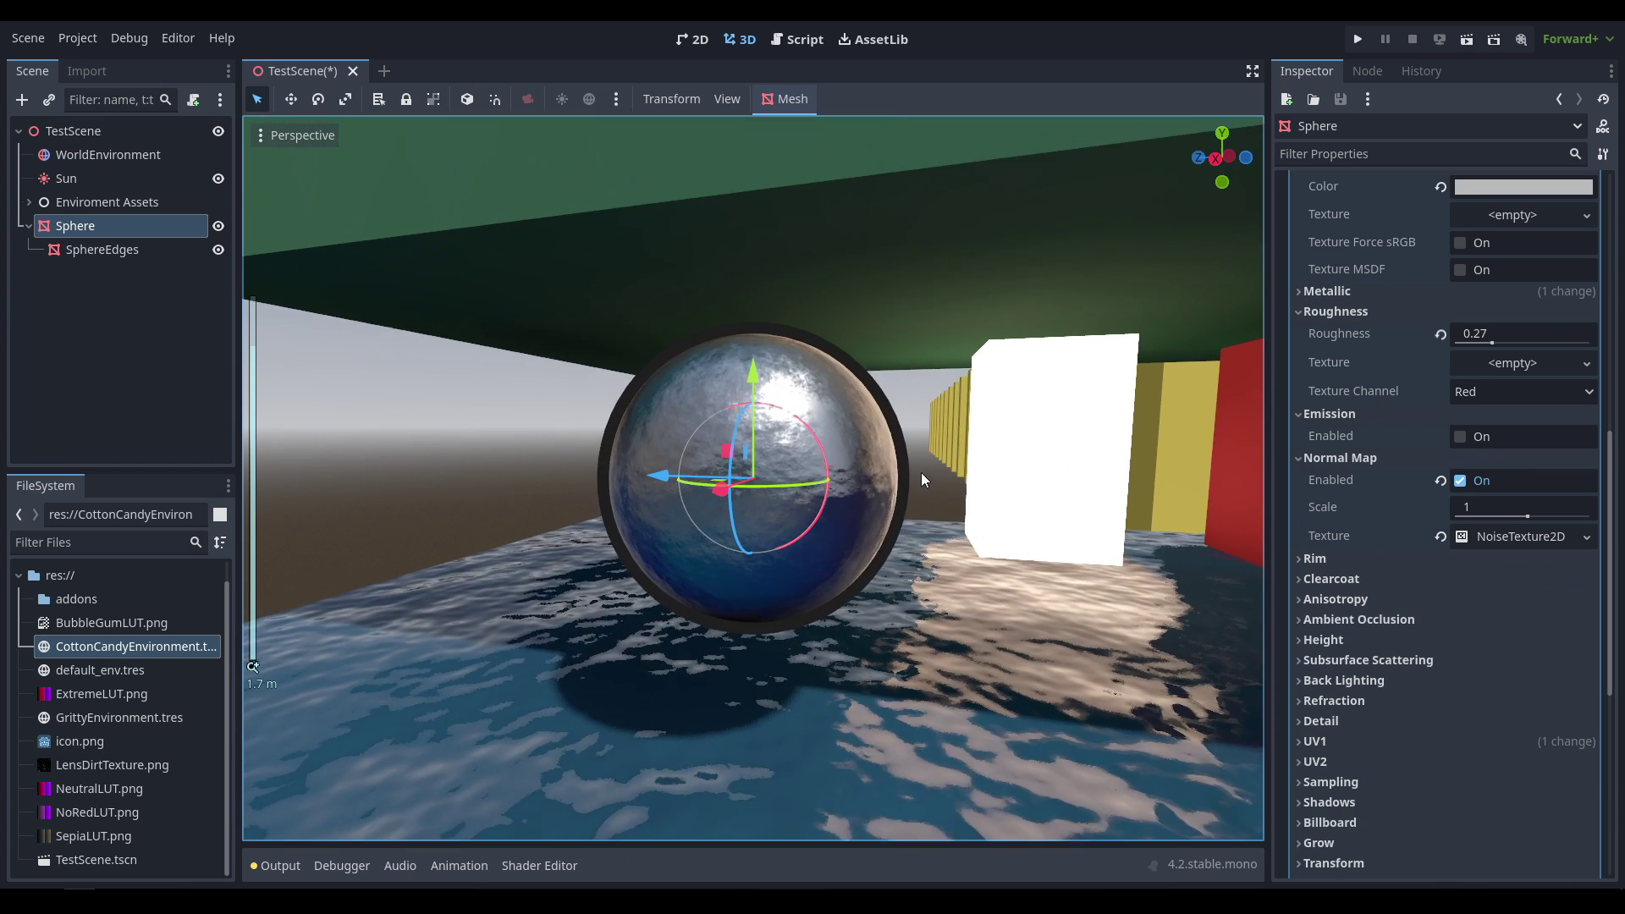
pyautogui.moveTo(920, 472); pyautogui.dragTo(743, 483, button='middle')
# Step: Try the Sphere's material with the normal map disabled and Roughness at 0, viewing the white block's reflection
pyautogui.click(1460, 481)
pyautogui.click(1460, 481)
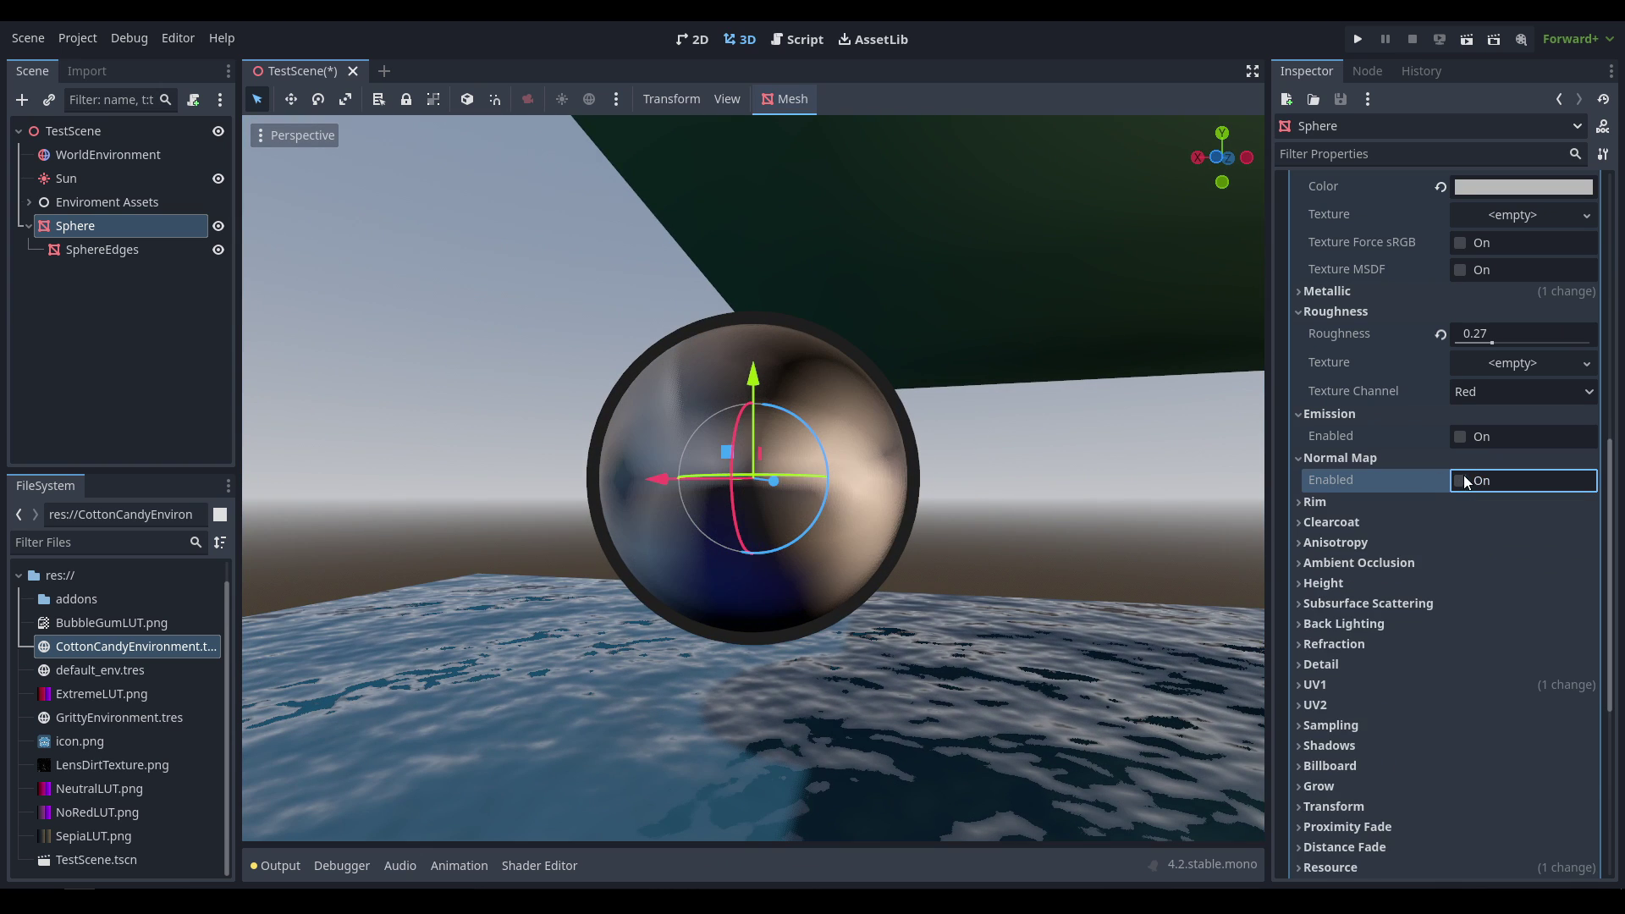
pyautogui.click(1492, 342)
pyautogui.moveTo(1491, 342); pyautogui.dragTo(1442, 340)
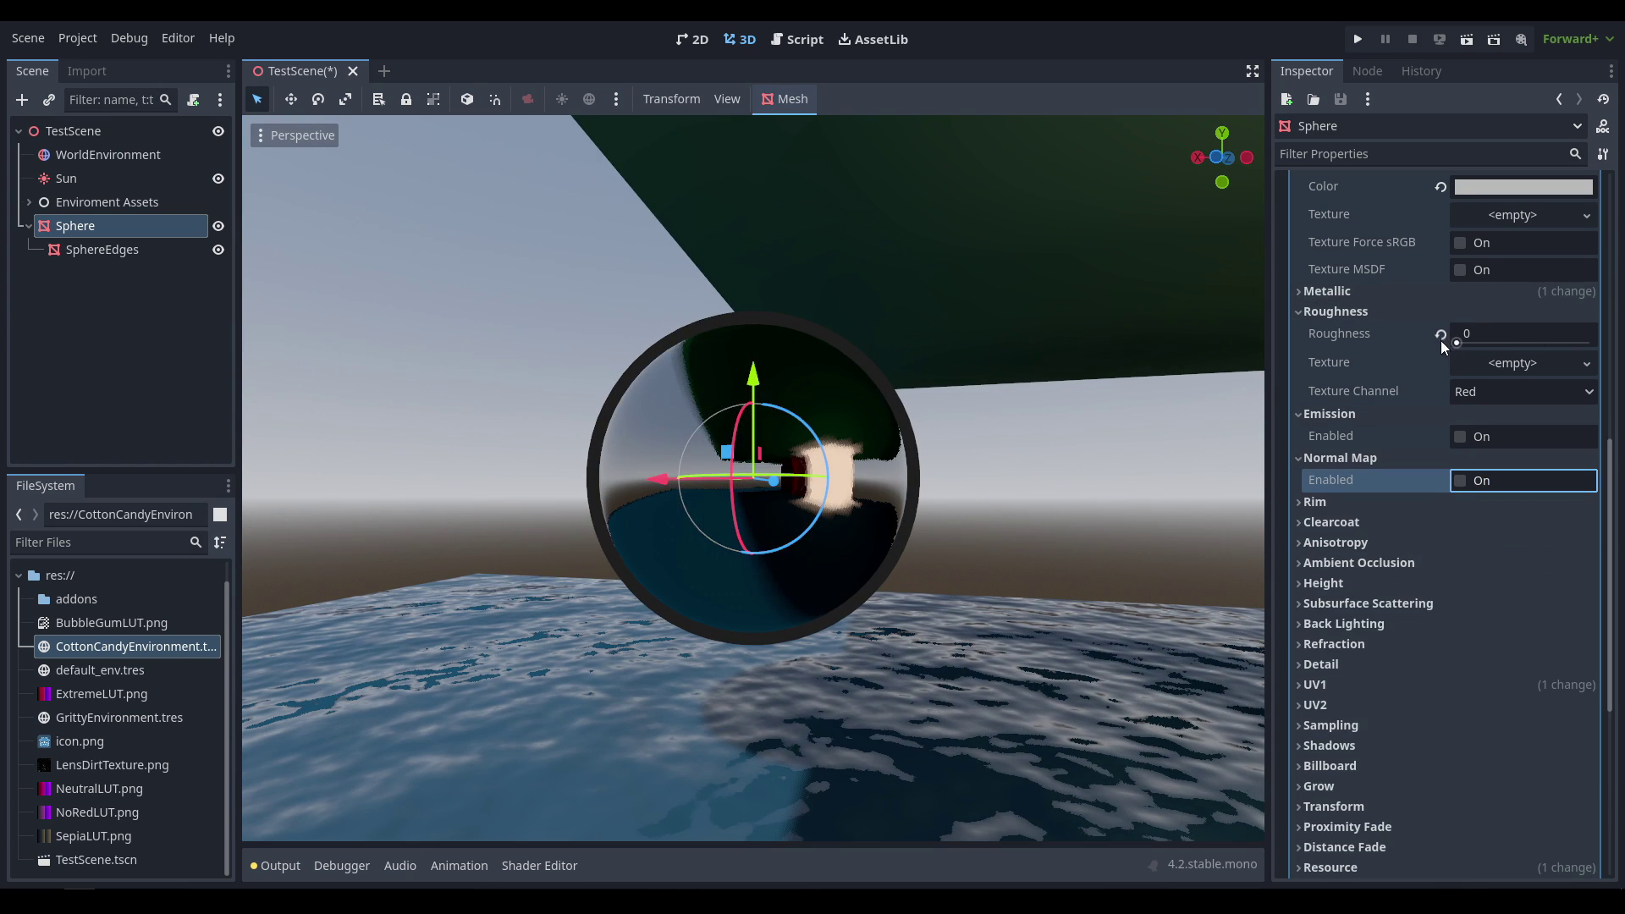
pyautogui.moveTo(987, 379); pyautogui.dragTo(958, 453, button='middle')
pyautogui.moveTo(843, 430); pyautogui.dragTo(533, 455, button='middle')
pyautogui.scroll(-3, 533, 456)
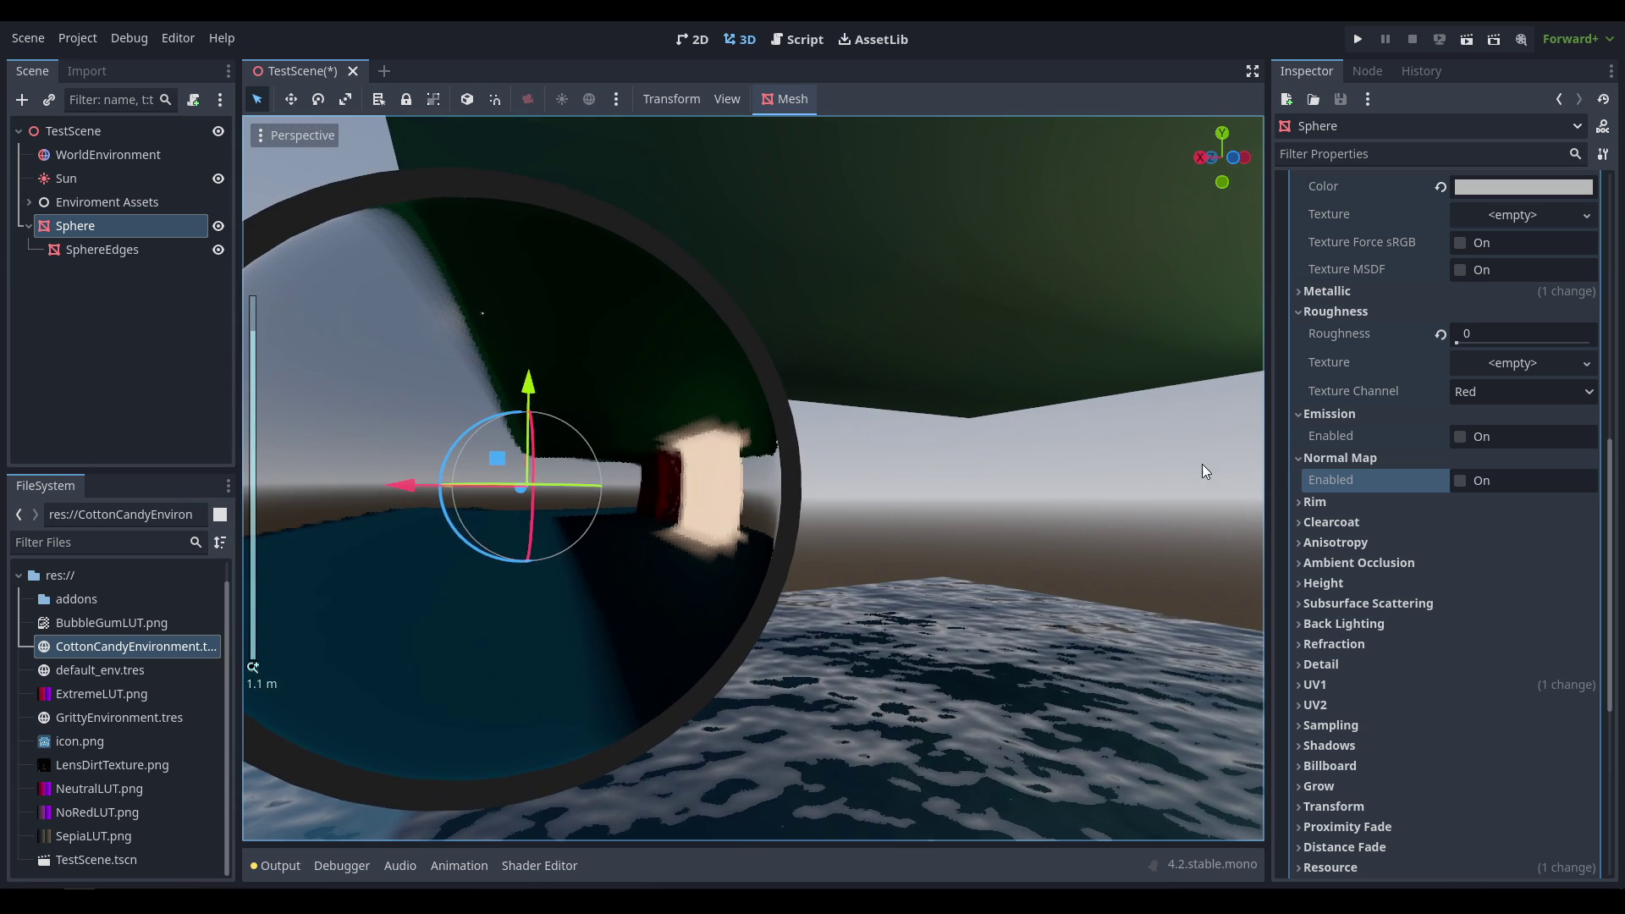
# Step: Enable the Sphere's normal map, set its Roughness to 0.09 and view the reflection of the white block
pyautogui.click(1460, 480)
pyautogui.moveTo(1458, 342); pyautogui.dragTo(1468, 343)
pyautogui.scroll(-8, 1058, 364)
pyautogui.moveTo(978, 373); pyautogui.dragTo(761, 374, button='middle')
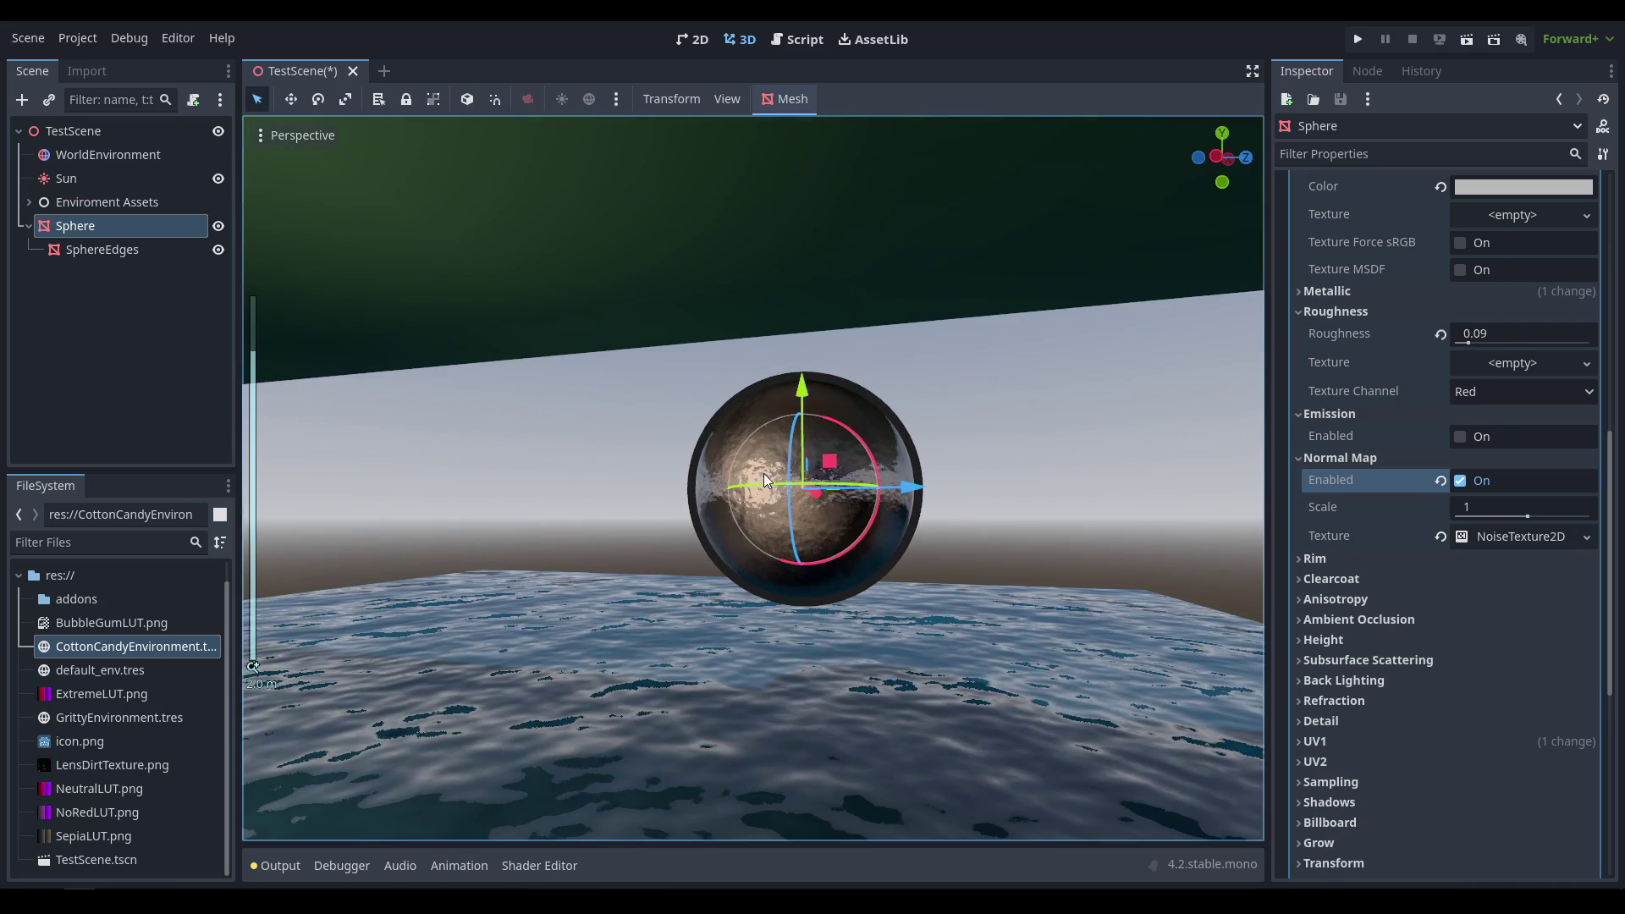
# Step: Examine the Sphere's reflections from several angles and its Global Illumination settings
pyautogui.scroll(-4, 770, 487)
pyautogui.moveTo(916, 532); pyautogui.dragTo(461, 442, button='middle')
pyautogui.moveTo(462, 441); pyautogui.dragTo(652, 457)
pyautogui.moveTo(607, 444); pyautogui.dragTo(734, 448, button='middle')
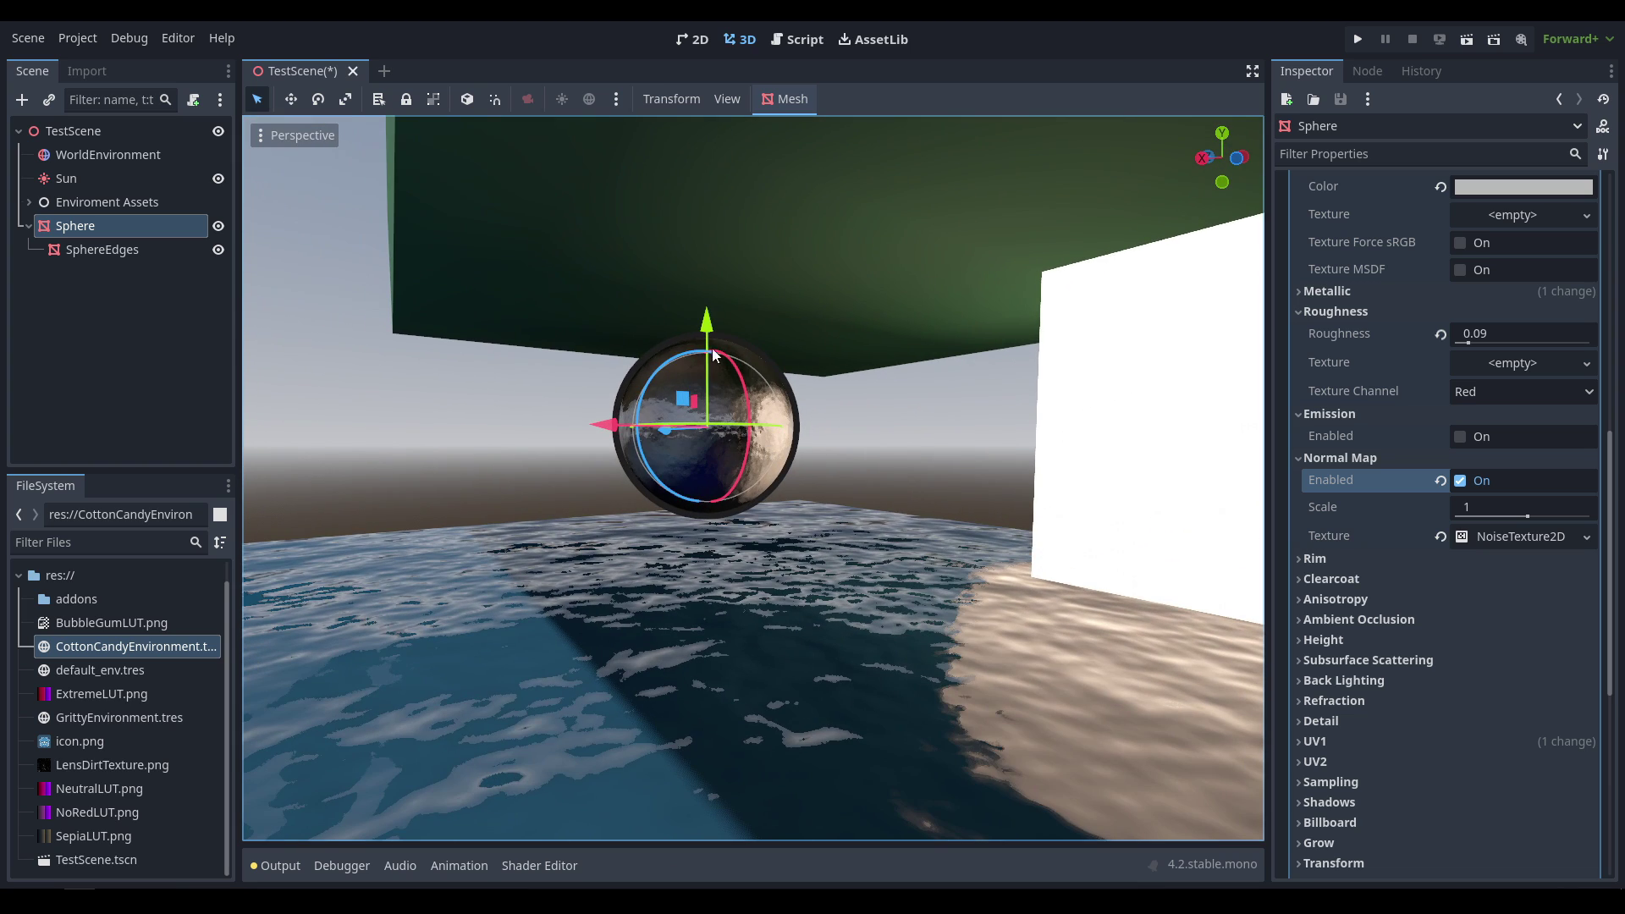
pyautogui.scroll(4, 718, 415)
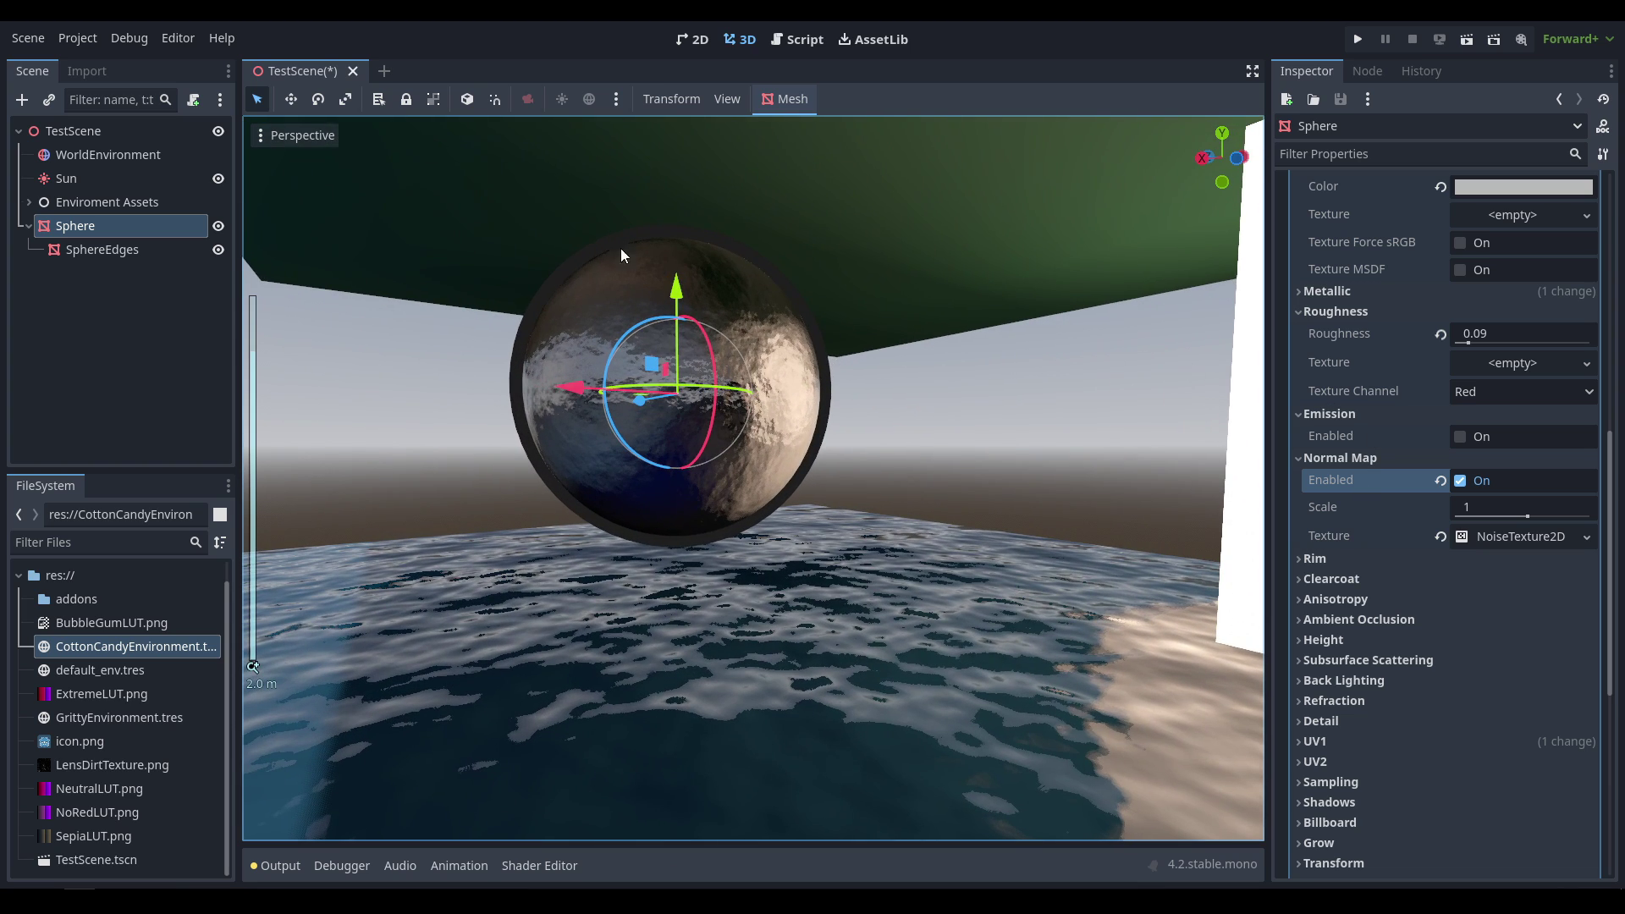
pyautogui.scroll(-10, 1424, 645)
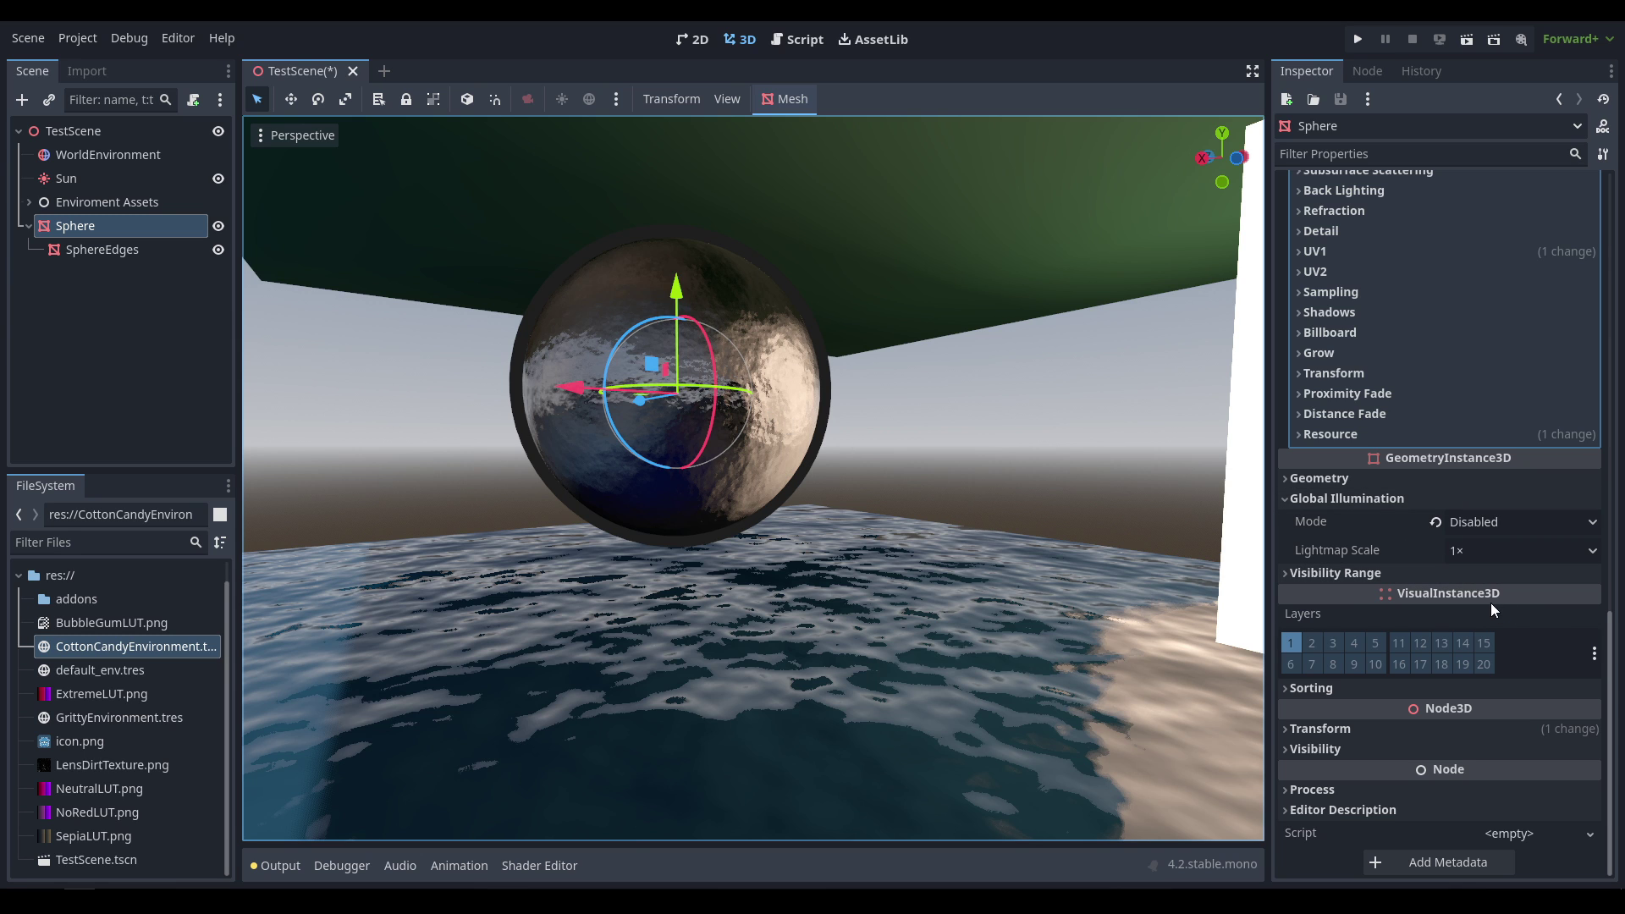
pyautogui.moveTo(862, 535); pyautogui.dragTo(880, 618, button='right')
pyautogui.press('f')
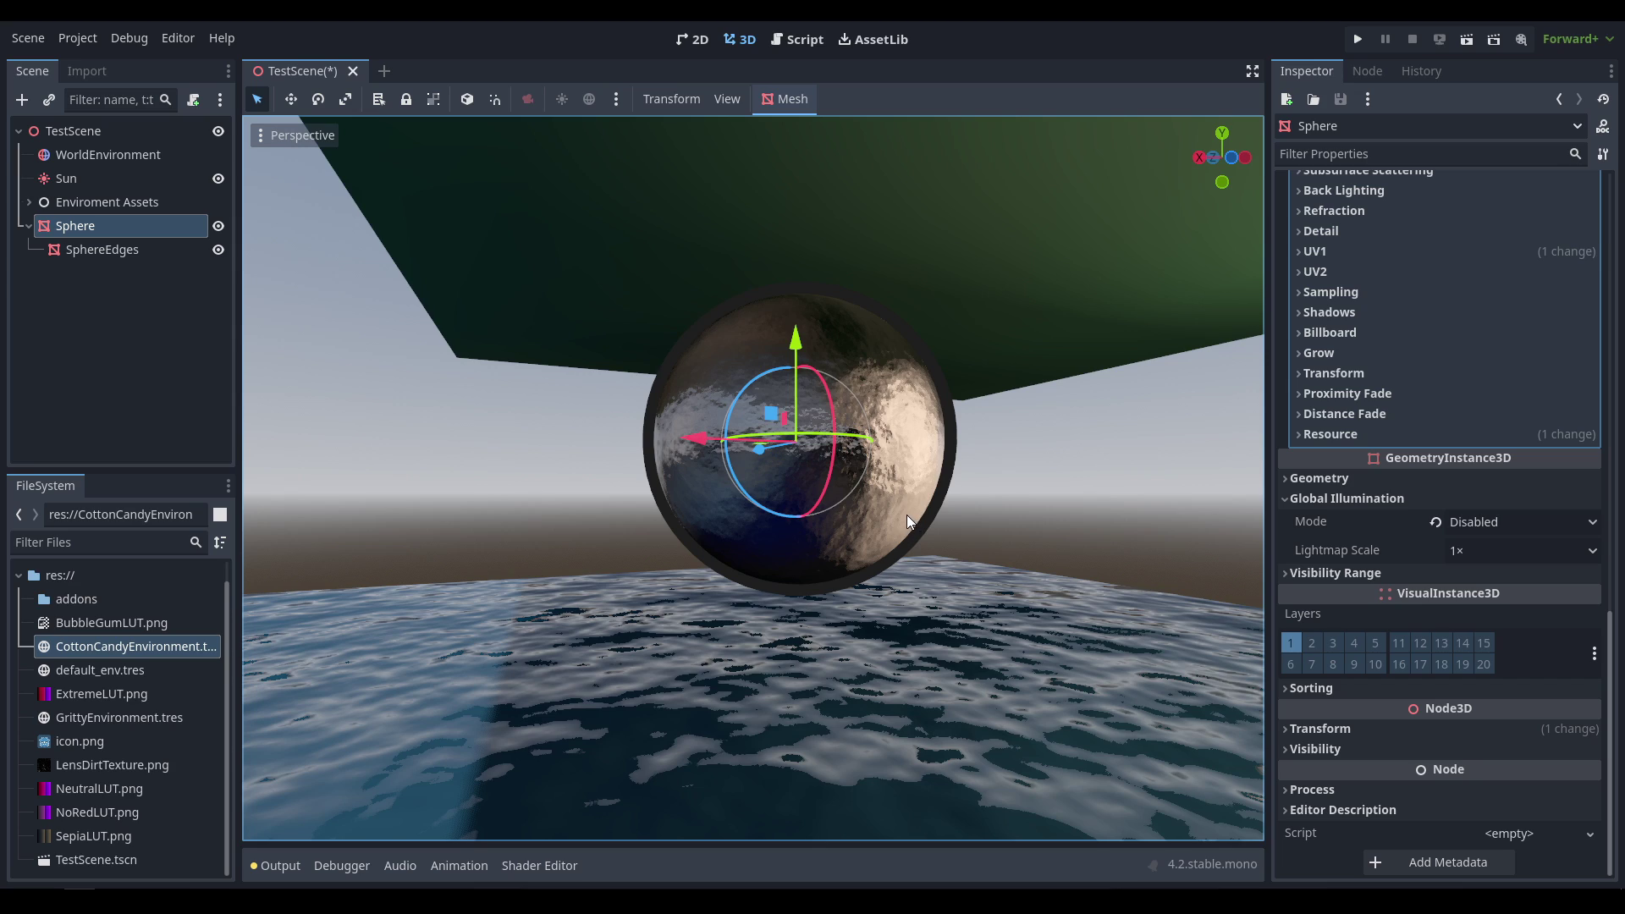
# Step: Move the Sphere about 1.26 units along the X axis, away from the green slab's underside
pyautogui.scroll(-2, 905, 506)
pyautogui.scroll(-15, 799, 646)
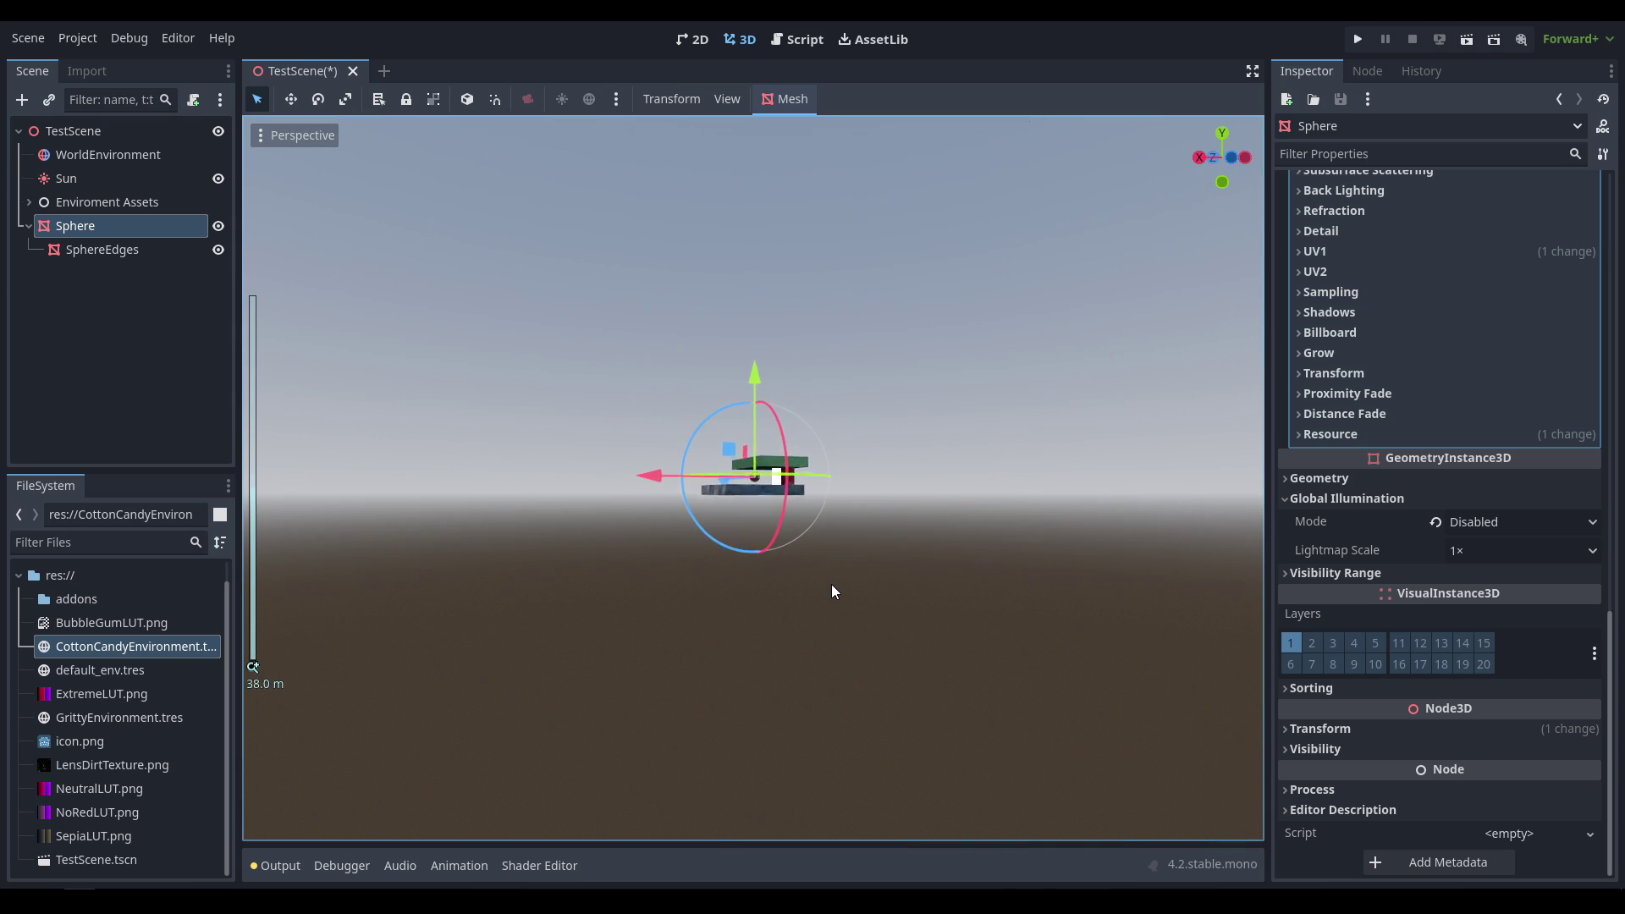
pyautogui.scroll(15, 817, 583)
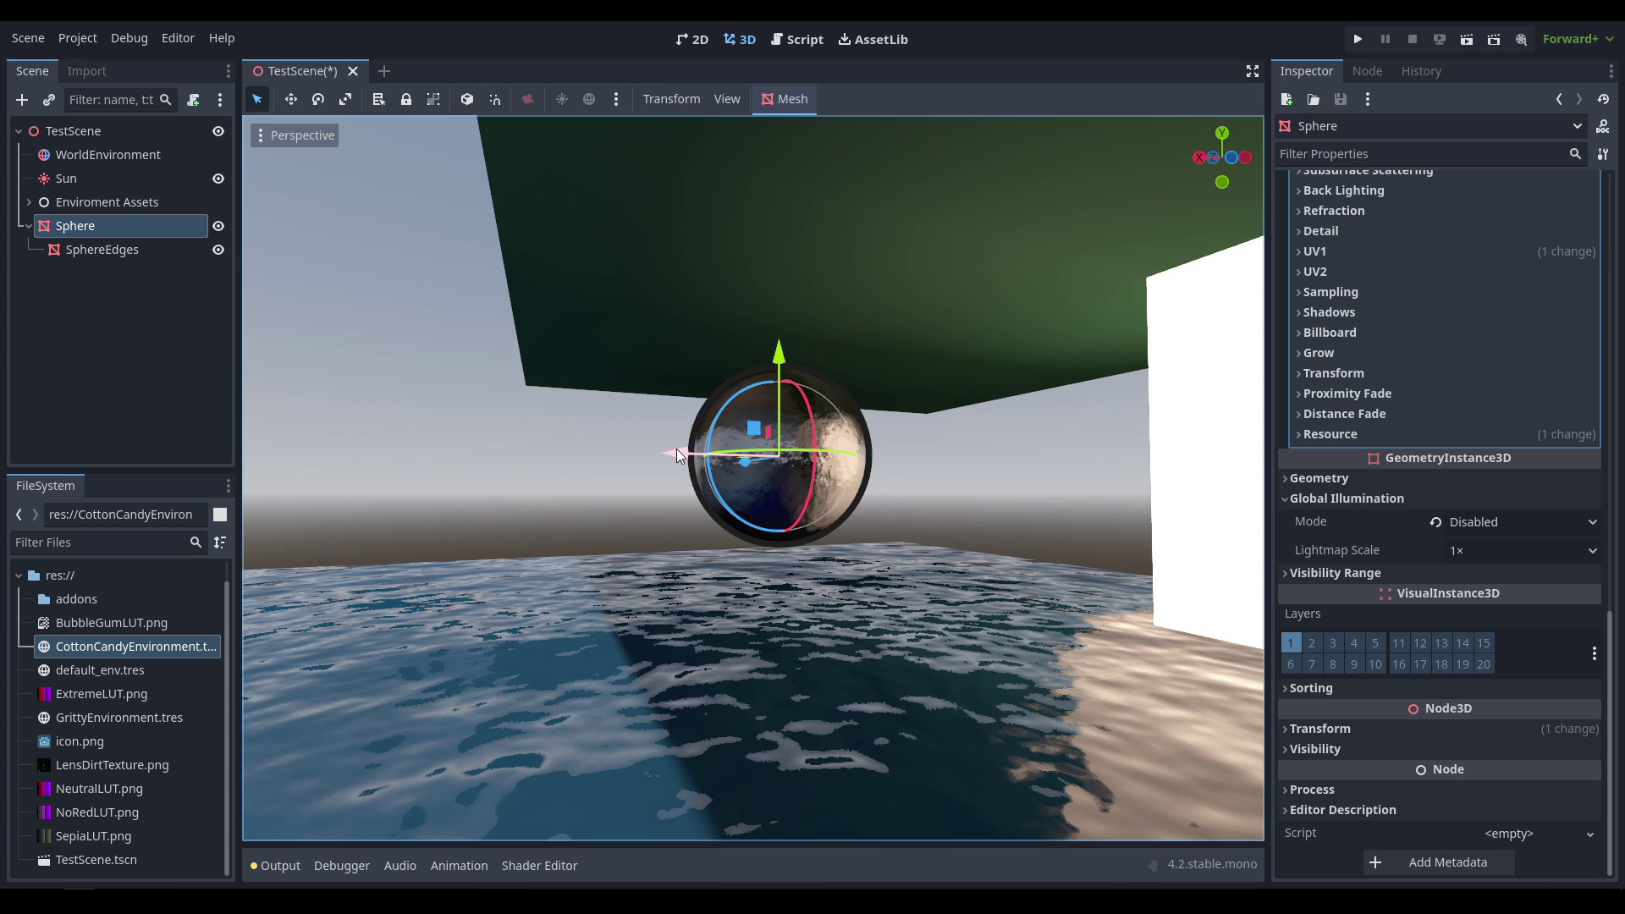
pyautogui.moveTo(677, 448); pyautogui.dragTo(405, 480)
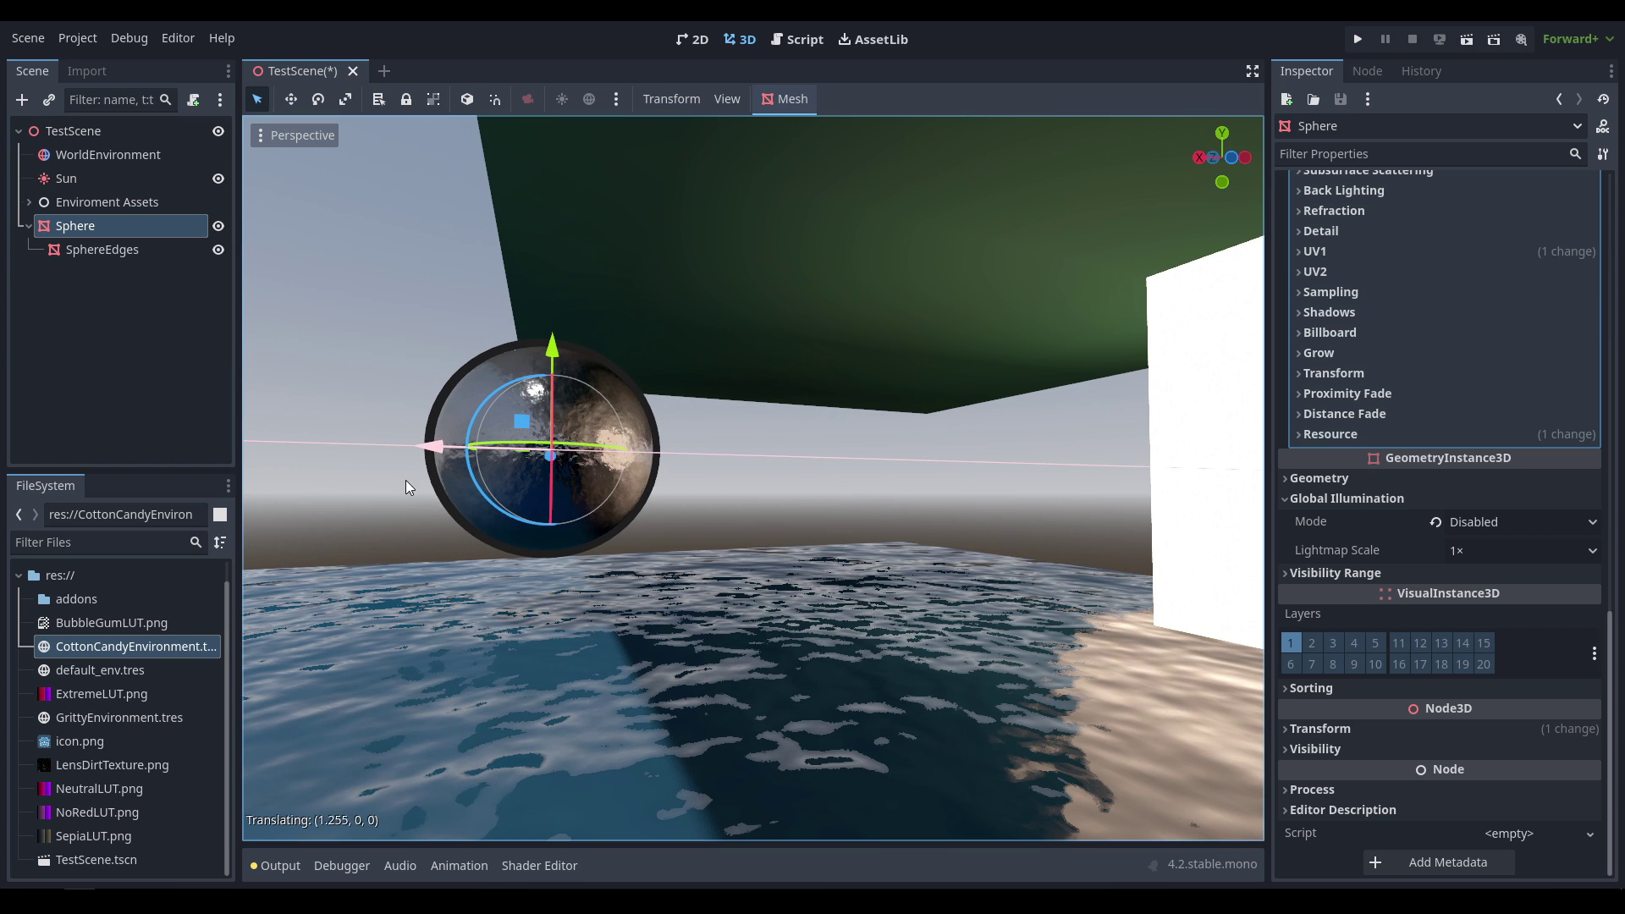
pyautogui.moveTo(804, 716); pyautogui.dragTo(806, 763, button='right')
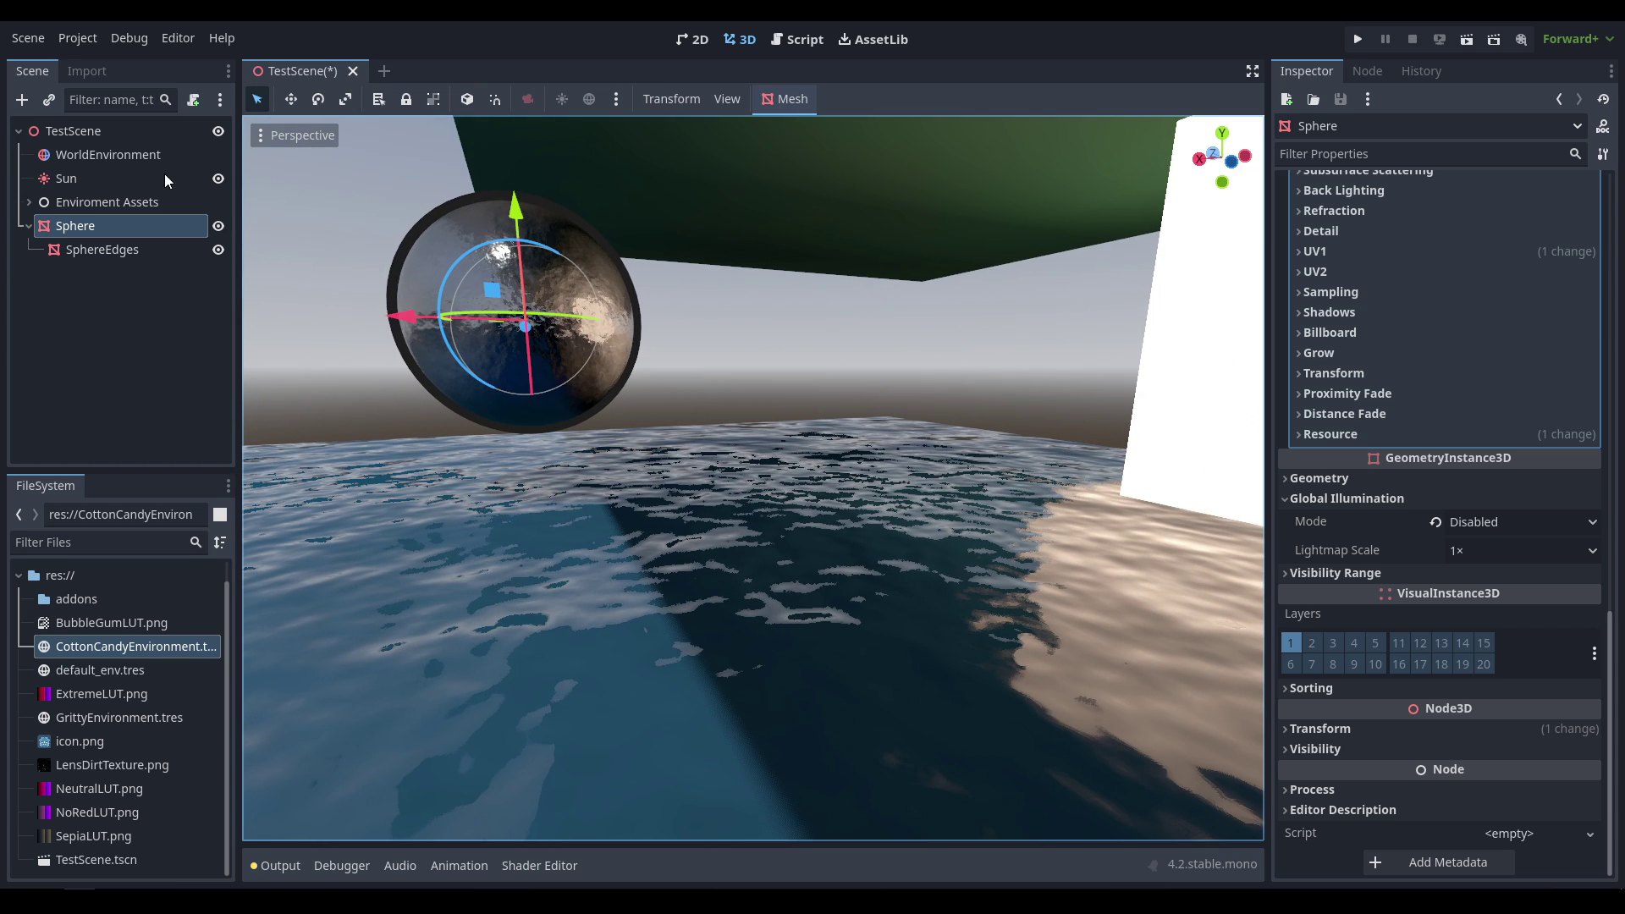
# Step: Select the WorldEnvironment, try an SDFGI Min Cell Size of 0.1 and view the Sphere and white block
pyautogui.click(152, 155)
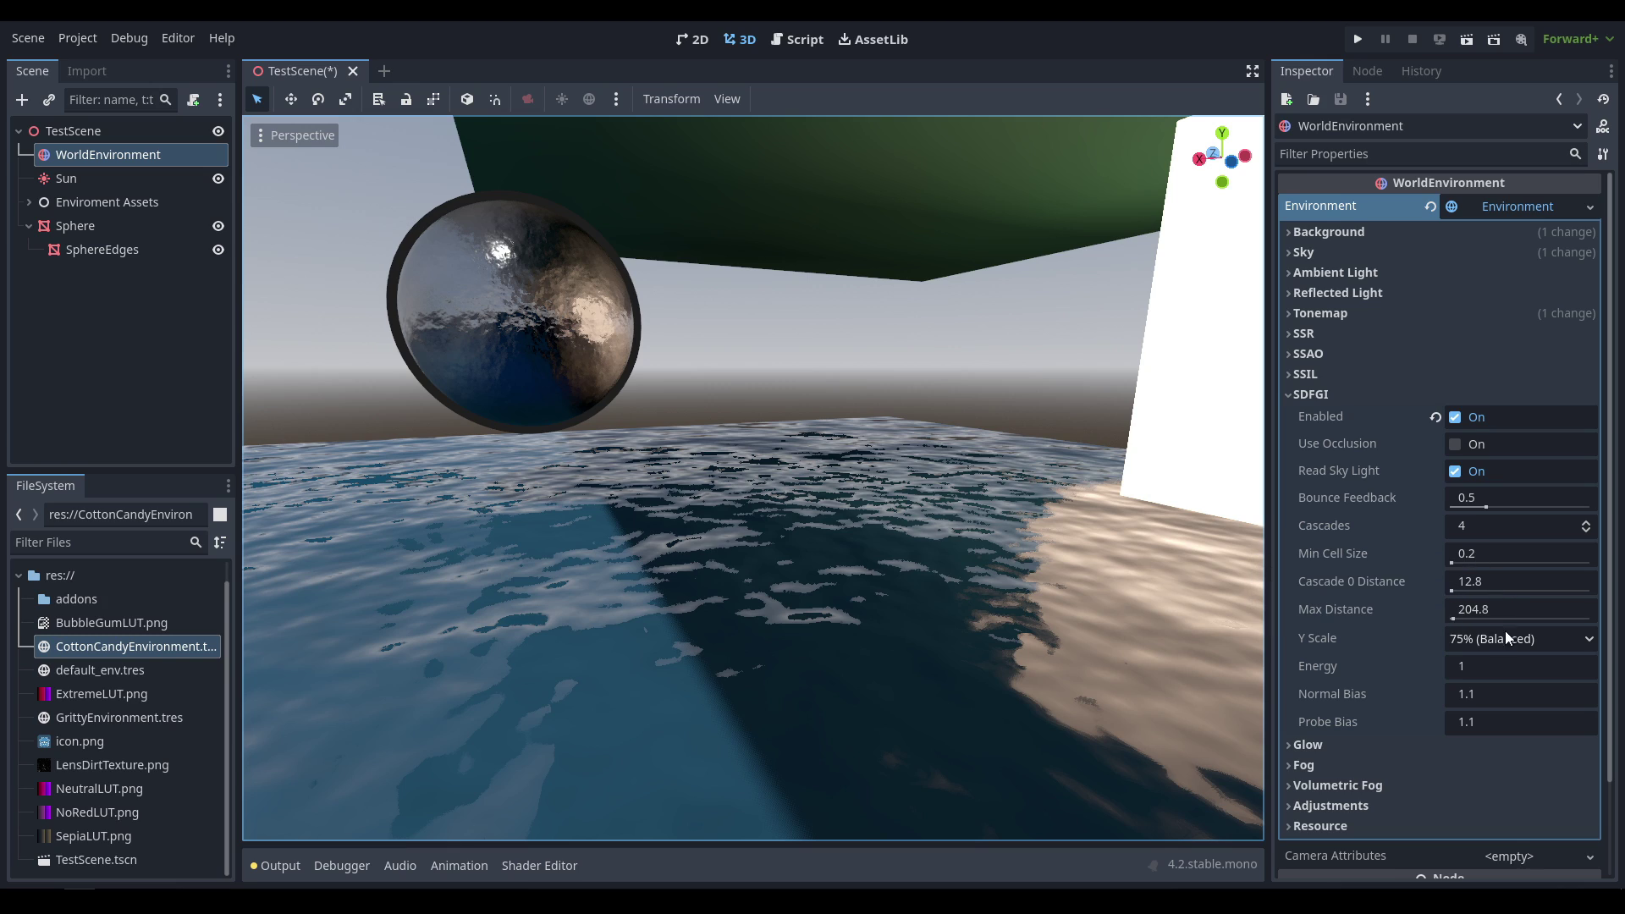
pyautogui.click(1477, 555)
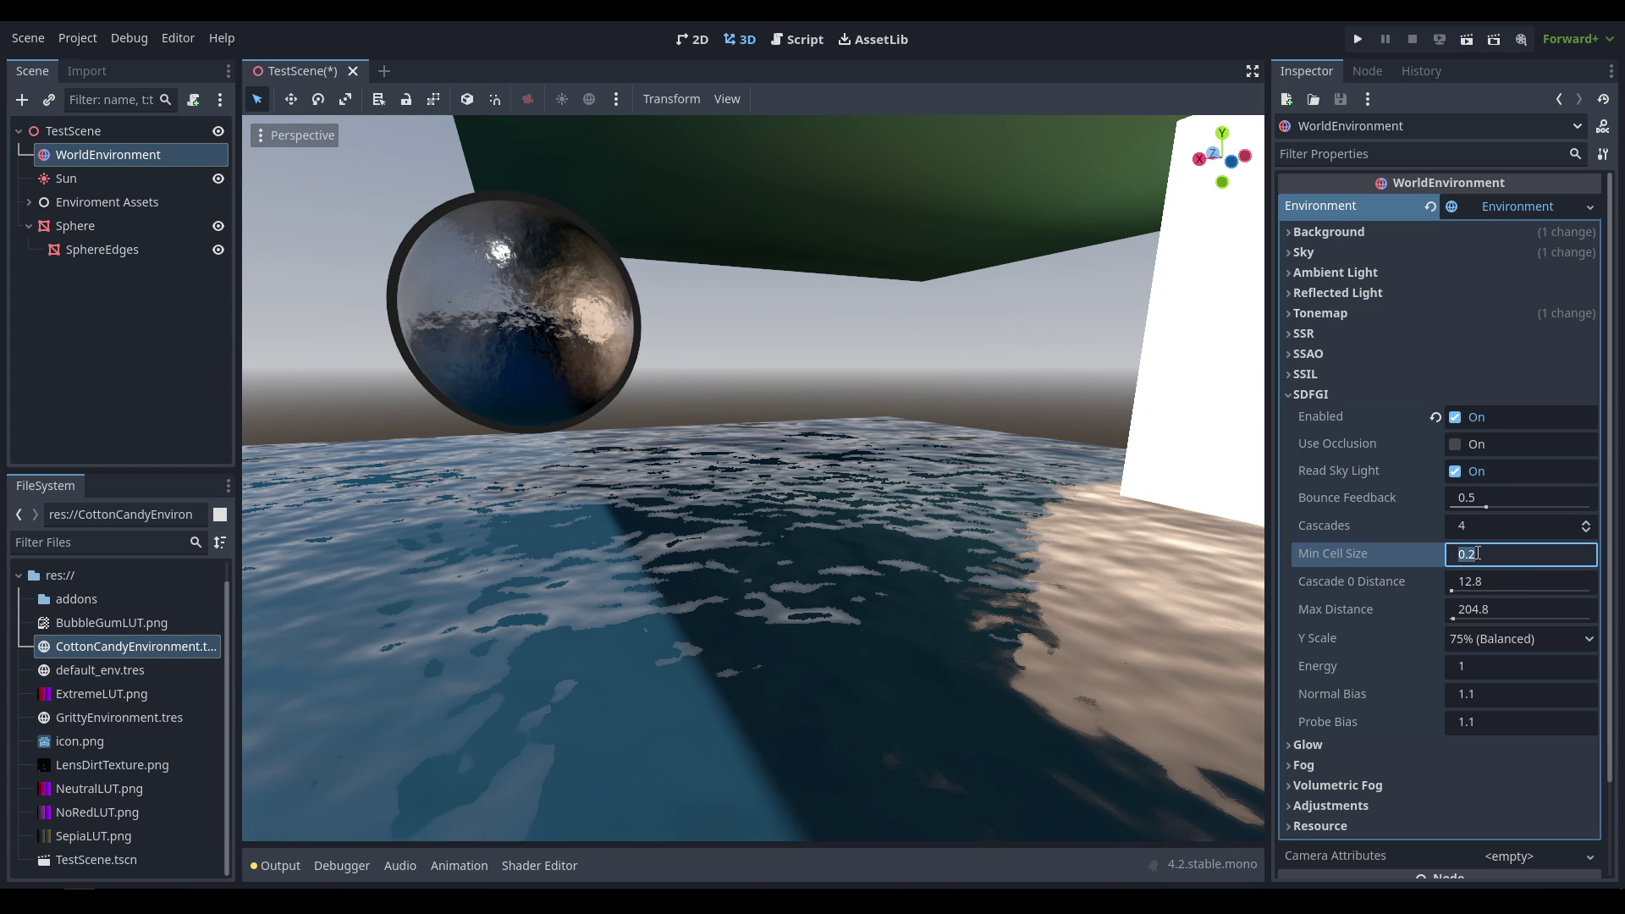
pyautogui.write('0.1')
pyautogui.press('Return')
pyautogui.moveTo(771, 455); pyautogui.dragTo(816, 459, button='middle')
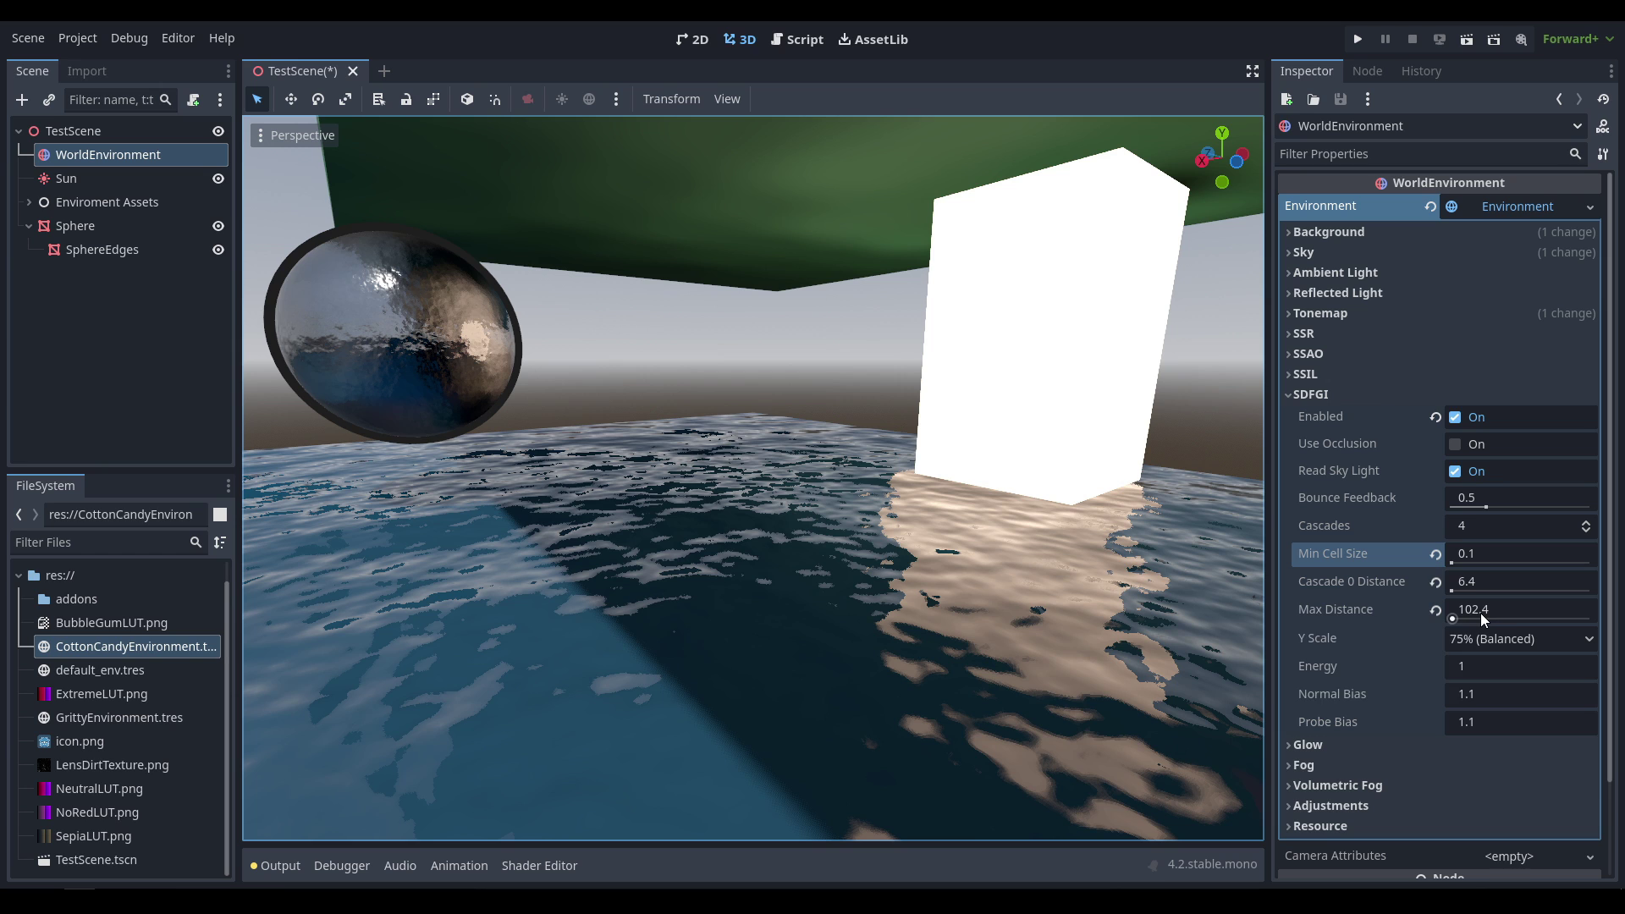
# Step: Try 6 SDFGI Cascades and view the scene from far away and close up
pyautogui.click(1476, 521)
pyautogui.write('6')
pyautogui.press('Return')
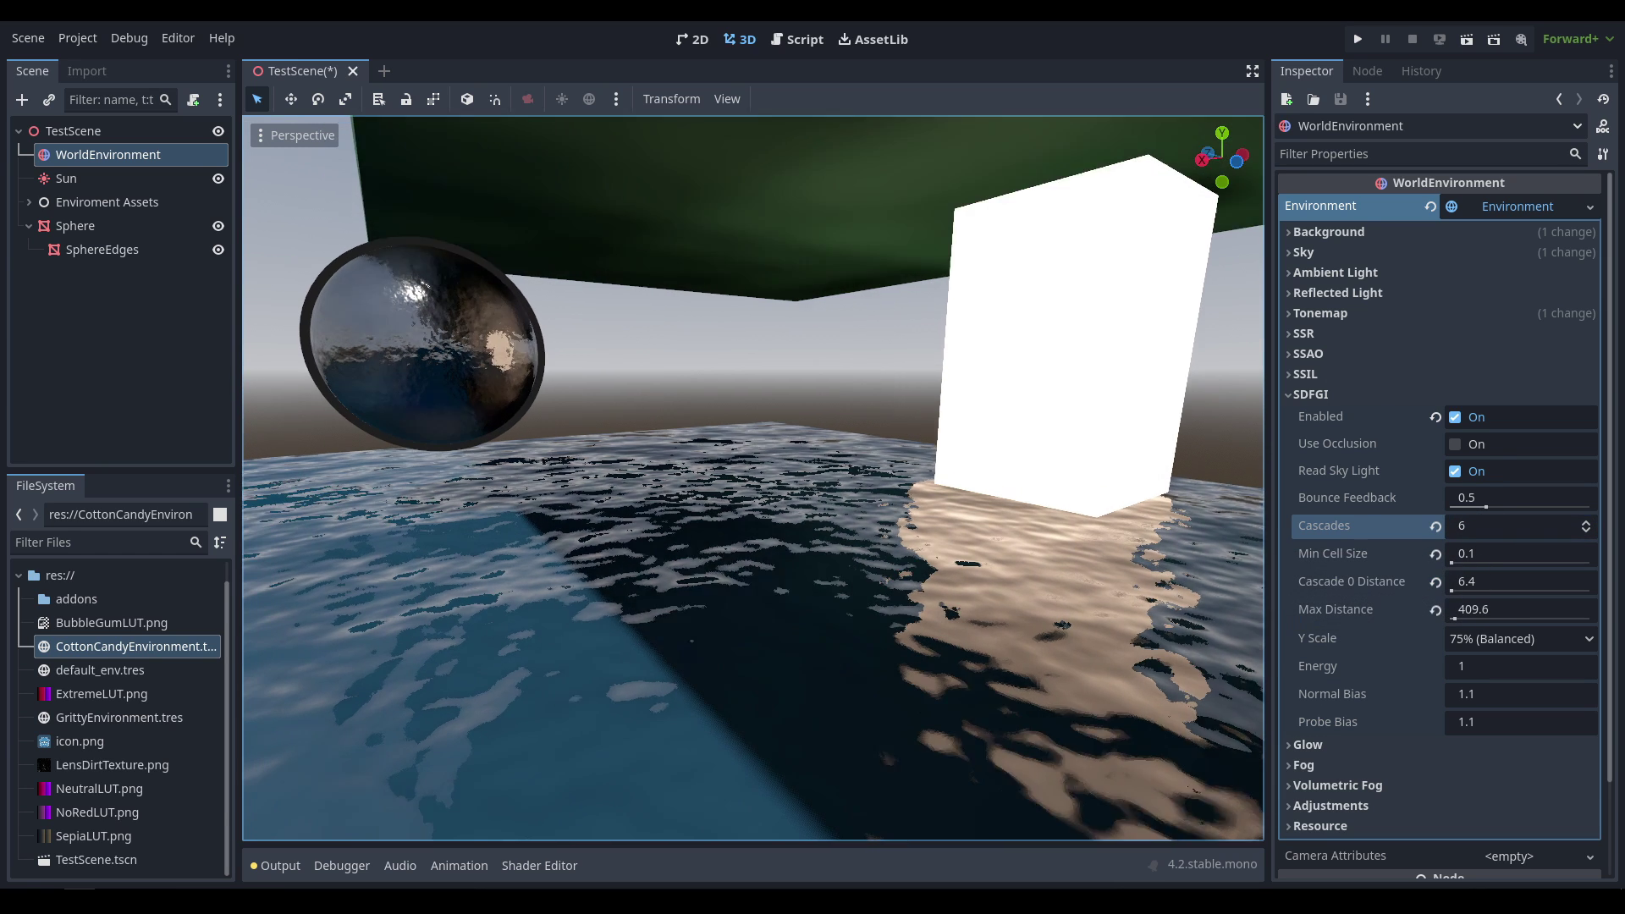
pyautogui.scroll(-15, 709, 419)
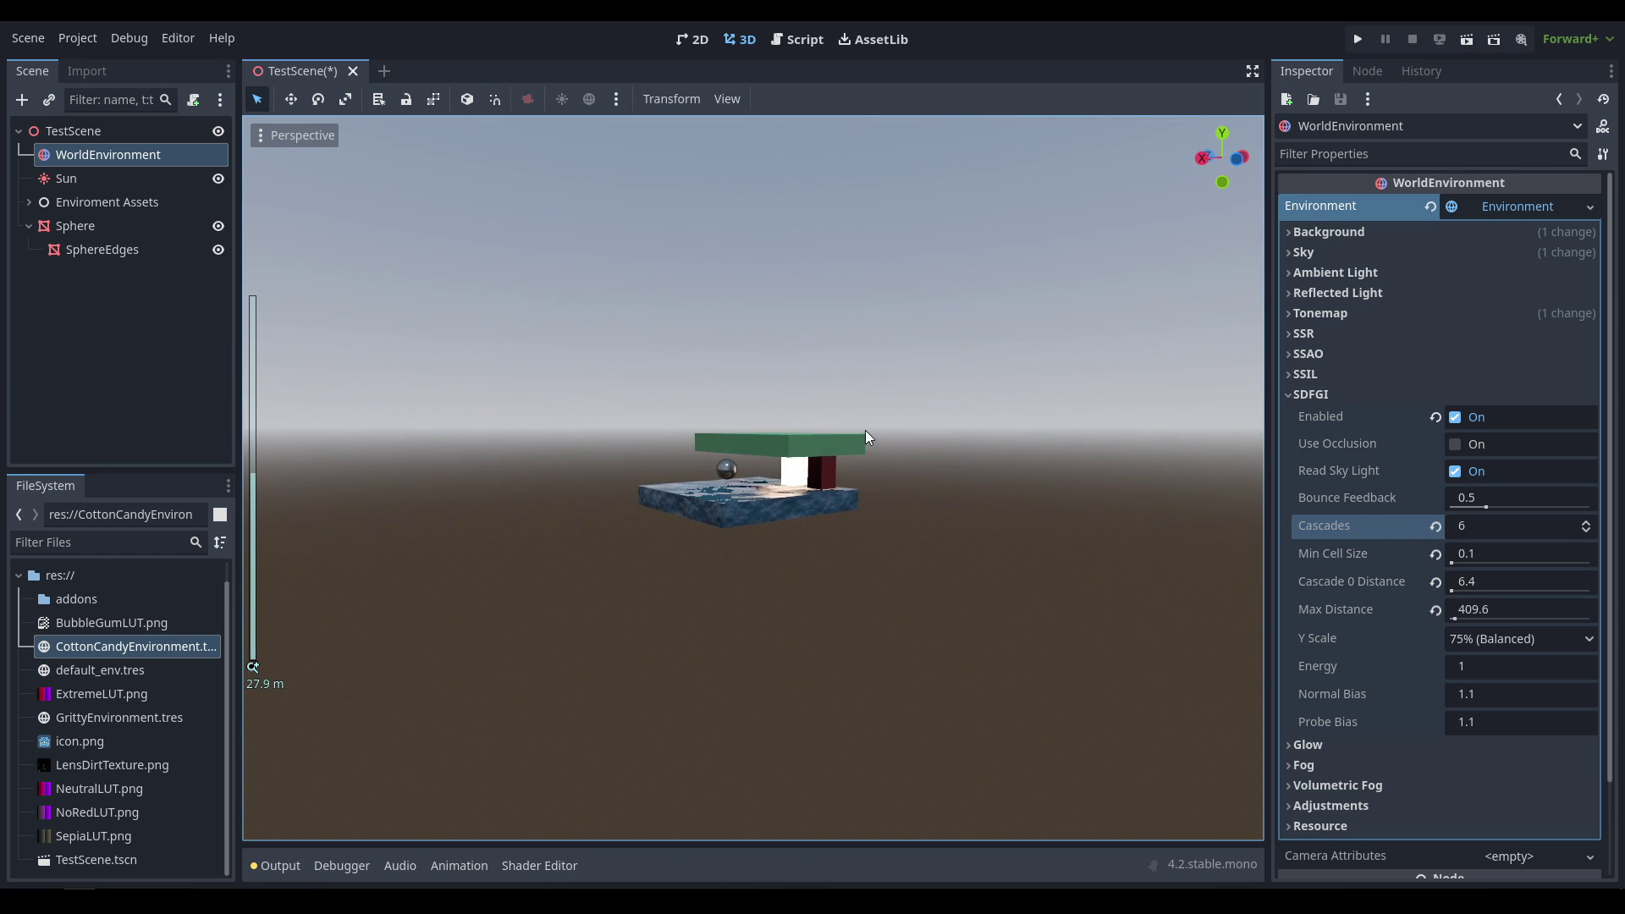
pyautogui.scroll(15, 865, 438)
pyautogui.click(1495, 525)
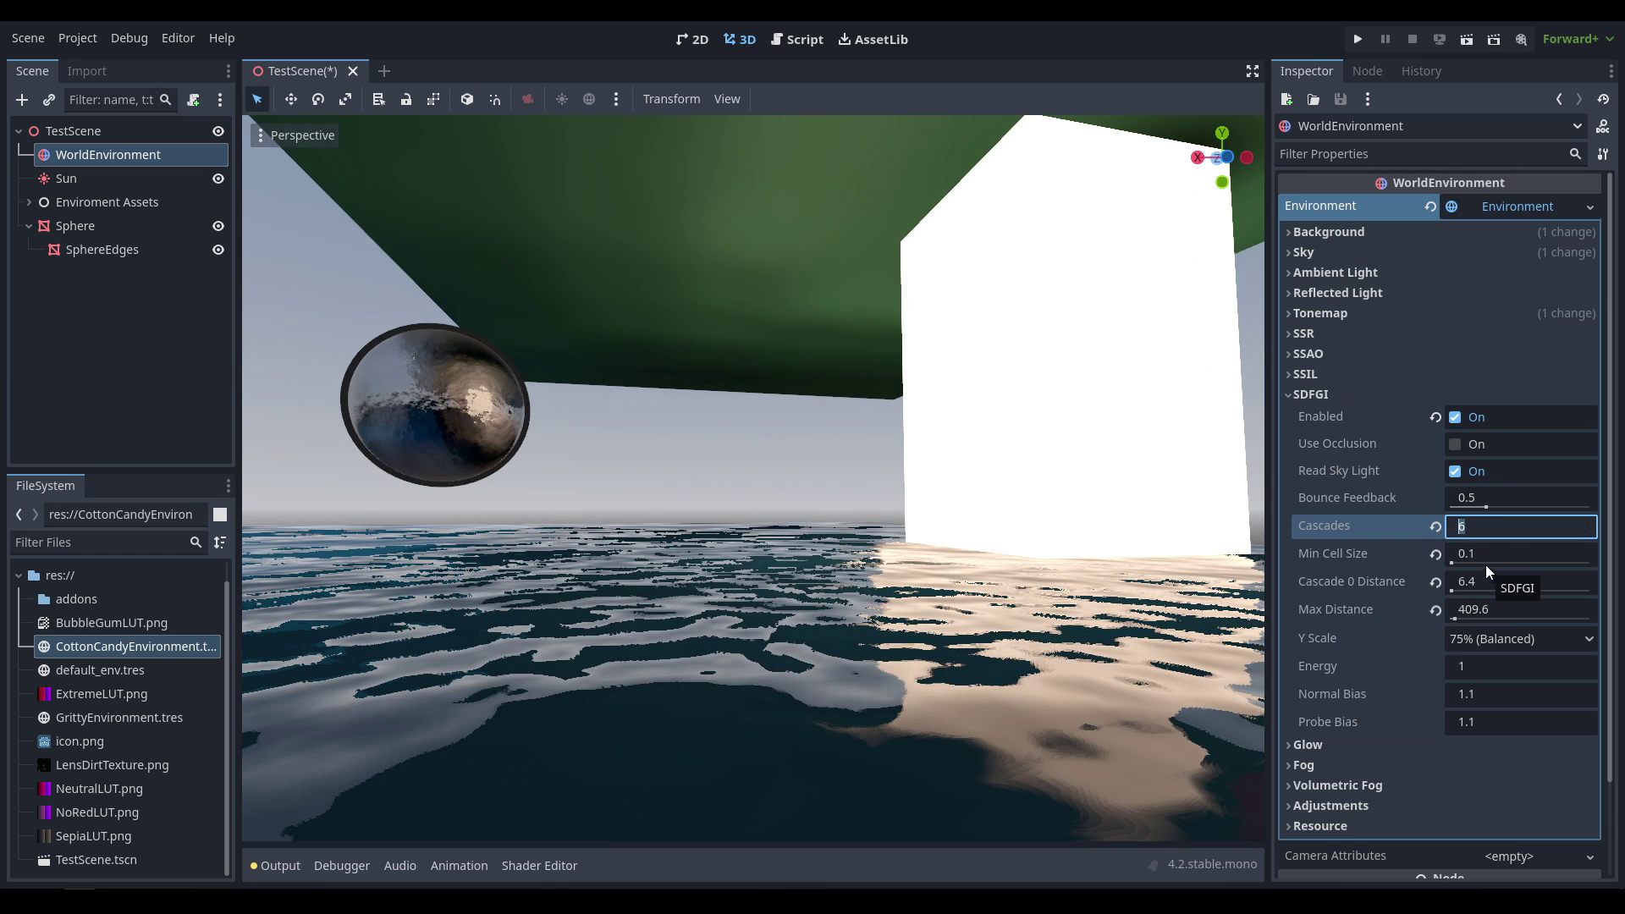
pyautogui.moveTo(669, 466); pyautogui.dragTo(760, 523, button='middle')
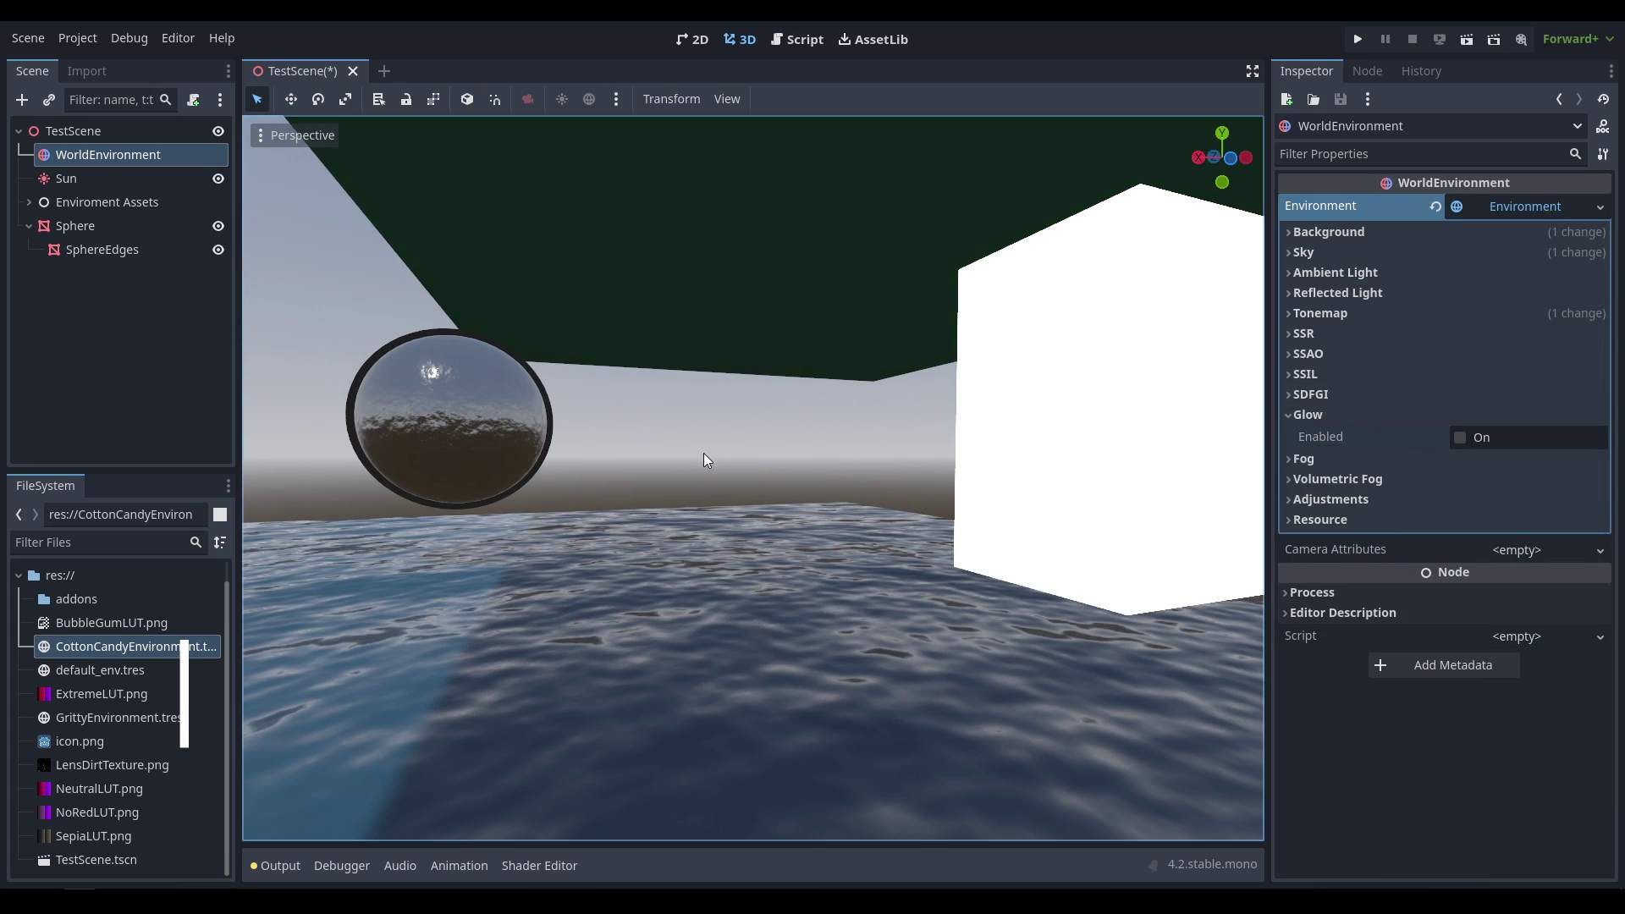
# Step: Enable Glow, view the halo around the white block and set the glow Strength to 0.71
pyautogui.moveTo(704, 453); pyautogui.dragTo(910, 446, button='middle')
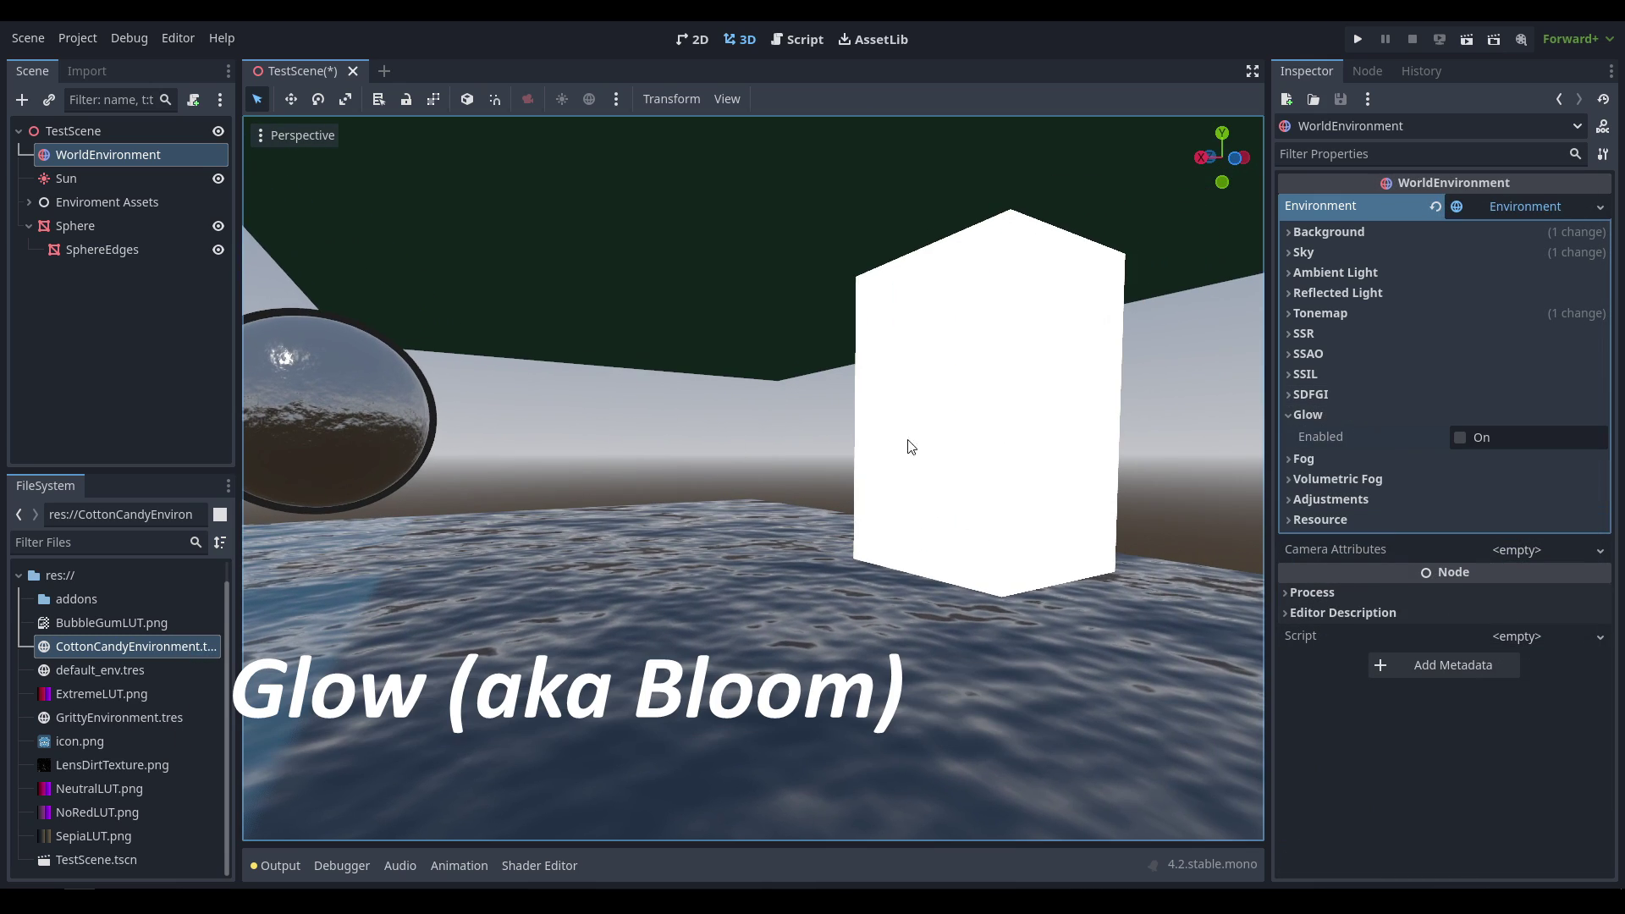
pyautogui.click(1460, 438)
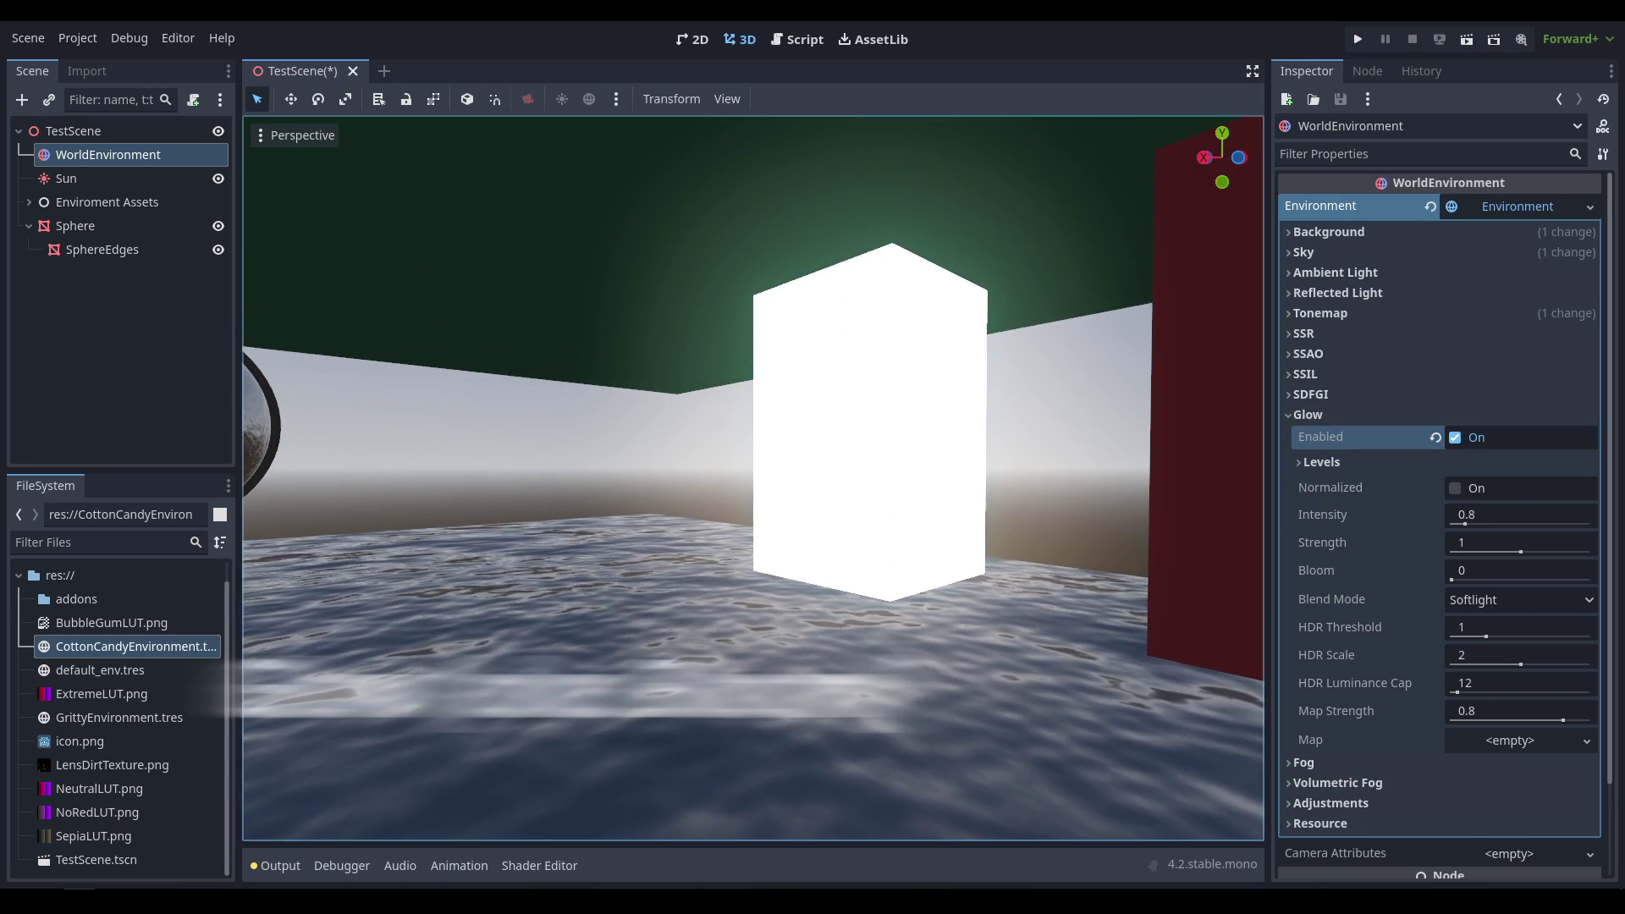
pyautogui.moveTo(753, 477); pyautogui.dragTo(821, 469, button='right')
pyautogui.moveTo(768, 571); pyautogui.dragTo(1027, 523, button='middle')
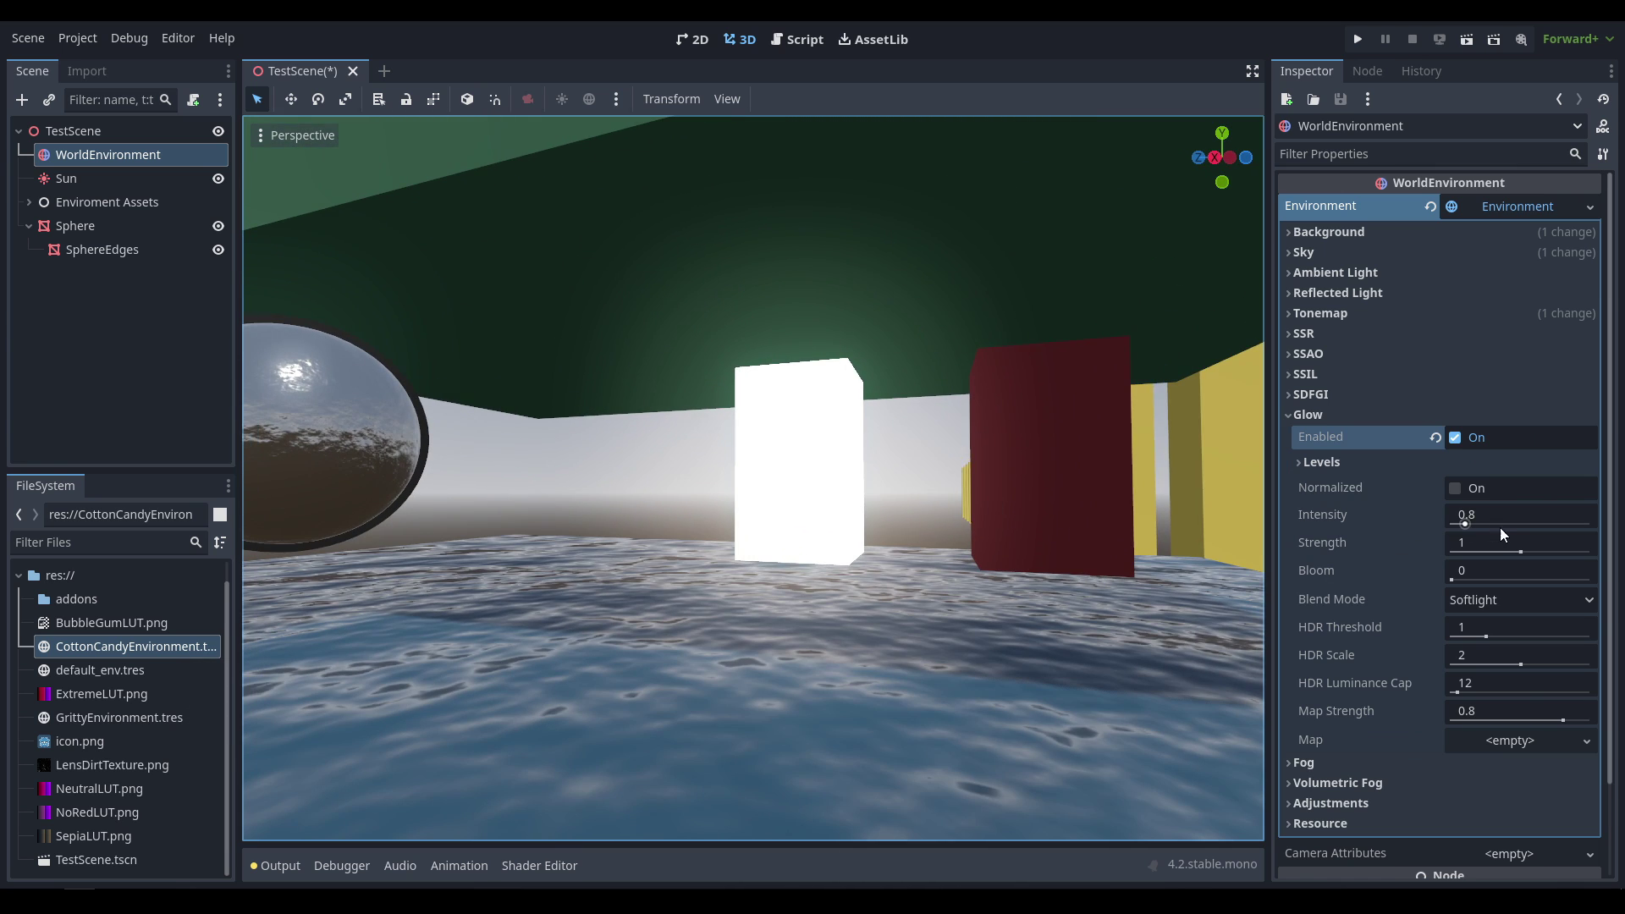
pyautogui.moveTo(1521, 554)
pyautogui.mouseDown()
pyautogui.moveTo(1474, 554)
pyautogui.moveTo(1499, 551)
pyautogui.mouseUp()
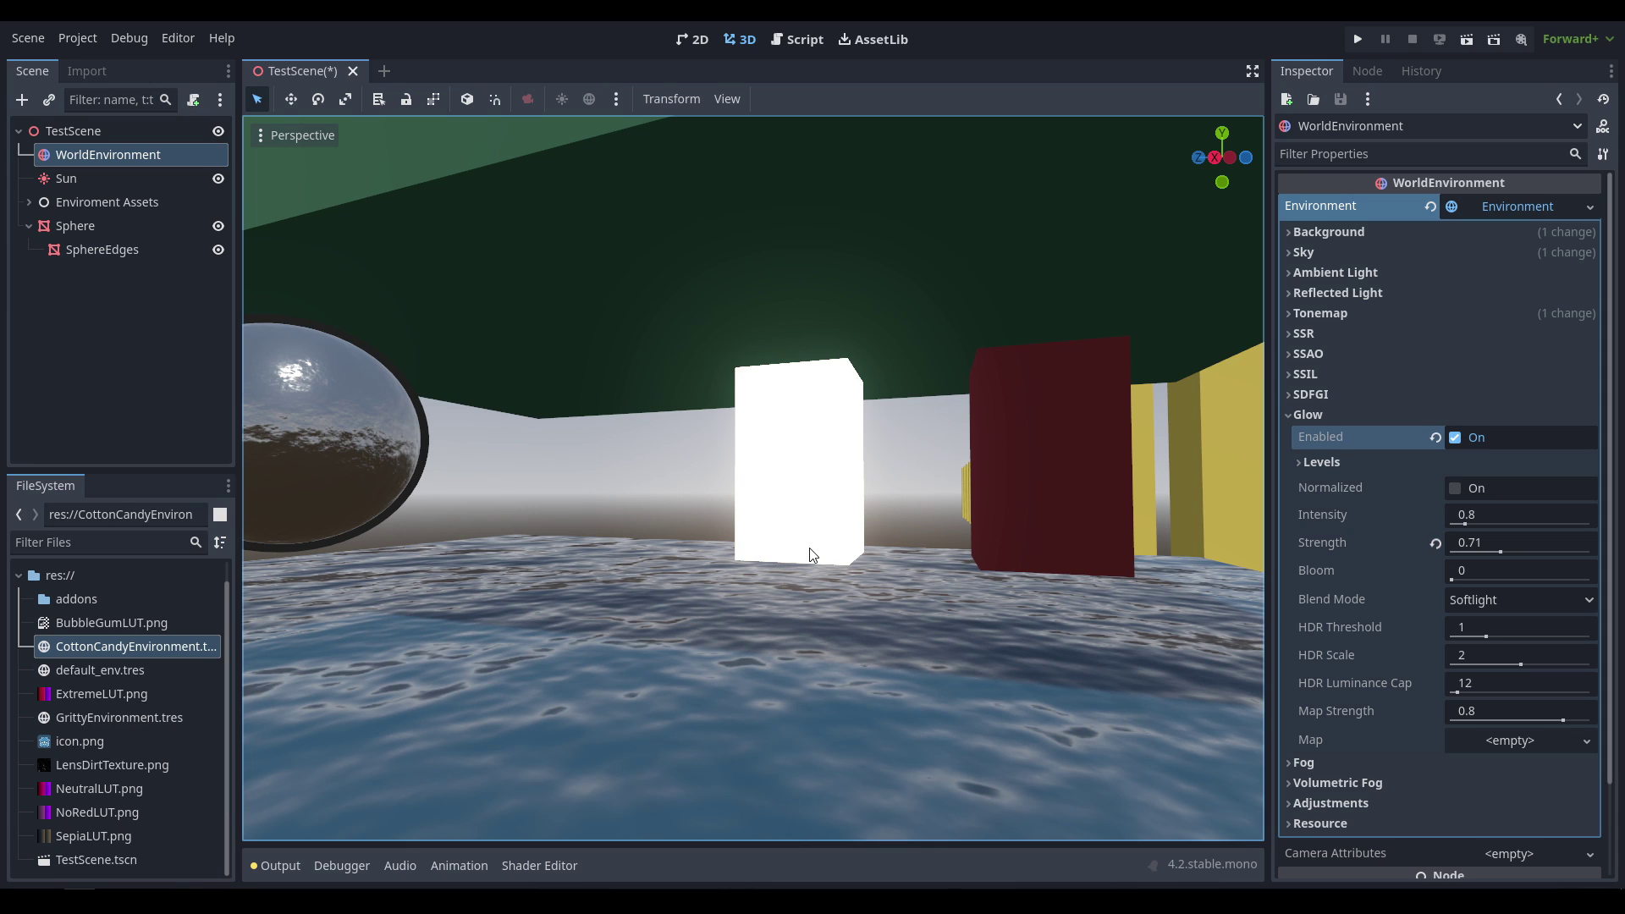
# Step: Try the Screen blend mode for the glow and return it to Softlight
pyautogui.click(1515, 599)
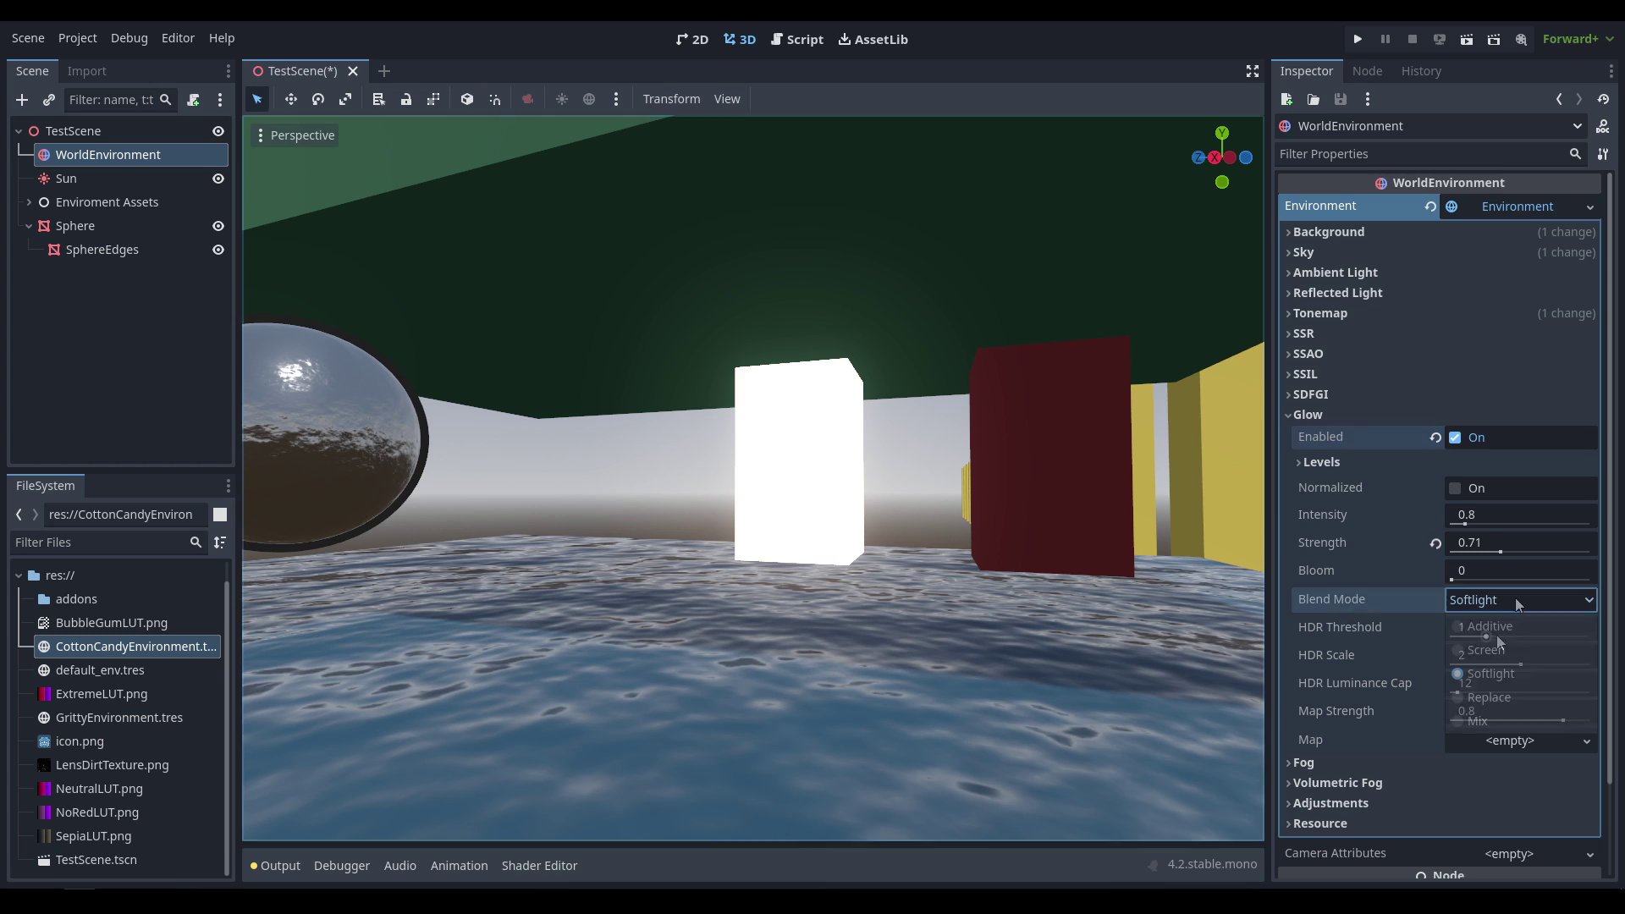
pyautogui.click(1487, 650)
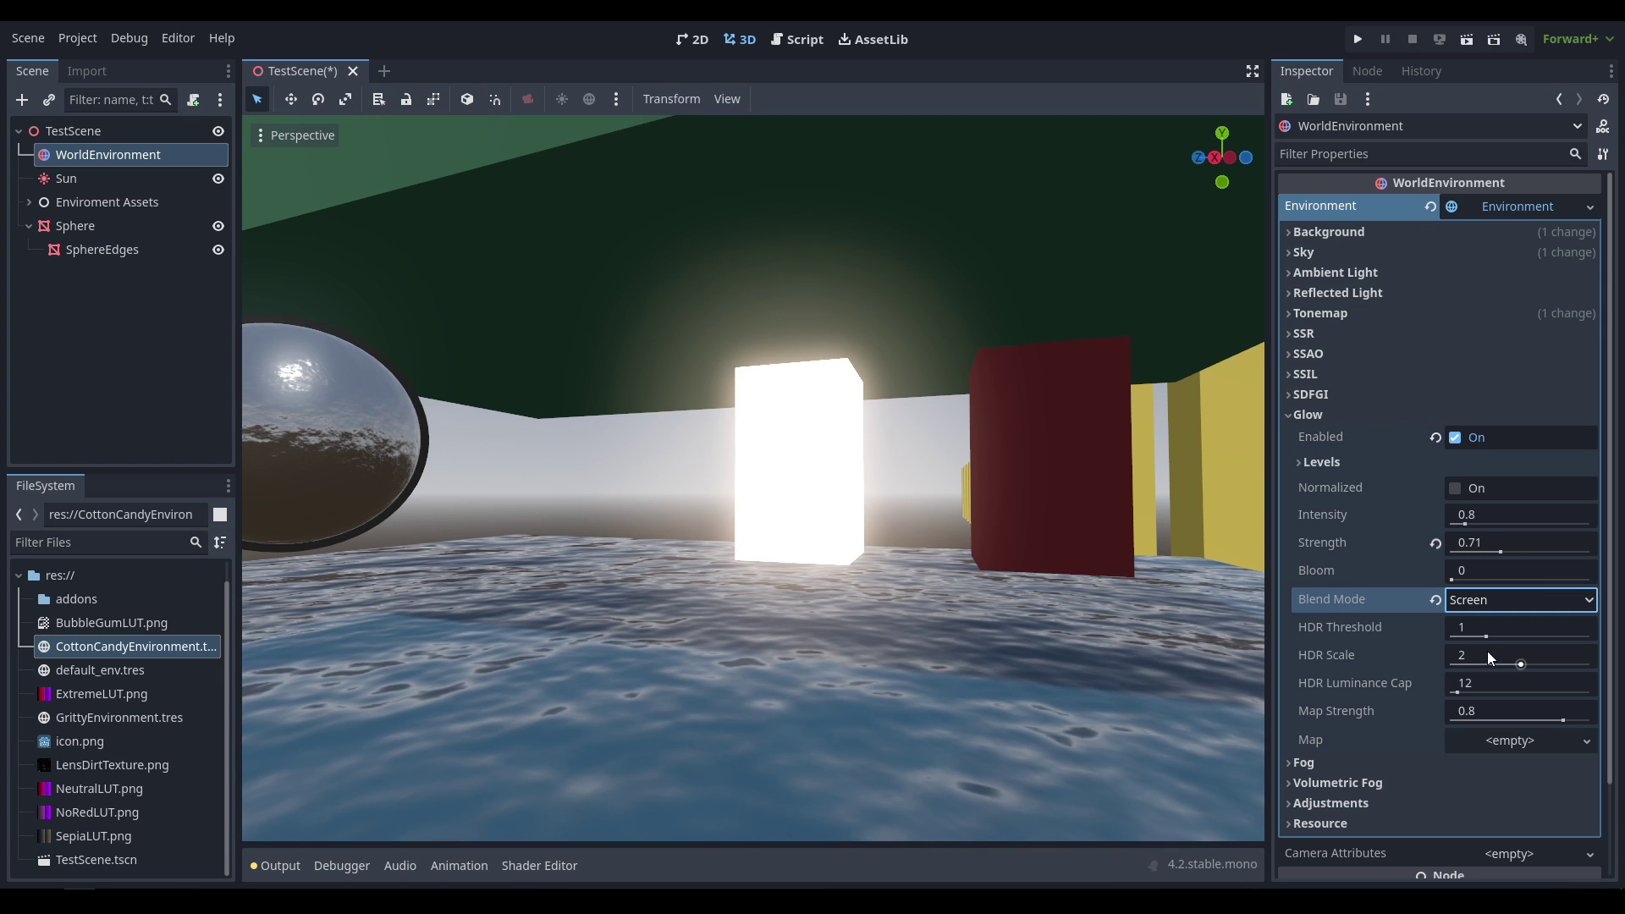
pyautogui.click(1483, 602)
pyautogui.click(1484, 667)
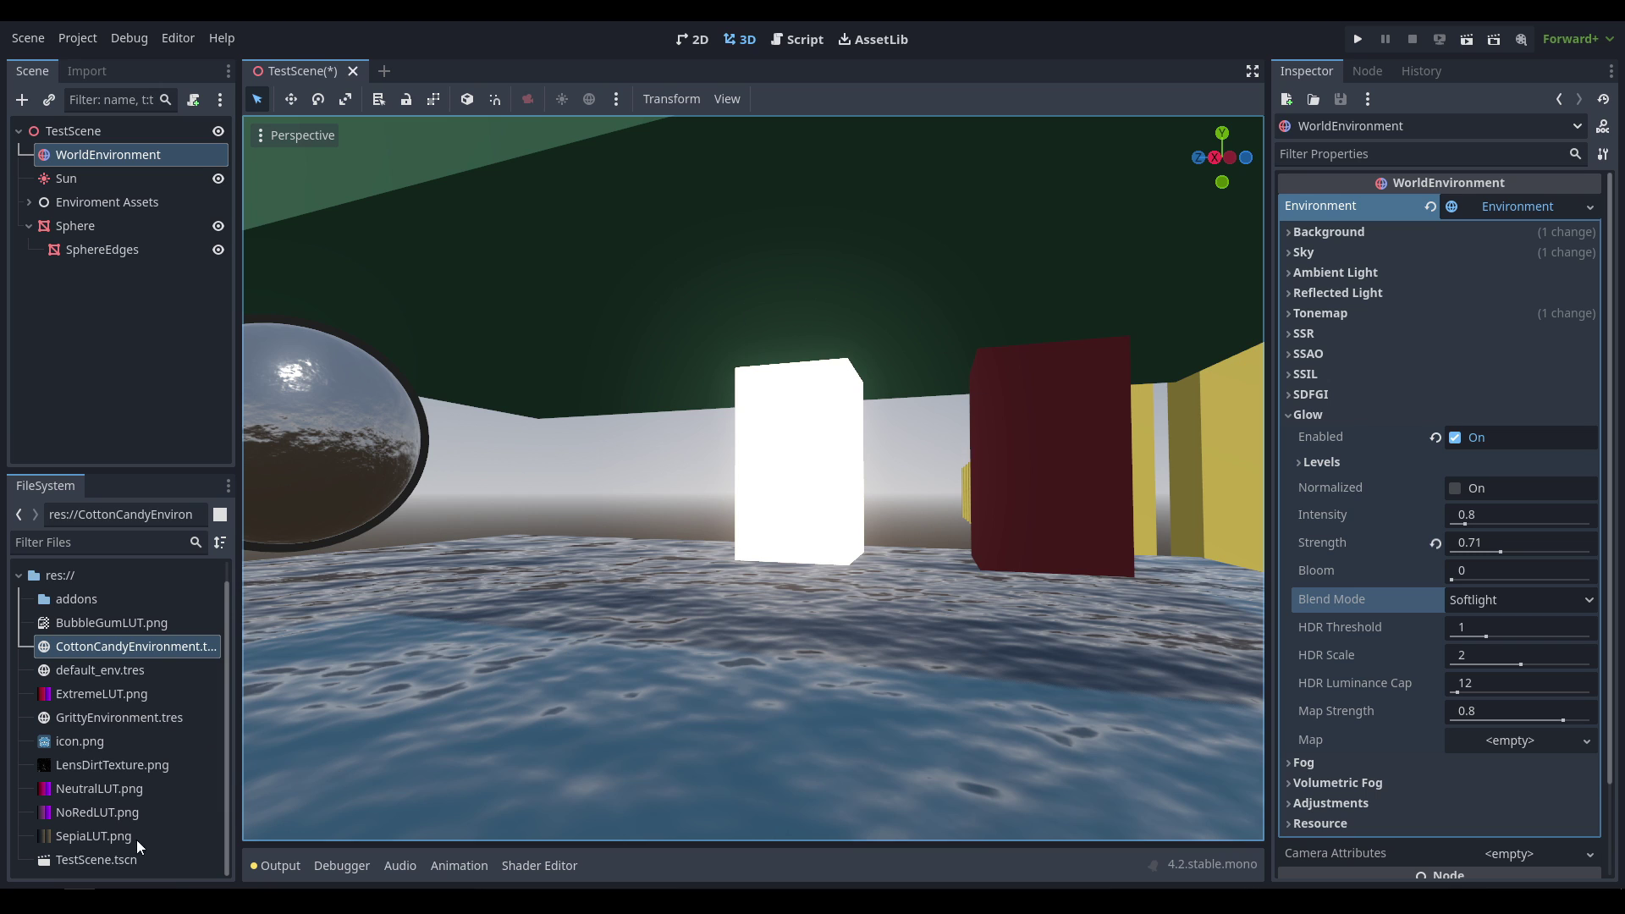
# Step: Try LensDirtTexture.png as the glow Map with Strength 1.1 and the Screen blend mode, viewing the halo around the white block
pyautogui.moveTo(109, 762); pyautogui.dragTo(1519, 743)
pyautogui.moveTo(877, 546); pyautogui.dragTo(915, 534, button='right')
pyautogui.moveTo(1500, 551); pyautogui.dragTo(1587, 550)
pyautogui.moveTo(846, 433); pyautogui.dragTo(994, 417, button='right')
pyautogui.moveTo(836, 531); pyautogui.dragTo(836, 532, button='right')
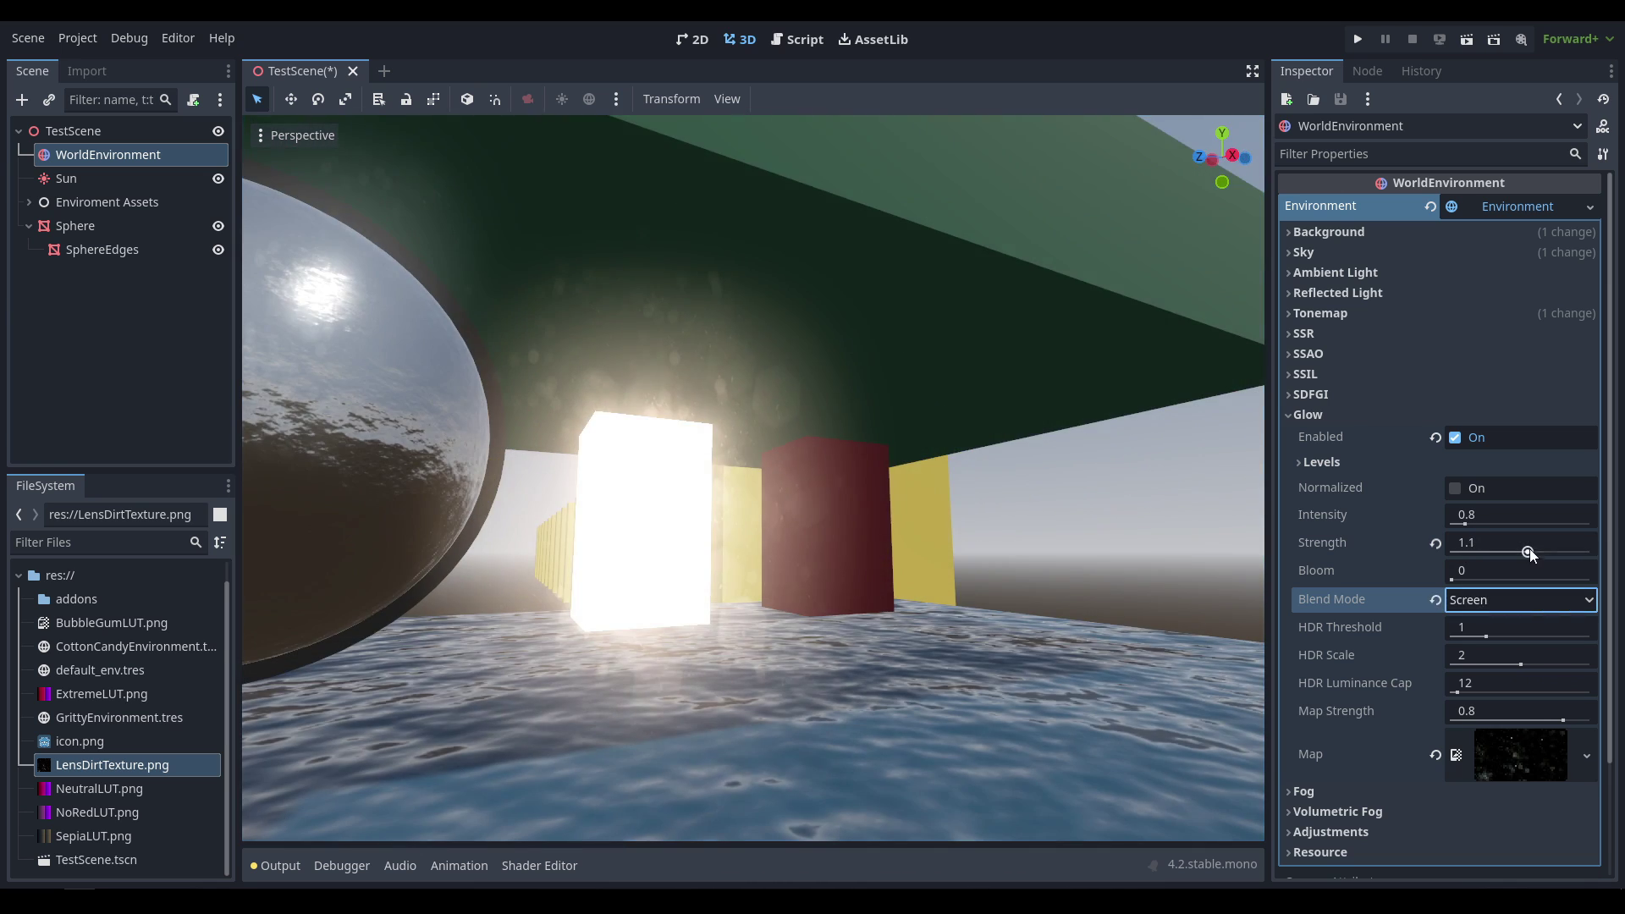
pyautogui.moveTo(835, 532); pyautogui.dragTo(694, 525, button='right')
pyautogui.moveTo(937, 499); pyautogui.dragTo(951, 504, button='right')
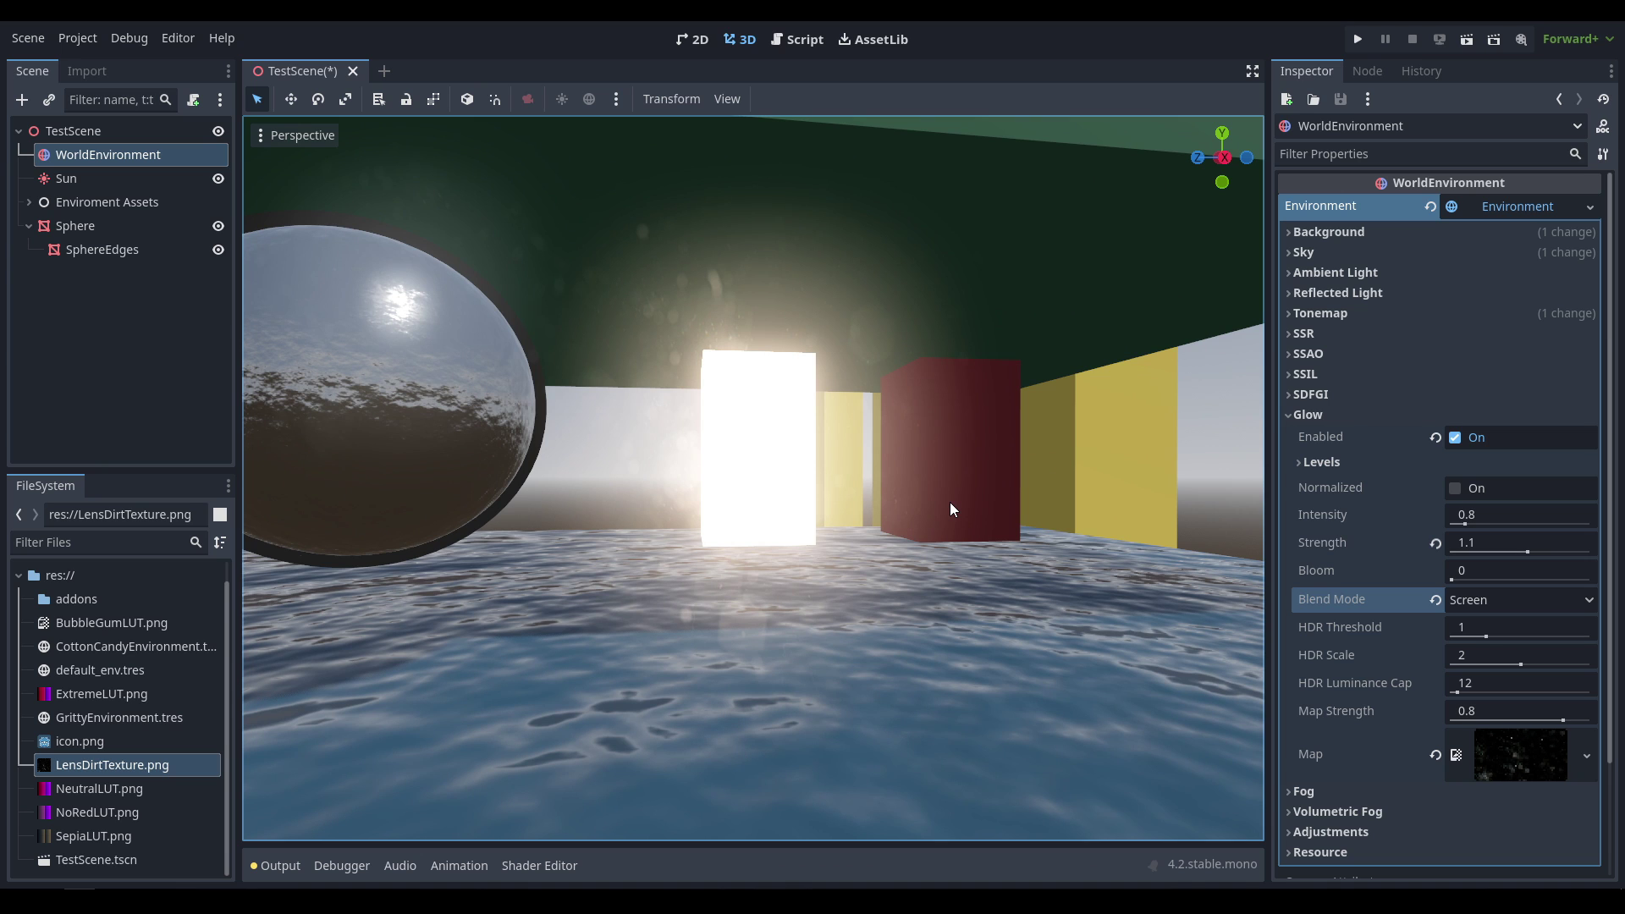
pyautogui.moveTo(949, 501); pyautogui.dragTo(1004, 516, button='right')
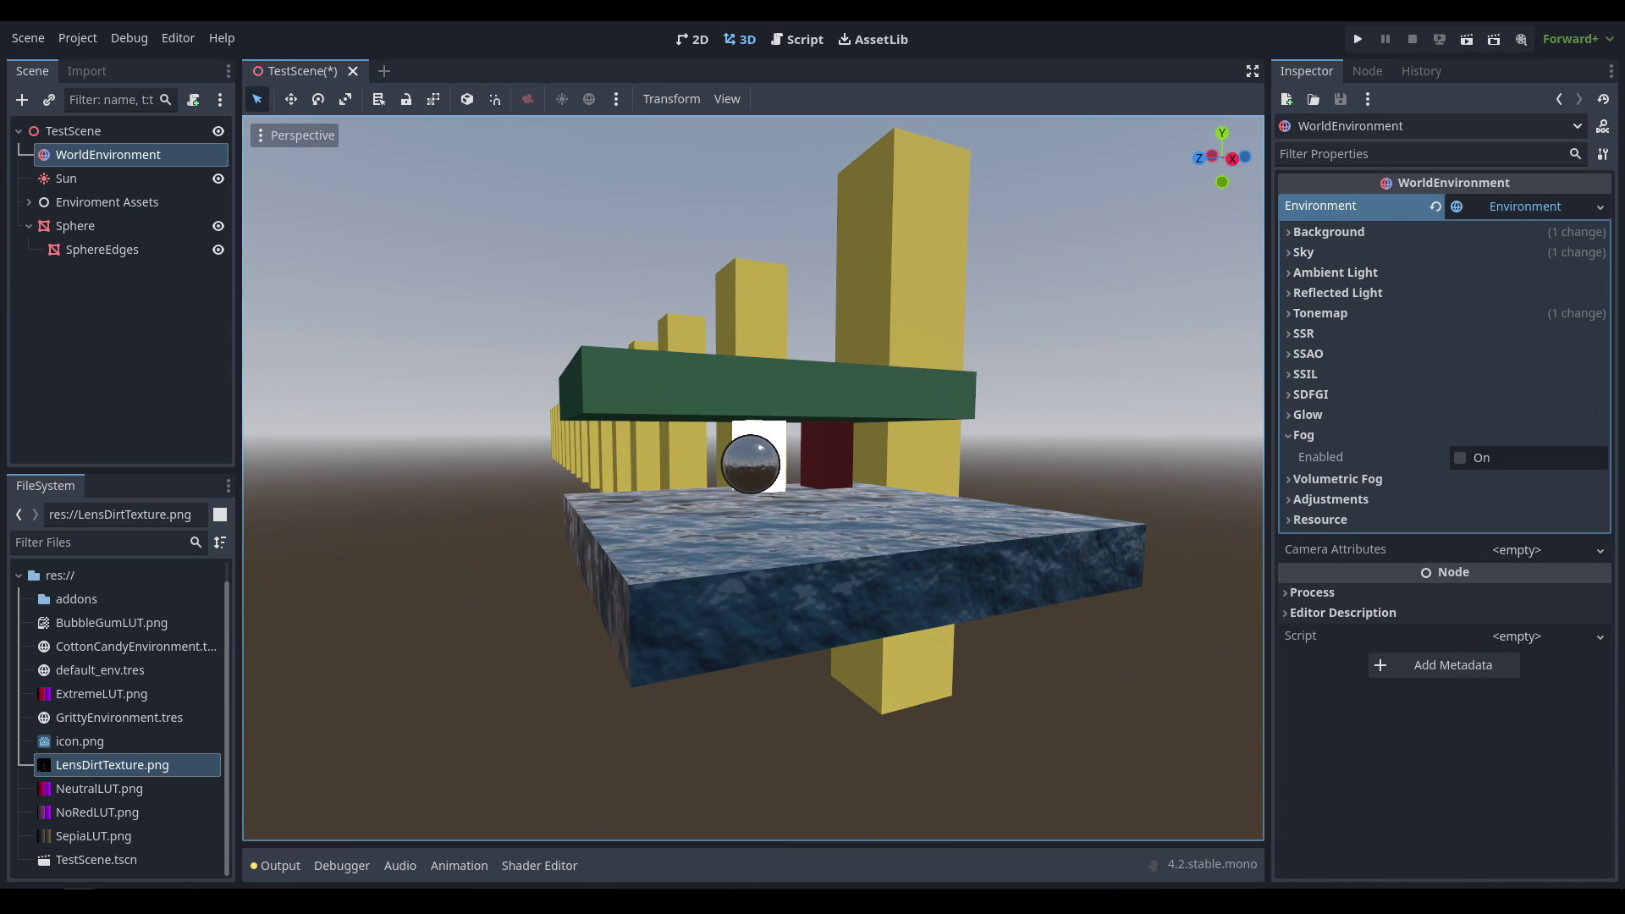
# Step: Enable Fog in the environment and view the platform and yellow pillars through it
pyautogui.moveTo(1004, 516); pyautogui.dragTo(978, 532, button='right')
pyautogui.click(1456, 457)
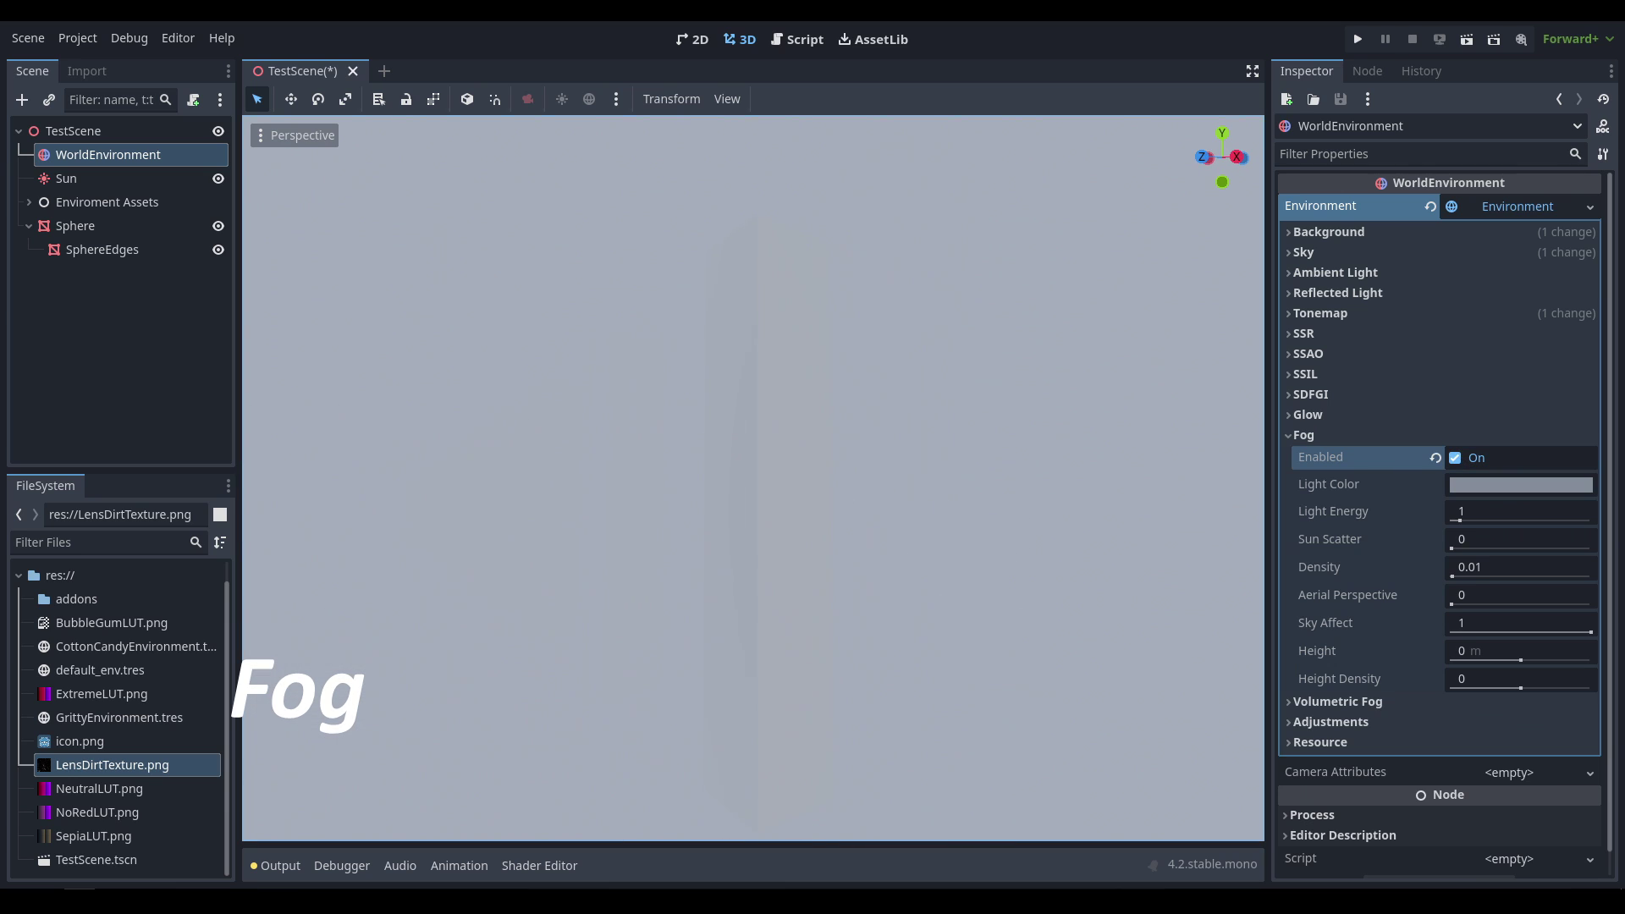
pyautogui.press('w')
pyautogui.moveTo(978, 532); pyautogui.dragTo(919, 527, button='right')
pyautogui.moveTo(920, 527); pyautogui.dragTo(935, 451, button='right')
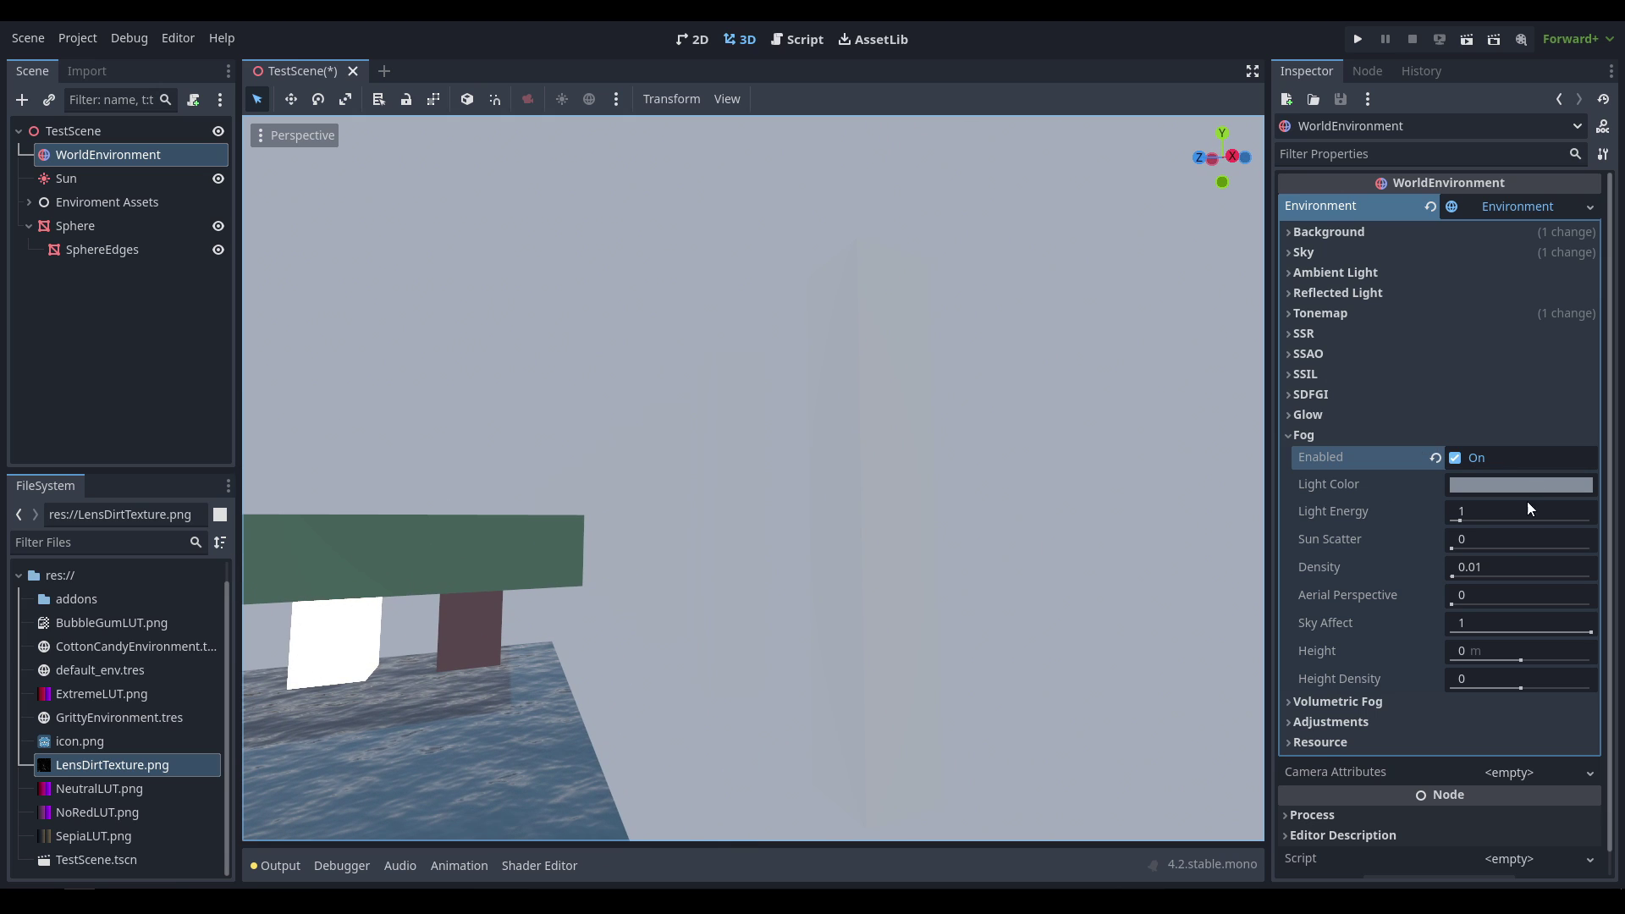
# Step: Try a fog Density of 0.001
pyautogui.click(1500, 569)
pyautogui.write('0.001')
pyautogui.press('Return')
# Step: Try a blue fog Light Color and lower Sky Affect to 0
pyautogui.click(1484, 486)
pyautogui.click(1468, 99)
pyautogui.moveTo(1468, 98); pyautogui.dragTo(1466, 94)
pyautogui.click(1228, 355)
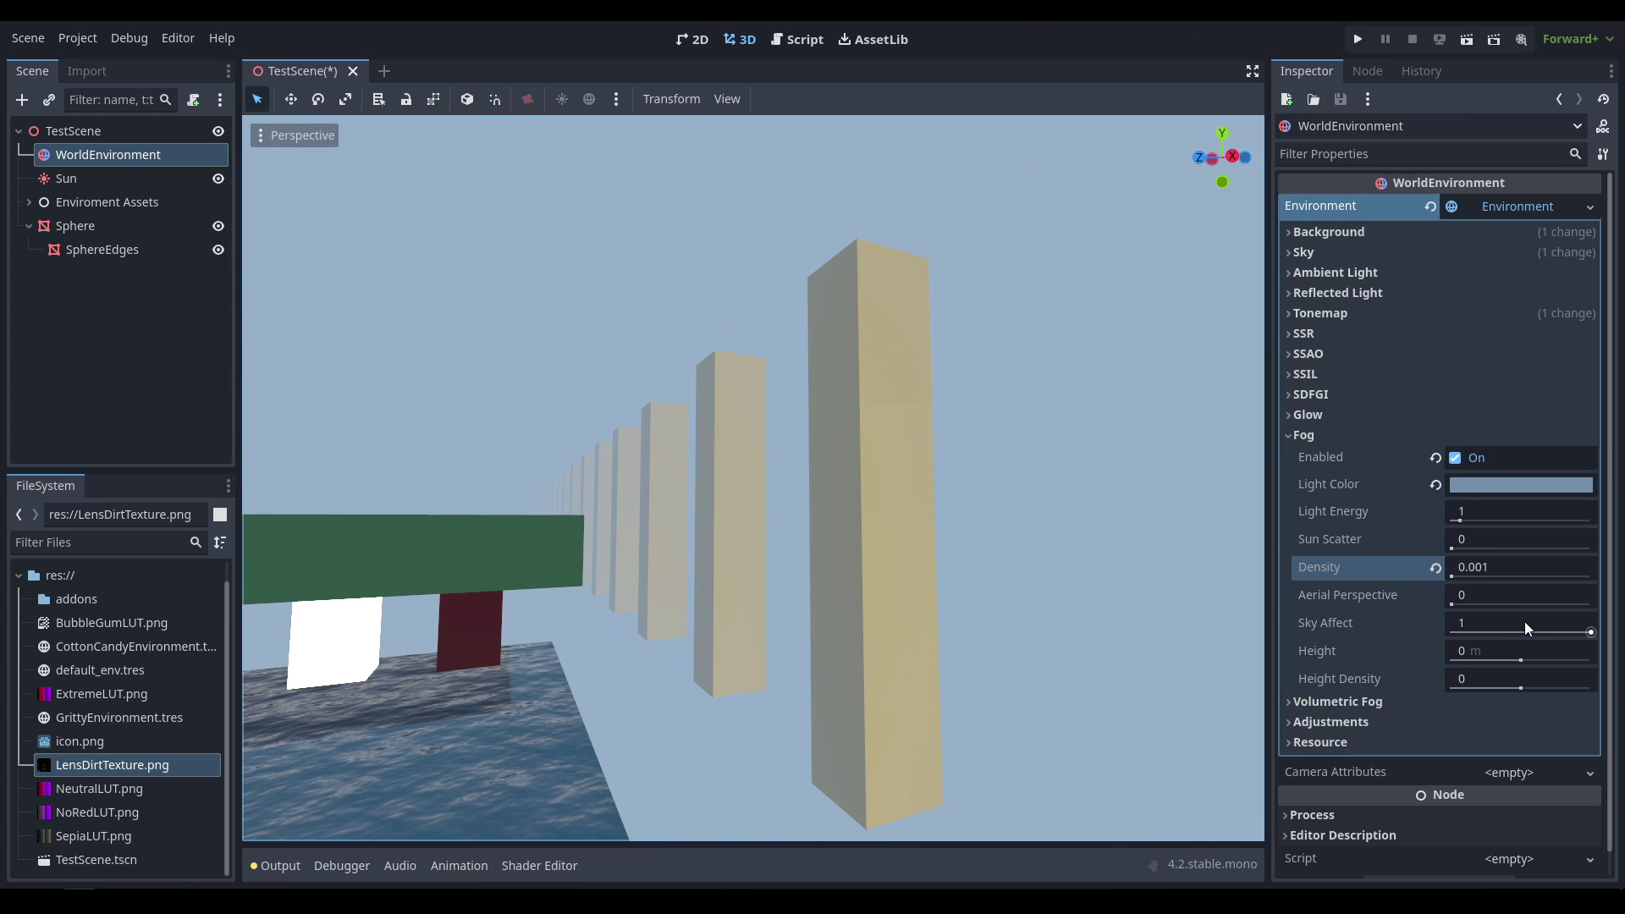
pyautogui.moveTo(1593, 634); pyautogui.dragTo(1338, 618)
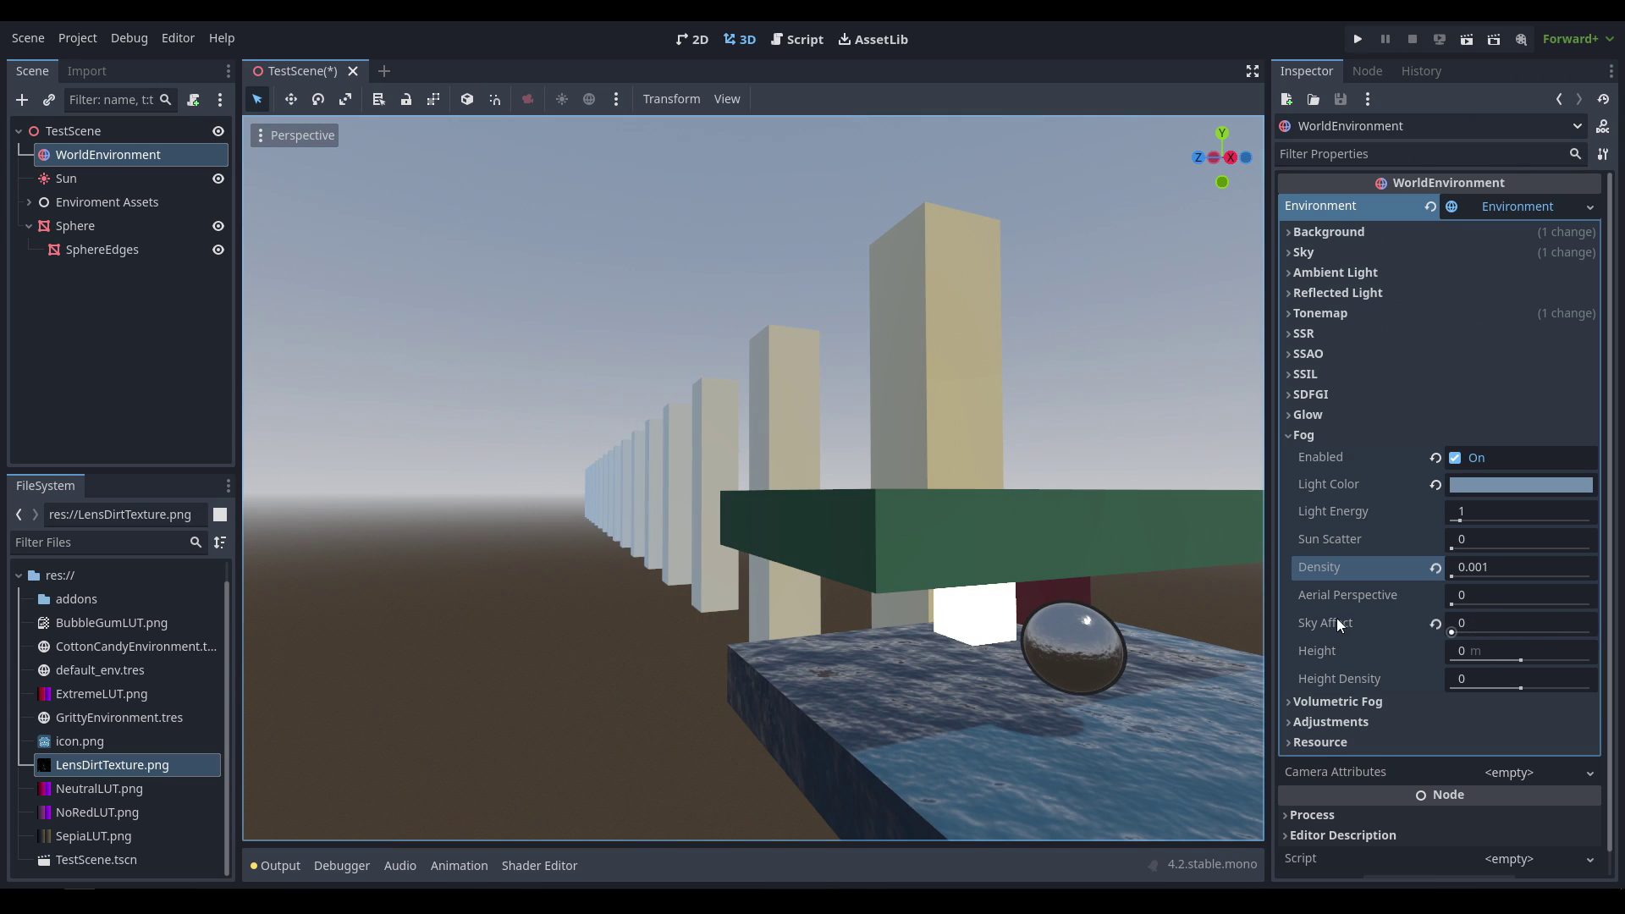
# Step: Sample the fog Light Color from the sky with the eyedropper, first at the horizon and again higher up, keeping Sky Affect at 0
pyautogui.click(1470, 484)
pyautogui.click(1378, 248)
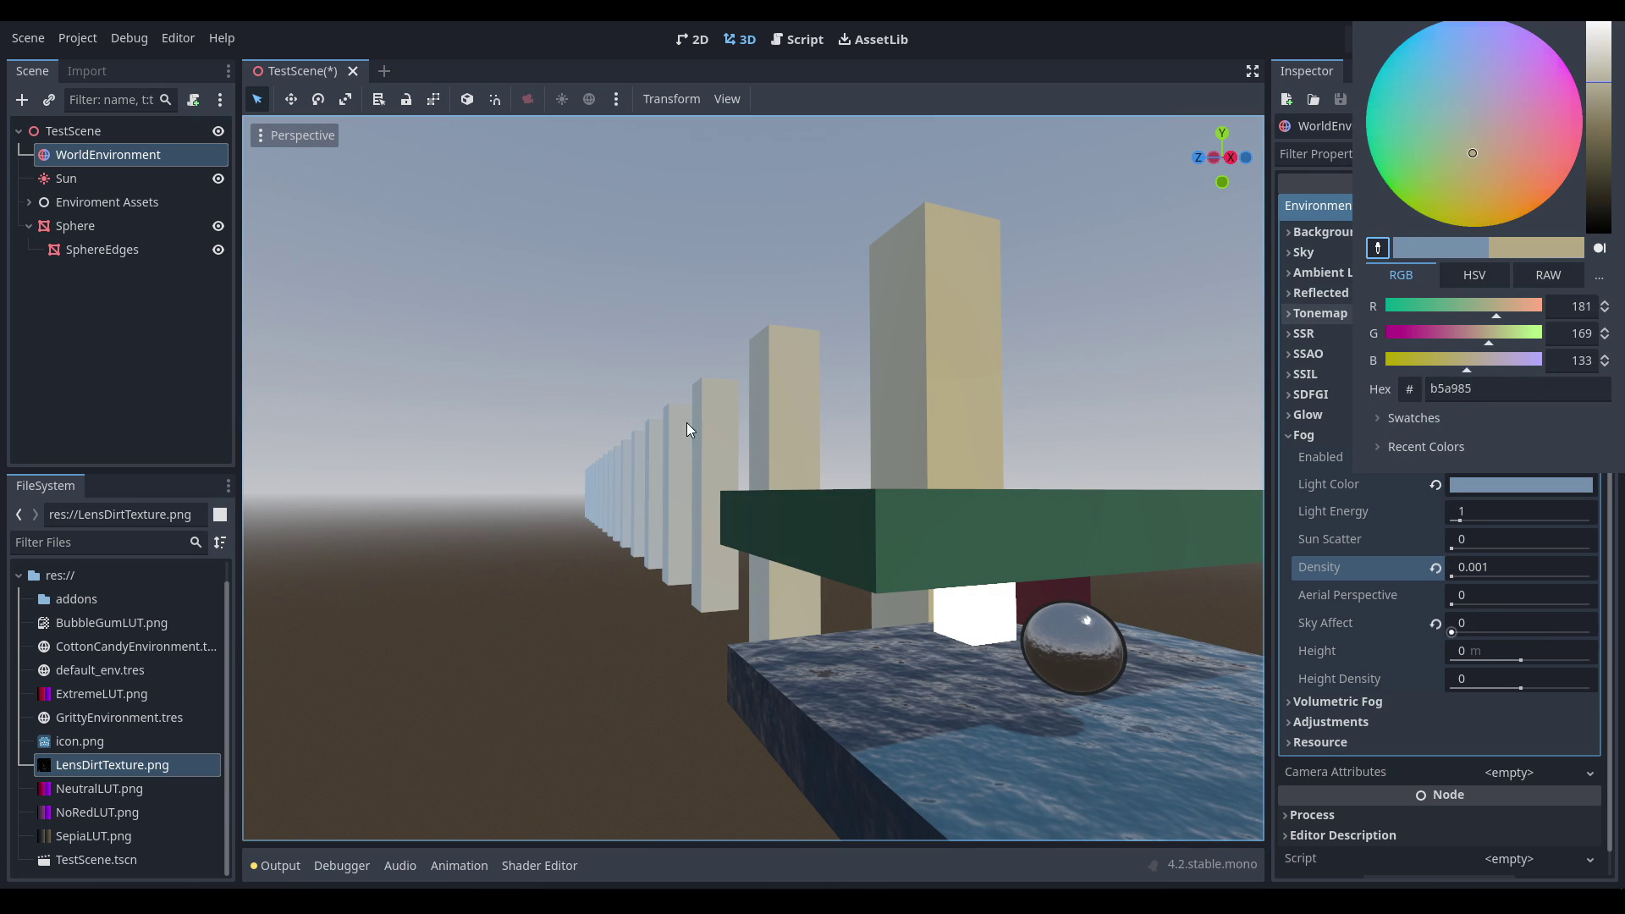
pyautogui.click(543, 490)
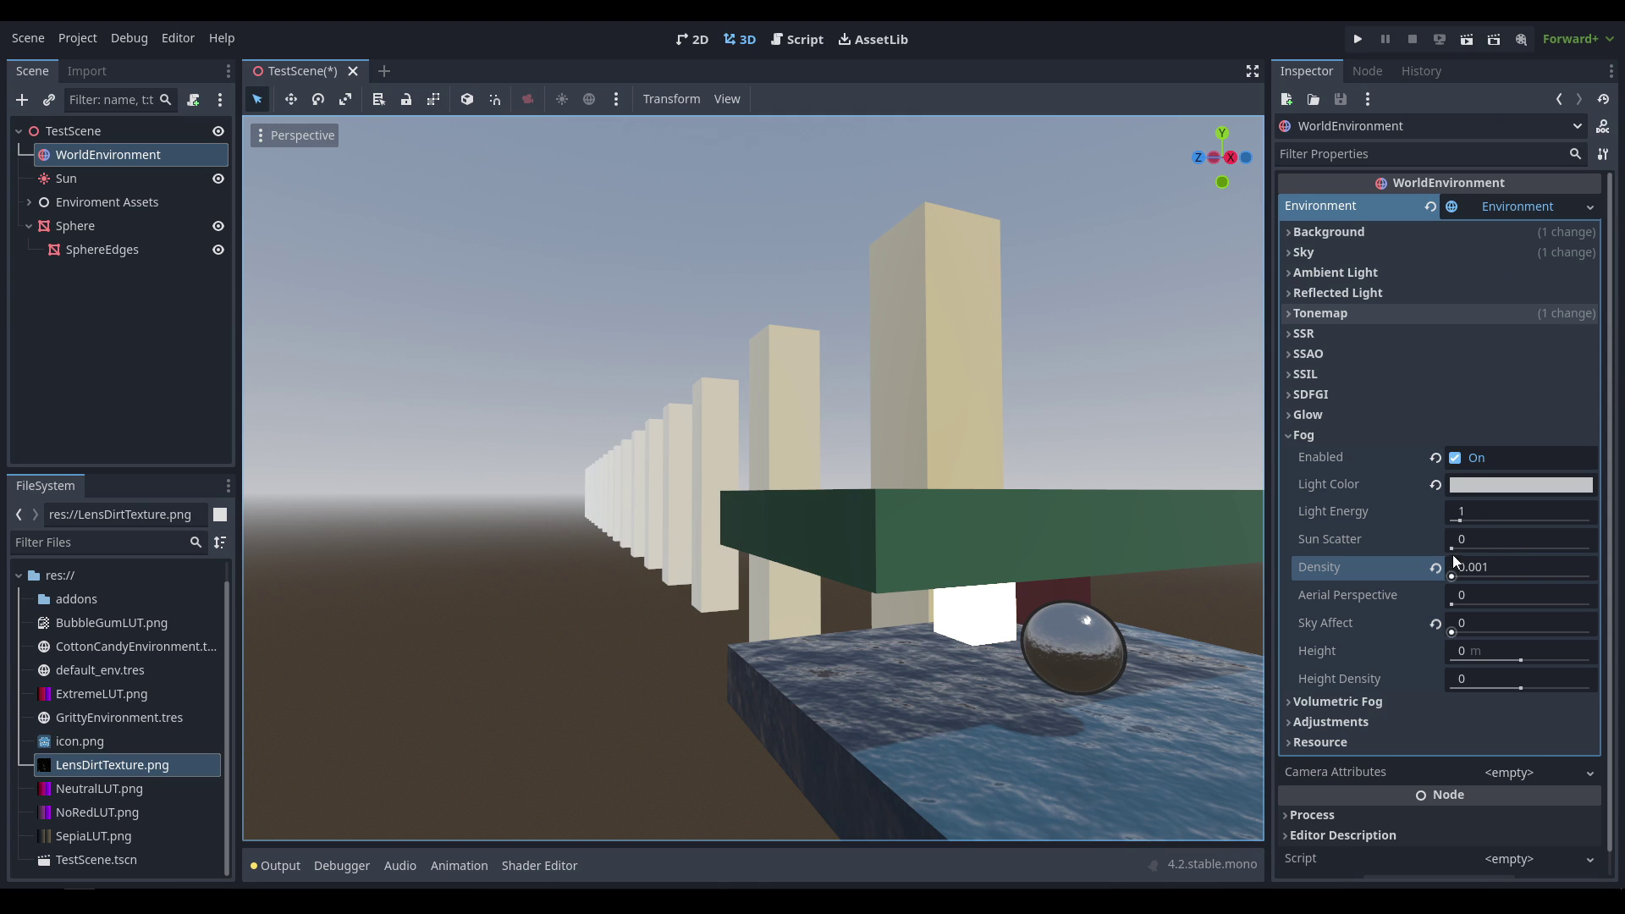
pyautogui.click(1466, 485)
pyautogui.click(1378, 248)
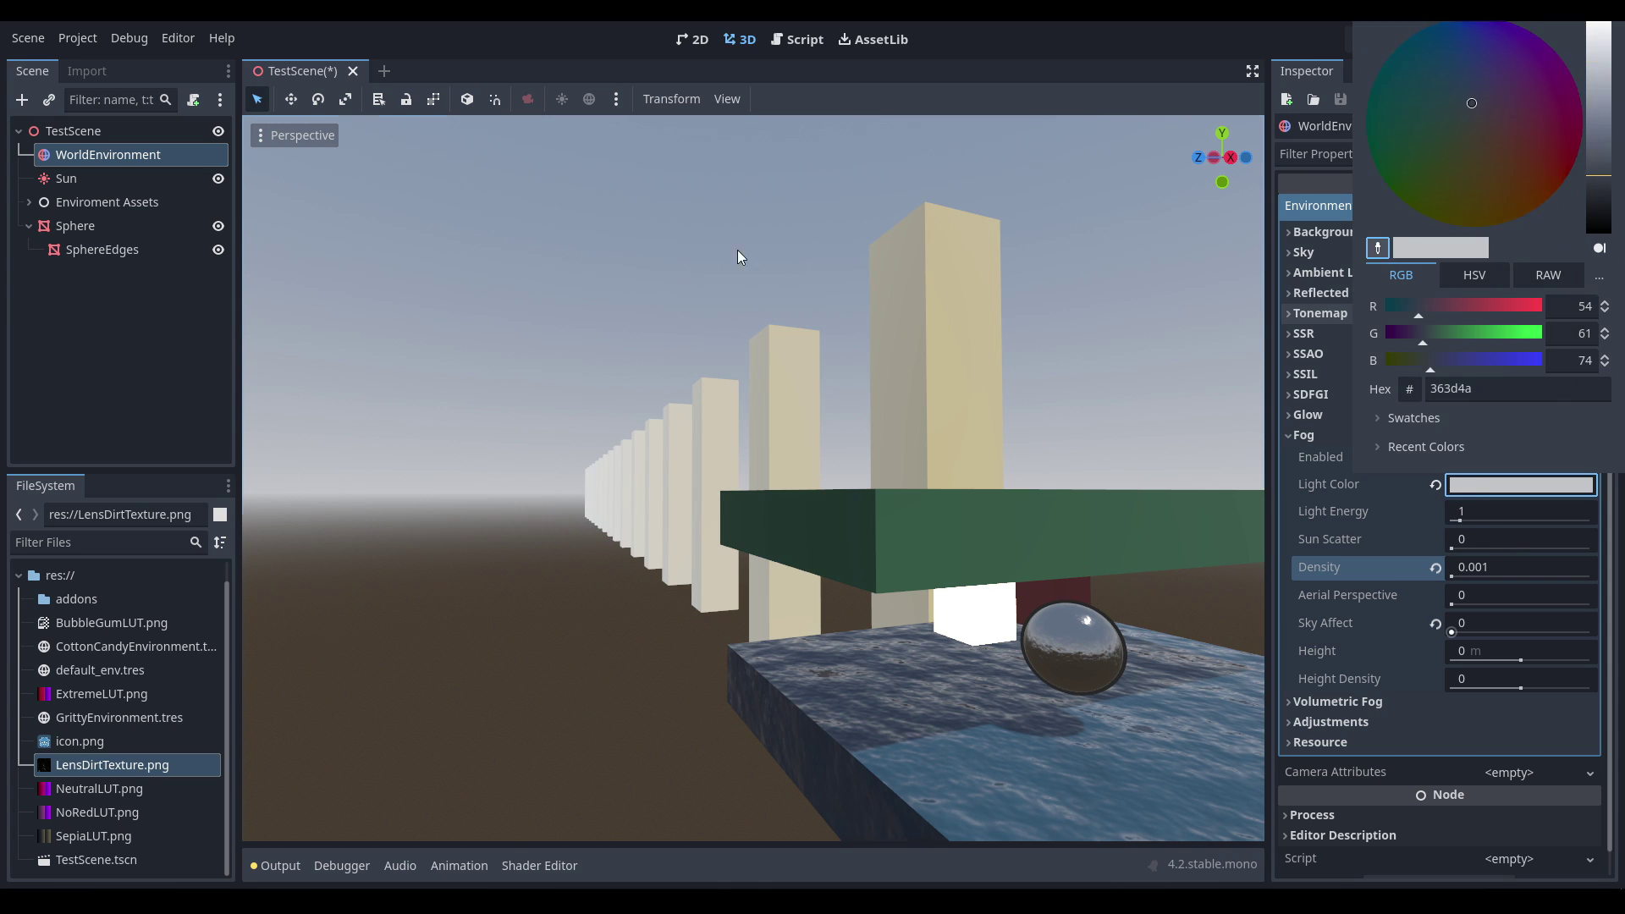
pyautogui.click(711, 364)
pyautogui.moveTo(1456, 633); pyautogui.dragTo(1351, 638)
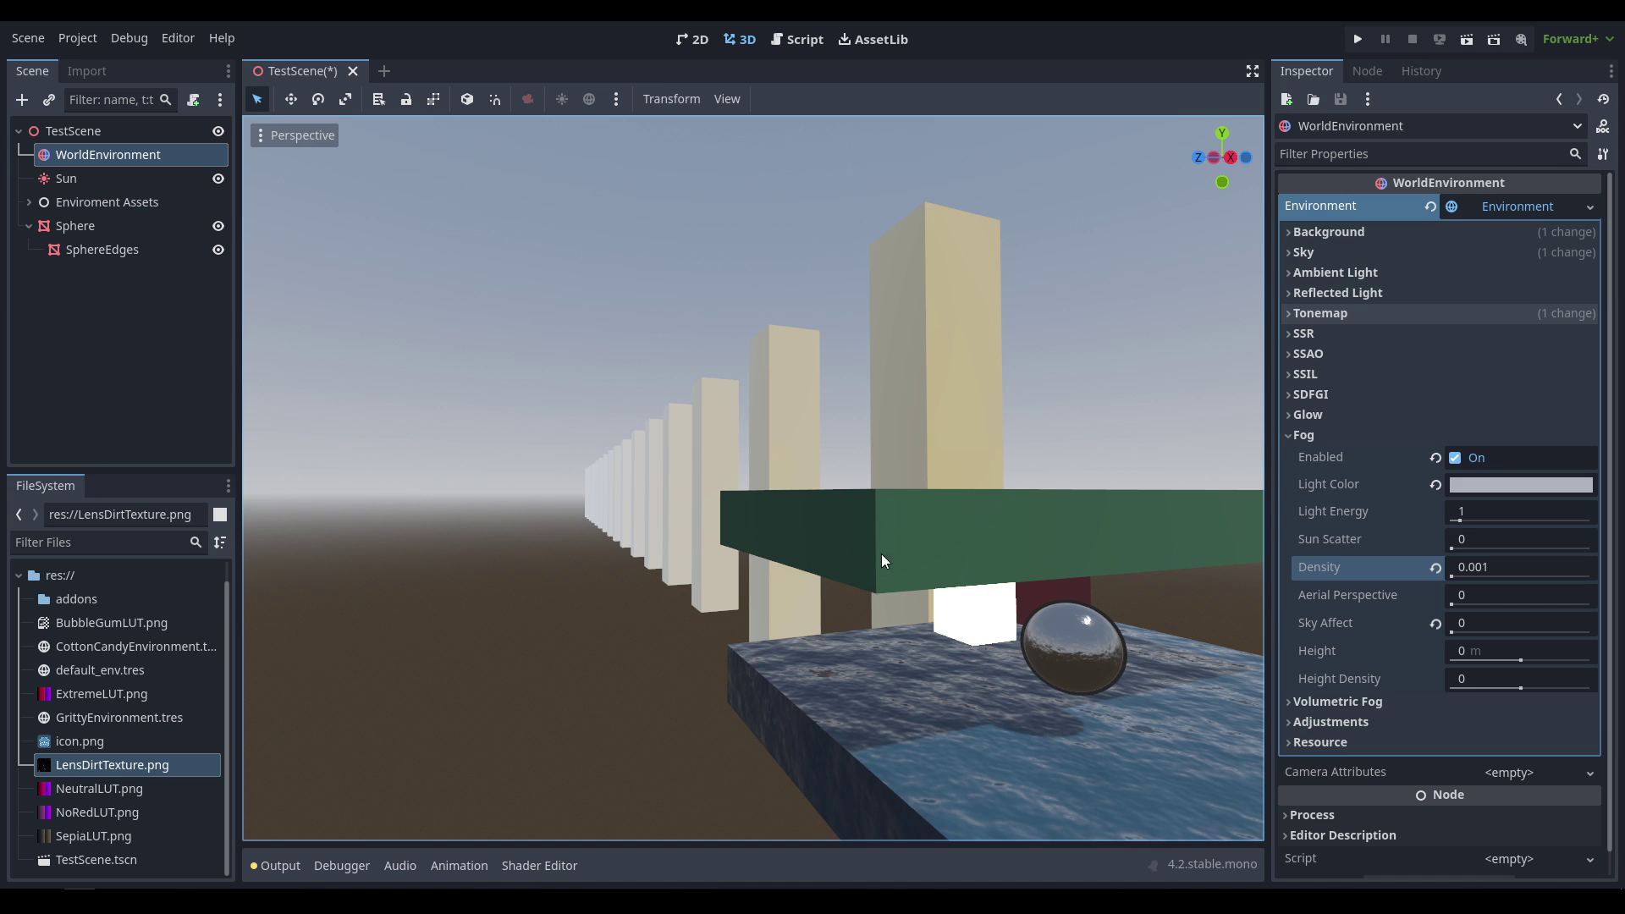
# Step: Enable Volumetric Fog in the environment and view the platform and Sphere from outside, below and close up
pyautogui.click(1354, 435)
pyautogui.click(1397, 456)
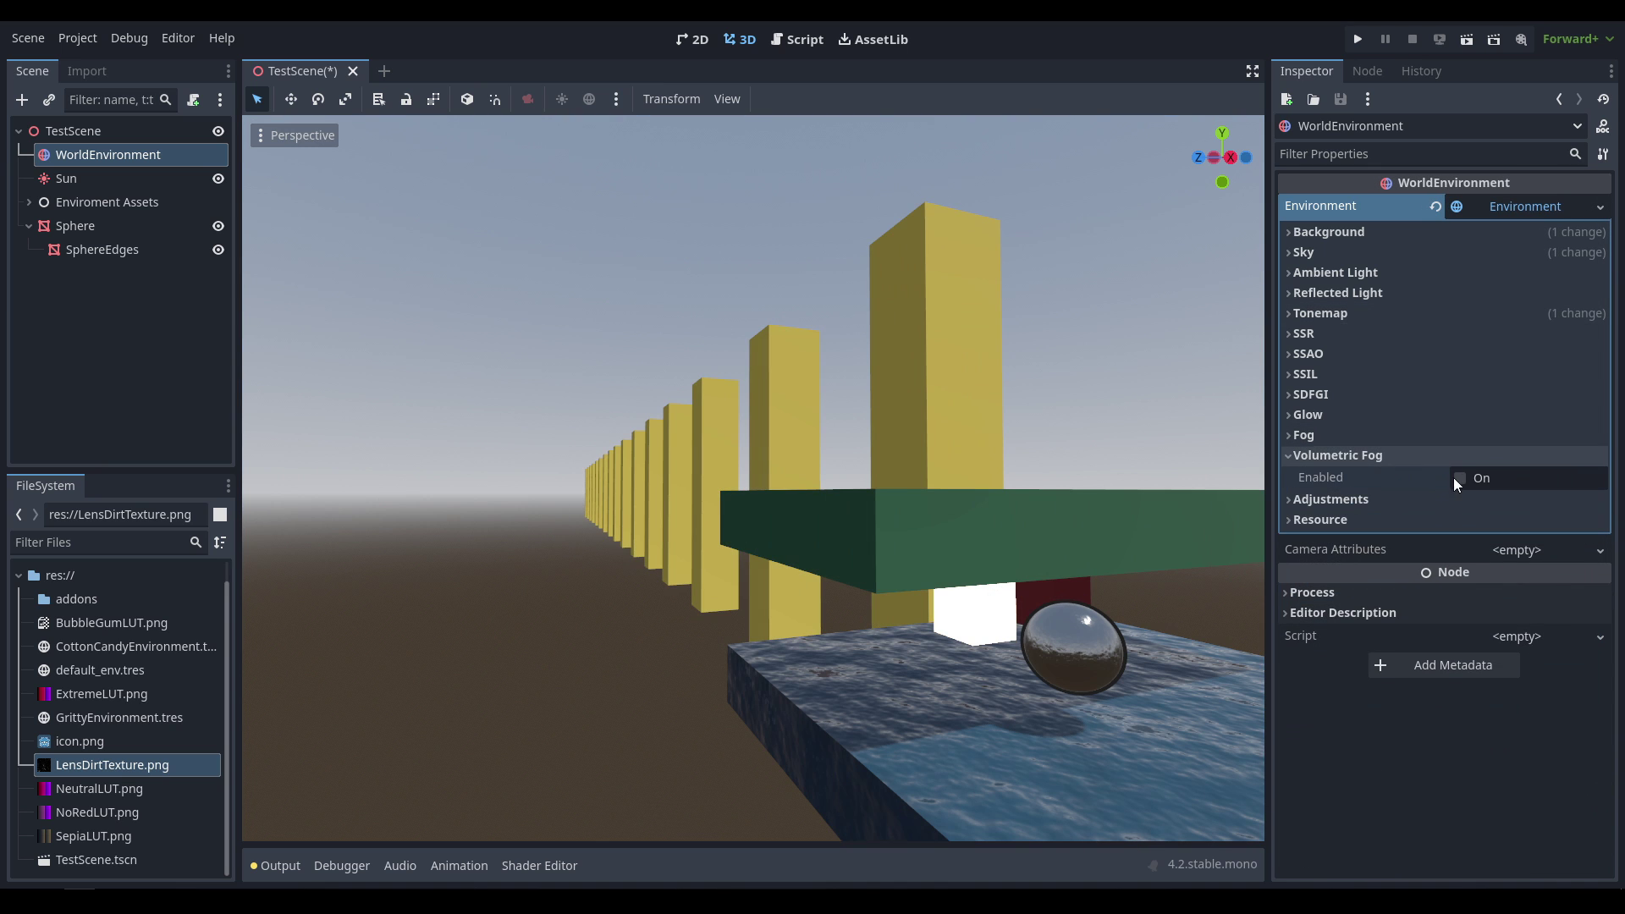
pyautogui.click(1455, 477)
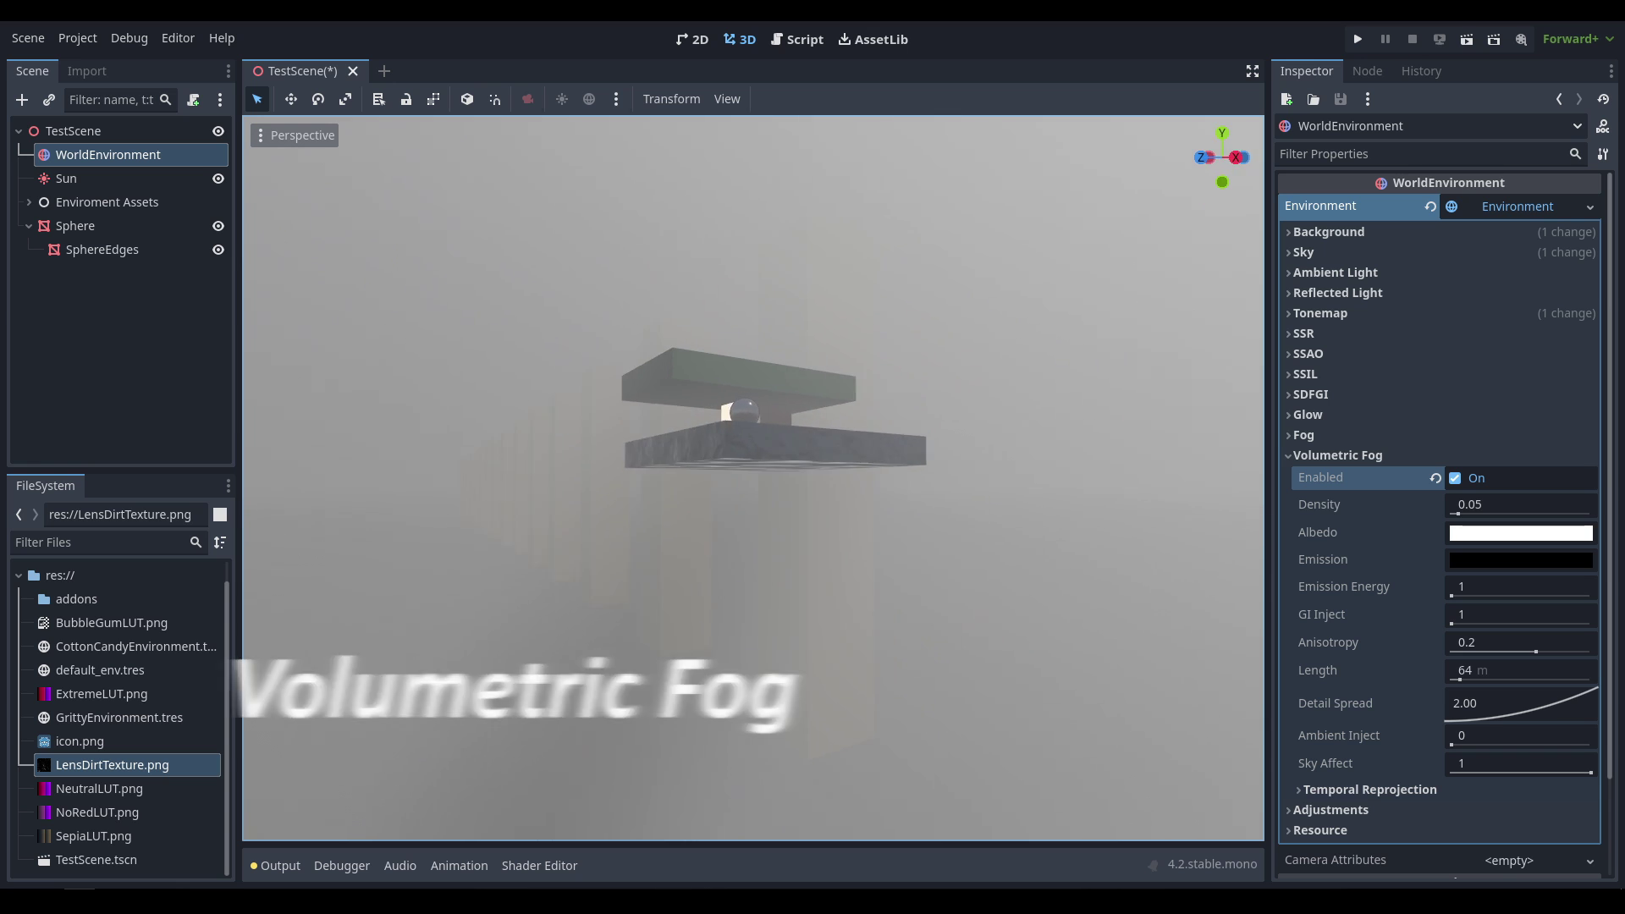
pyautogui.moveTo(964, 511); pyautogui.dragTo(964, 511, button='right')
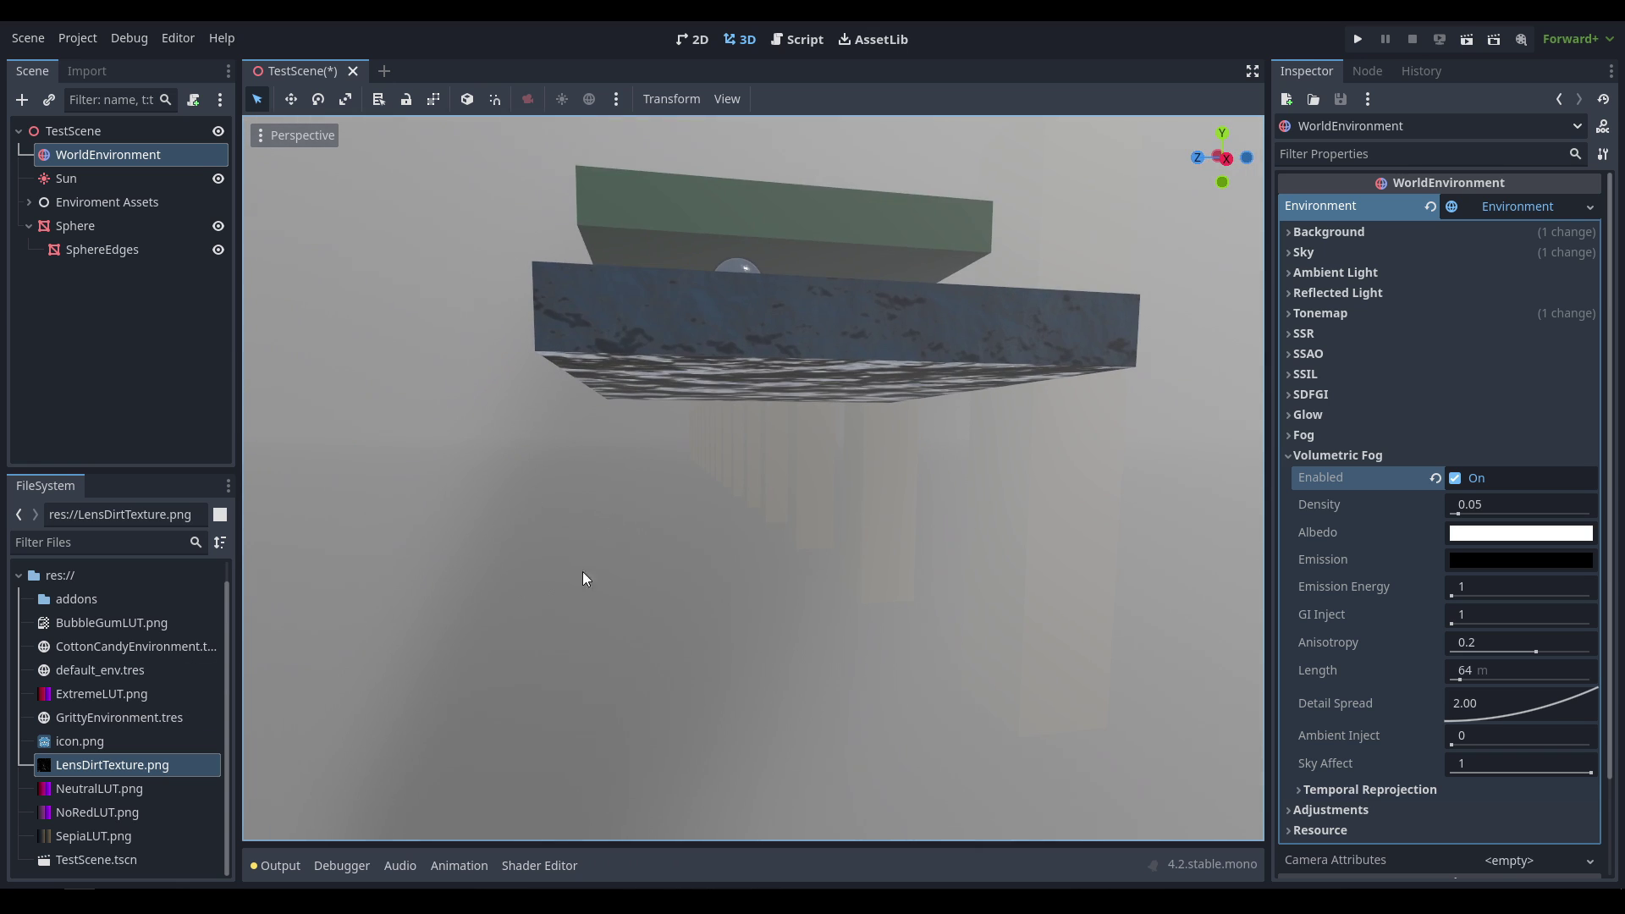
pyautogui.moveTo(739, 568); pyautogui.dragTo(739, 569, button='right')
pyautogui.moveTo(856, 525); pyautogui.dragTo(860, 521, button='right')
pyautogui.press('w')
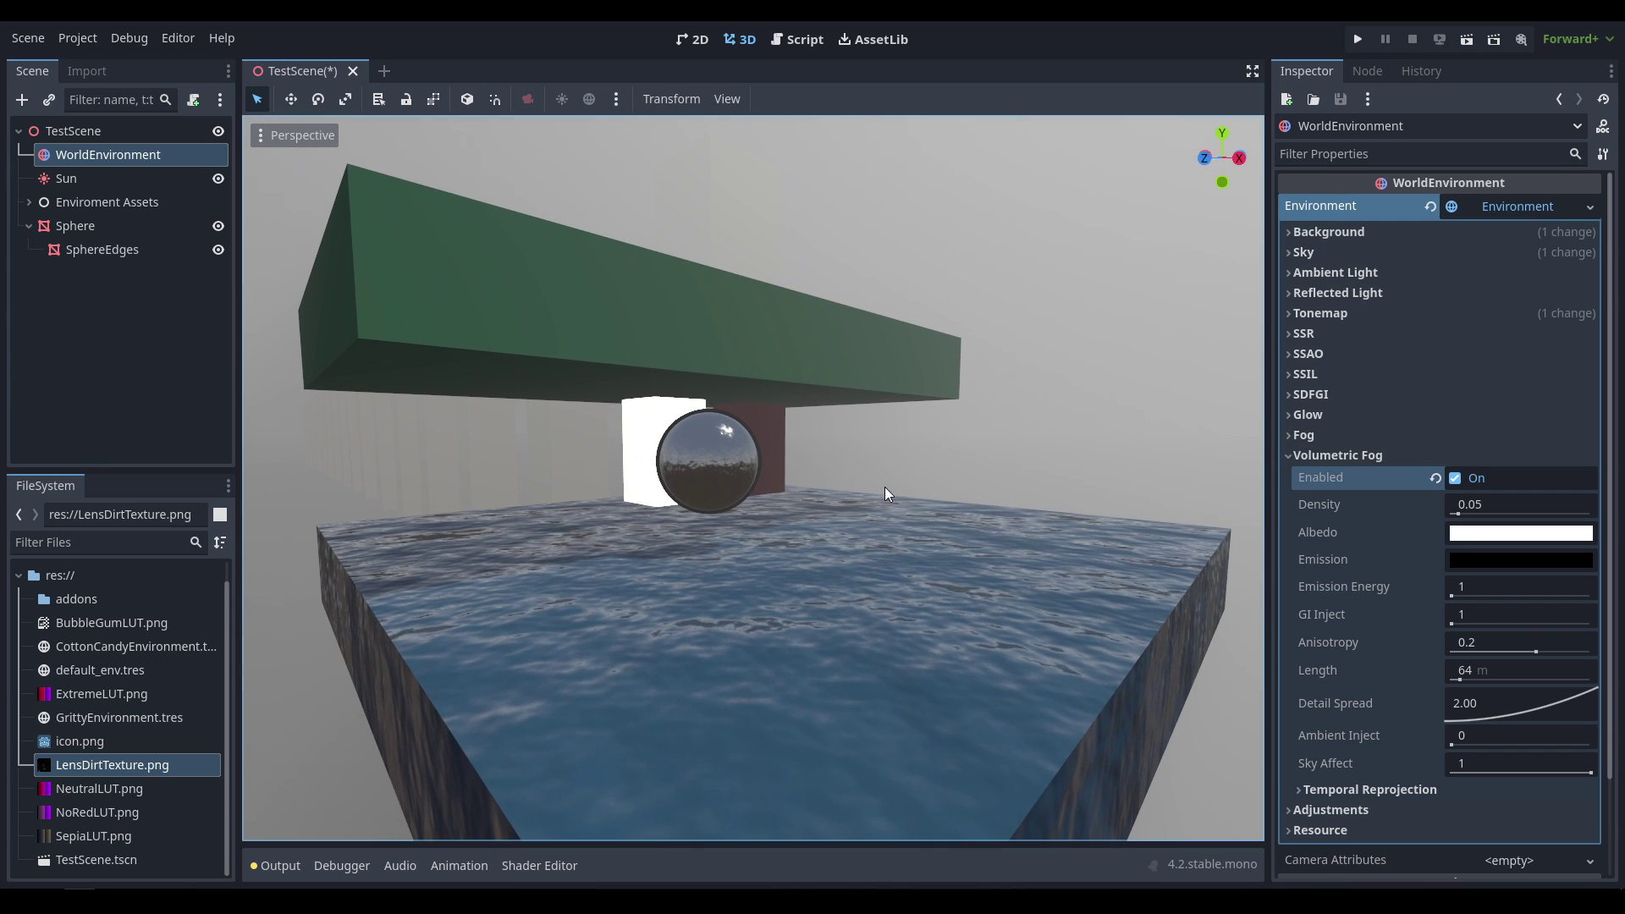
# Step: Add a FogVolume node under TestScene and raise it above the blue platform
pyautogui.rightClick(154, 135)
pyautogui.click(221, 147)
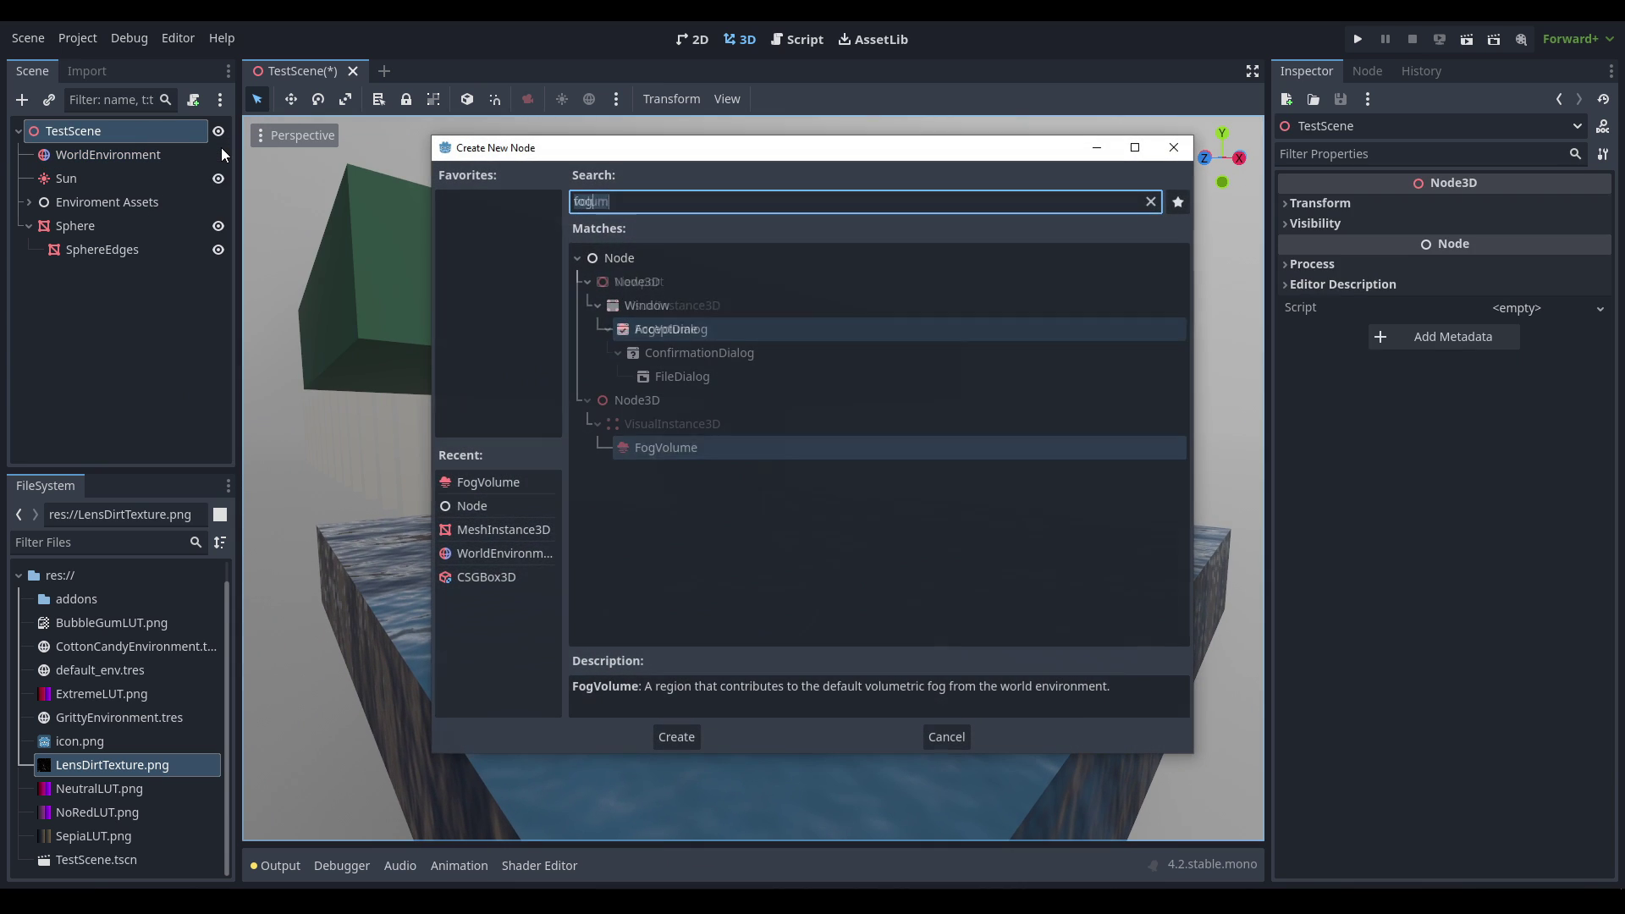
pyautogui.press('Return')
pyautogui.moveTo(764, 474); pyautogui.dragTo(768, 383)
# Step: Try a FogMaterial with Density 6.6045 on the FogVolume and view the fog block from several sides
pyautogui.press('f')
pyautogui.scroll(10, 1016, 423)
pyautogui.moveTo(1067, 440); pyautogui.dragTo(975, 481, button='middle')
pyautogui.moveTo(975, 474); pyautogui.dragTo(660, 481, button='right')
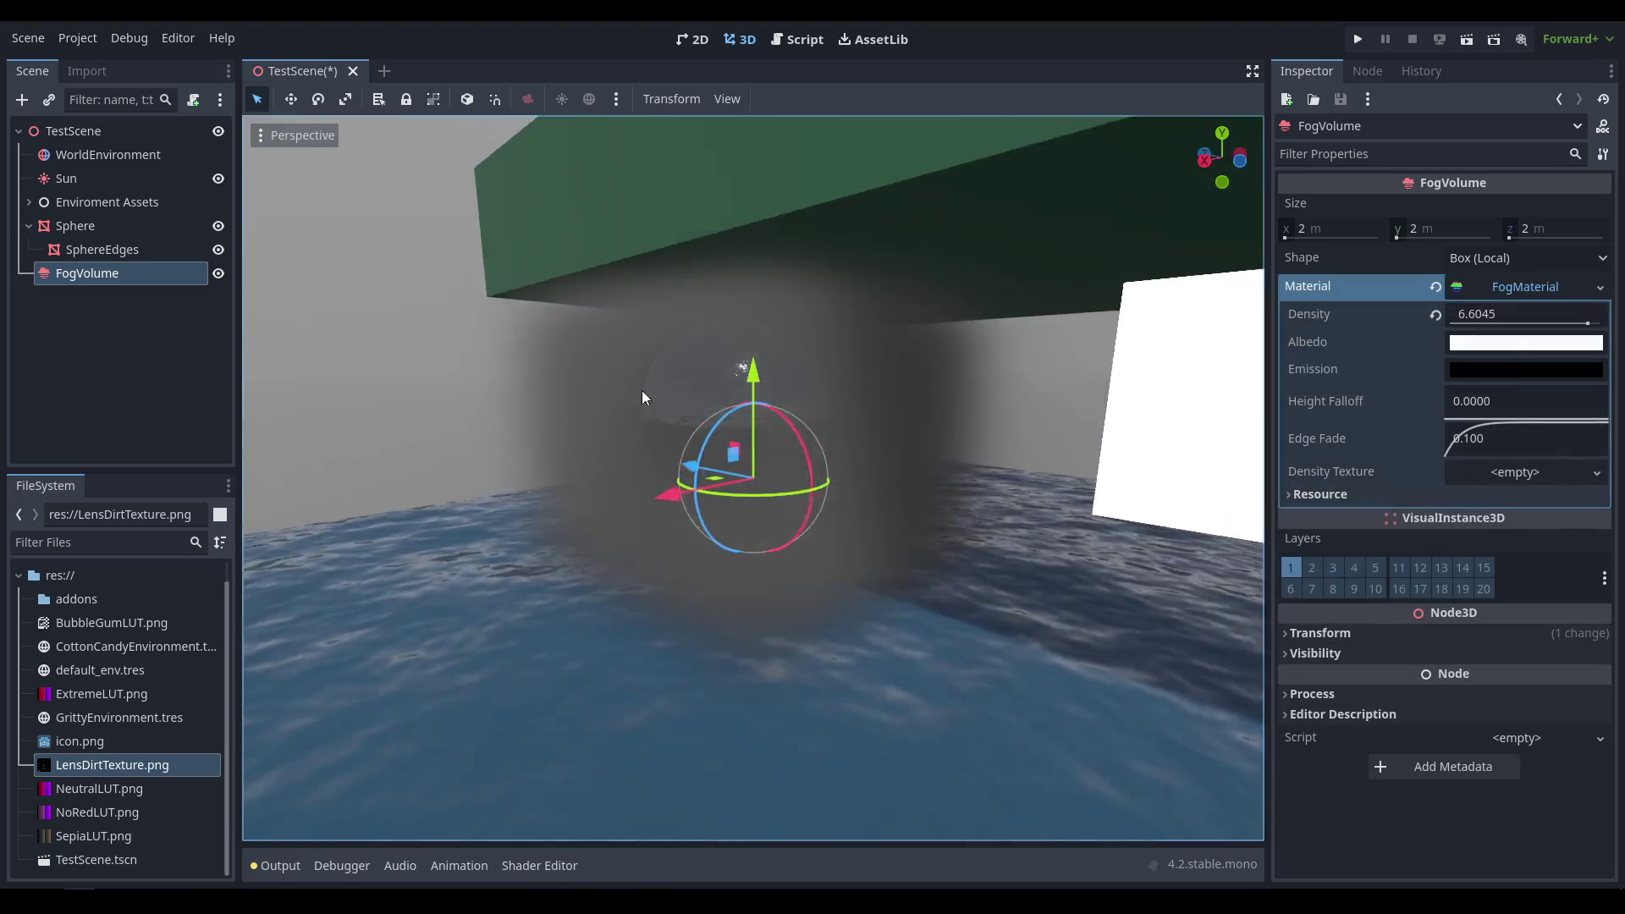
pyautogui.moveTo(642, 389); pyautogui.dragTo(1222, 381, button='right')
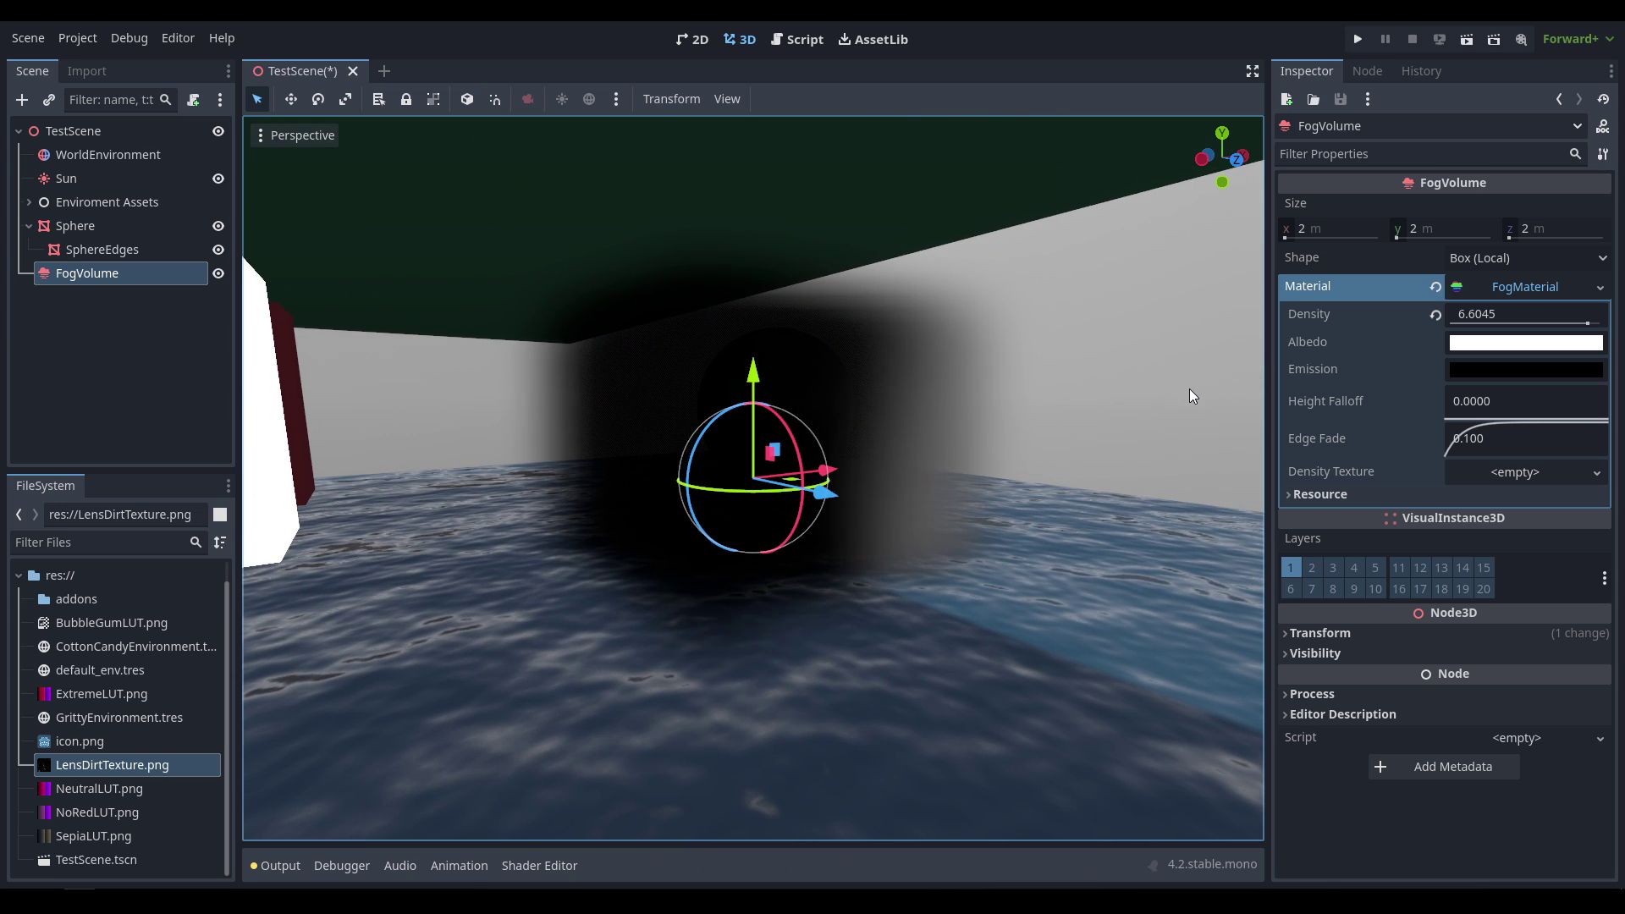
pyautogui.moveTo(1130, 337); pyautogui.dragTo(882, 430, button='middle')
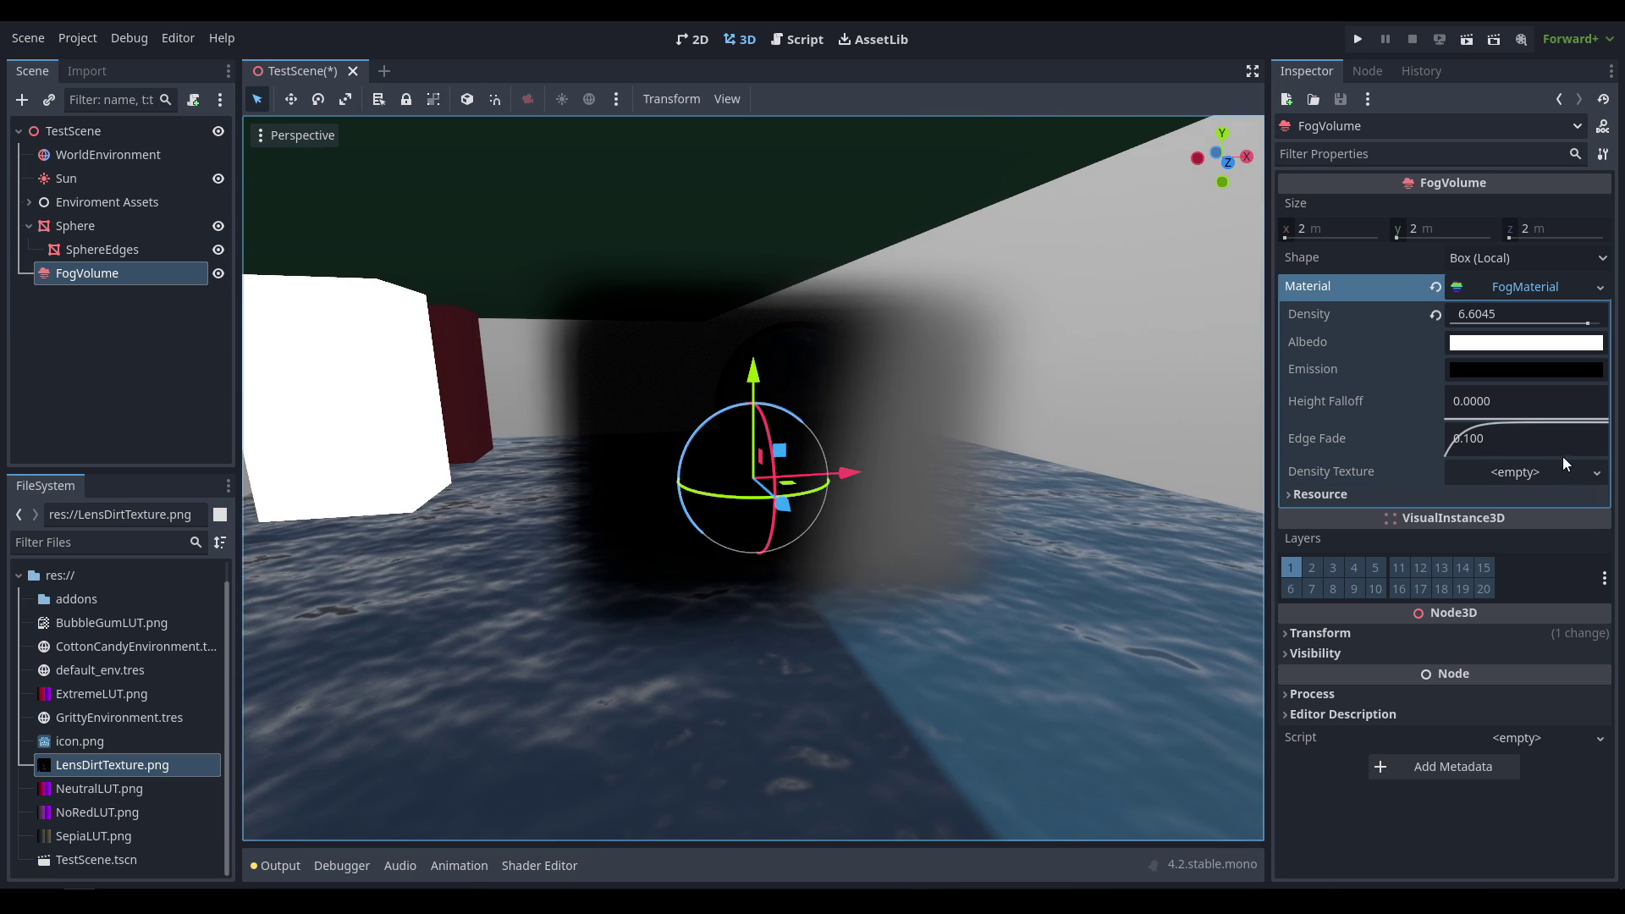
pyautogui.moveTo(1101, 338); pyautogui.dragTo(978, 530, button='middle')
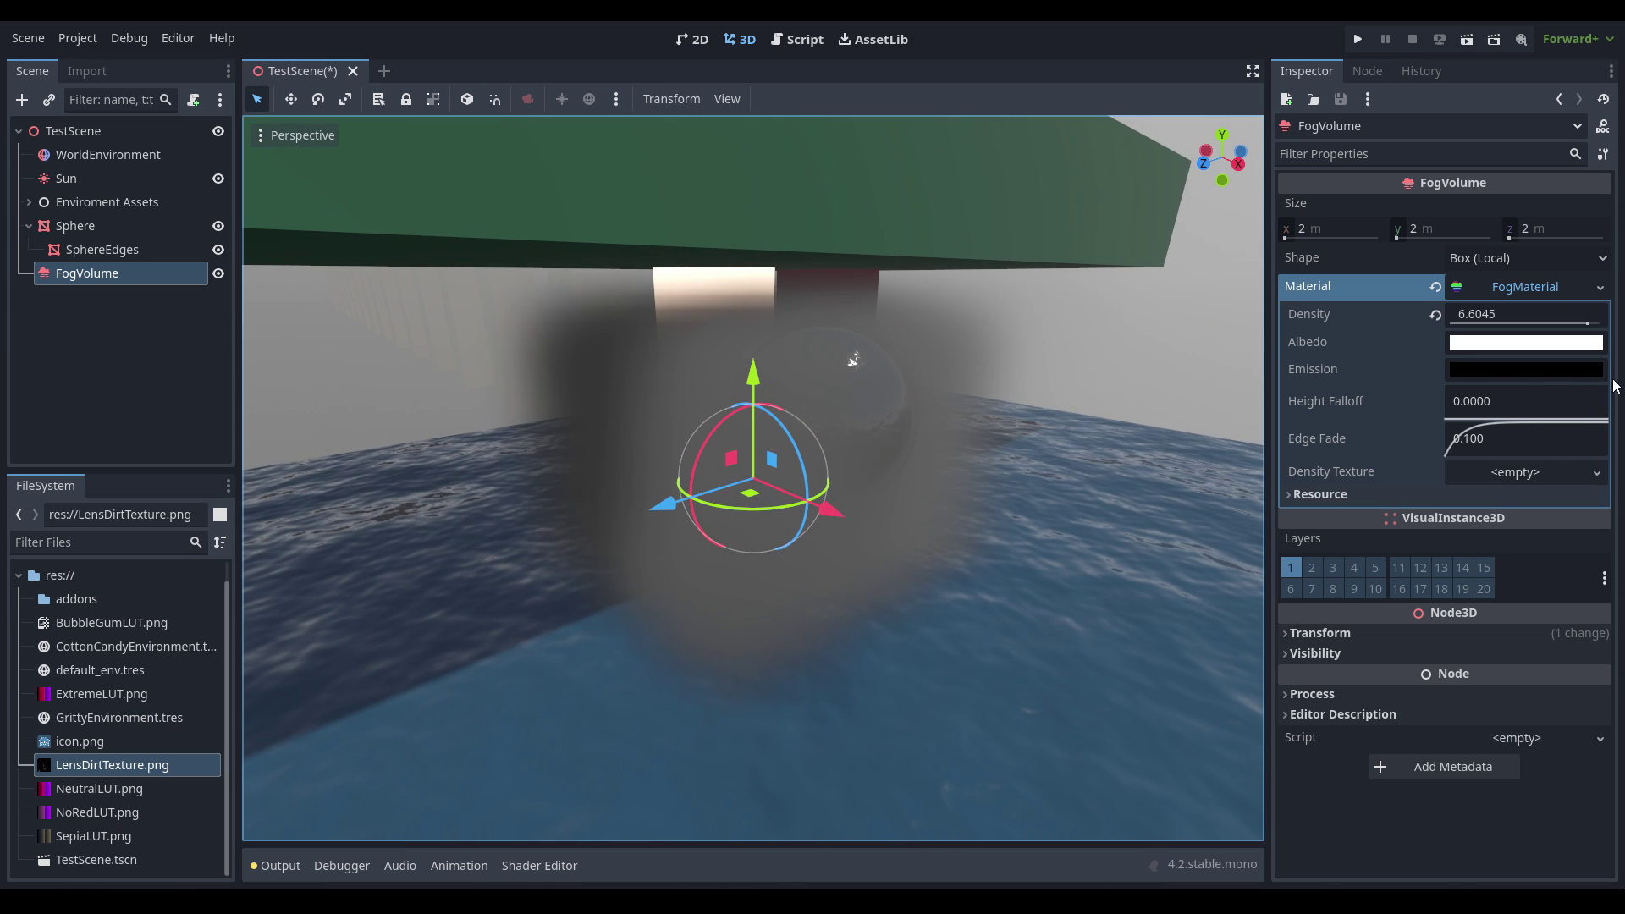
pyautogui.moveTo(999, 423); pyautogui.dragTo(1244, 491, button='middle')
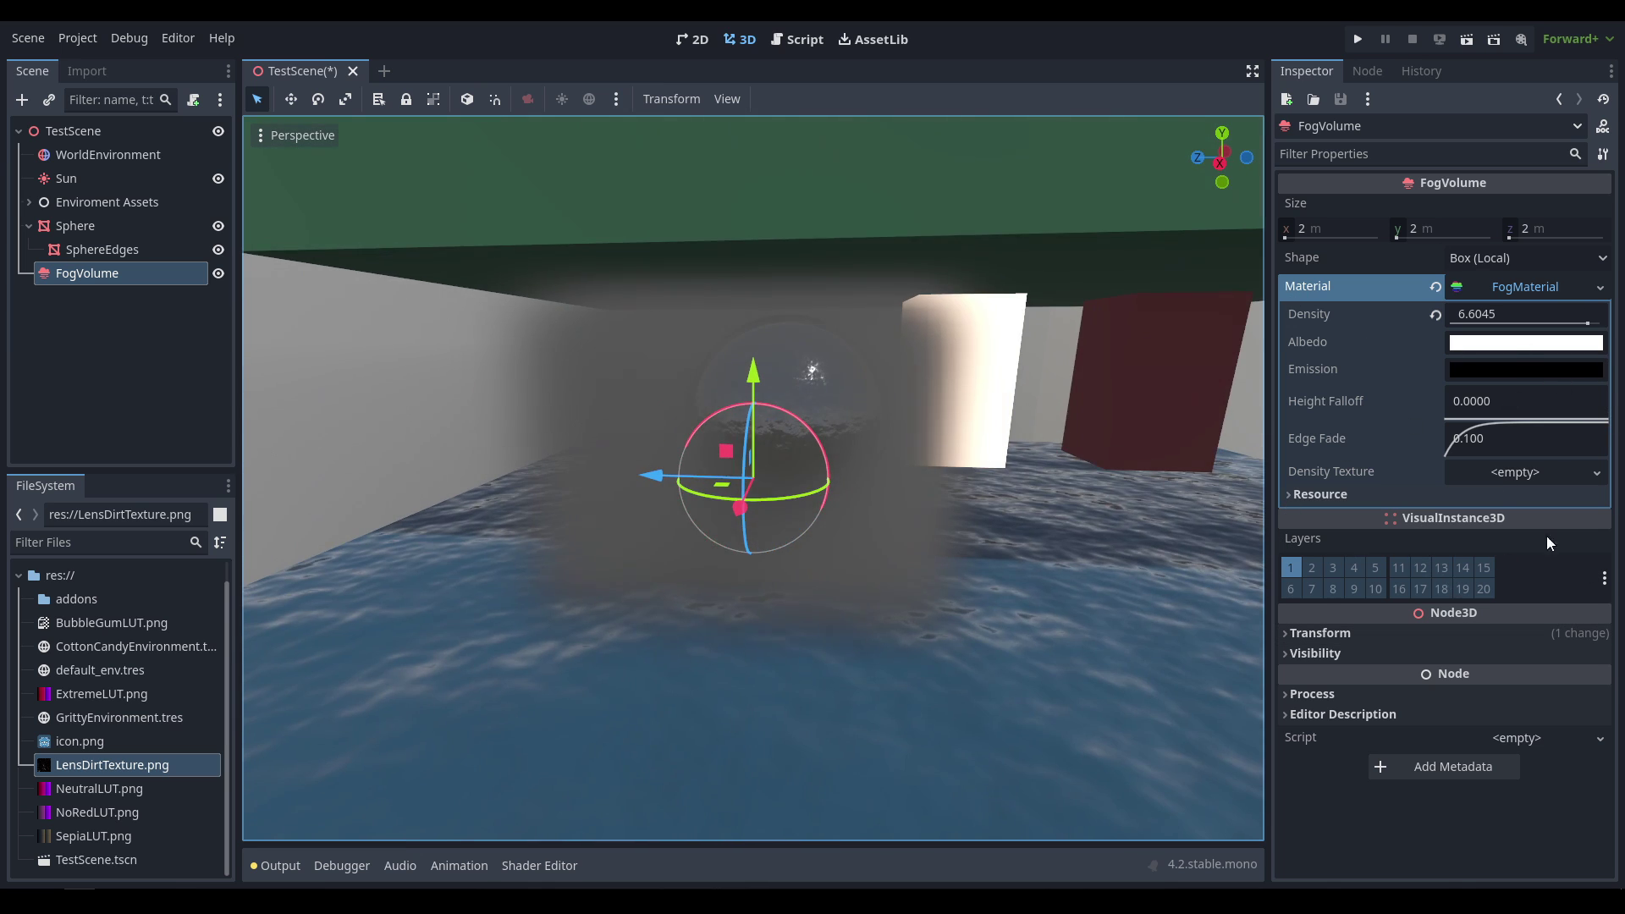
# Step: Enable Adjustments on the WorldEnvironment, try a Saturation of 3.25 and undo it
pyautogui.click(102, 152)
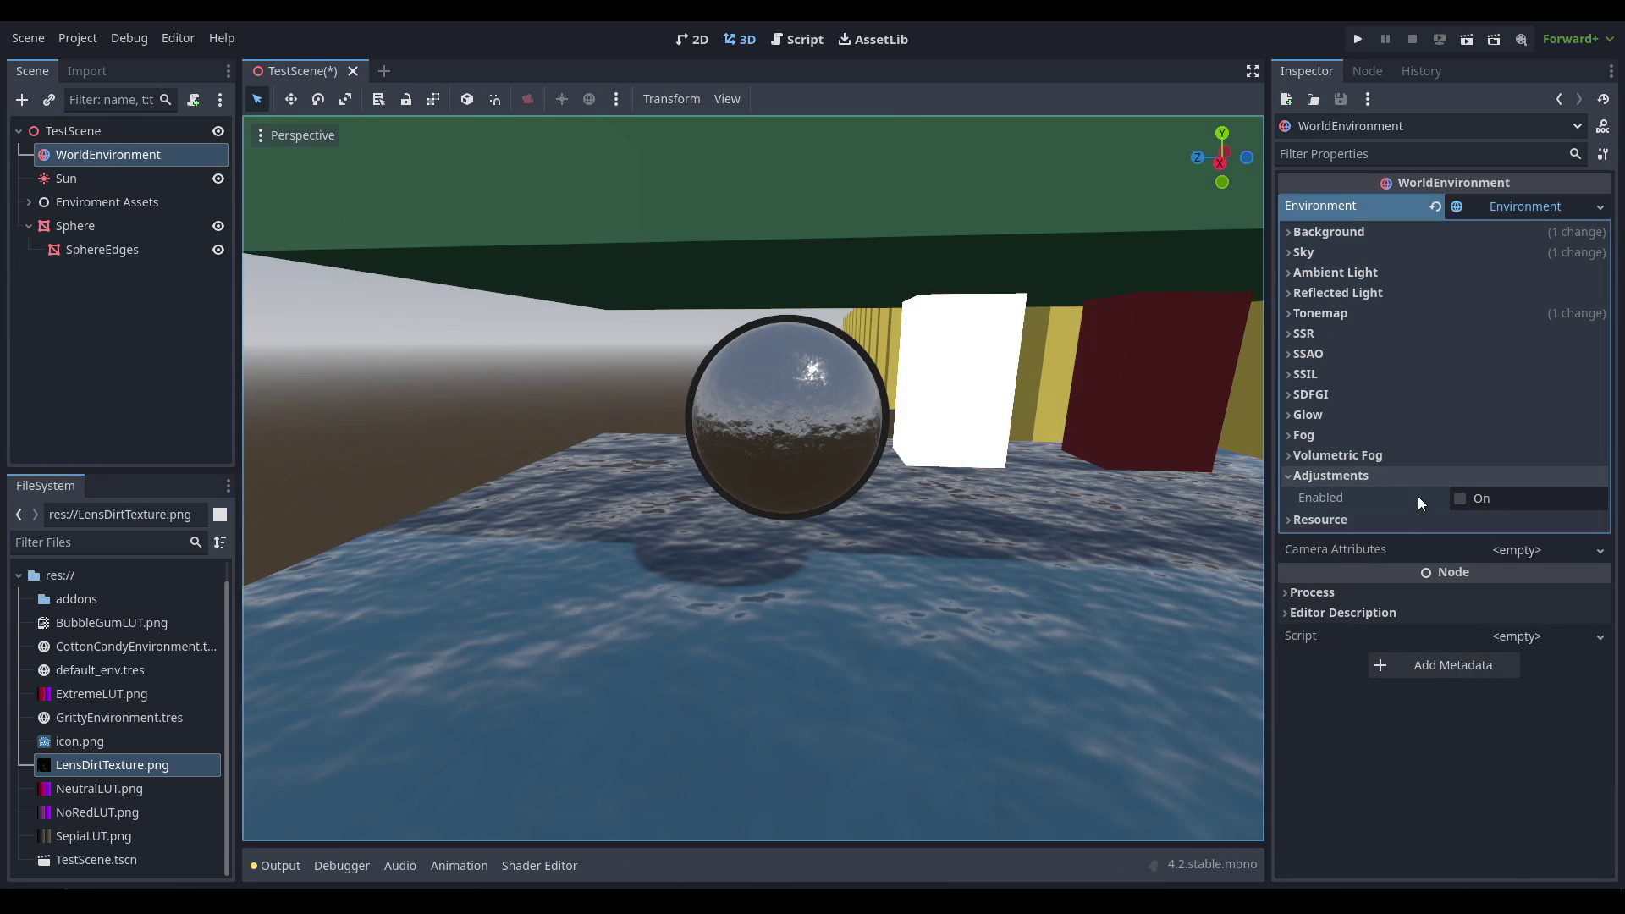
pyautogui.click(1460, 500)
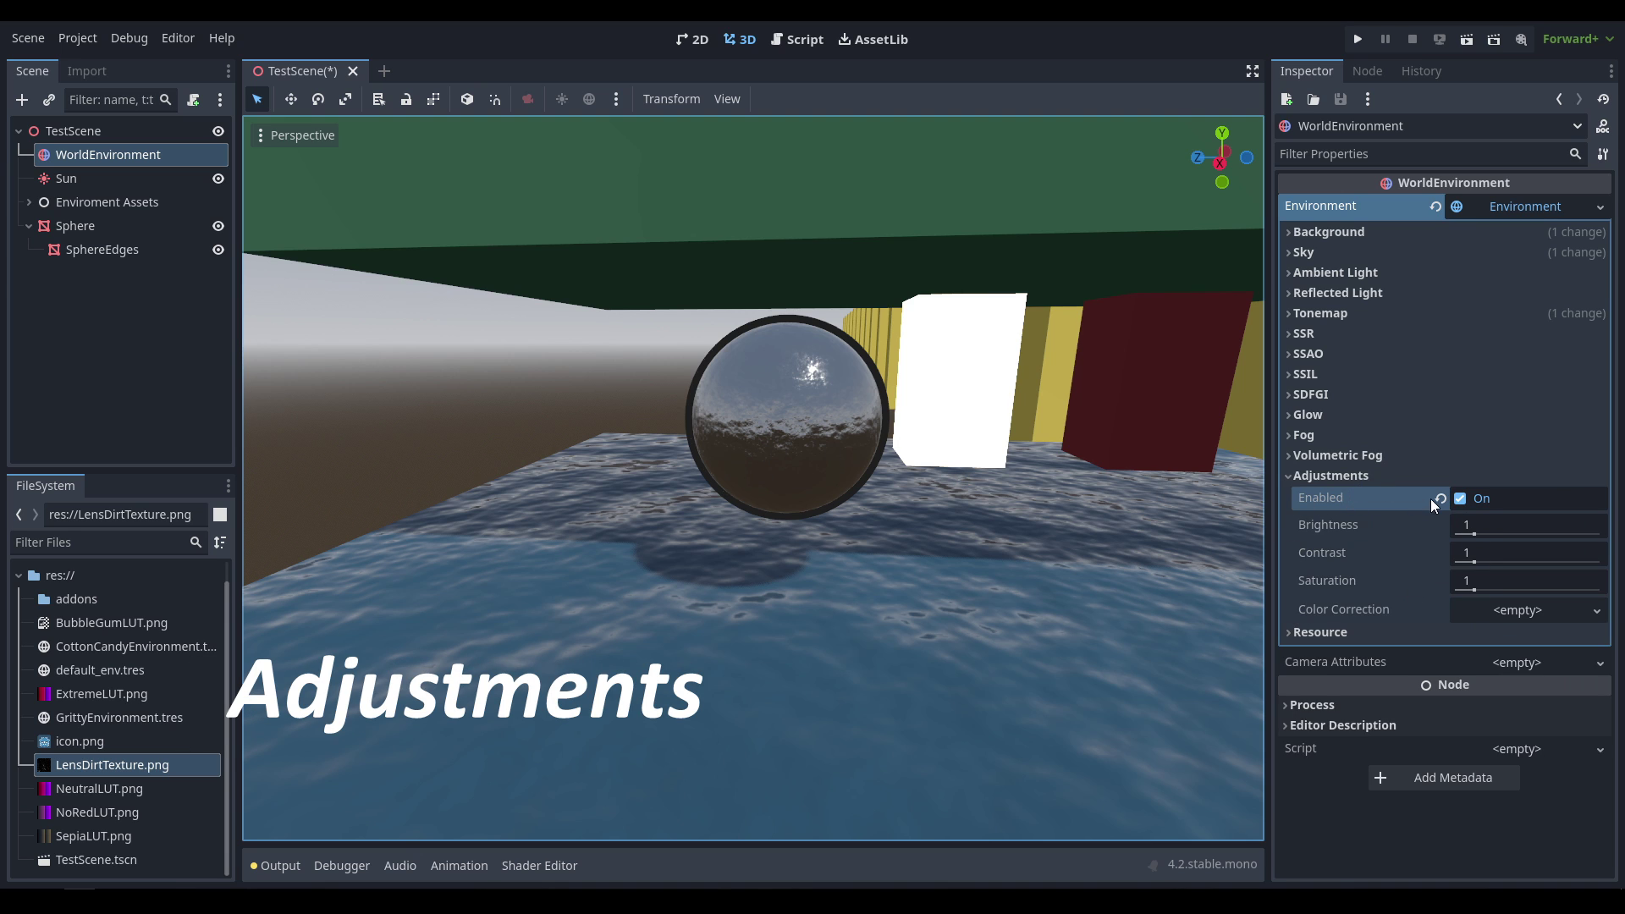
pyautogui.moveTo(1473, 531); pyautogui.dragTo(1510, 577)
pyautogui.hotkey('ctrl', 'z')
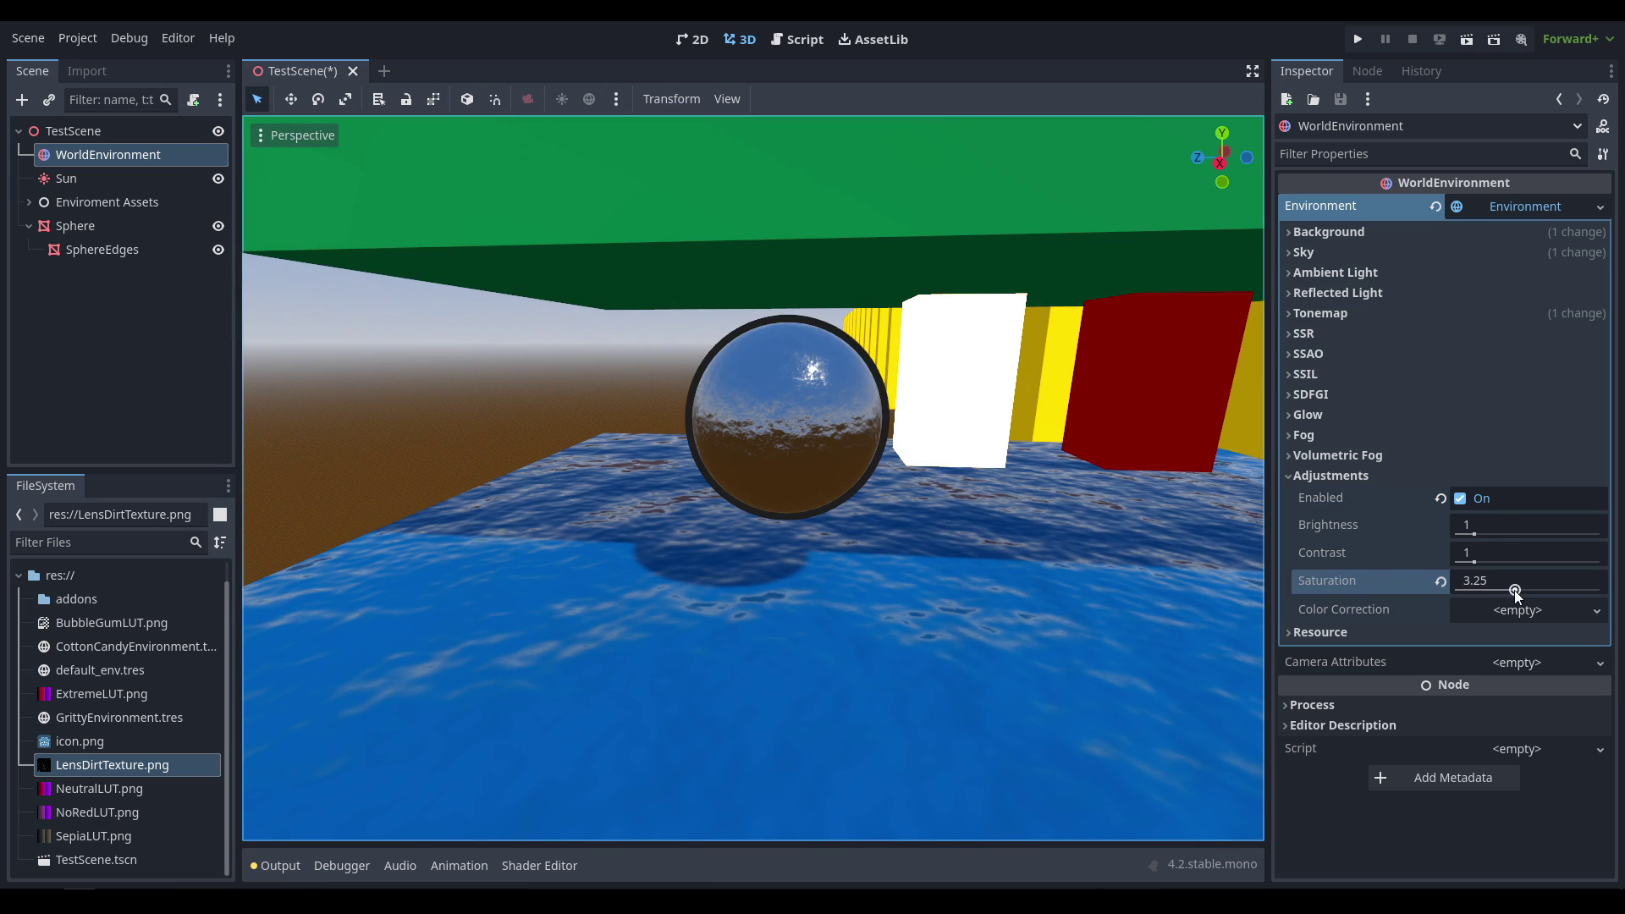
pyautogui.hotkey('ctrl', 'z')
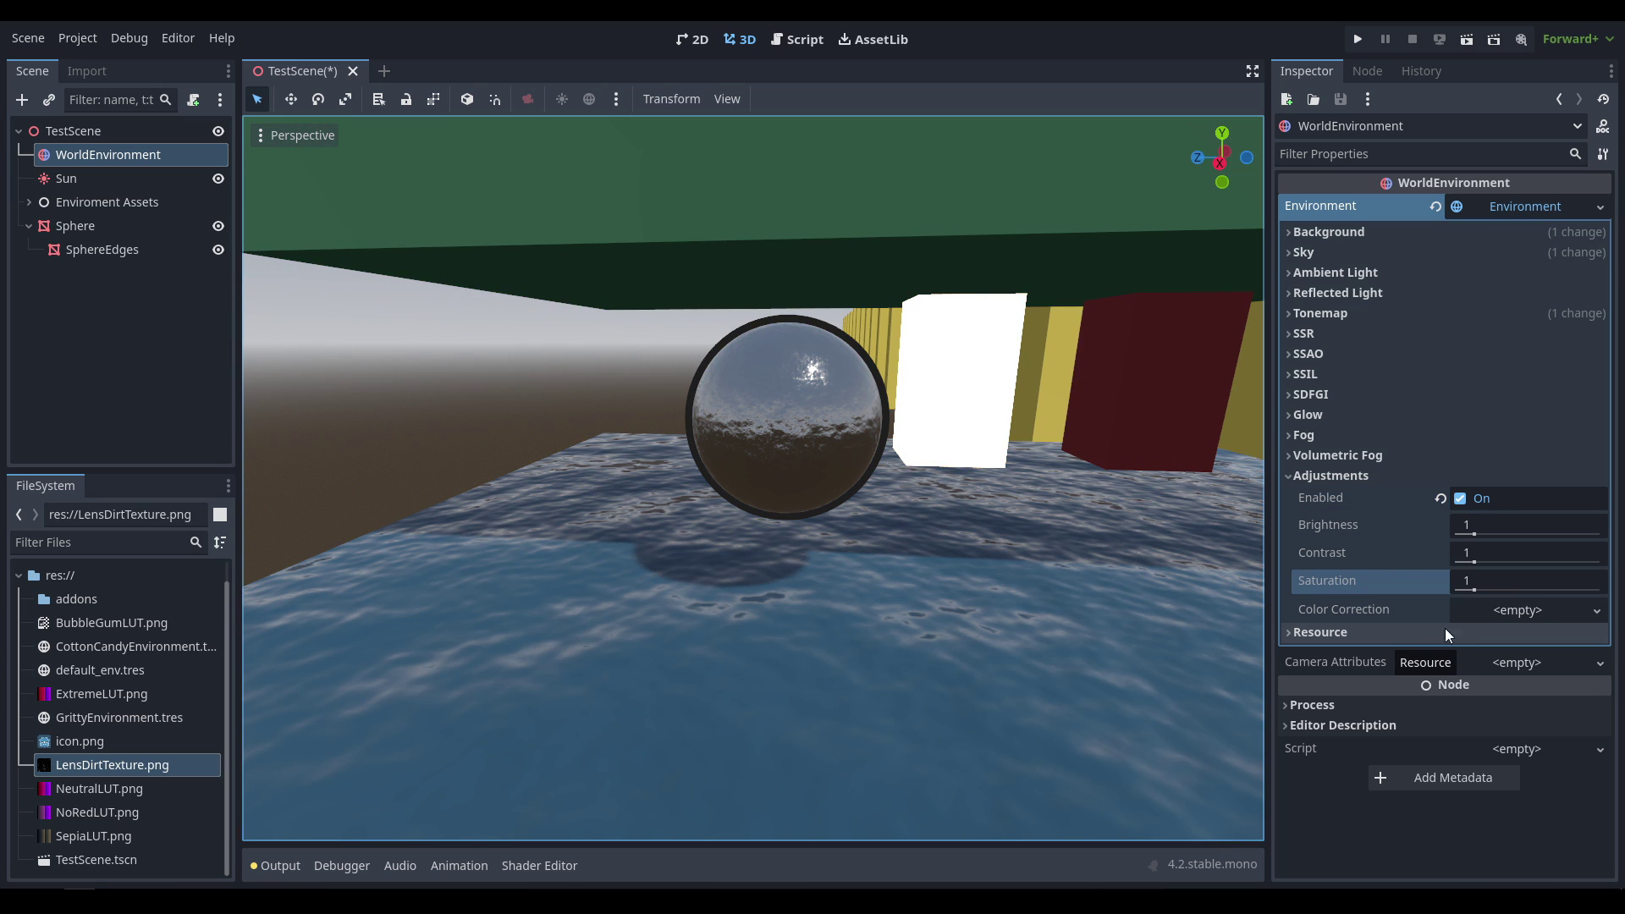
# Step: Assign a new GradientTexture1D as the Color Correction and open it for editing
pyautogui.press('s')
pyautogui.moveTo(997, 602); pyautogui.dragTo(813, 454, button='right')
pyautogui.press('w')
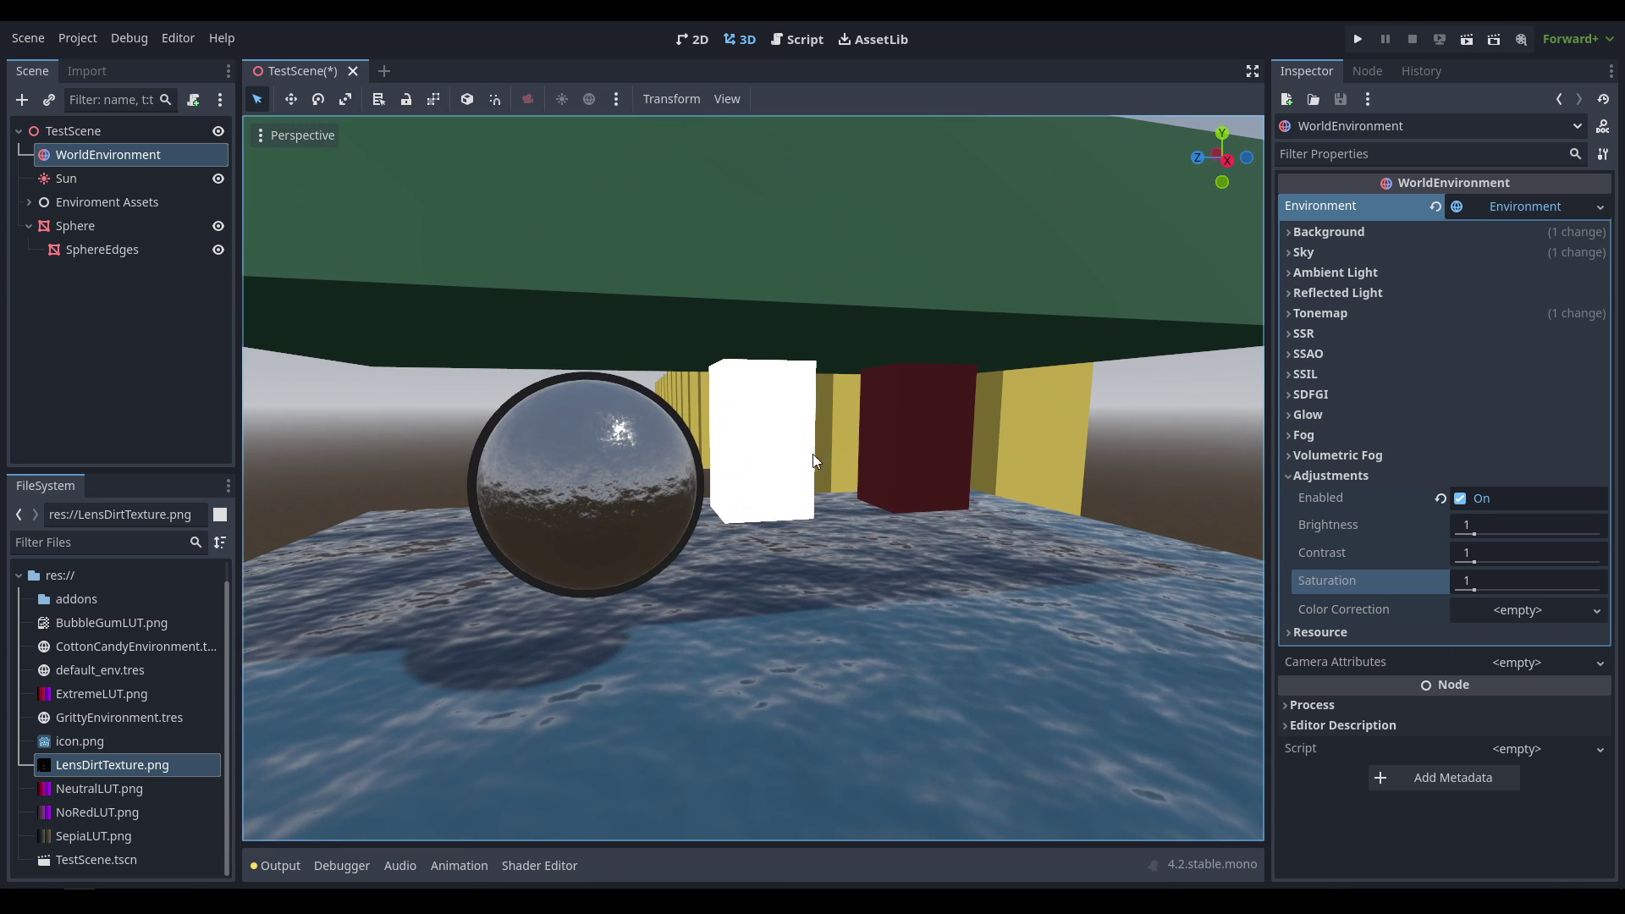
pyautogui.click(1486, 611)
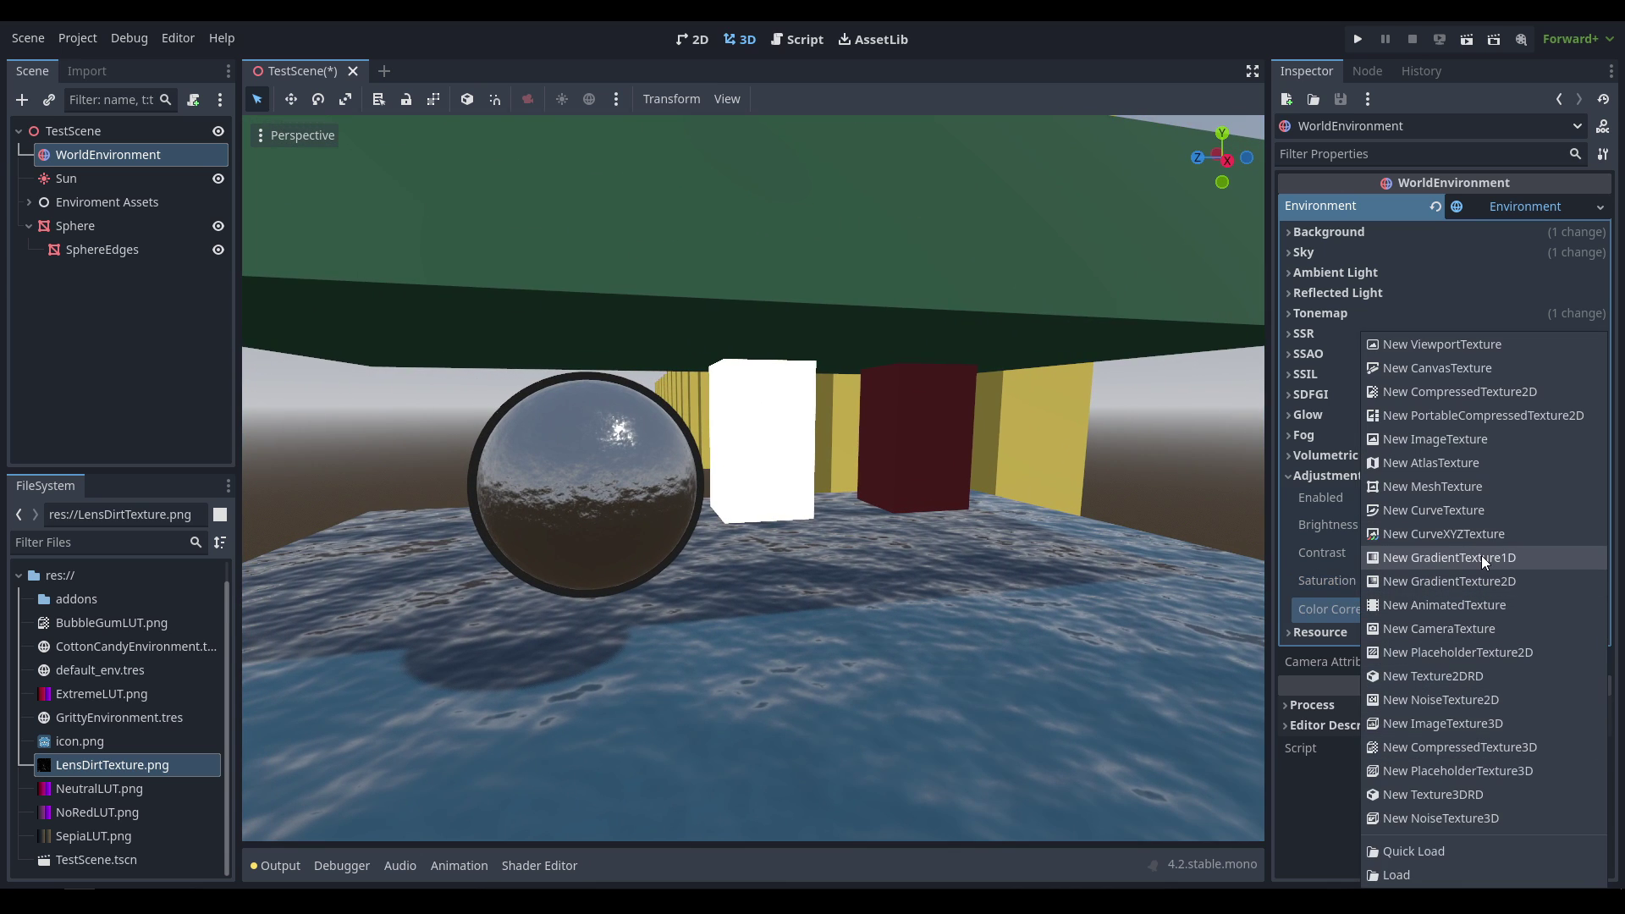
pyautogui.click(1478, 556)
pyautogui.click(1522, 606)
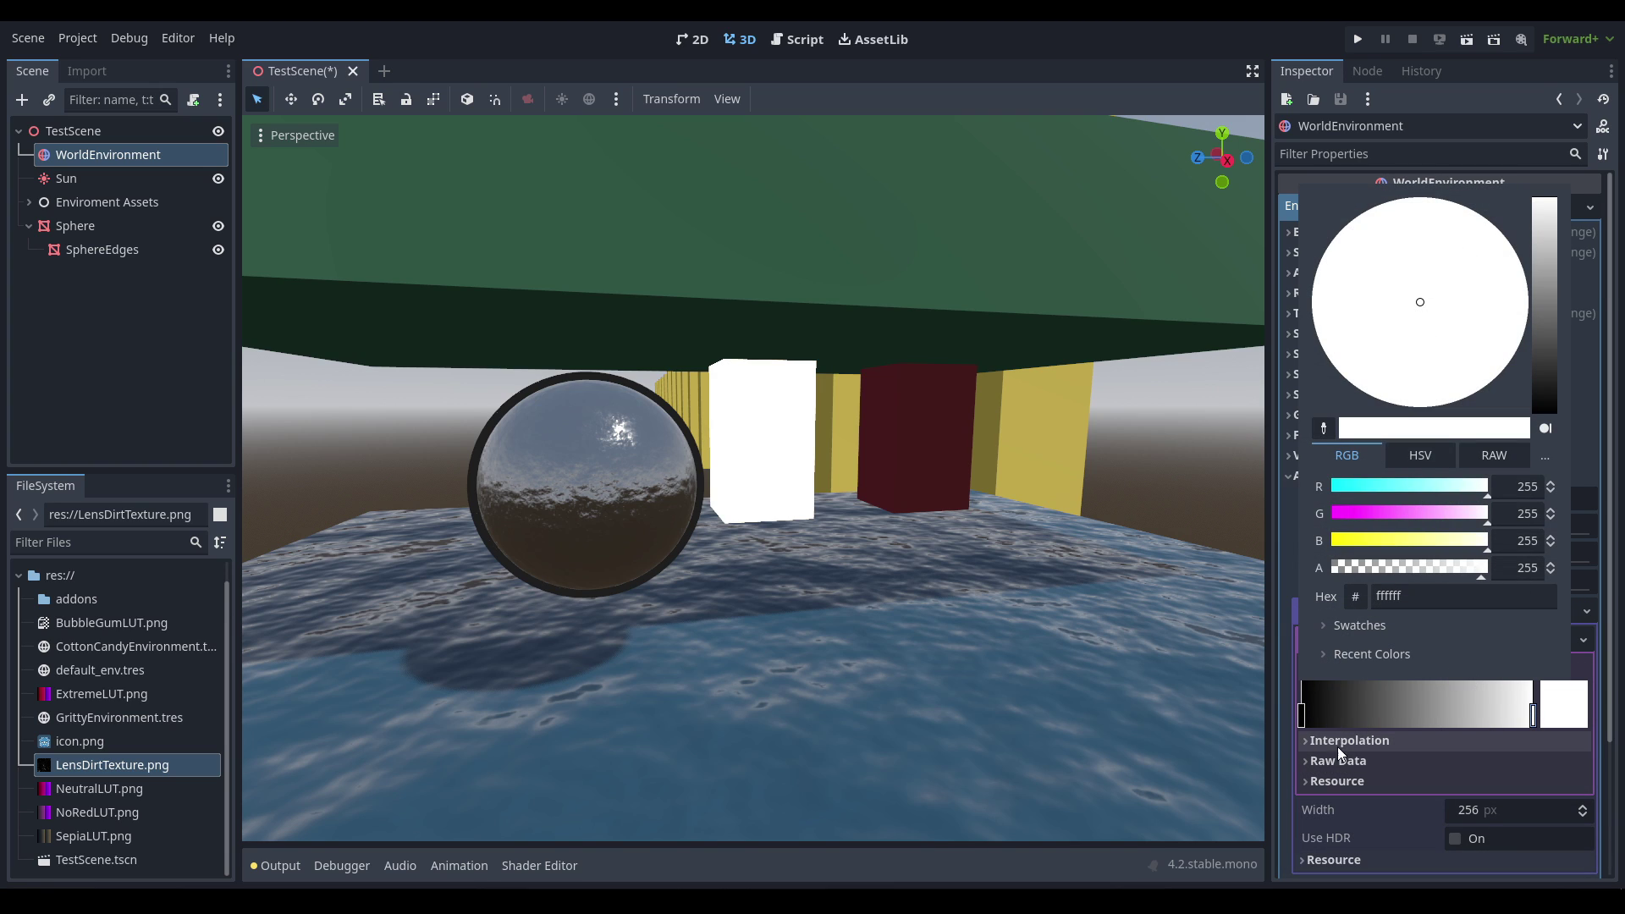
# Step: Change the white stop of the Color Correction gradient to light blue and view the tinted scene
pyautogui.click(1376, 224)
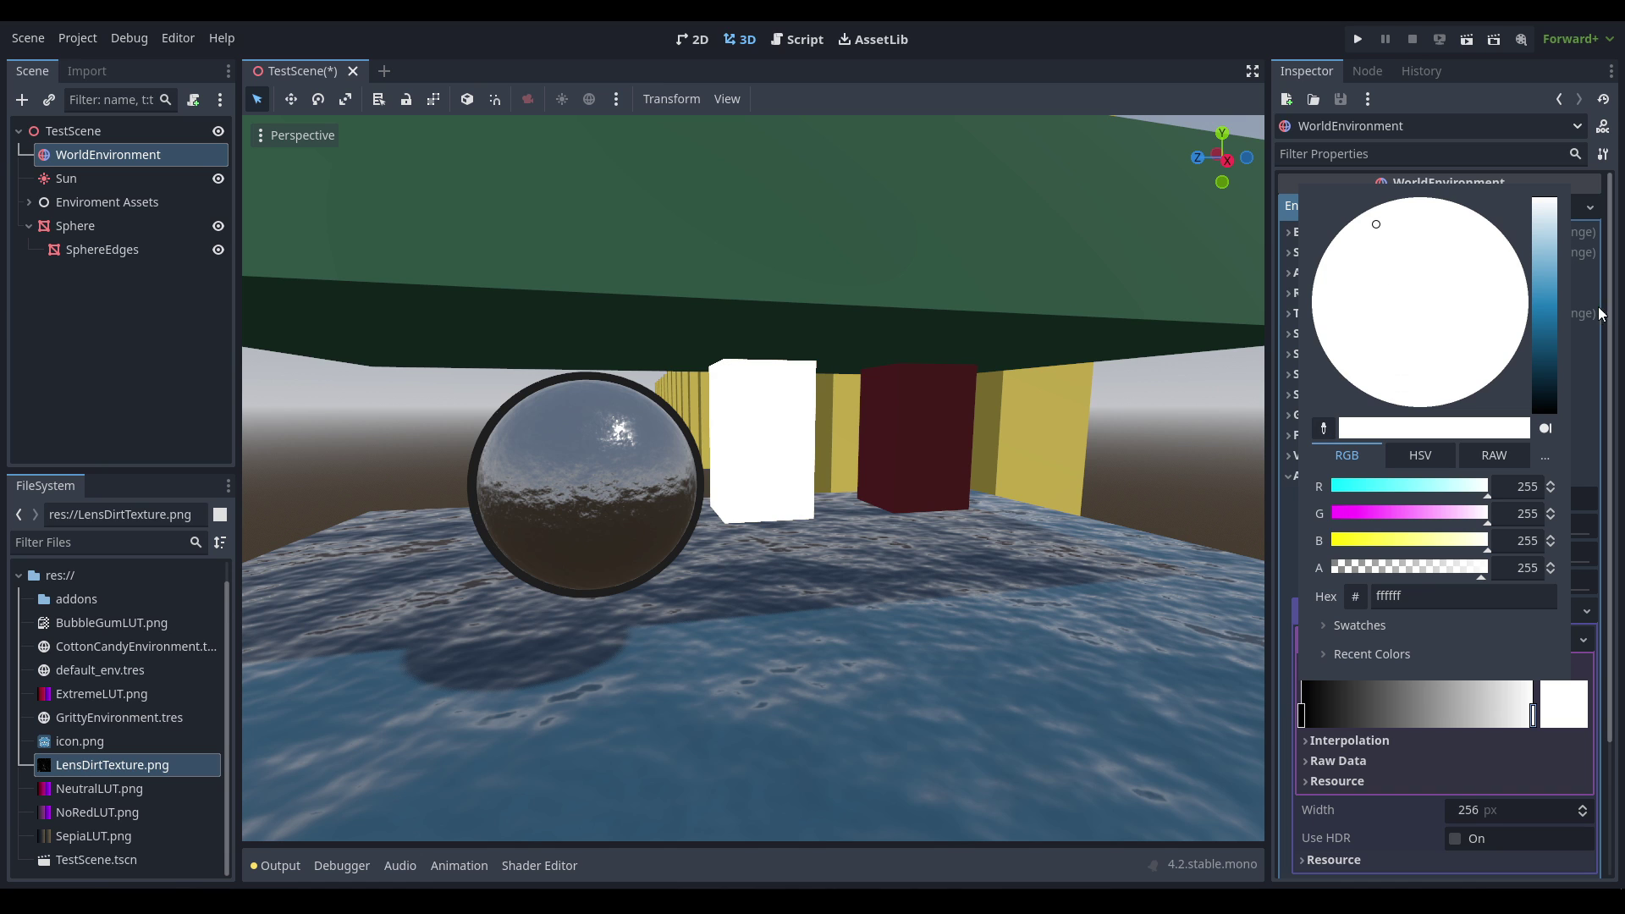
pyautogui.moveTo(1544, 201); pyautogui.dragTo(1544, 242)
pyautogui.click(1034, 460)
pyautogui.moveTo(1070, 638)
pyautogui.mouseDown(button='right')
pyautogui.moveTo(1355, 577)
pyautogui.moveTo(1132, 579)
pyautogui.moveTo(1075, 597)
pyautogui.moveTo(1071, 638)
pyautogui.mouseUp(button='right')
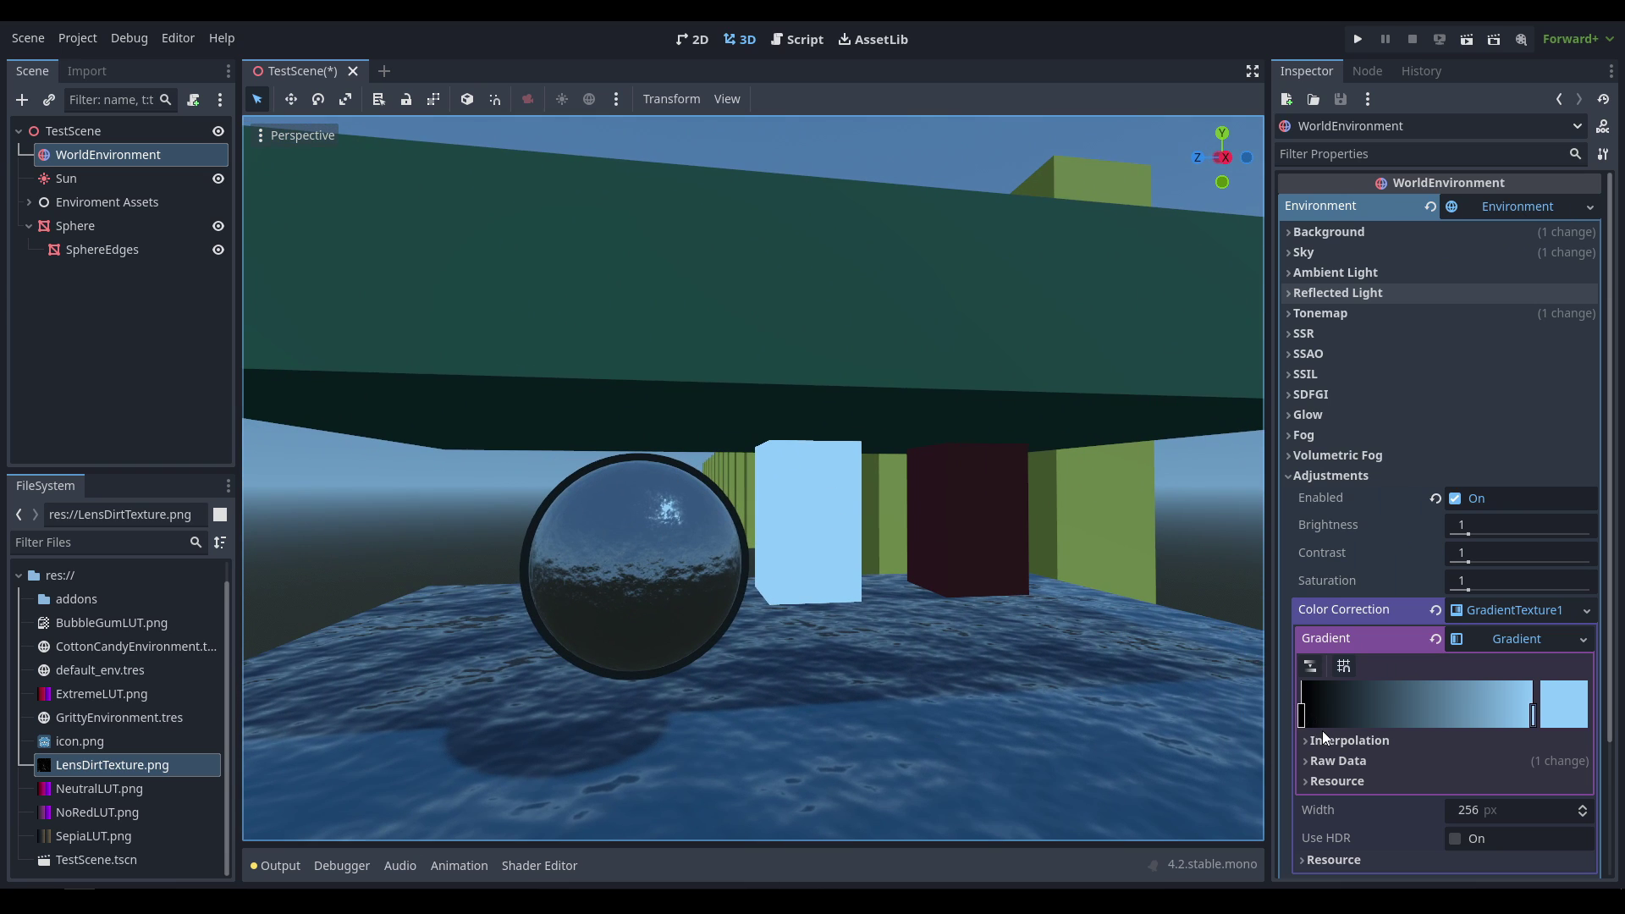
# Step: Add a red stop (a72b3d) mid-gradient, shift the light blue stop toward it and view the recolored scene
pyautogui.doubleClick(1415, 707)
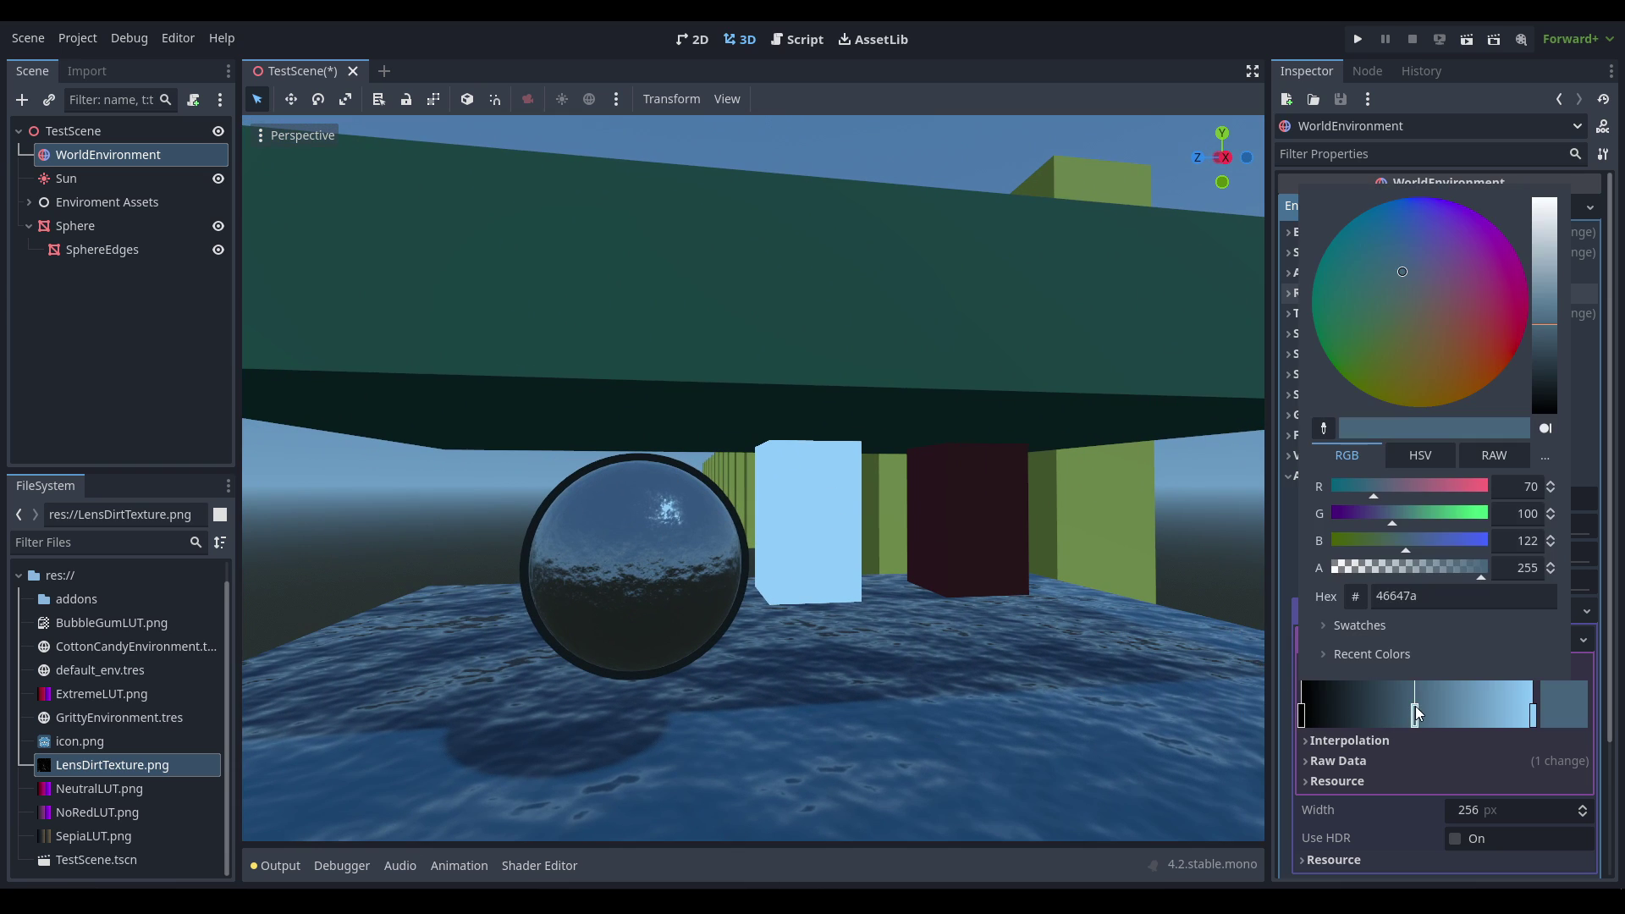
pyautogui.click(1503, 328)
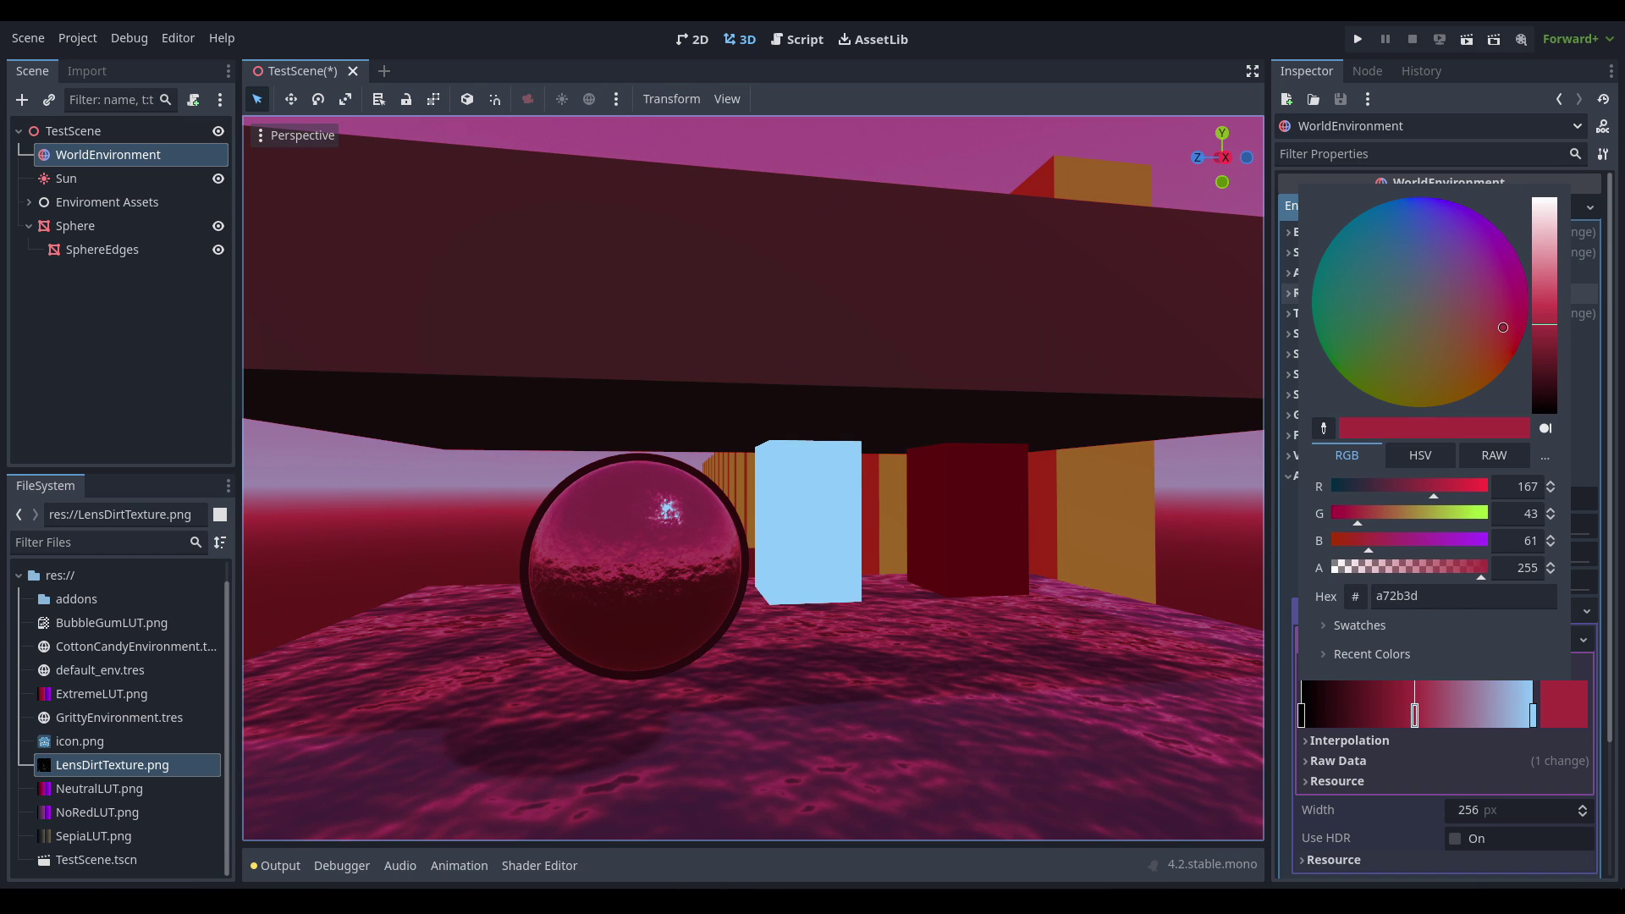
pyautogui.click(1435, 713)
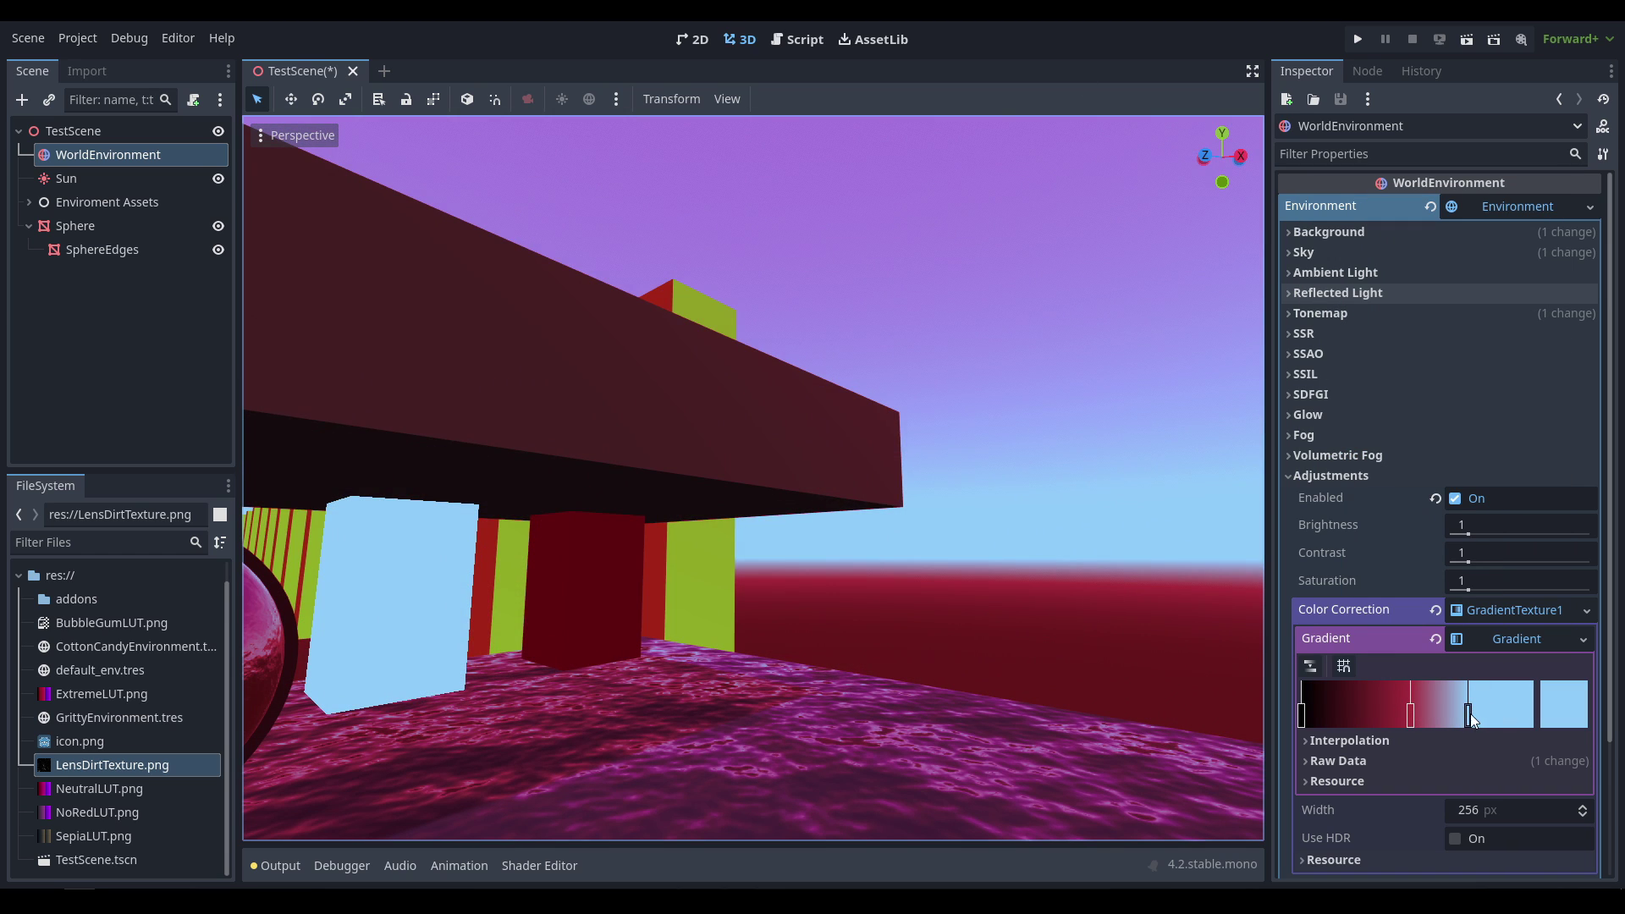
pyautogui.moveTo(1471, 713)
pyautogui.mouseDown()
pyautogui.moveTo(1560, 724)
pyautogui.moveTo(1489, 728)
pyautogui.mouseUp()
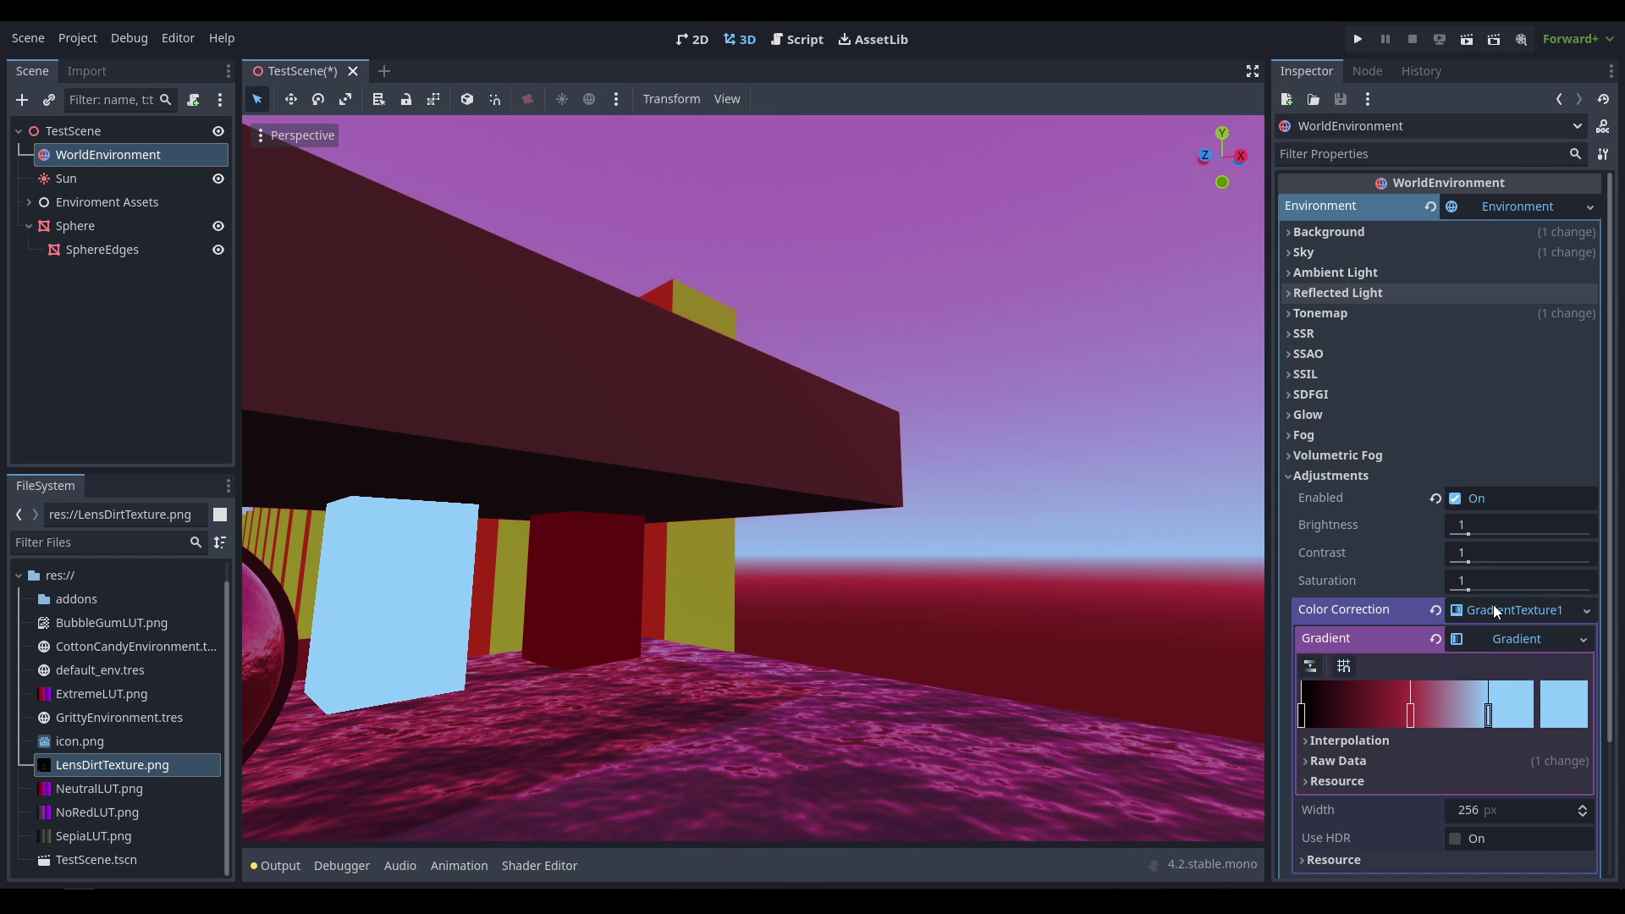
pyautogui.moveTo(598, 653); pyautogui.dragTo(514, 714, button='right')
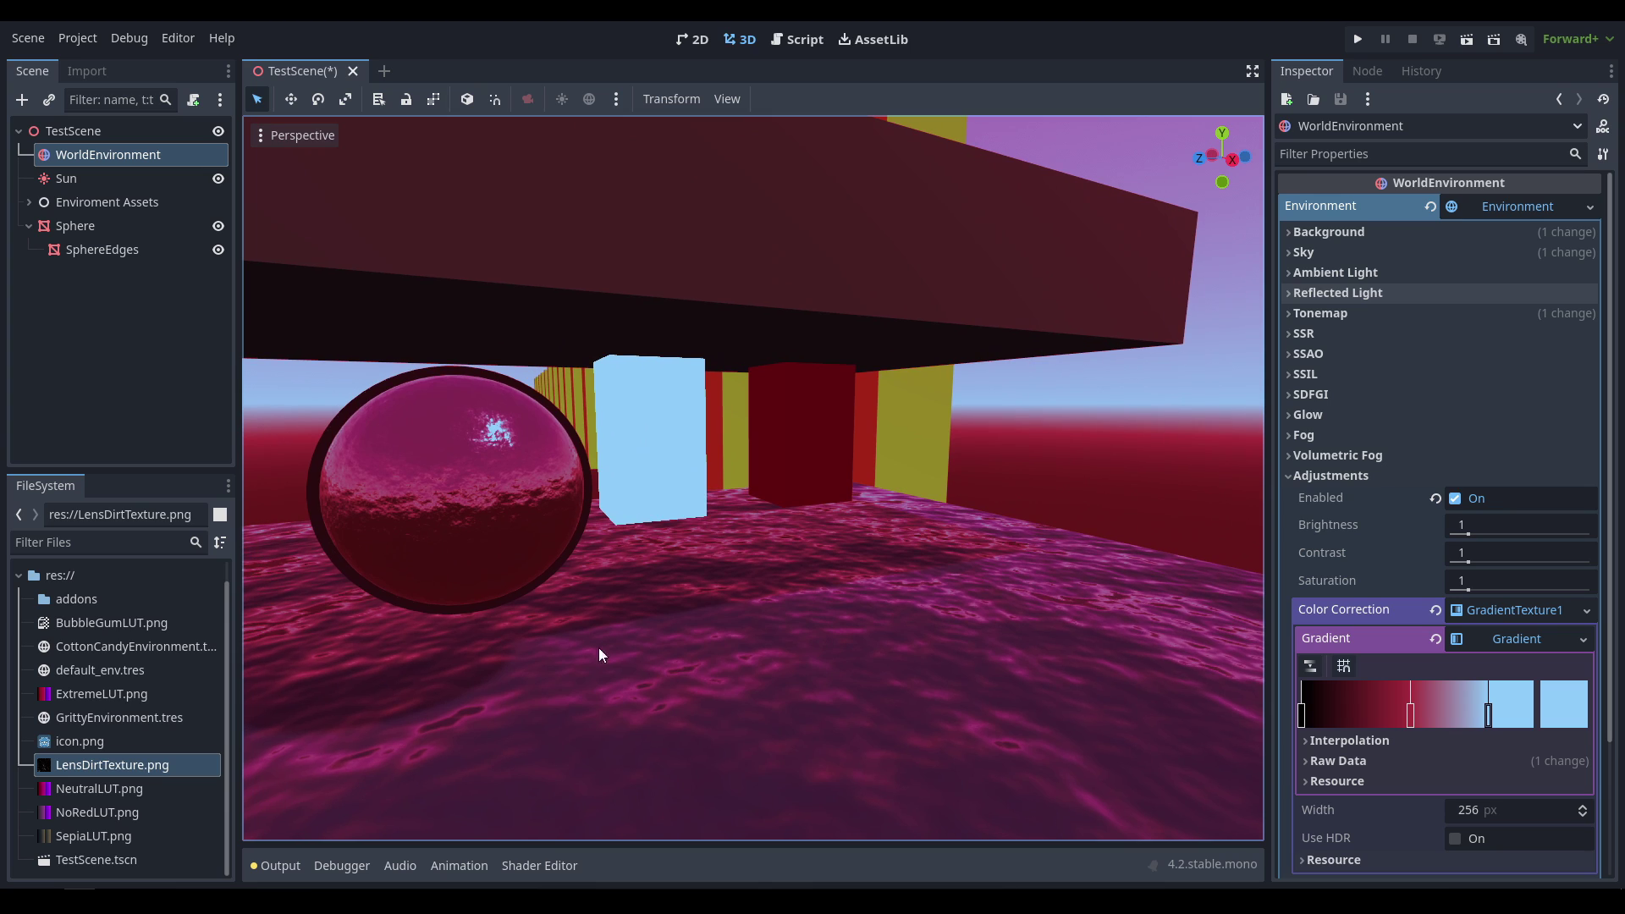
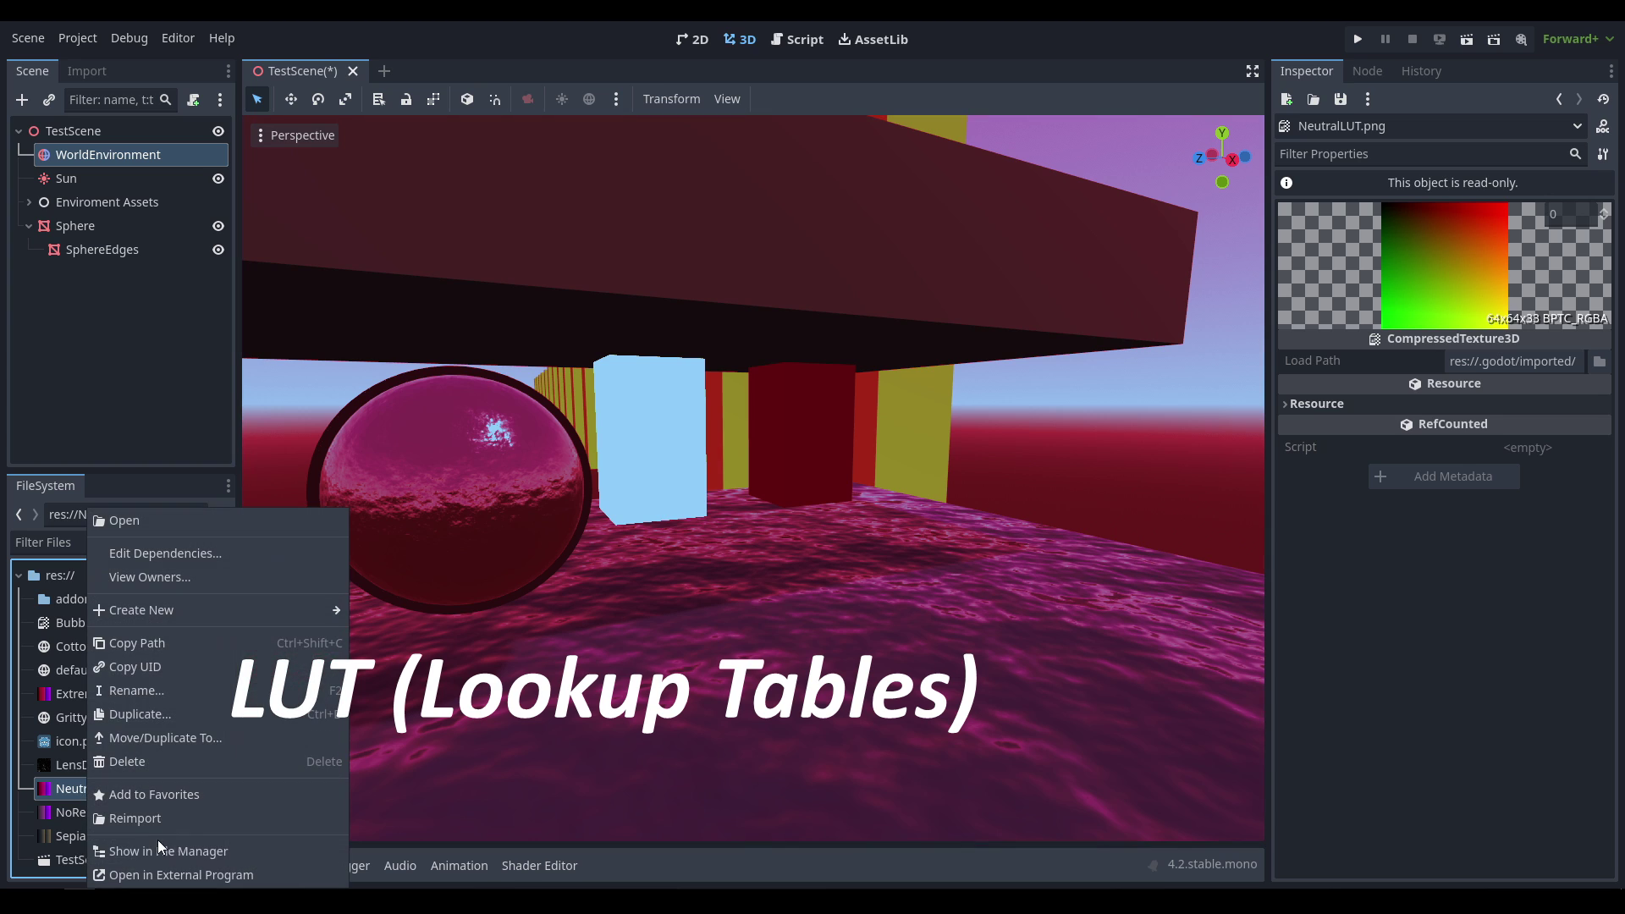
# Step: Switch to CreatingLUT.psd in Photoshop, show the Gradient Map 1 adjustment layer and inspect the LUT strip
pyautogui.click(549, 572)
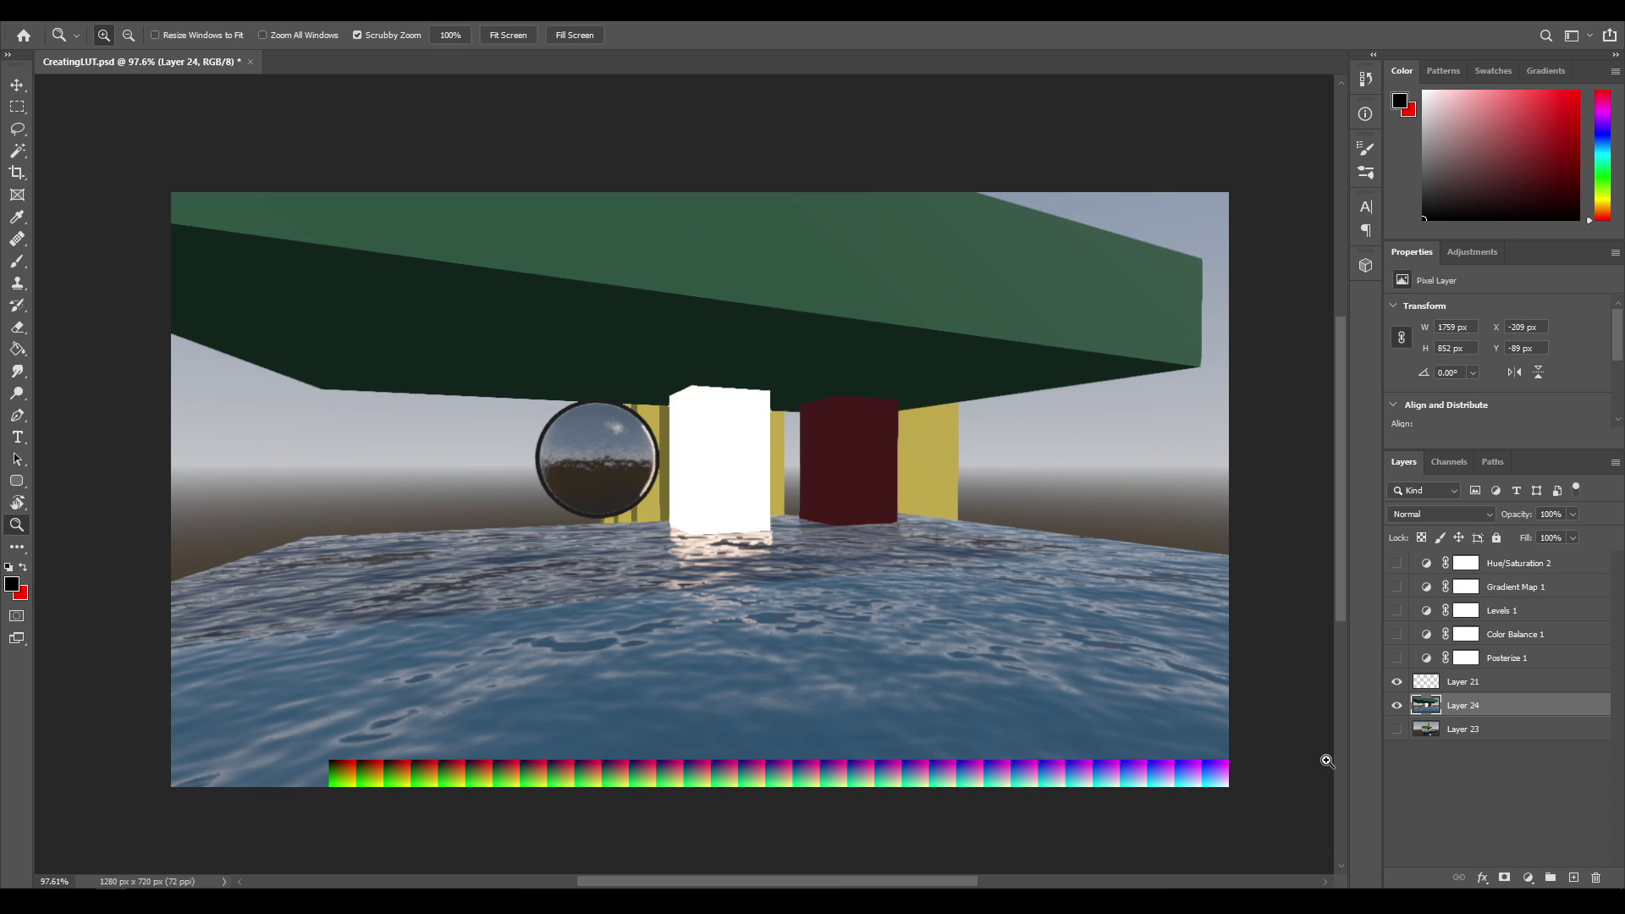
pyautogui.click(1397, 706)
pyautogui.click(1398, 707)
pyautogui.click(1397, 588)
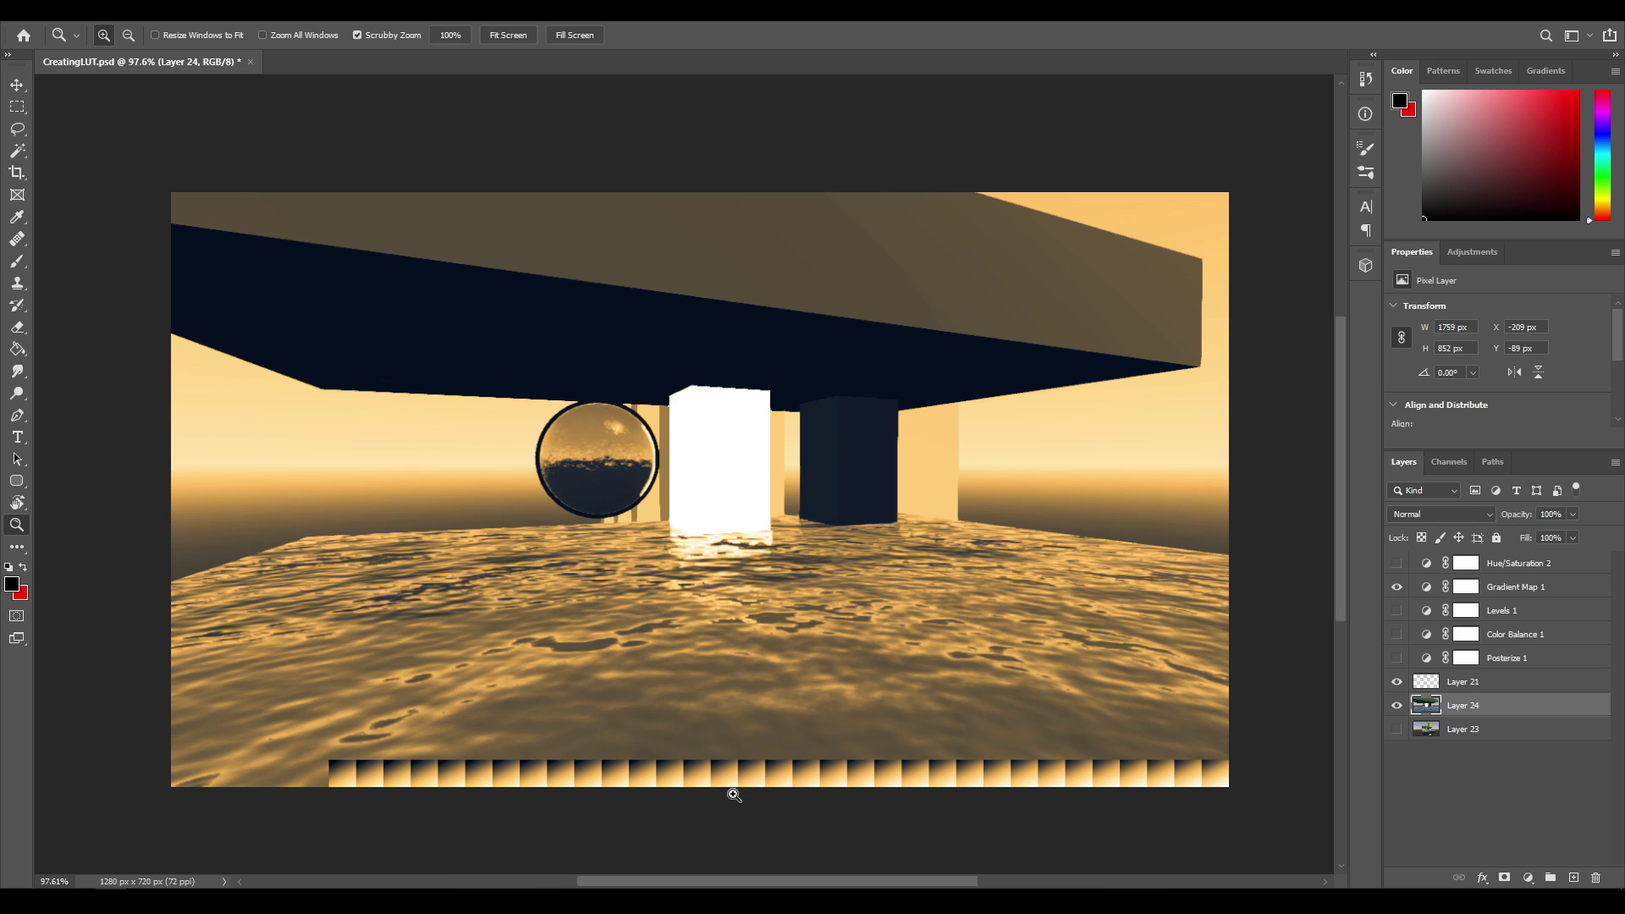
pyautogui.moveTo(630, 790); pyautogui.dragTo(713, 782)
pyautogui.moveTo(293, 768); pyautogui.dragTo(228, 770)
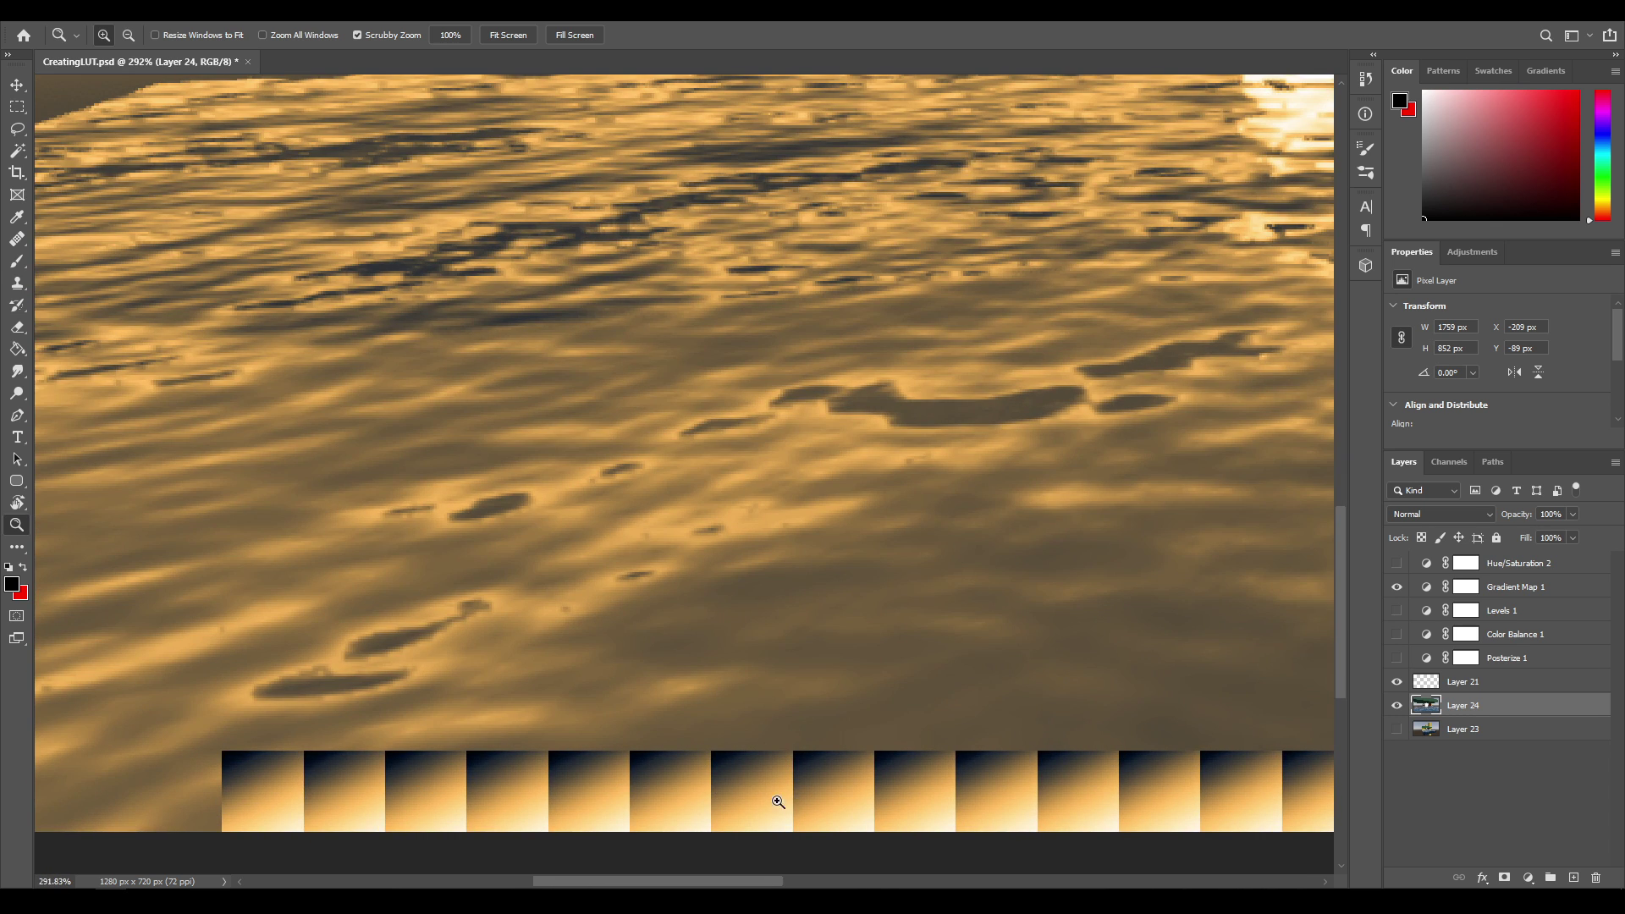
pyautogui.moveTo(591, 508); pyautogui.dragTo(488, 501)
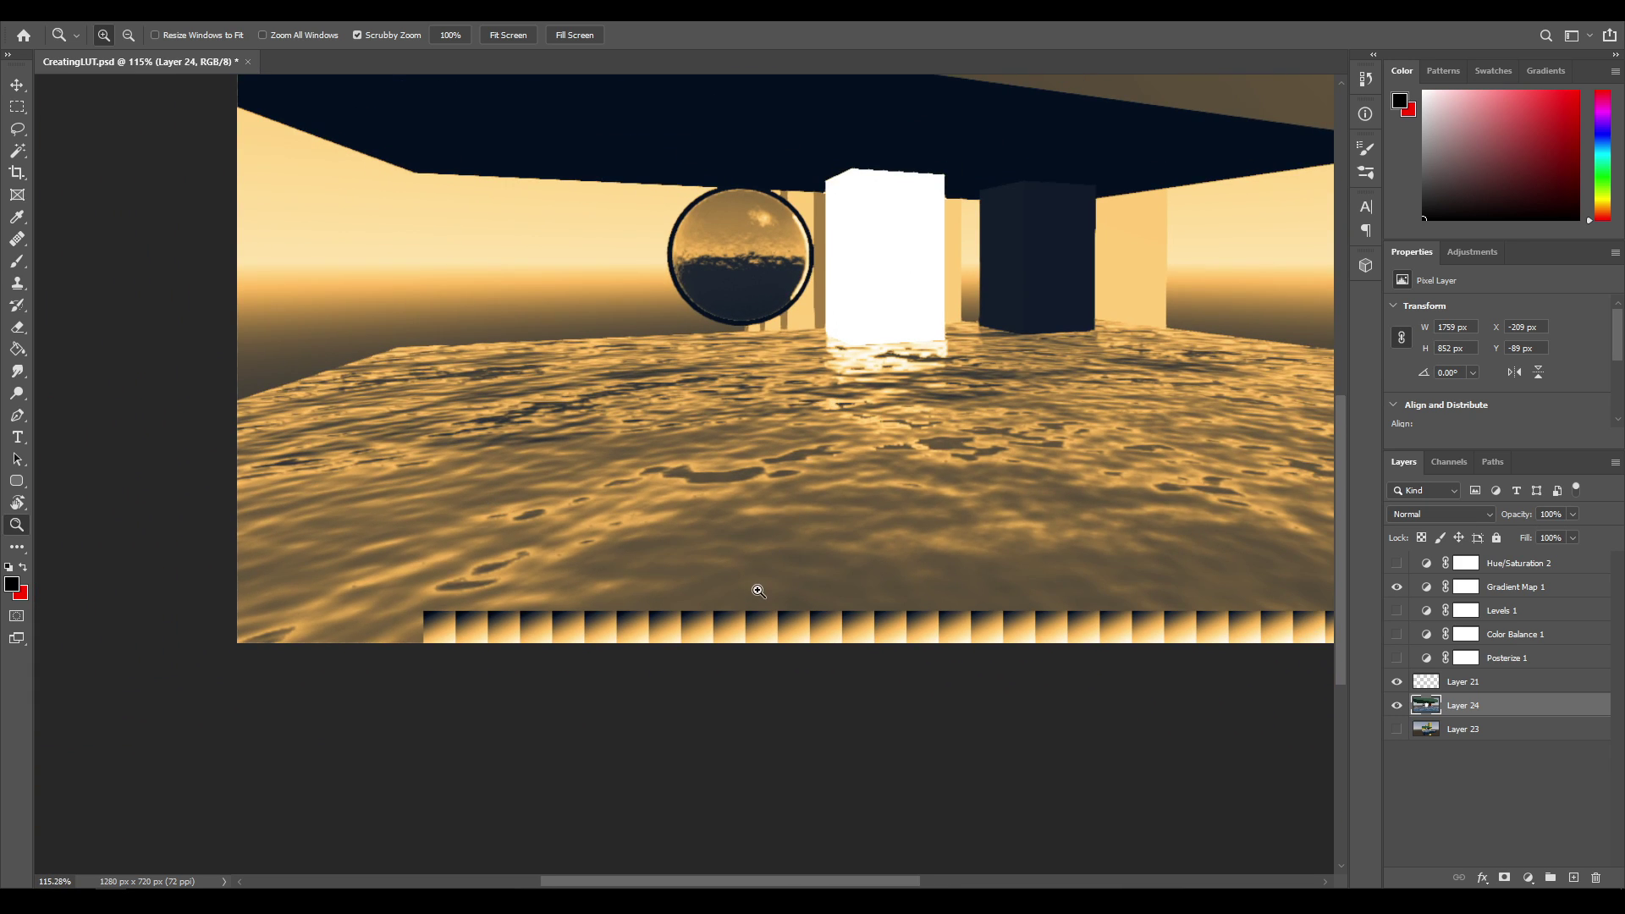
pyautogui.moveTo(760, 587); pyautogui.dragTo(734, 575)
# Step: Return to Godot and set the import type of SepiaLUT.png to Texture3D with 33 horizontal slices and 1 vertical slice
pyautogui.click(897, 309)
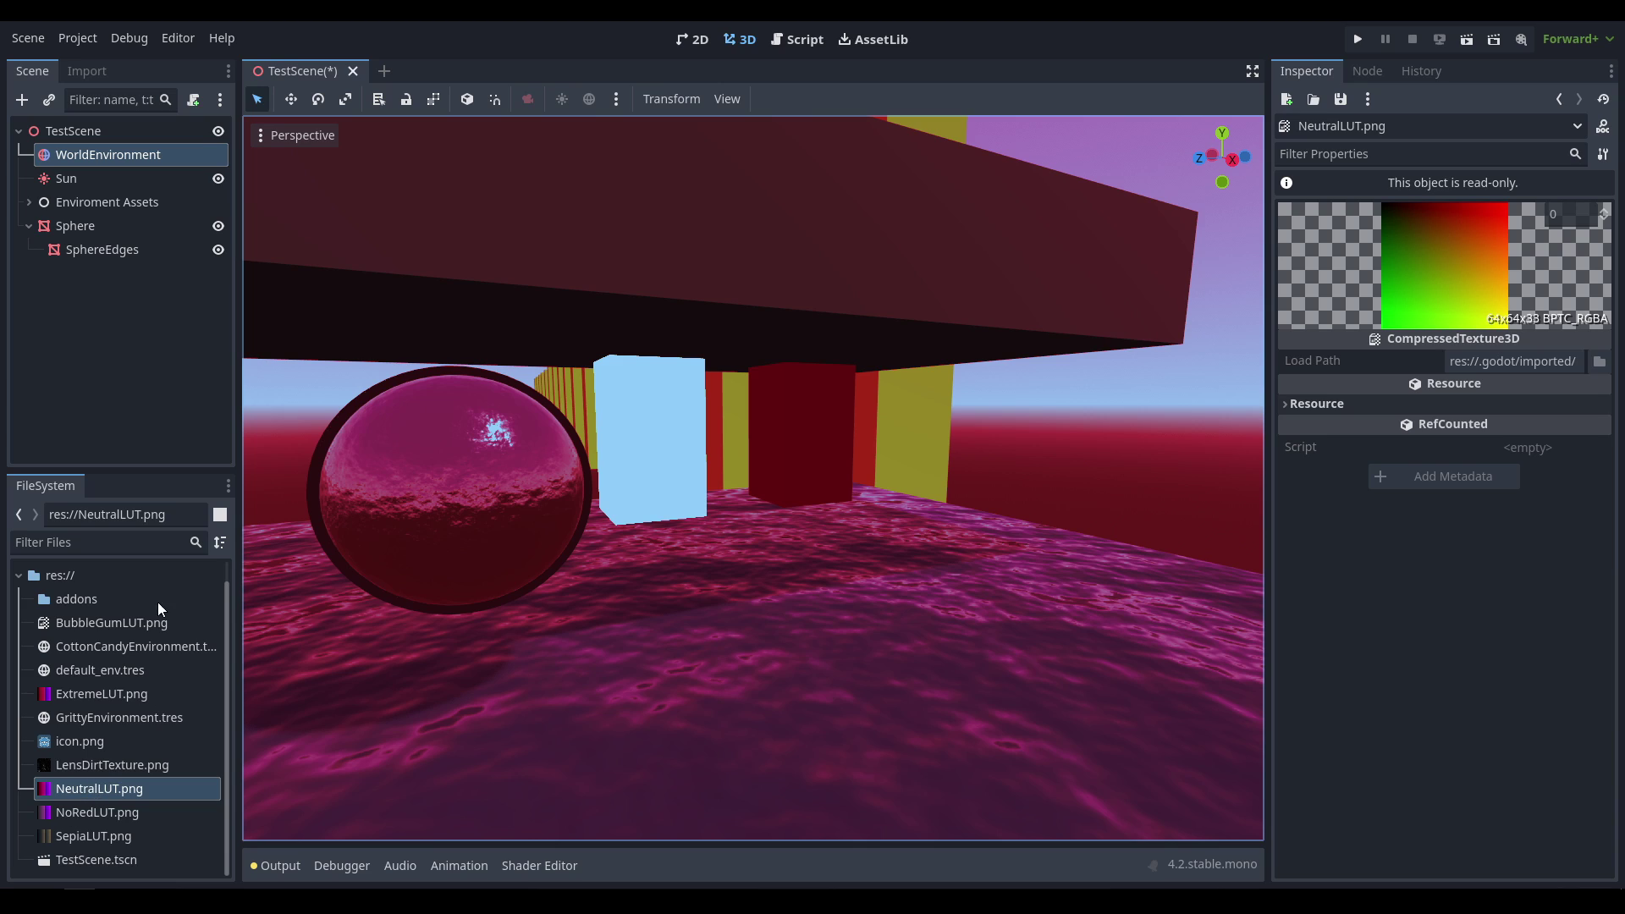
pyautogui.click(144, 836)
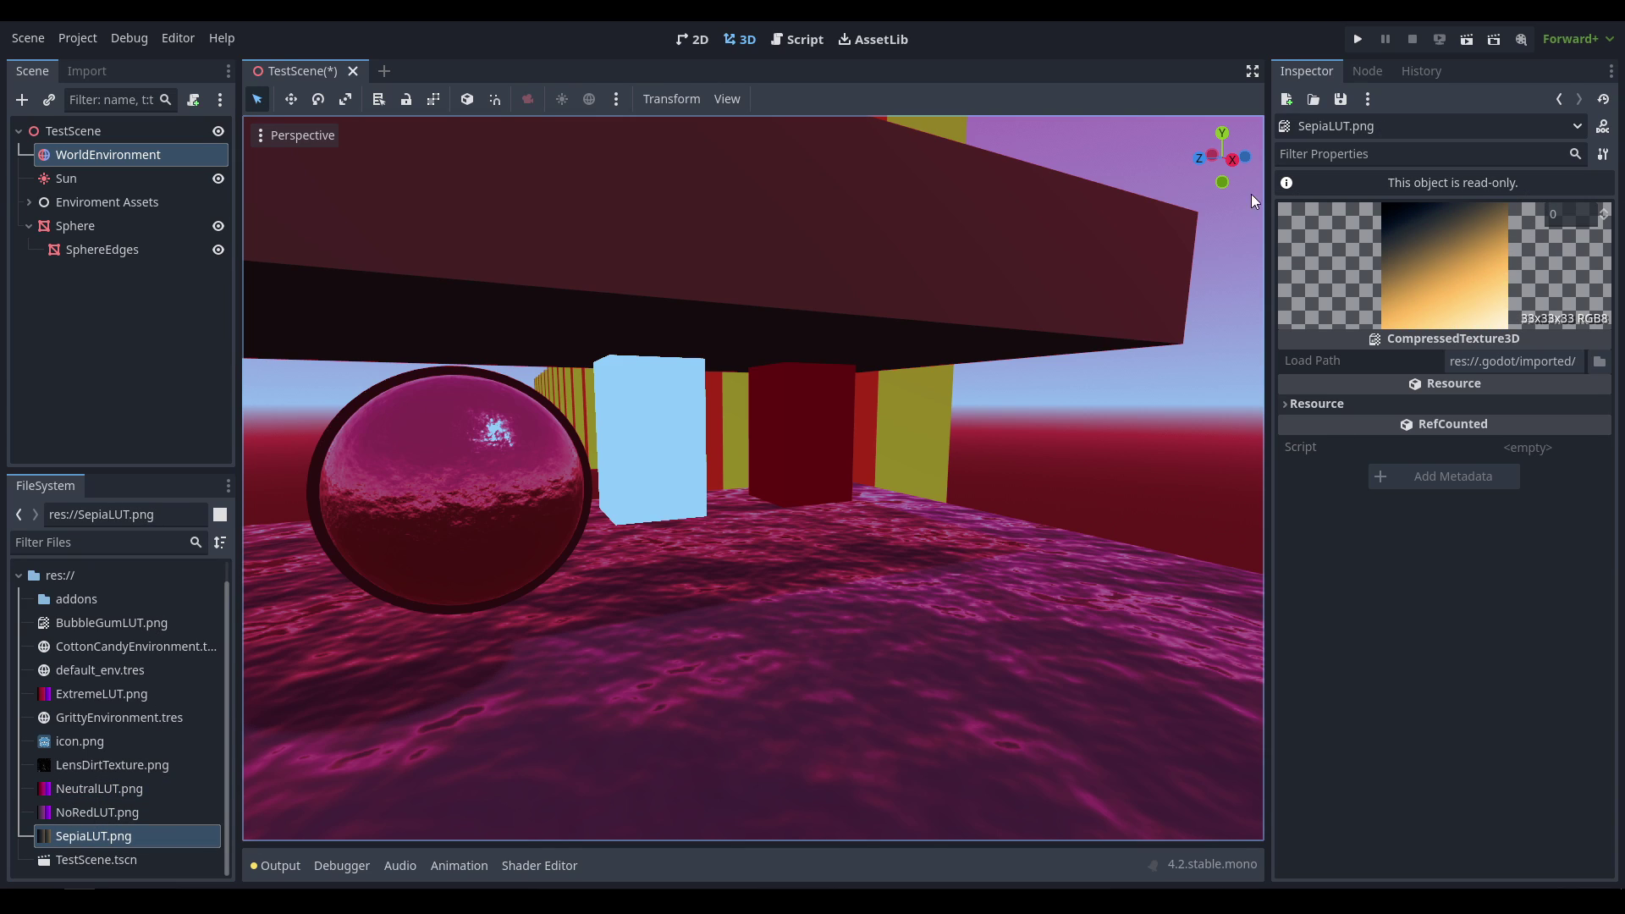
pyautogui.click(87, 71)
pyautogui.click(76, 151)
pyautogui.click(89, 297)
pyautogui.click(104, 150)
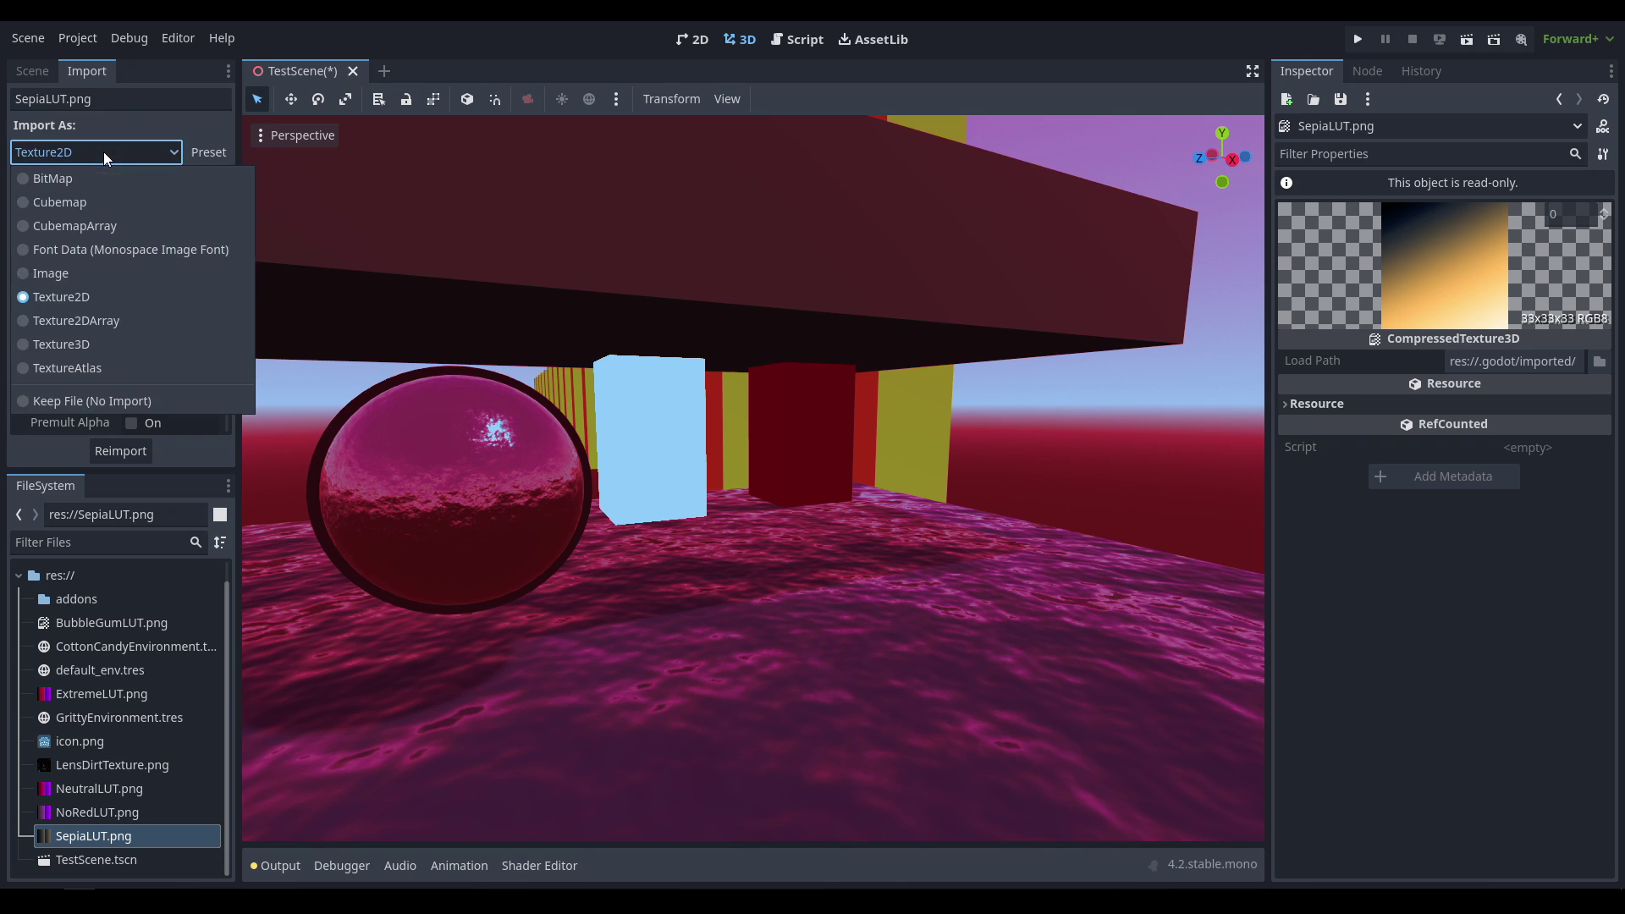
pyautogui.click(64, 344)
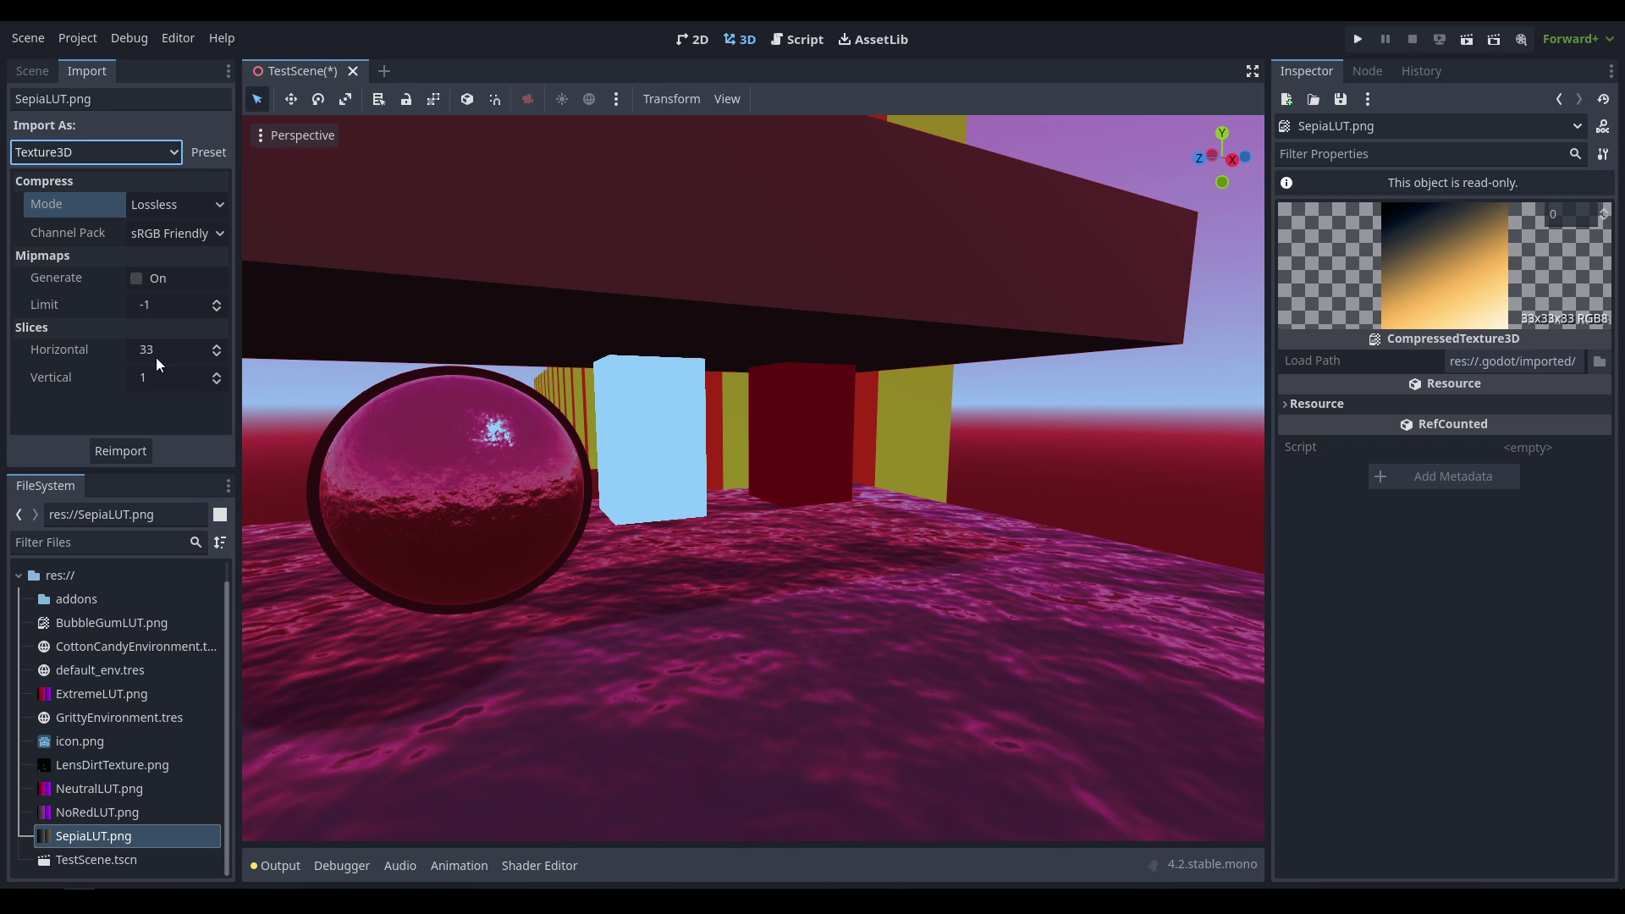
# Step: Assign SepiaLUT.png as the WorldEnvironment's Color Correction and view the scene
pyautogui.click(32, 71)
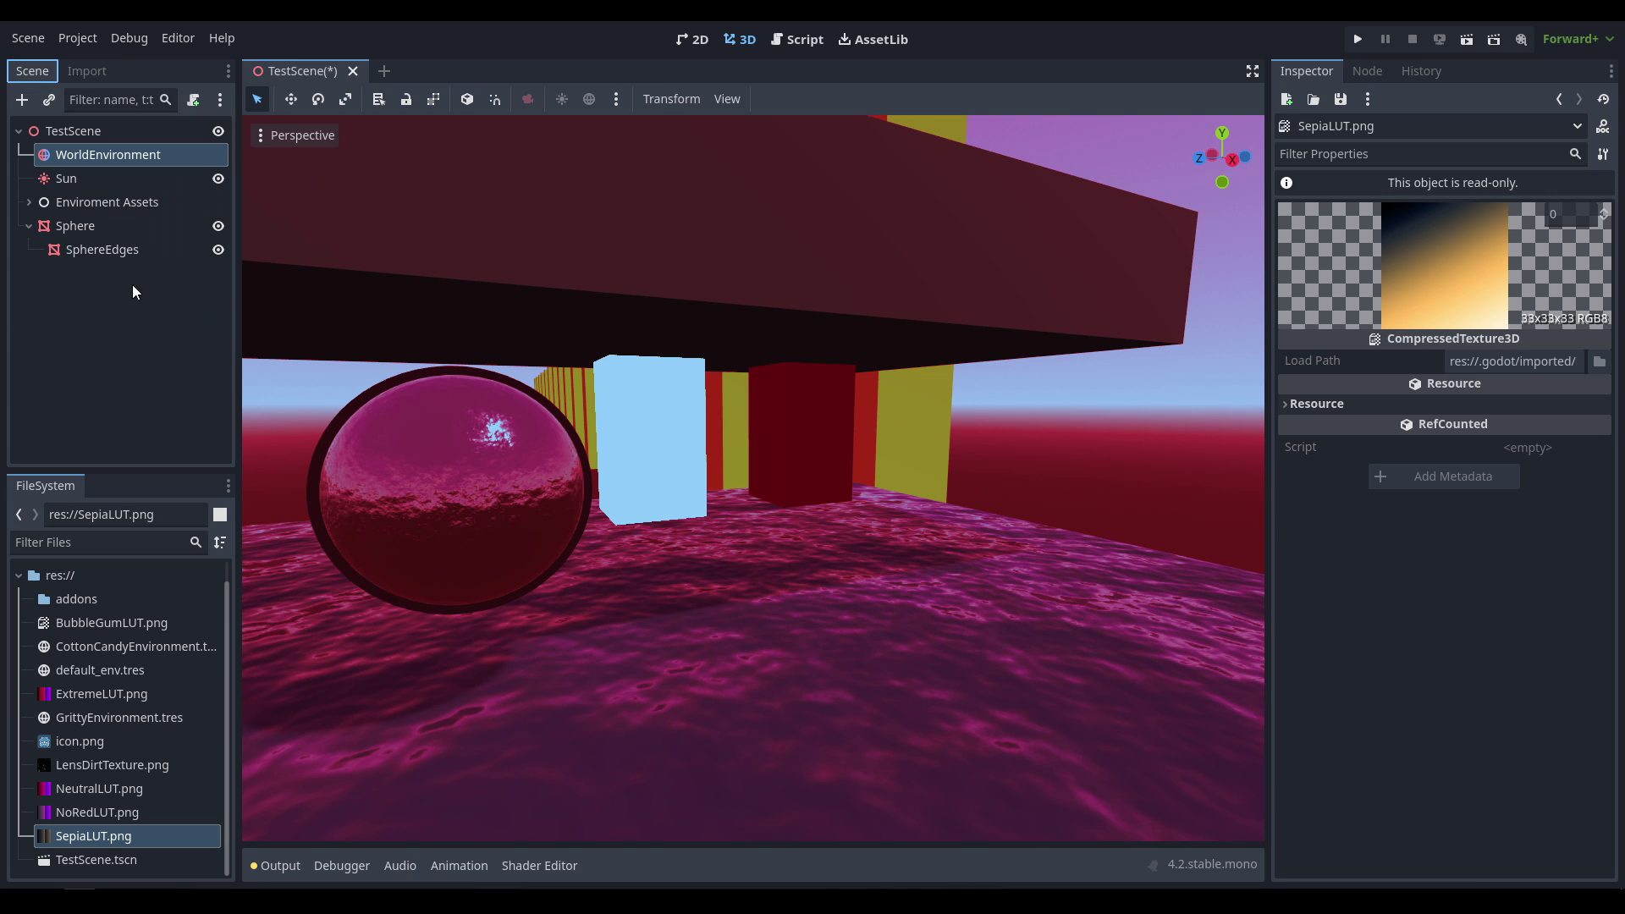
pyautogui.click(130, 156)
pyautogui.moveTo(95, 826); pyautogui.dragTo(1515, 610)
pyautogui.scroll(-7, 753, 479)
pyautogui.scroll(5, 753, 478)
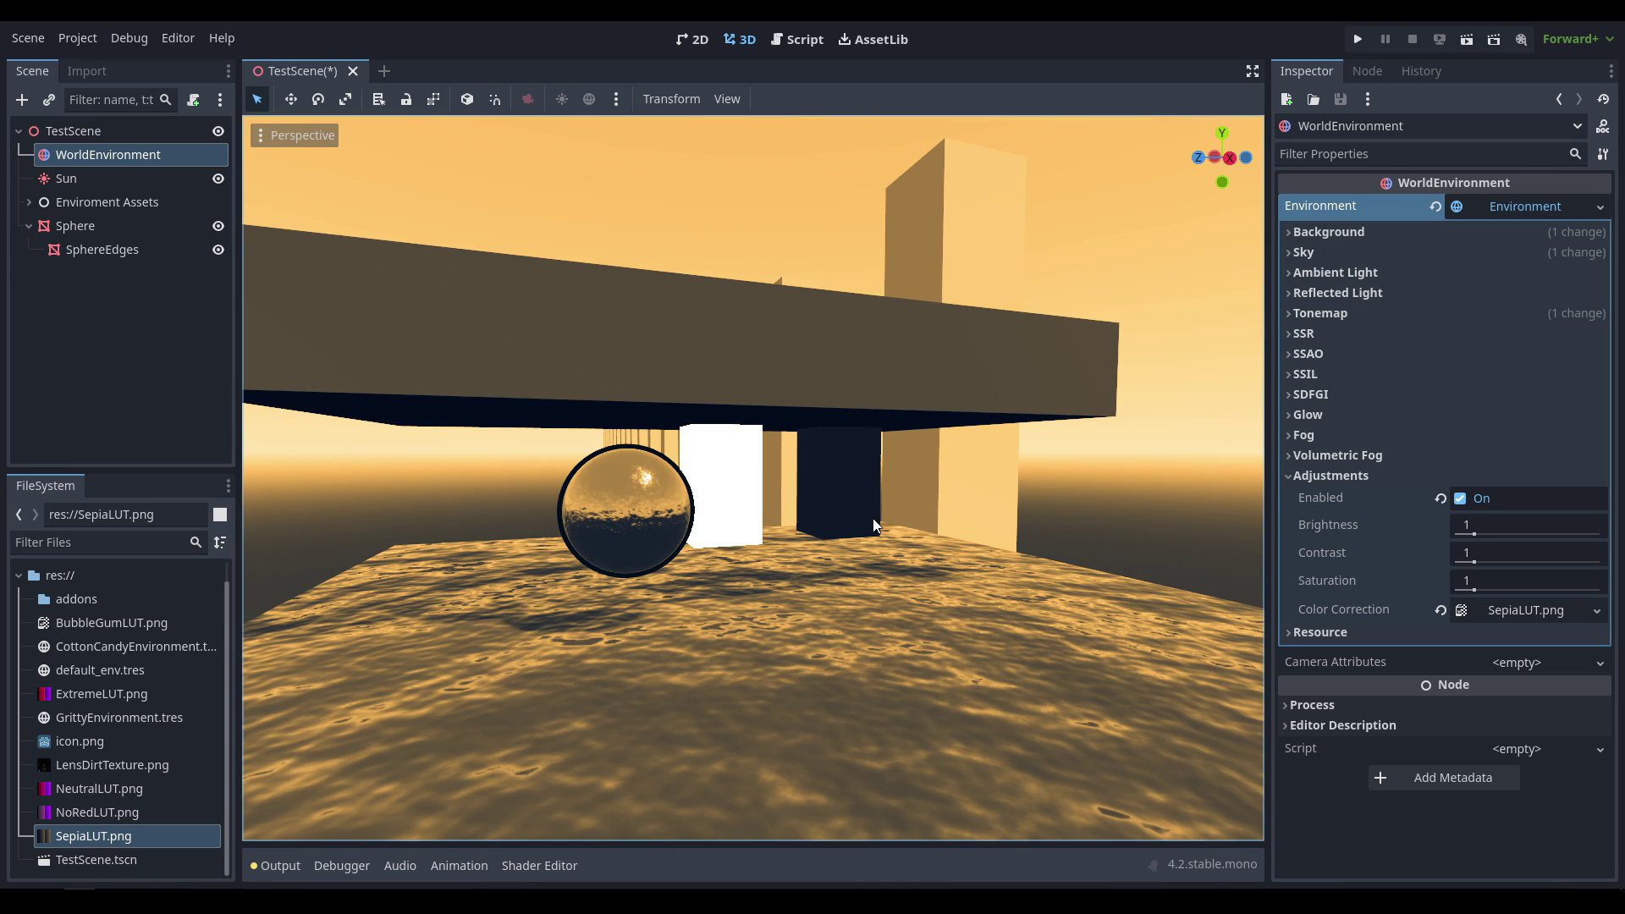
# Step: Try reimporting SepiaLUT.png with the VRAM Compressed mode and view the scene
pyautogui.doubleClick(103, 833)
pyautogui.click(87, 71)
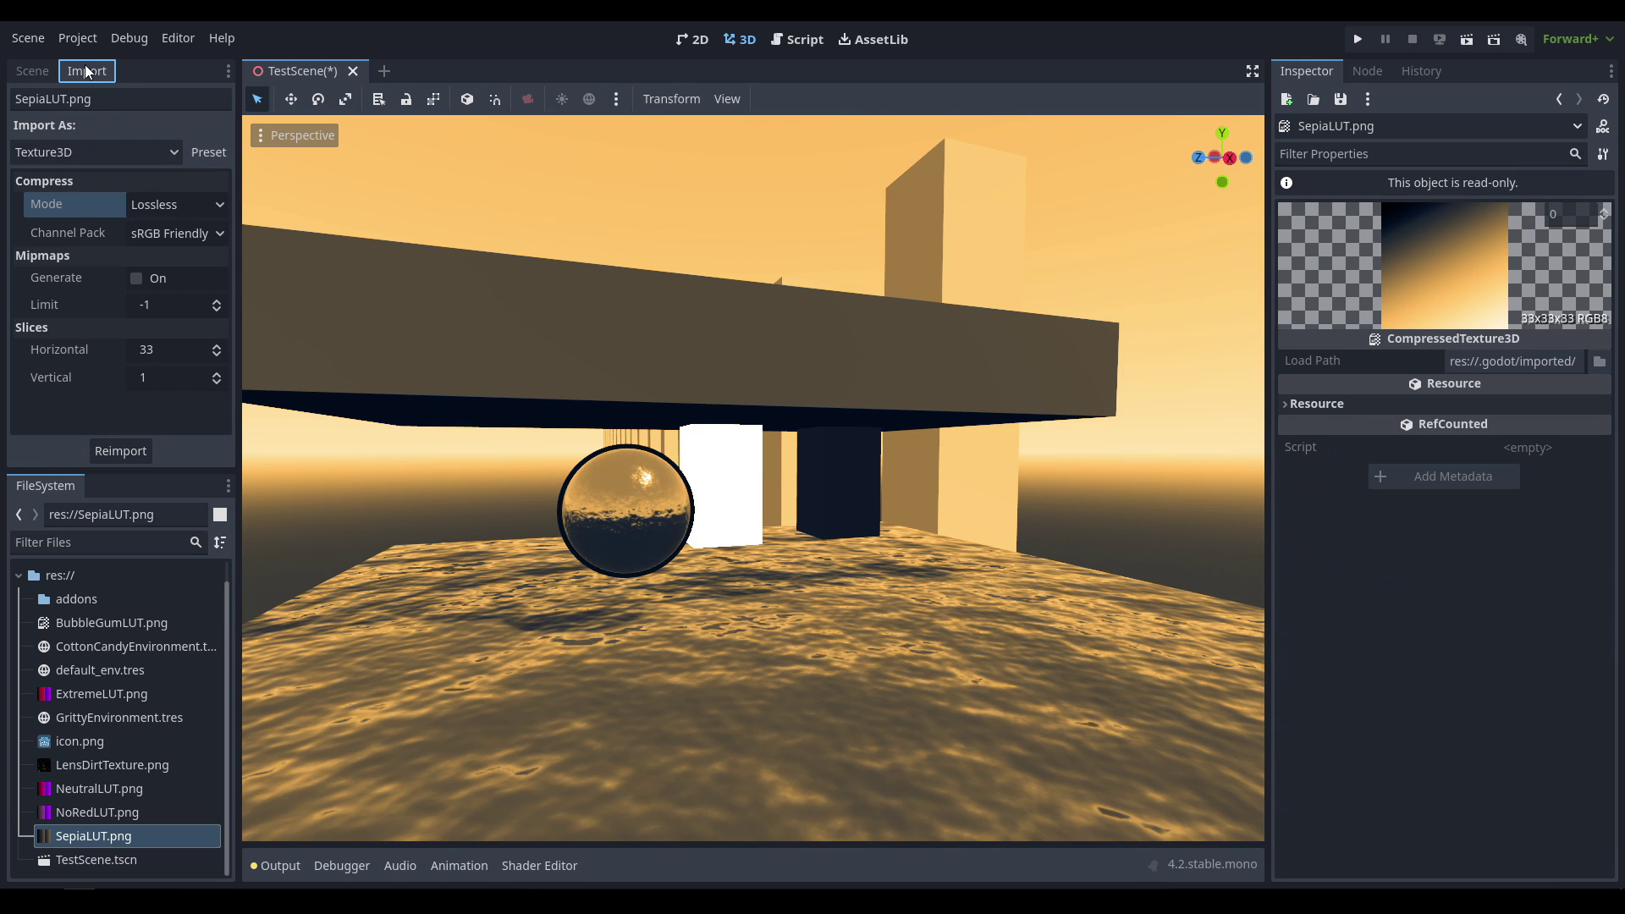
pyautogui.click(188, 203)
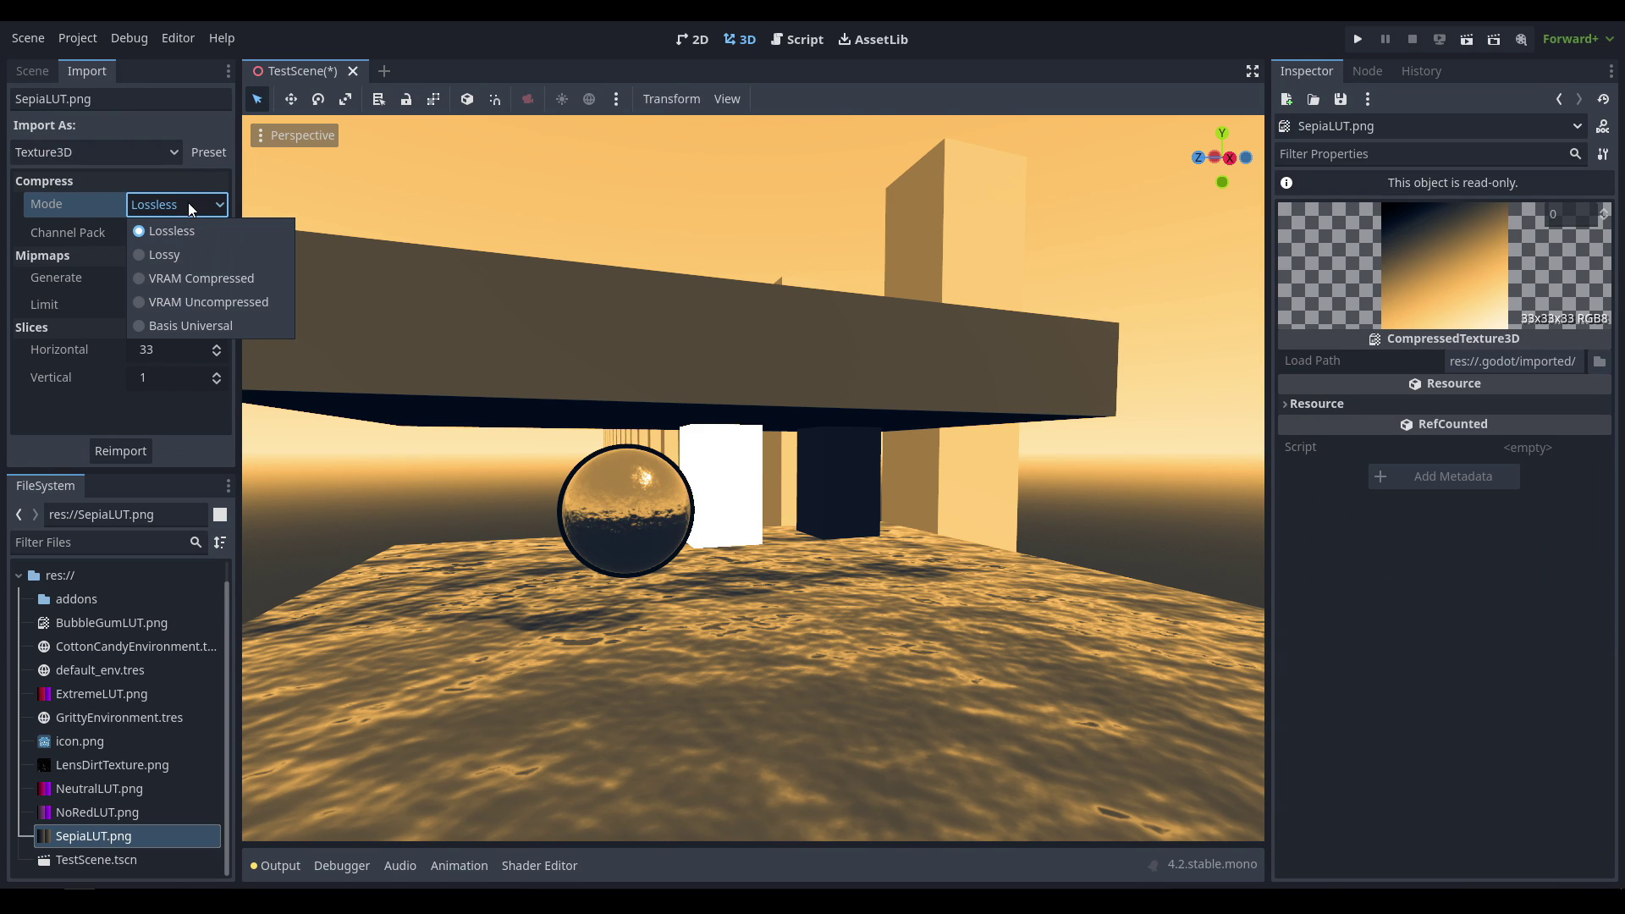
pyautogui.click(211, 281)
pyautogui.click(134, 452)
pyautogui.moveTo(449, 505); pyautogui.dragTo(613, 525, button='middle')
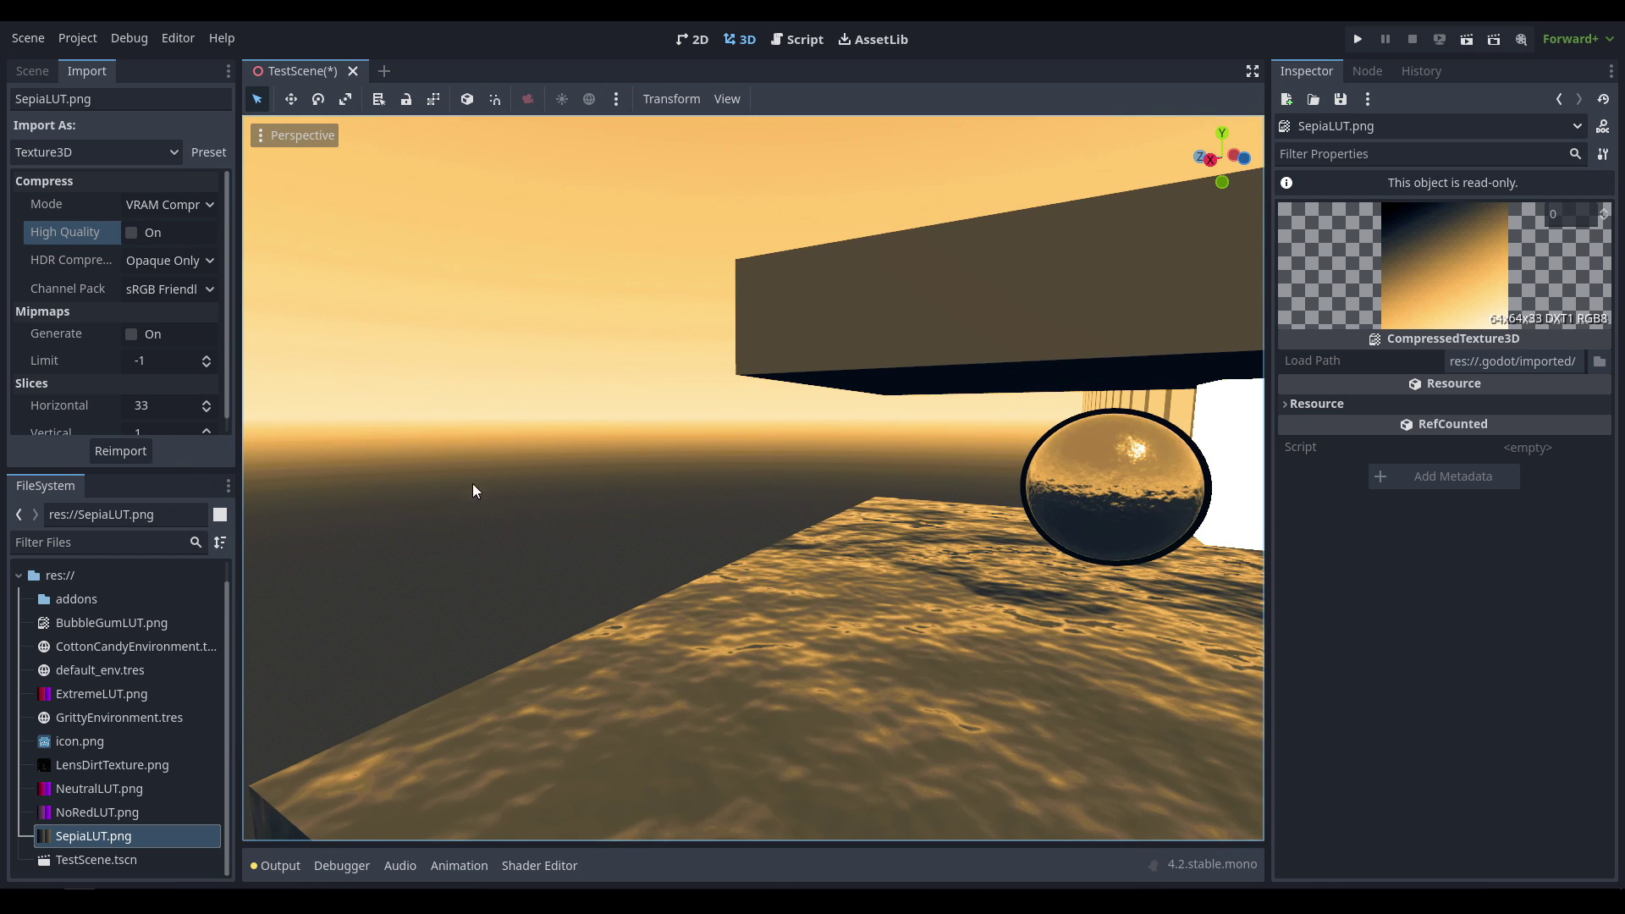
pyautogui.moveTo(714, 435); pyautogui.dragTo(835, 469, button='middle')
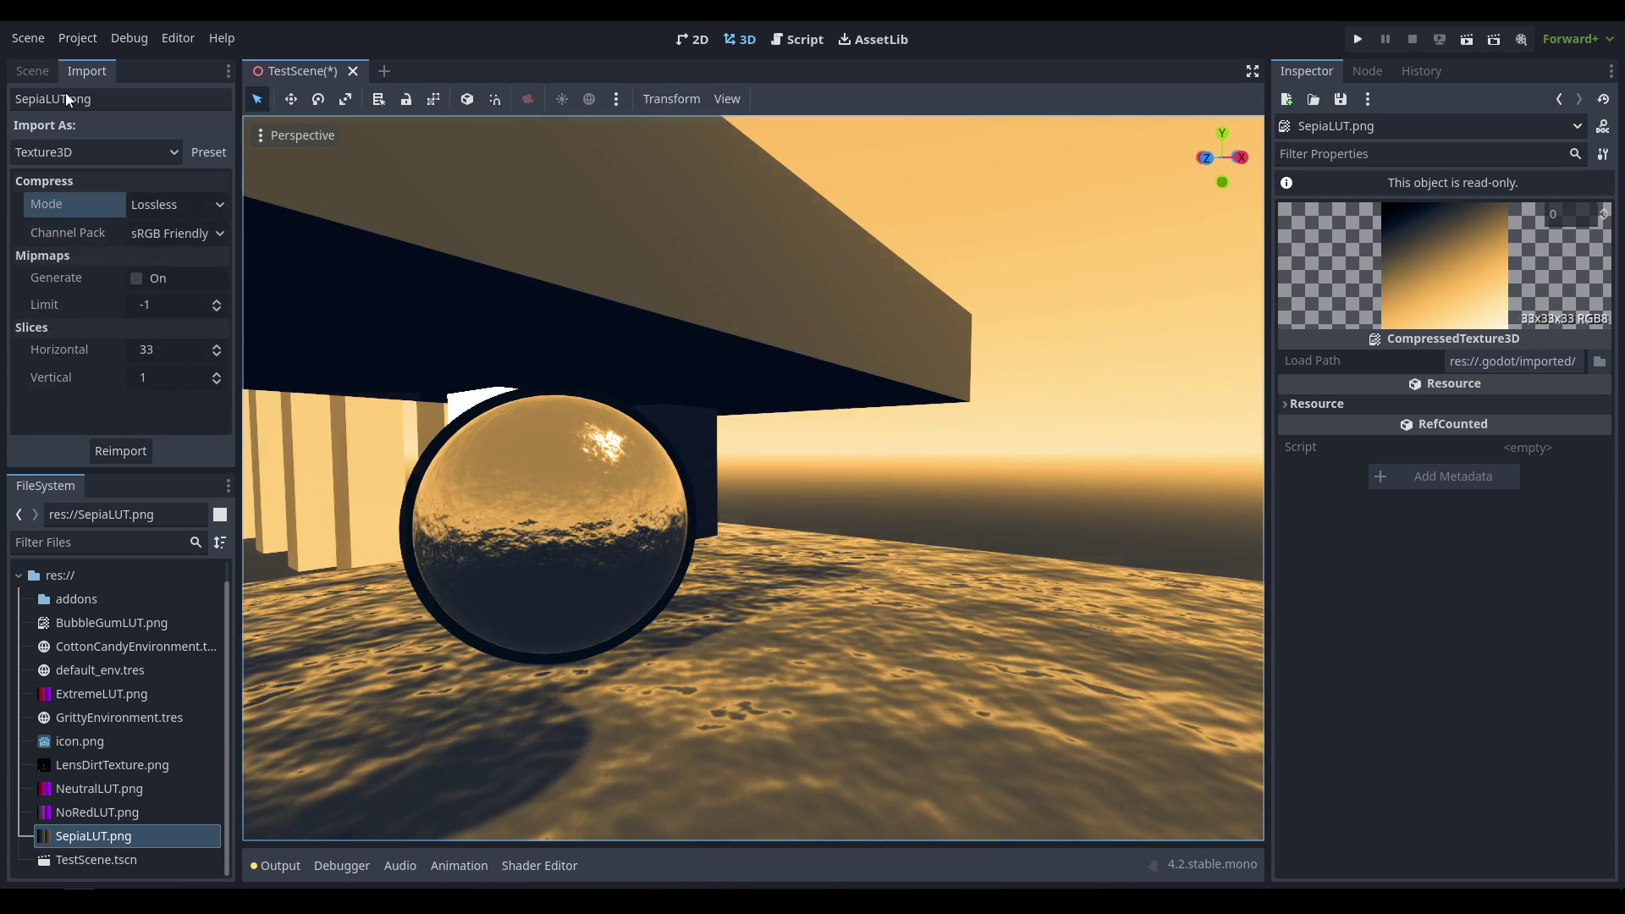
# Step: Replace the WorldEnvironment's environment with CottonCandyEnvironment.tres
pyautogui.click(33, 70)
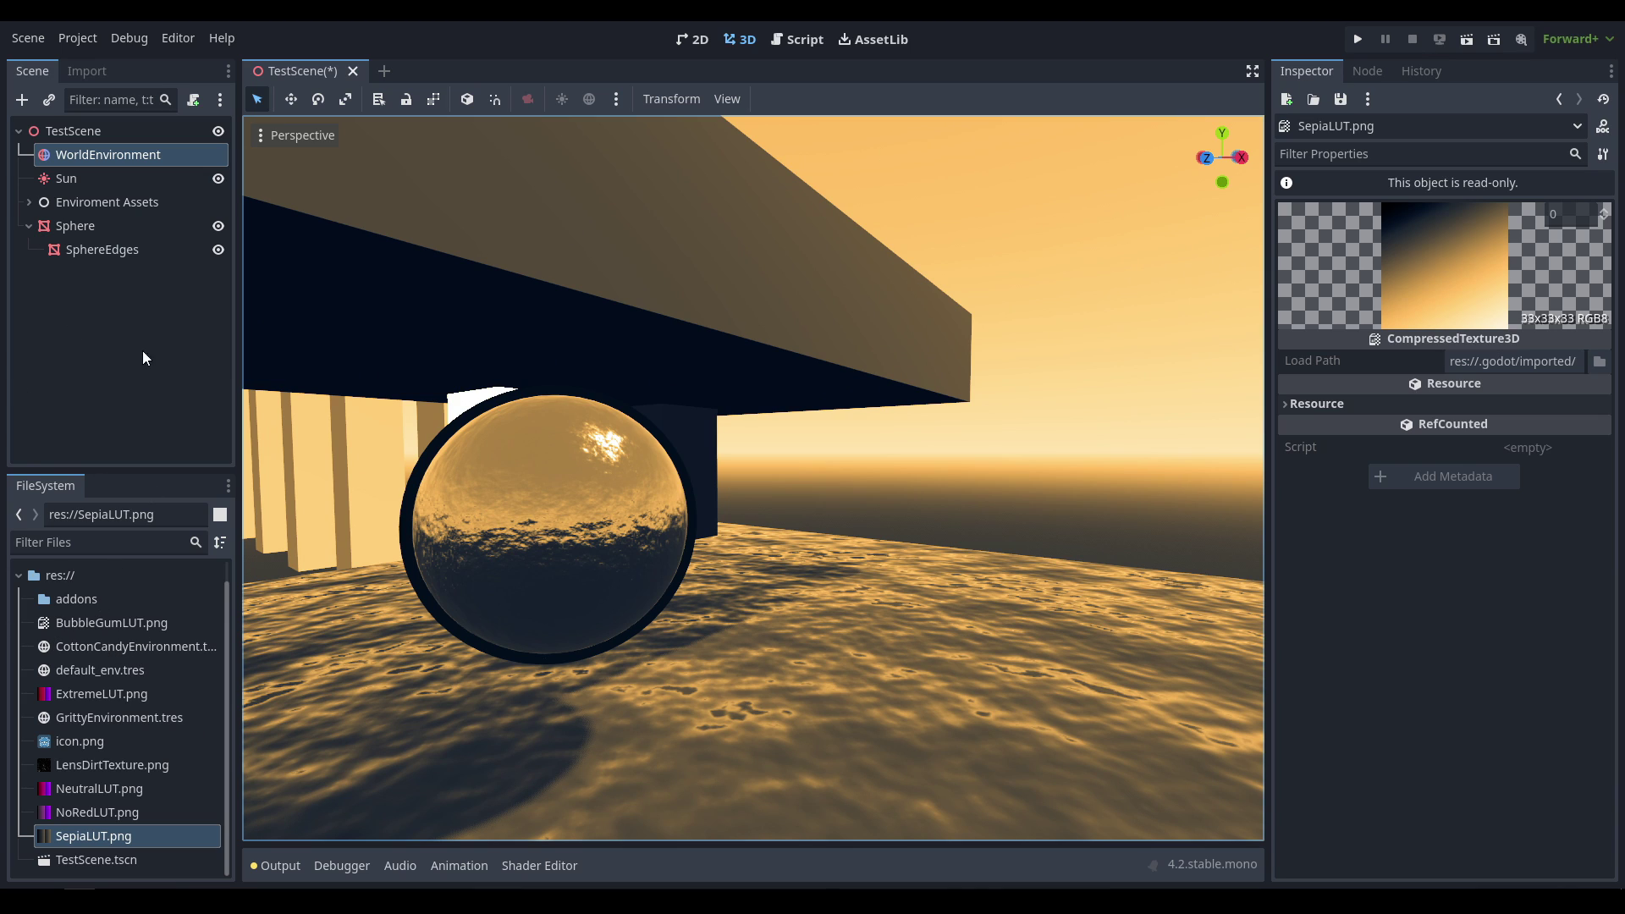
pyautogui.click(124, 647)
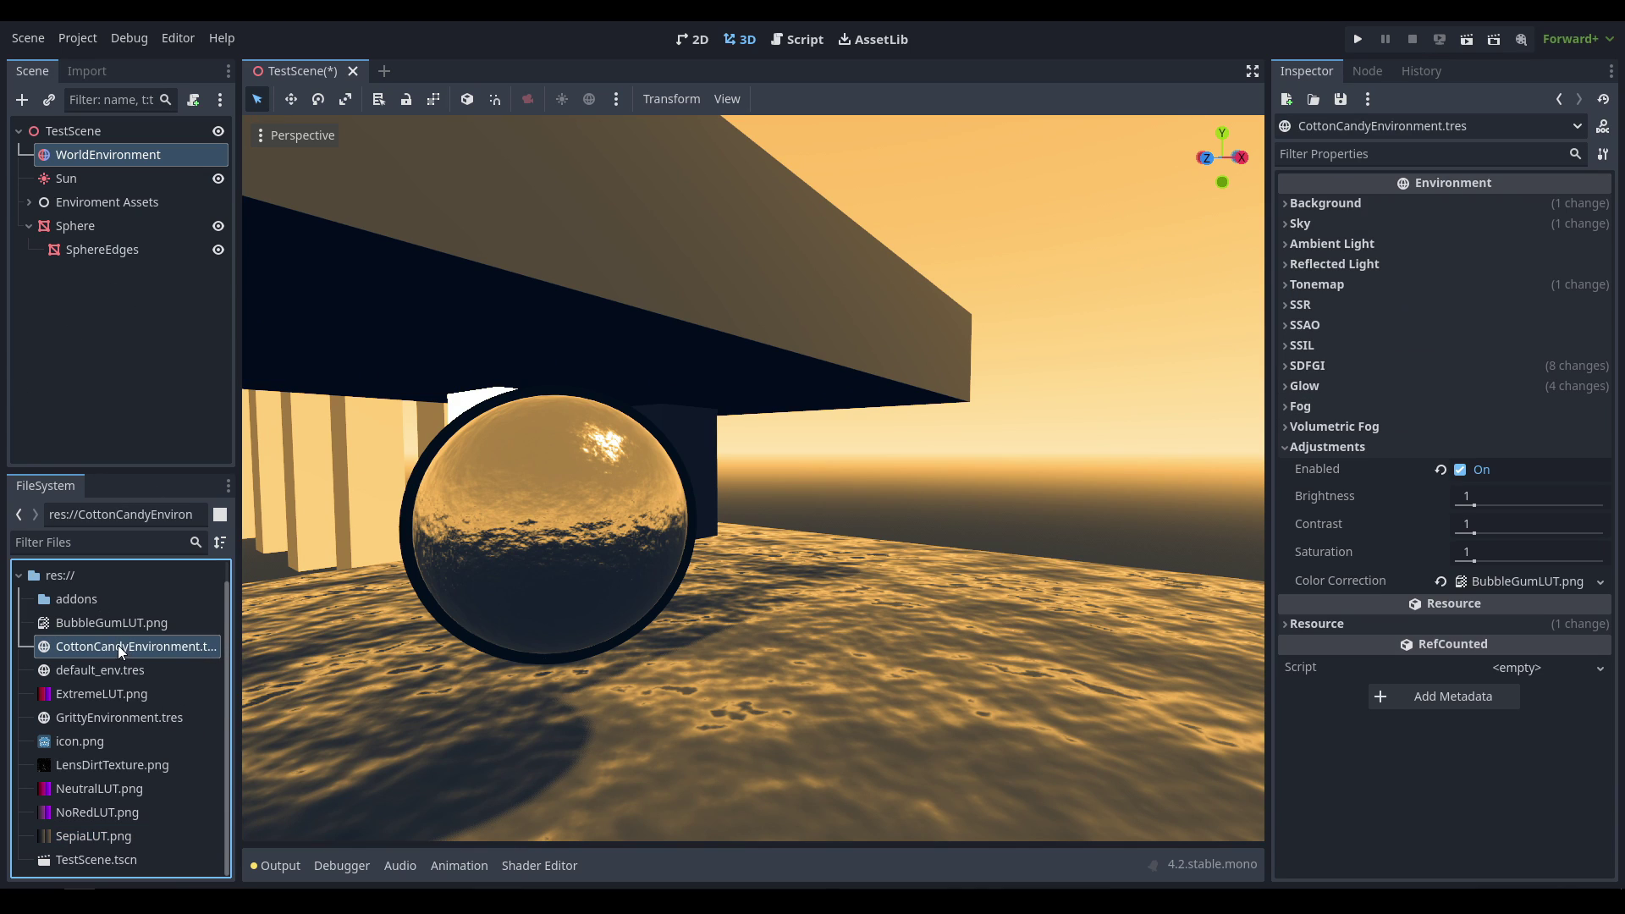
pyautogui.click(87, 155)
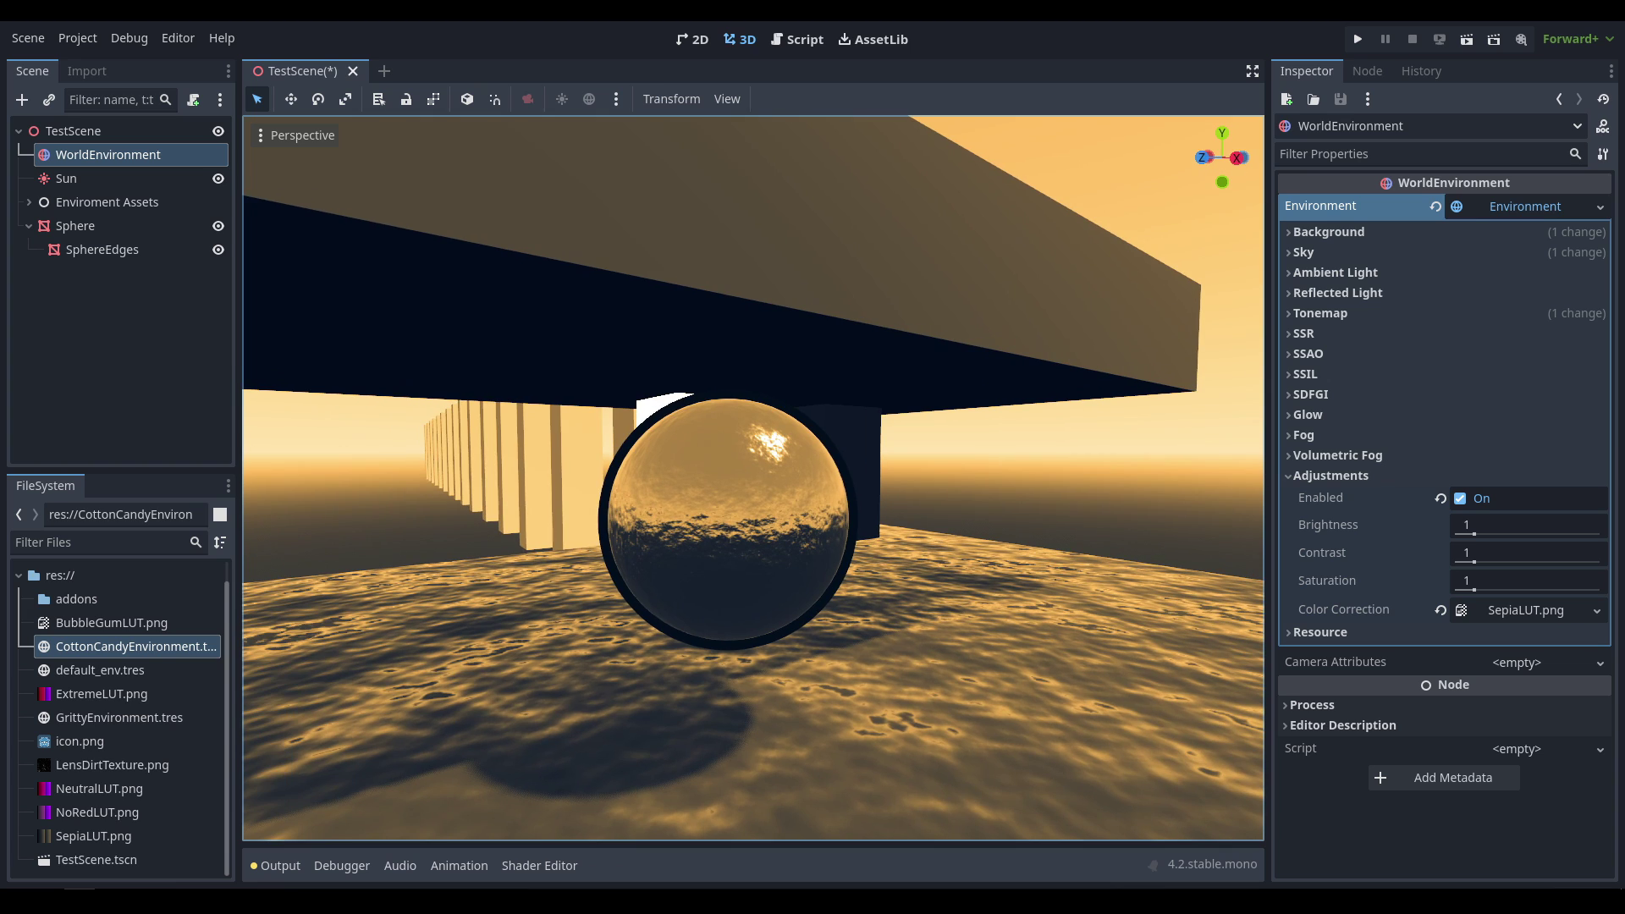
pyautogui.moveTo(126, 646); pyautogui.dragTo(1519, 203)
pyautogui.scroll(-5, 870, 379)
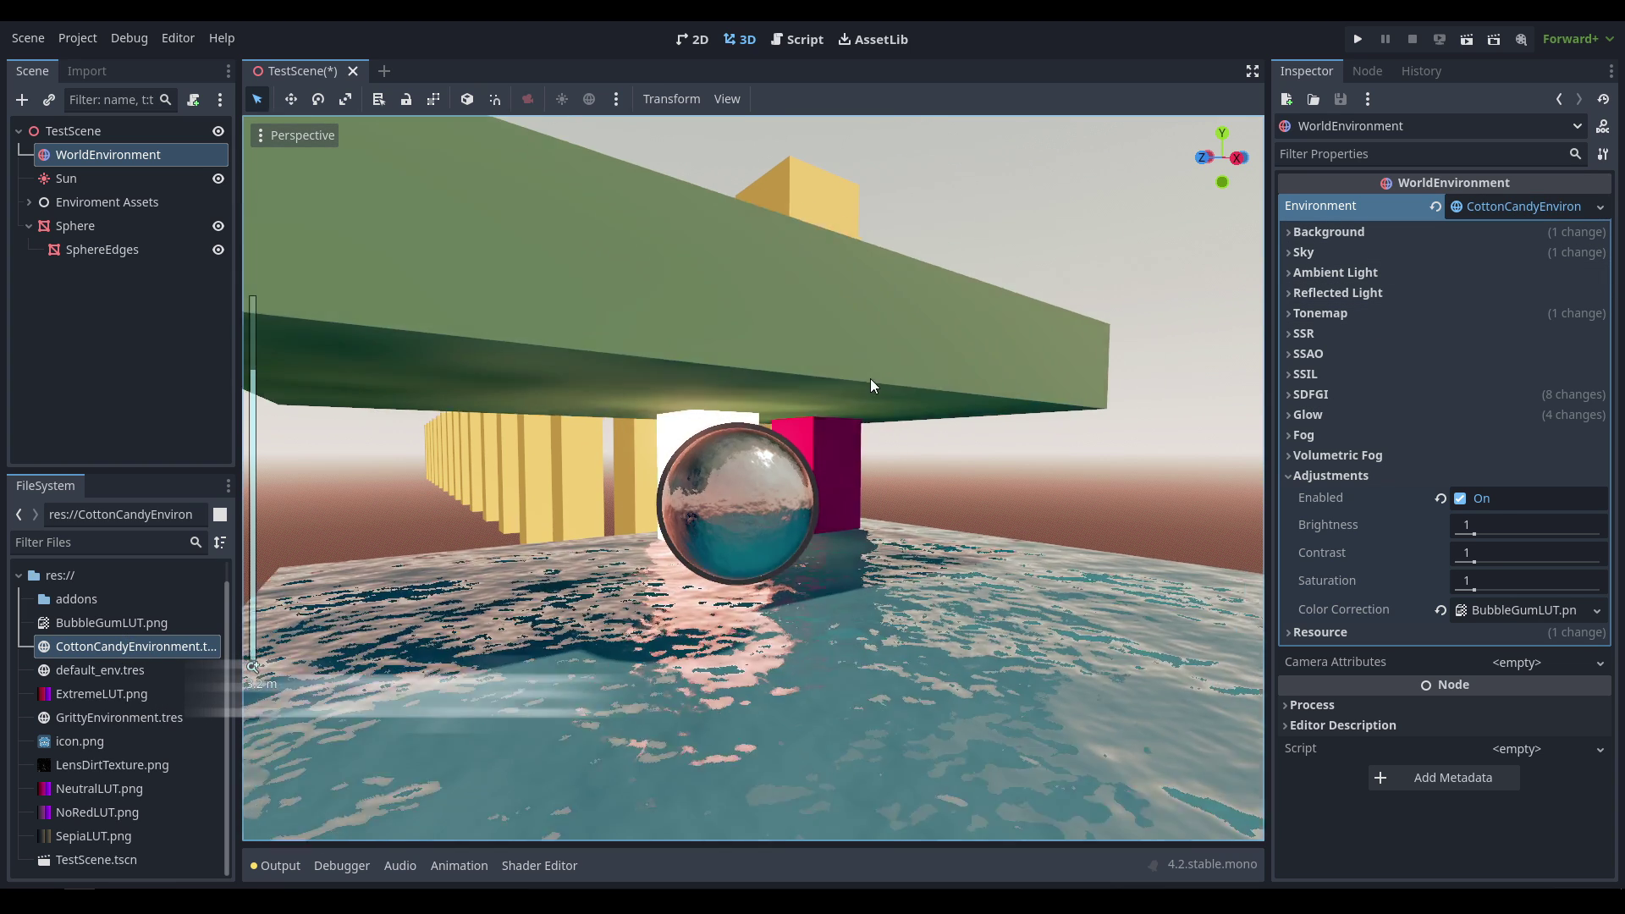
# Step: Examine the water, sphere and blocks under the cotton candy environment from several angles and distances
pyautogui.moveTo(870, 379); pyautogui.dragTo(859, 457, button='middle')
pyautogui.scroll(-8, 977, 443)
pyautogui.scroll(12, 899, 471)
pyautogui.keyDown('shift'); pyautogui.moveTo(977, 443); pyautogui.dragTo(691, 367, button='middle'); pyautogui.keyUp('shift')
pyautogui.scroll(-6, 861, 452)
pyautogui.moveTo(865, 458); pyautogui.dragTo(613, 453, button='middle')
pyautogui.scroll(-4, 986, 474)
pyautogui.scroll(4, 968, 465)
pyautogui.scroll(-3, 881, 464)
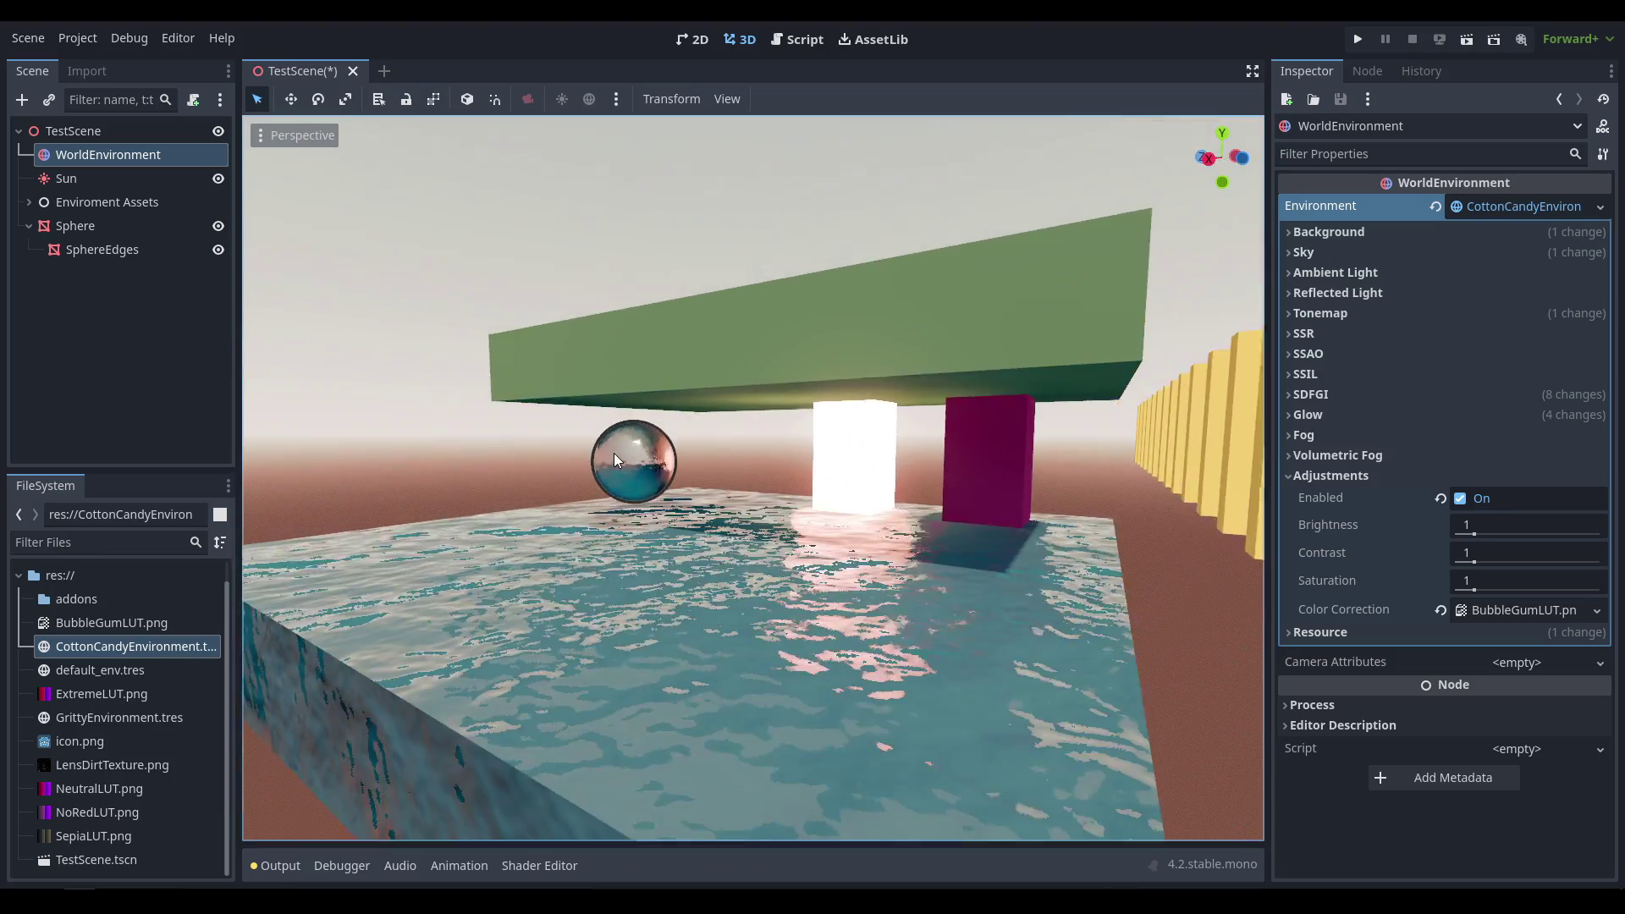
pyautogui.scroll(3, 613, 453)
# Step: Open the BubbleGumLUT color correction texture's preview and examine the color-graded scene
pyautogui.click(1515, 611)
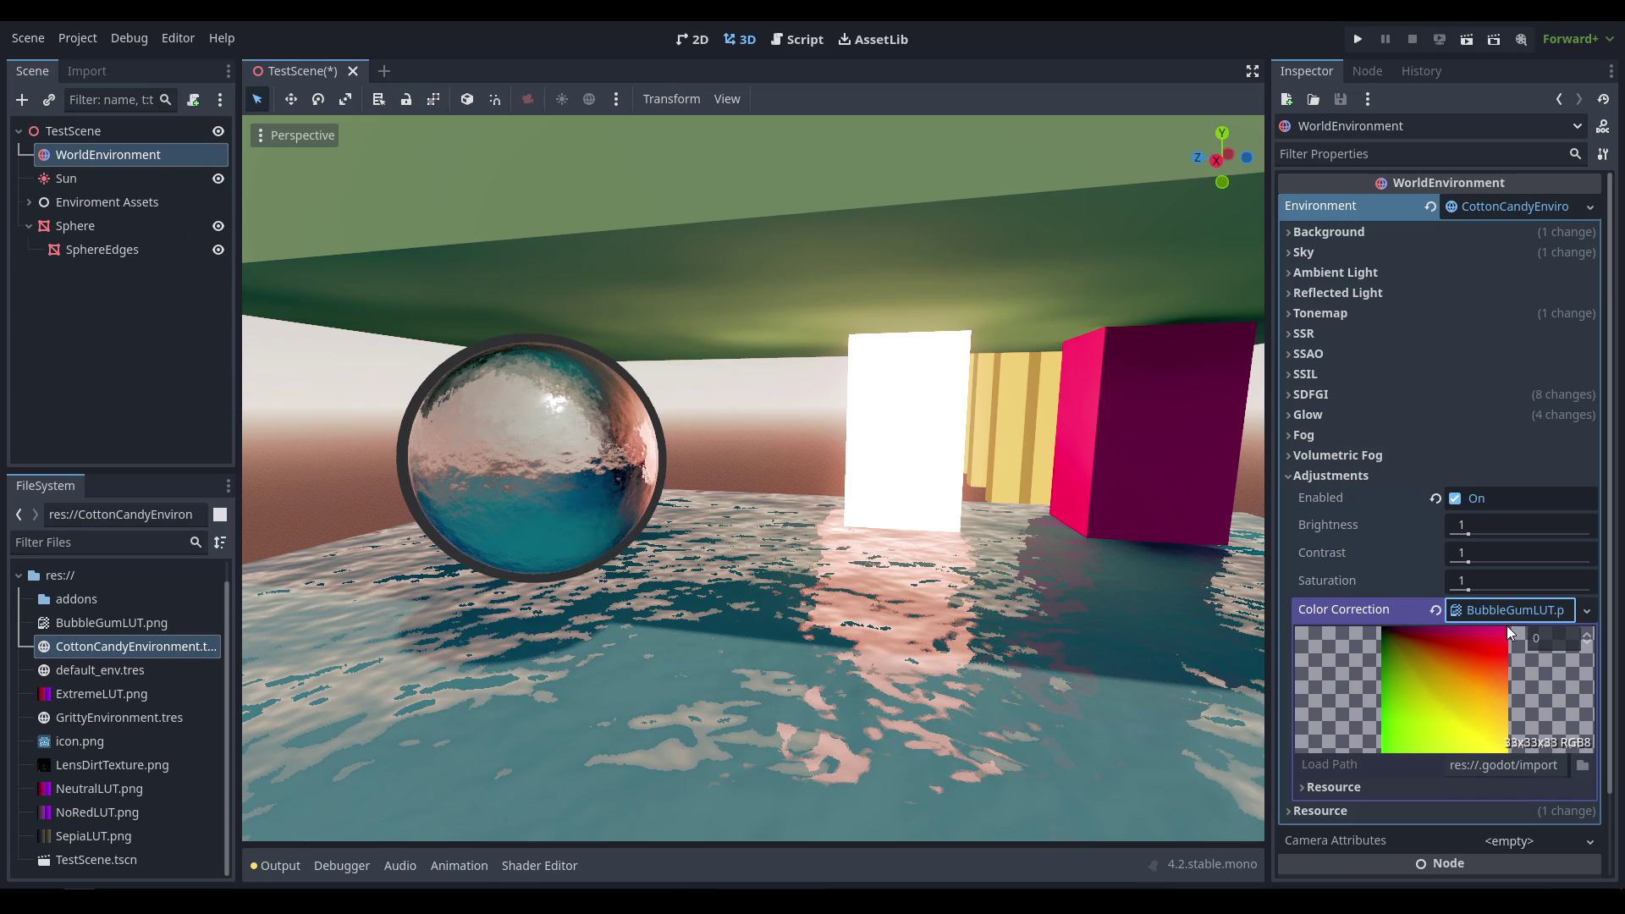
pyautogui.moveTo(979, 521)
pyautogui.mouseDown(button='right')
pyautogui.moveTo(1026, 522)
pyautogui.moveTo(955, 514)
pyautogui.mouseUp(button='right')
pyautogui.press('s')
pyautogui.press('a')
pyautogui.press('w')
pyautogui.press('d')
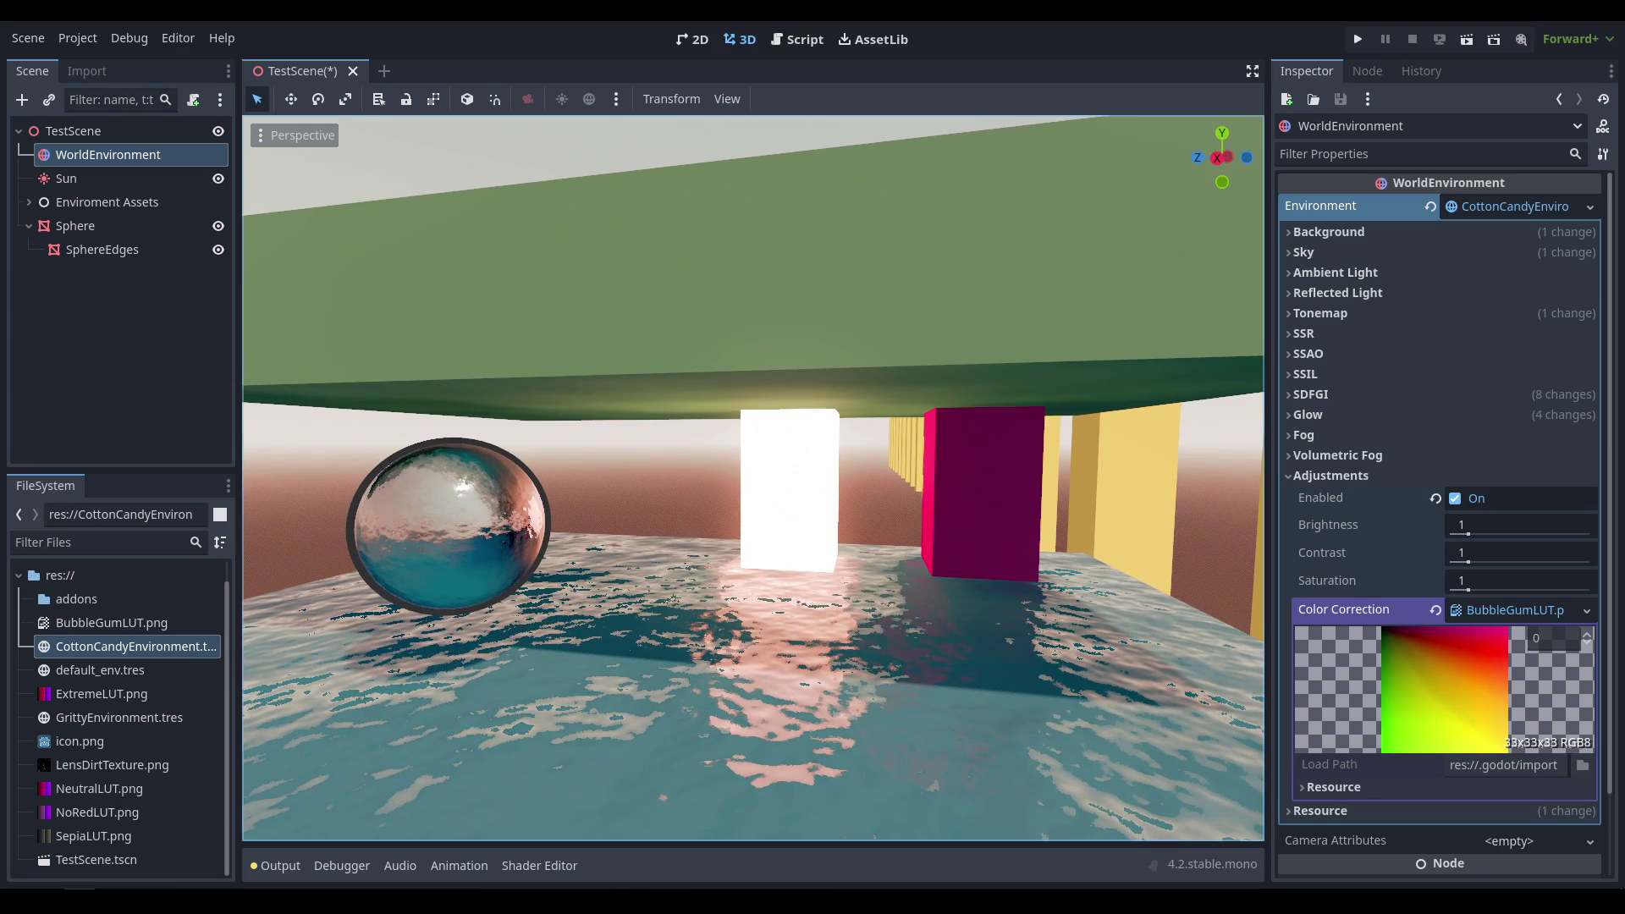
pyautogui.moveTo(755, 452); pyautogui.dragTo(941, 380, button='middle')
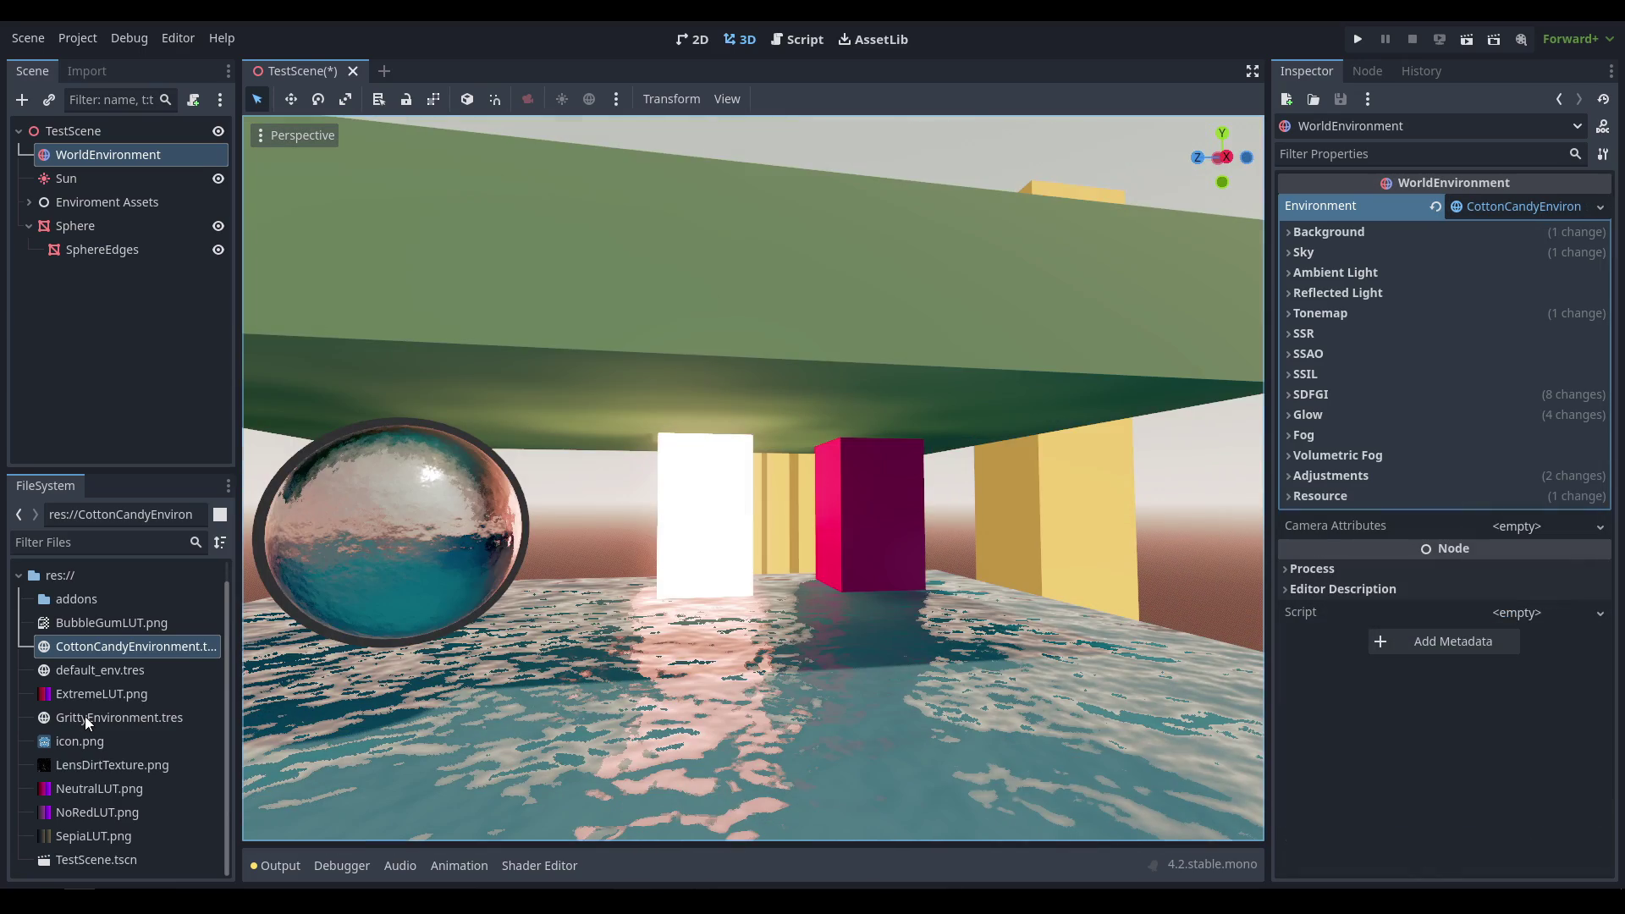
# Step: Replace the WorldEnvironment's environment with GrittyEnvironment.tres and view the scene up close
pyautogui.moveTo(85, 716); pyautogui.dragTo(1514, 211)
pyautogui.moveTo(931, 399); pyautogui.dragTo(916, 447, button='middle')
pyautogui.scroll(-5, 790, 416)
pyautogui.scroll(4, 863, 411)
pyautogui.moveTo(799, 429); pyautogui.dragTo(657, 453, button='middle')
pyautogui.scroll(-16, 809, 429)
pyautogui.scroll(10, 813, 503)
pyautogui.scroll(6, 813, 503)
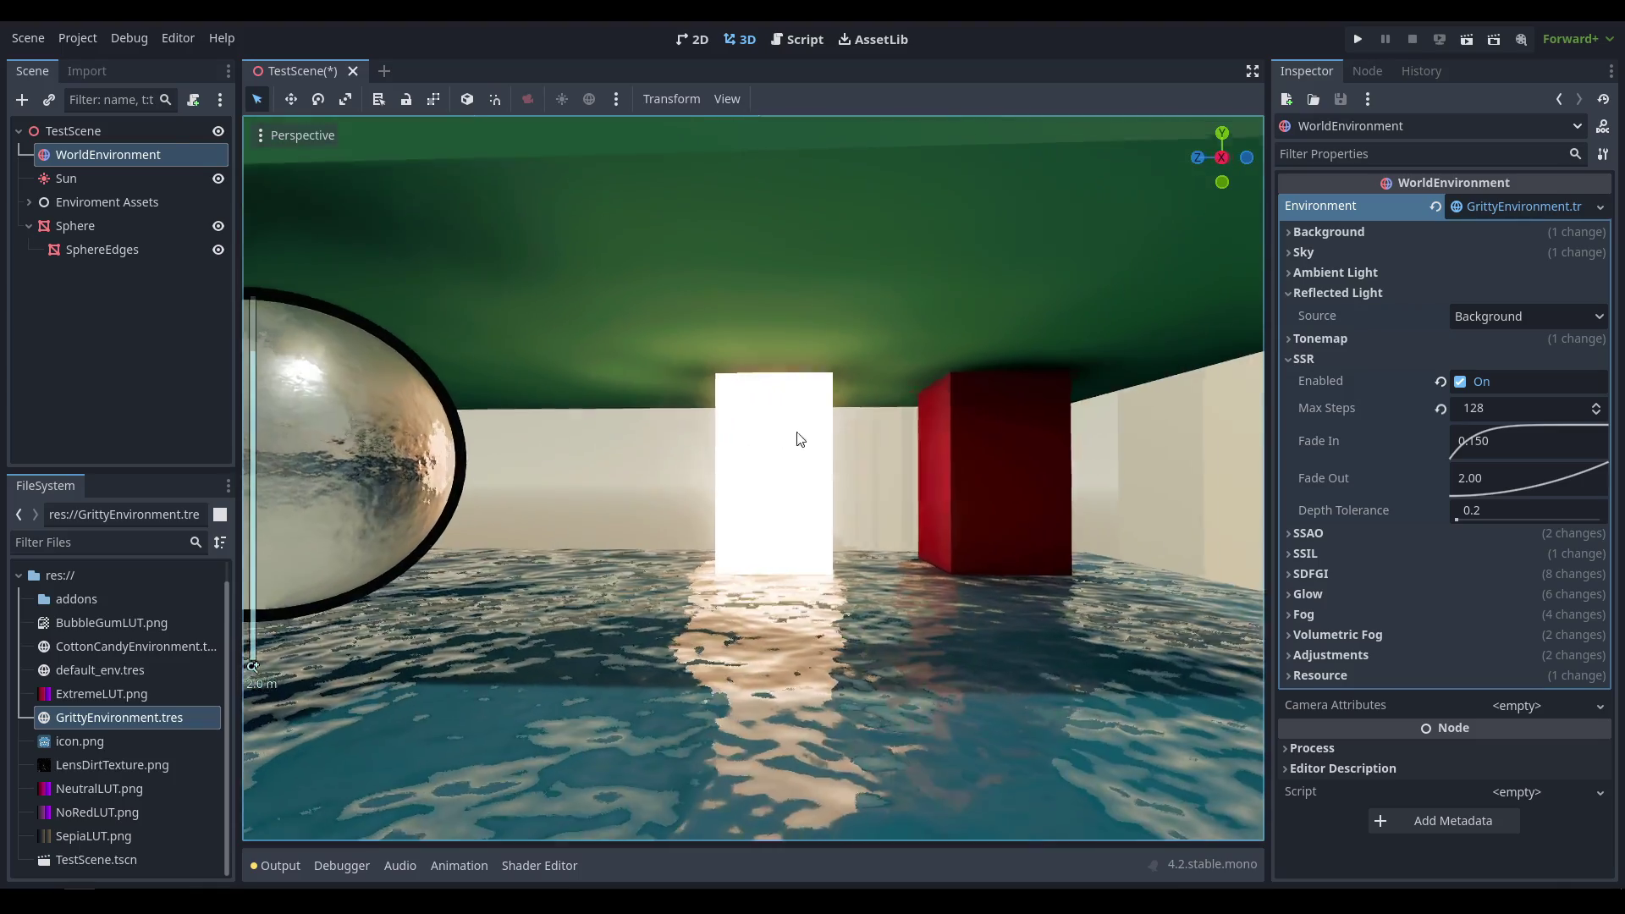
# Step: Examine the reflections and glow around the white and red blocks under the gritty environment
pyautogui.scroll(-4, 801, 438)
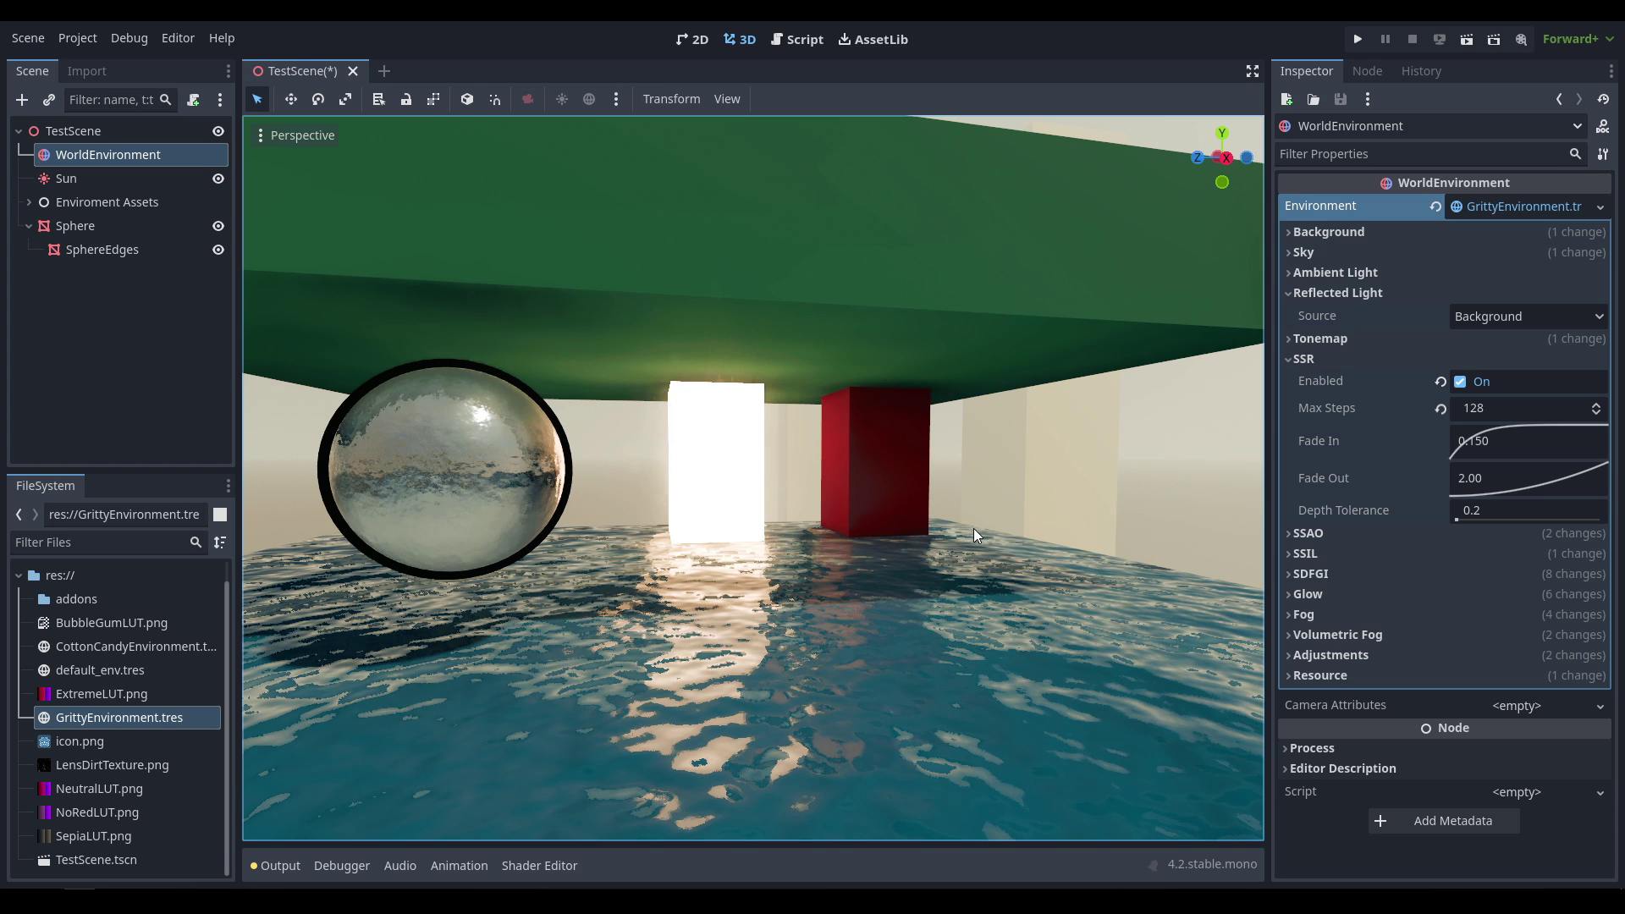
pyautogui.moveTo(1001, 399); pyautogui.dragTo(784, 425, button='middle')
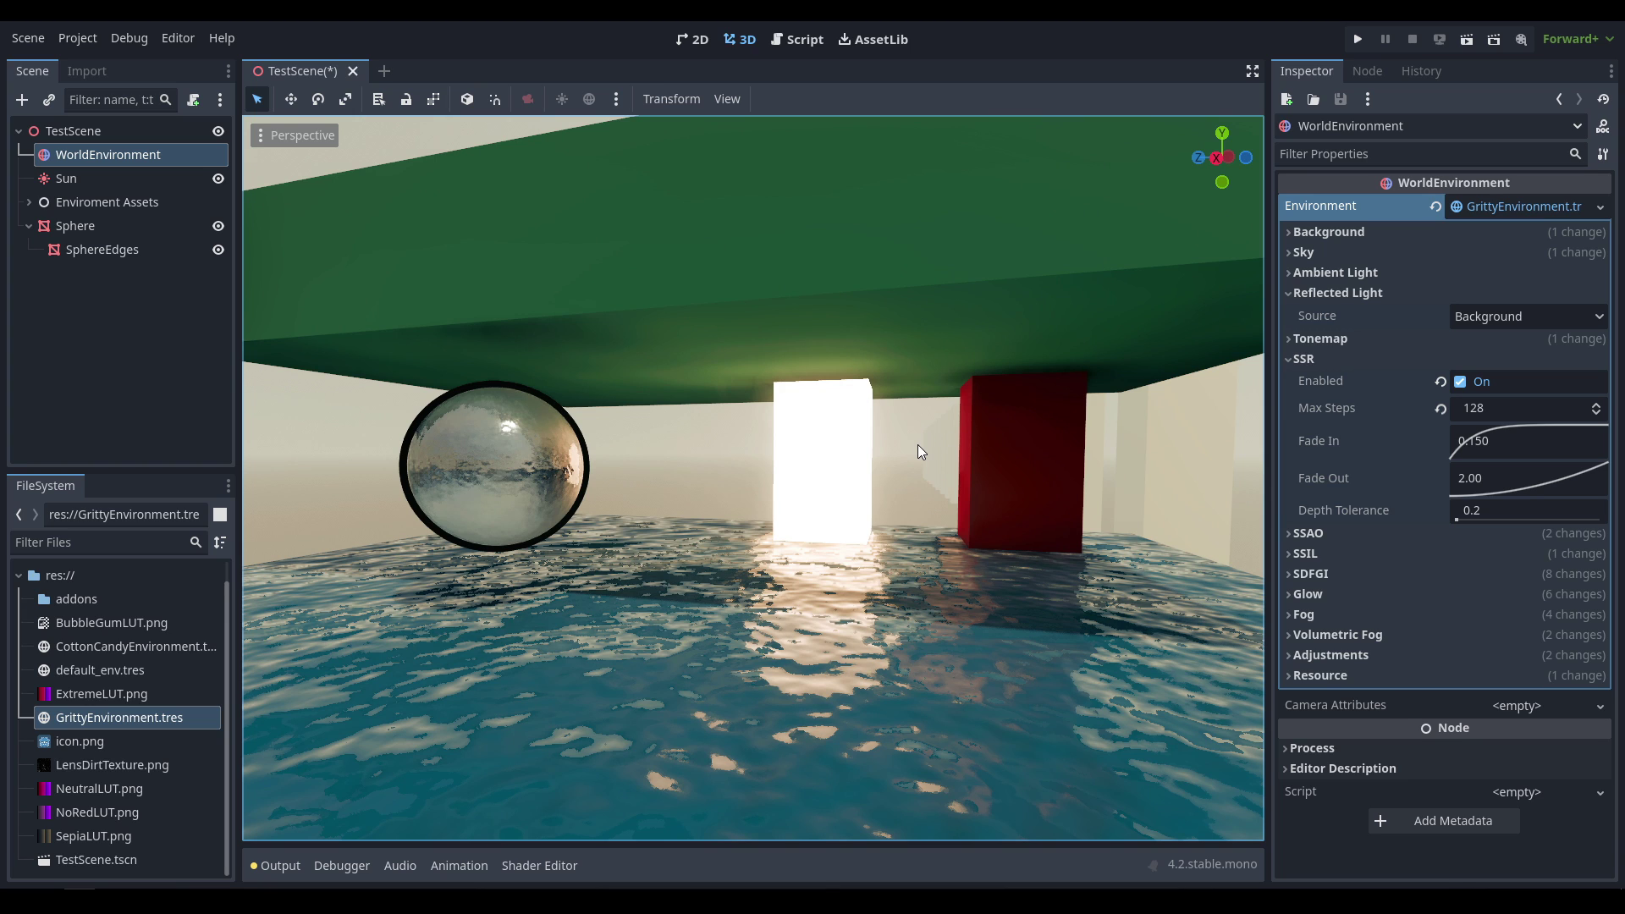
pyautogui.moveTo(877, 459); pyautogui.dragTo(816, 464, button='middle')
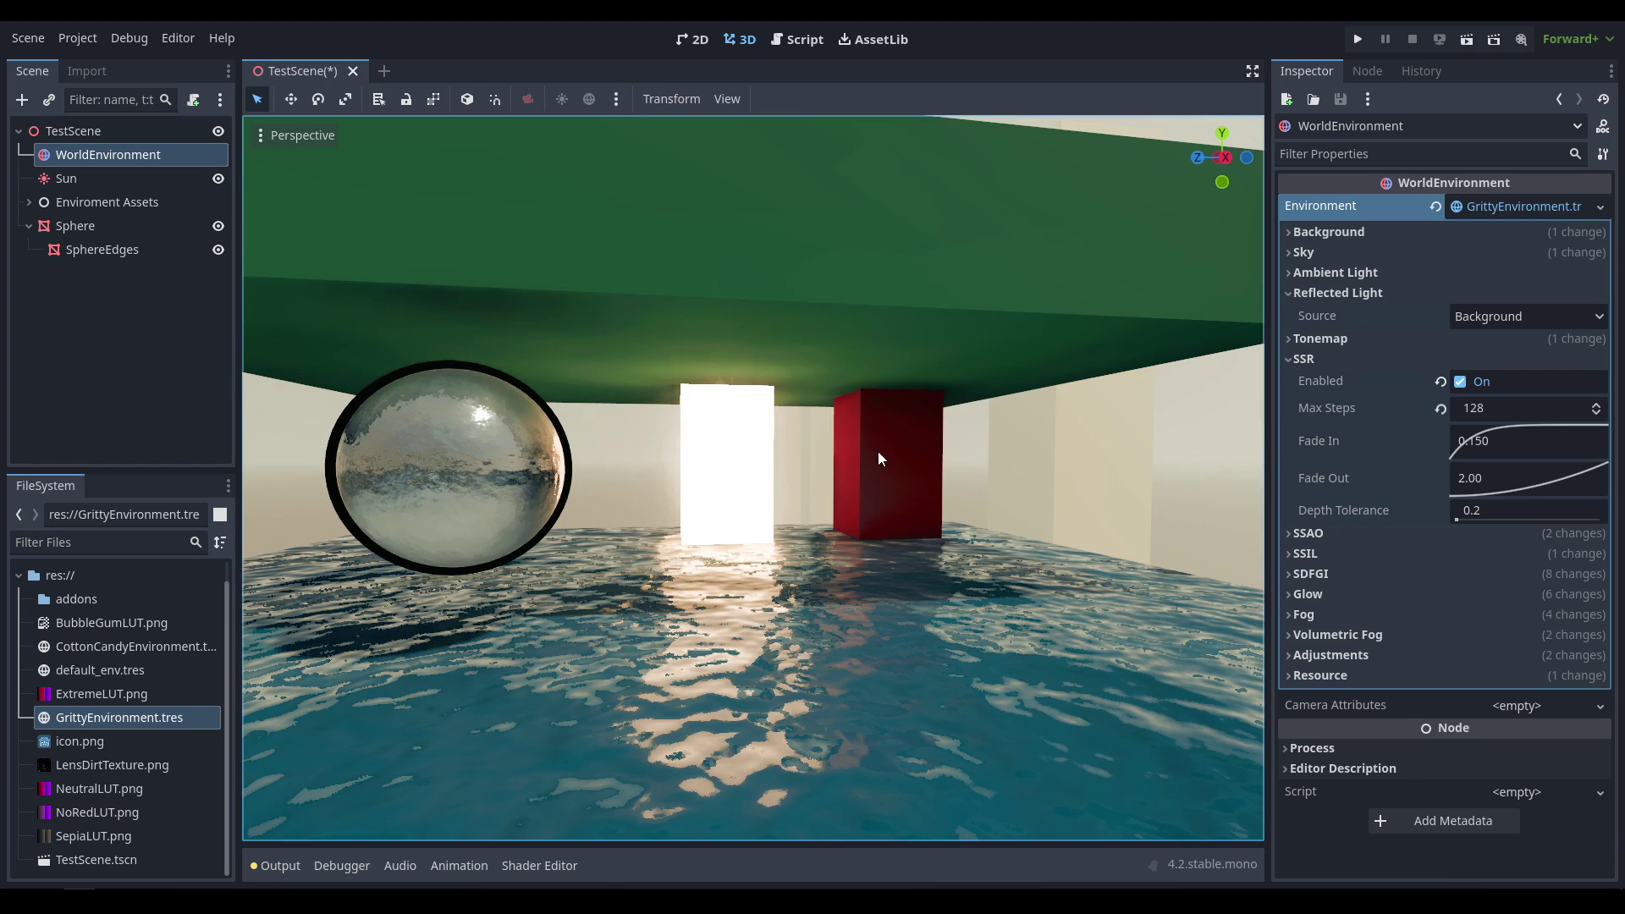
pyautogui.scroll(-8, 893, 397)
pyautogui.moveTo(770, 438); pyautogui.dragTo(905, 452, button='middle')
pyautogui.scroll(-5, 1023, 430)
pyautogui.scroll(5, 711, 455)
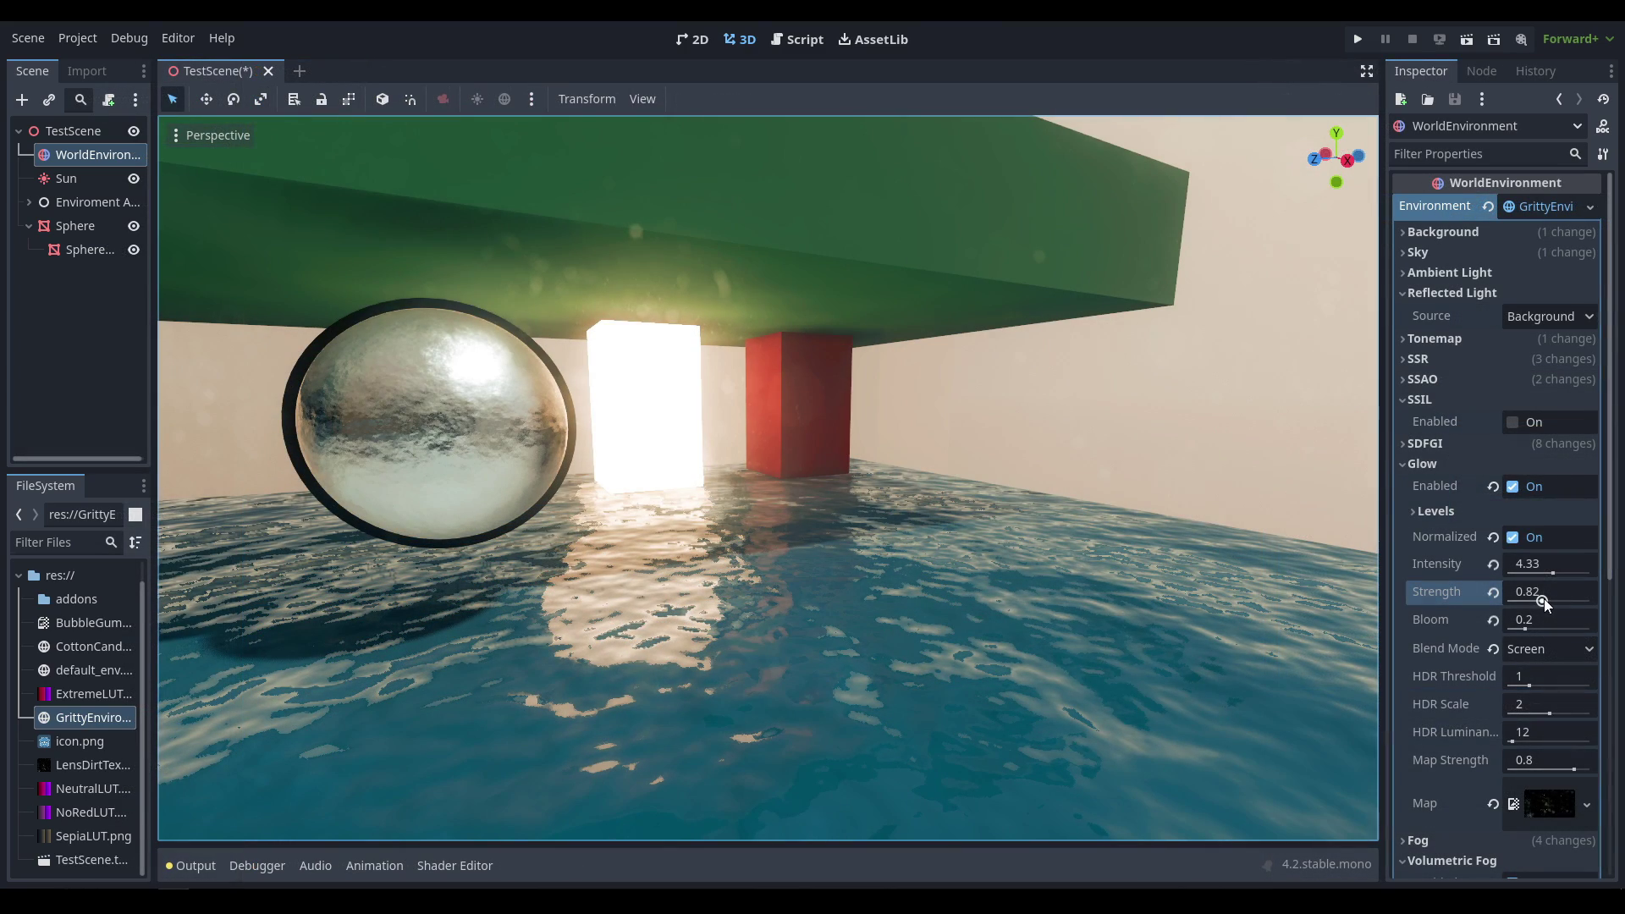
# Step: Set the Bloom of the gritty environment's Glow to 0.1
pyautogui.moveTo(929, 516); pyautogui.dragTo(1295, 440, button='middle')
pyautogui.scroll(-4, 941, 514)
pyautogui.scroll(8, 1033, 435)
pyautogui.moveTo(1032, 435); pyautogui.dragTo(941, 485, button='right')
pyautogui.click(1542, 622)
pyautogui.write('0.1')
pyautogui.press('Return')
# Step: Lower the Glow's Bloom to 0.05 and view the sphere and green slab
pyautogui.scroll(-4, 1124, 472)
pyautogui.press('d')
pyautogui.moveTo(768, 478); pyautogui.dragTo(590, 478, button='right')
pyautogui.press('w')
pyautogui.press('s')
pyautogui.press('w')
pyautogui.press('a')
pyautogui.moveTo(974, 453); pyautogui.dragTo(948, 453, button='right')
pyautogui.write('.05')
pyautogui.press('Return')
pyautogui.press('d')
pyautogui.moveTo(1016, 474); pyautogui.dragTo(1002, 427, button='right')
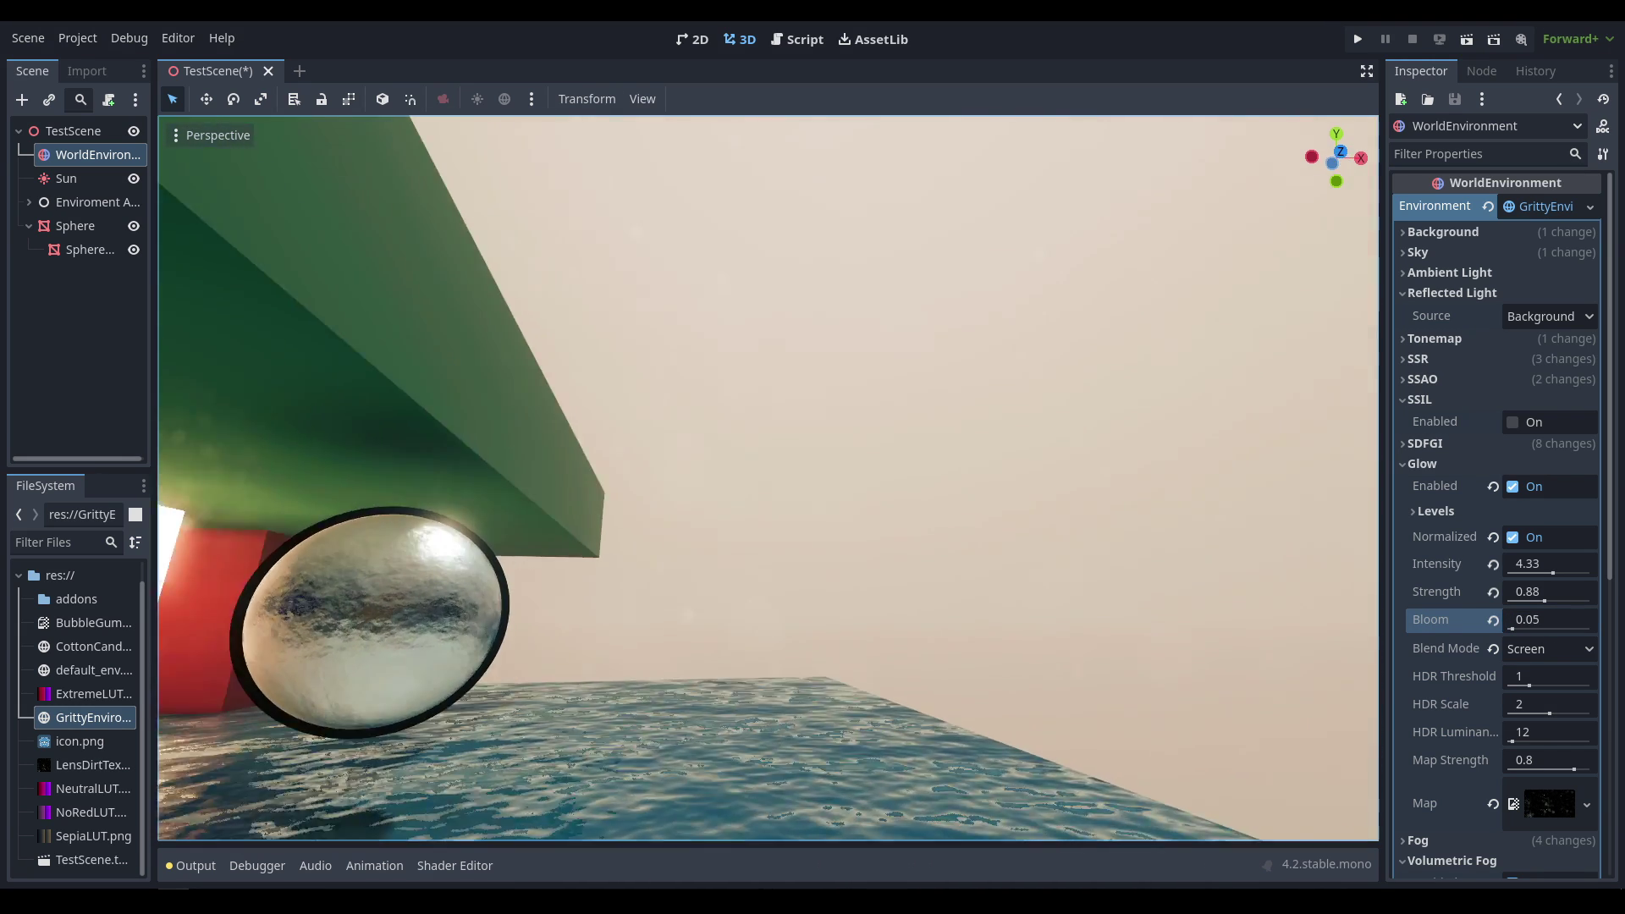